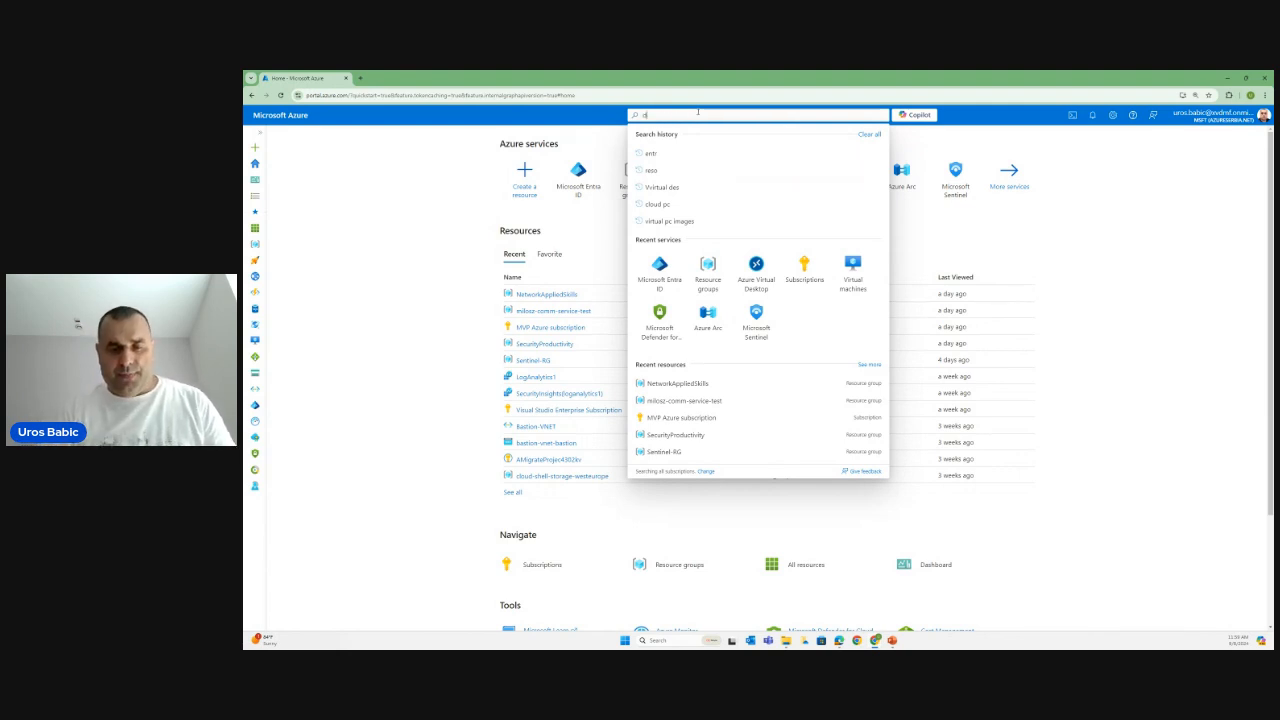
Search for the DDoS protection plans service, open it and start creating a DDoS protection plan.
type("ddos prot")
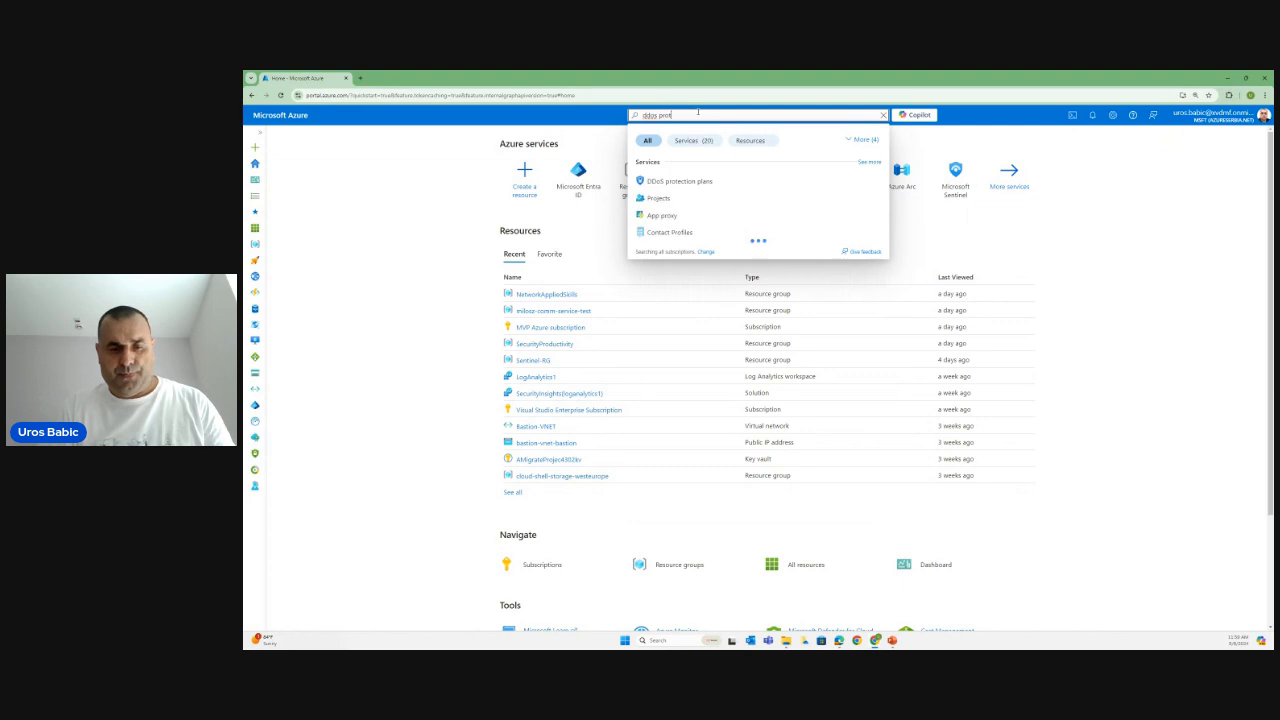
type("e")
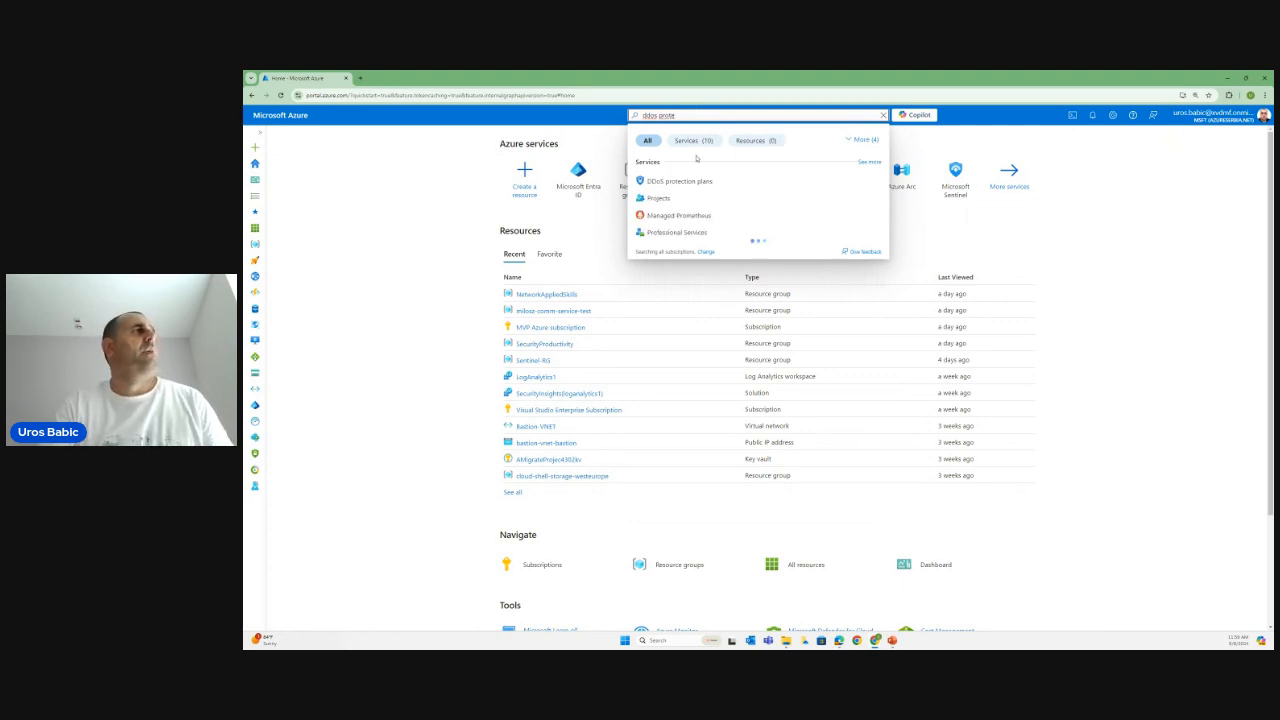
left_click(679, 181)
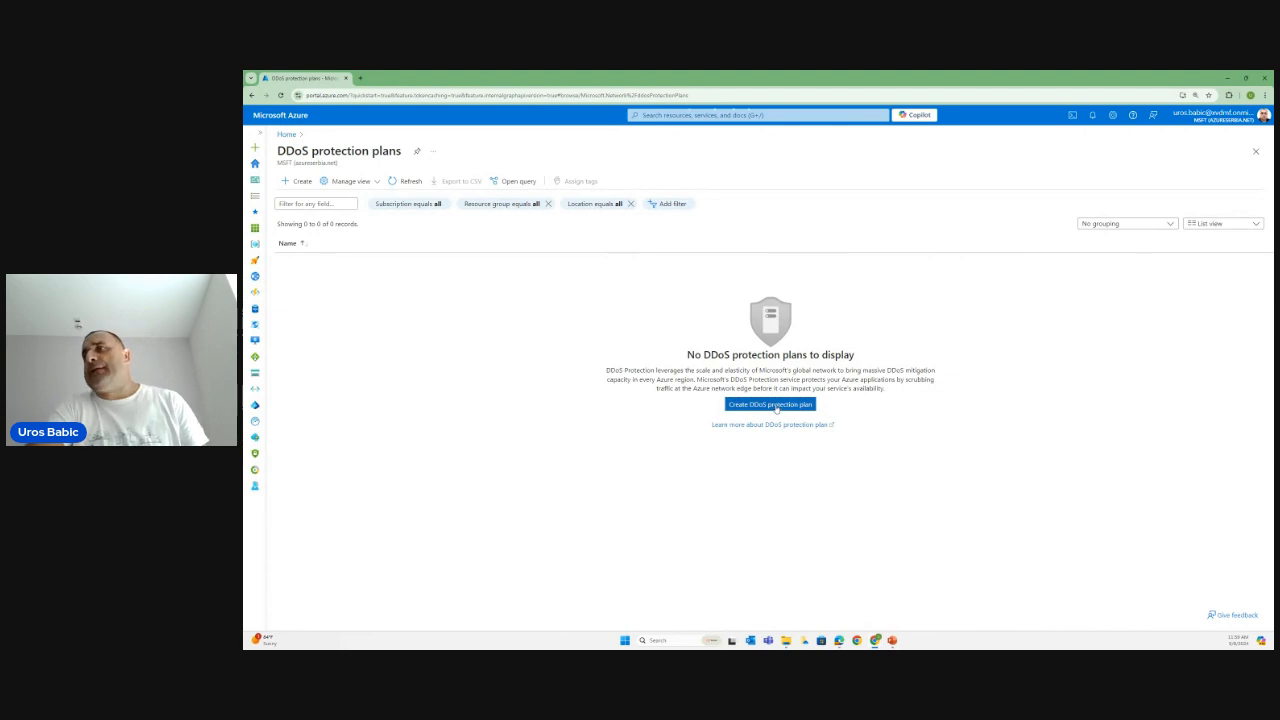
left_click(776, 406)
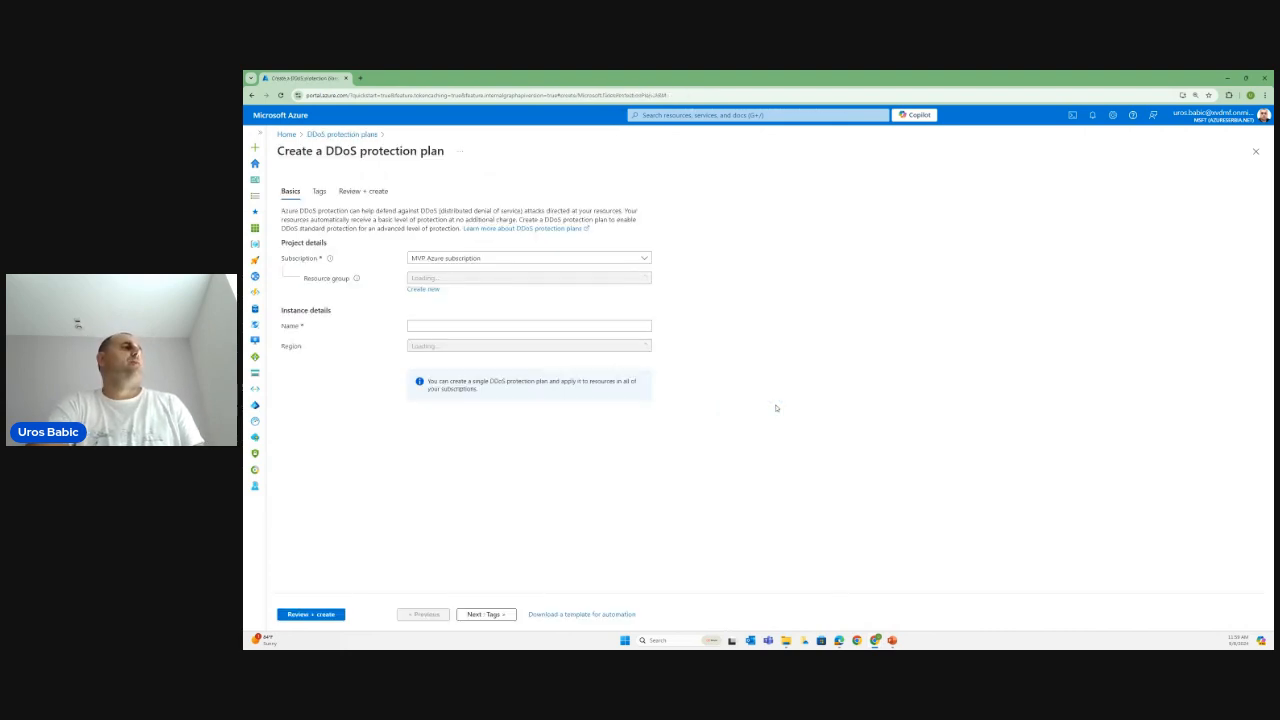
Create a new resource group named DDoSprotection for the DDoS protection plan.
left_click(449, 281)
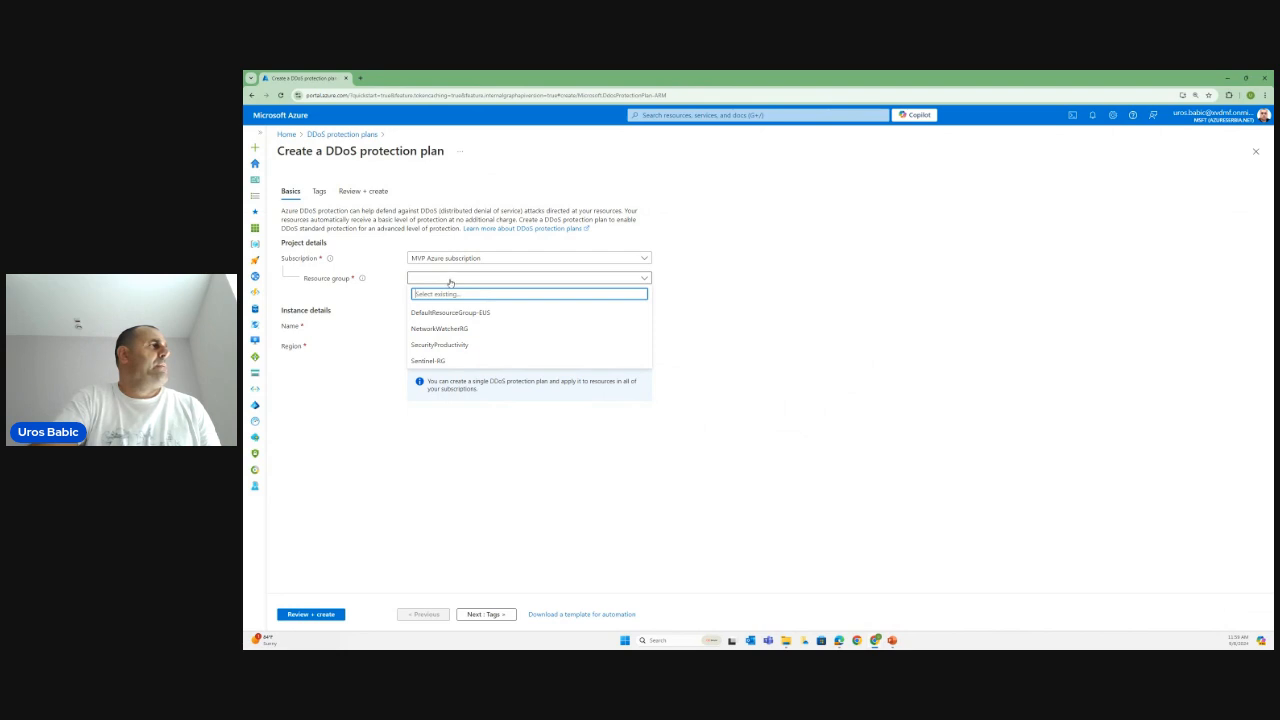
left_click(853, 318)
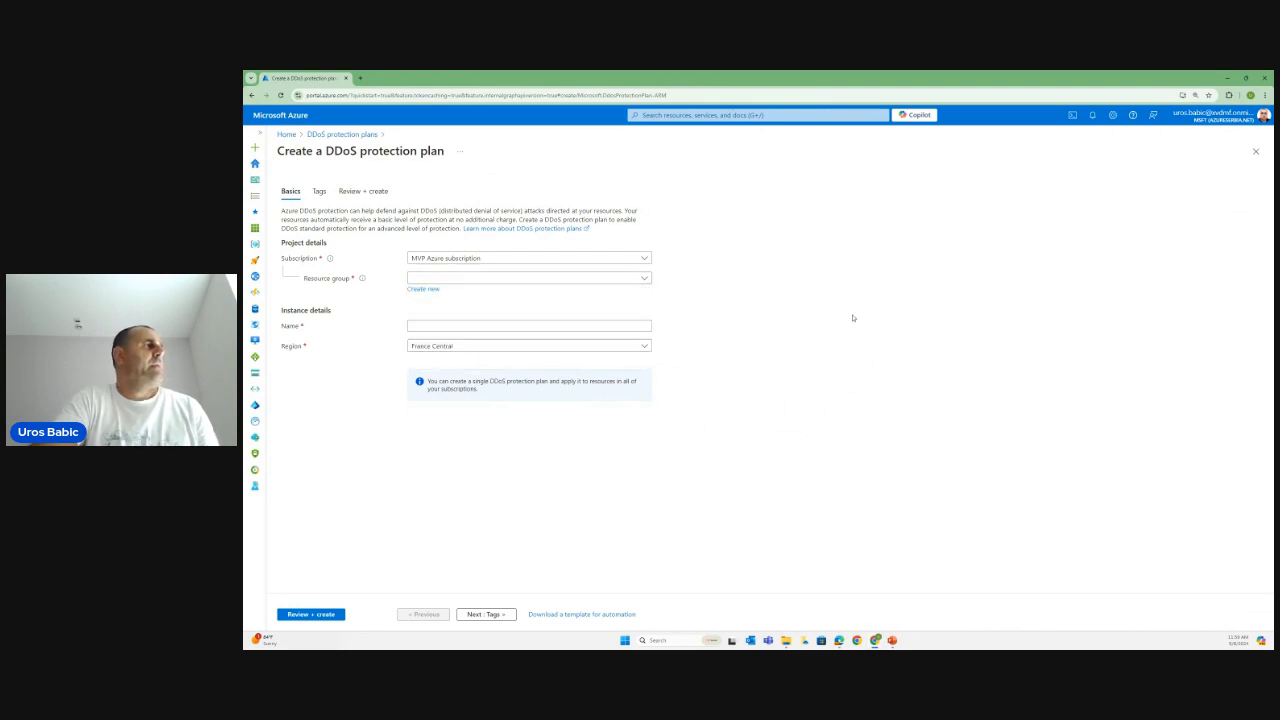
left_click(423, 289)
type("DDoSp")
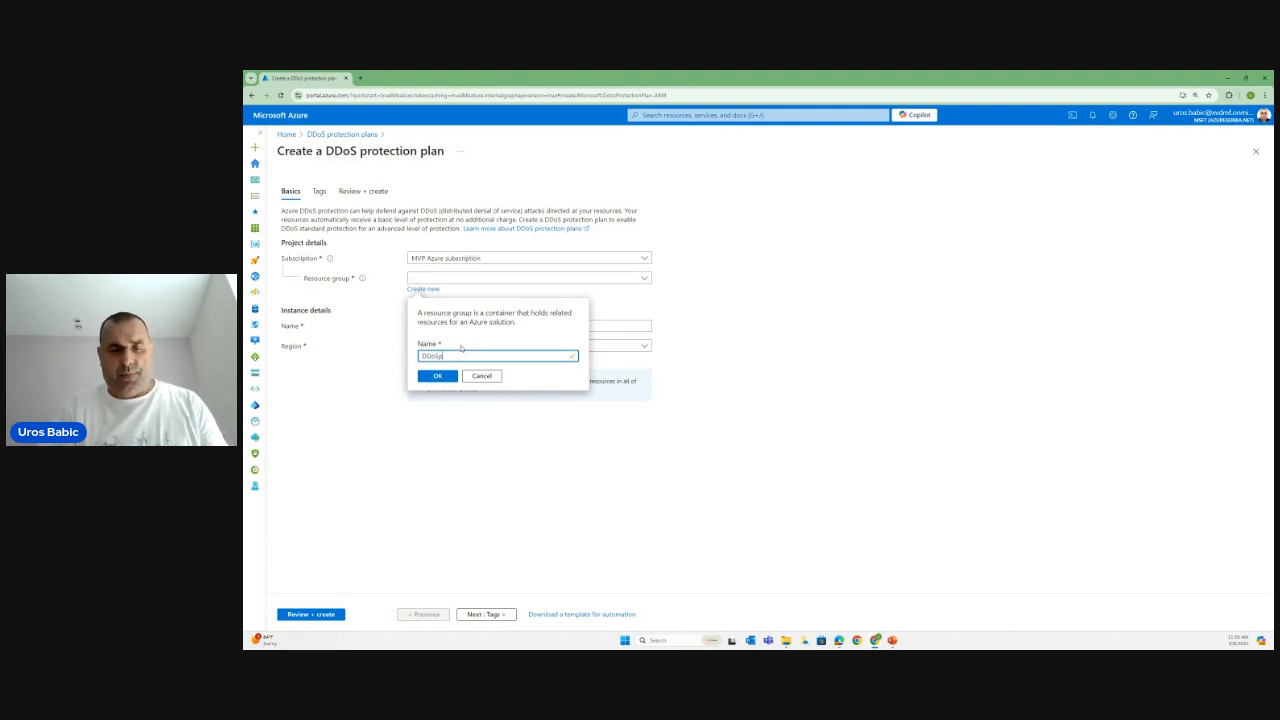
type("rote")
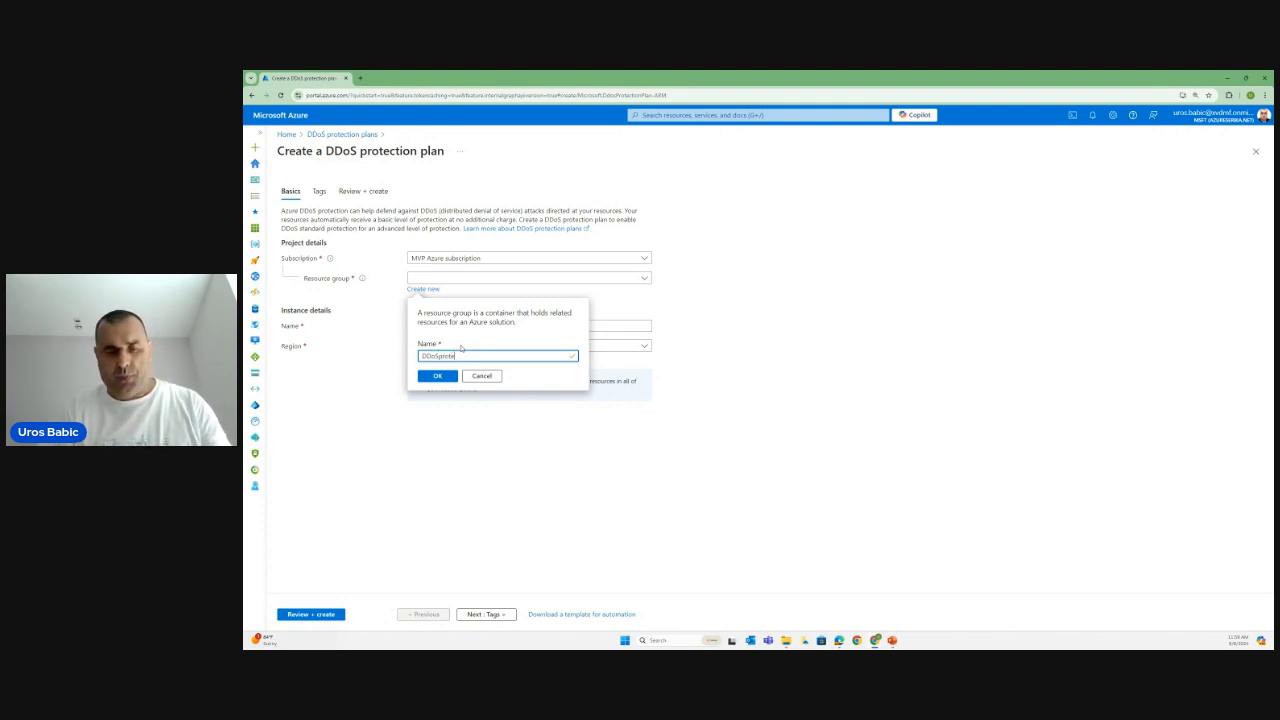
type("ction")
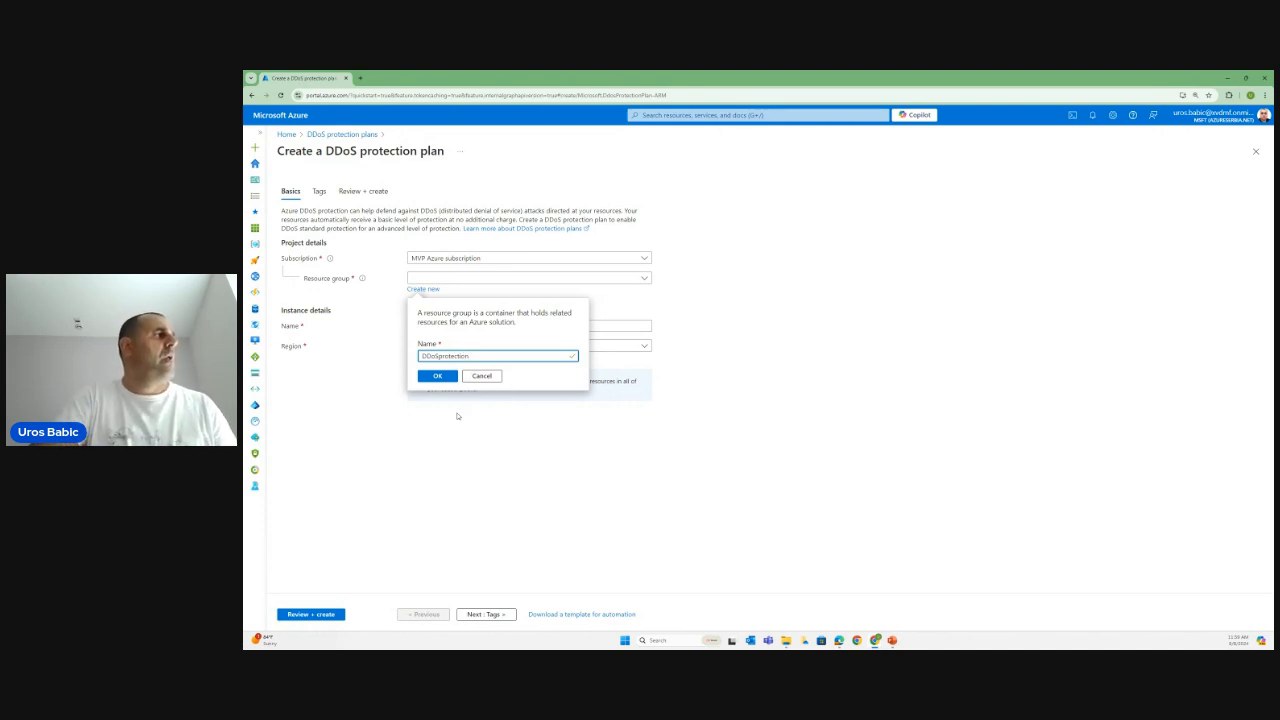
left_click(437, 376)
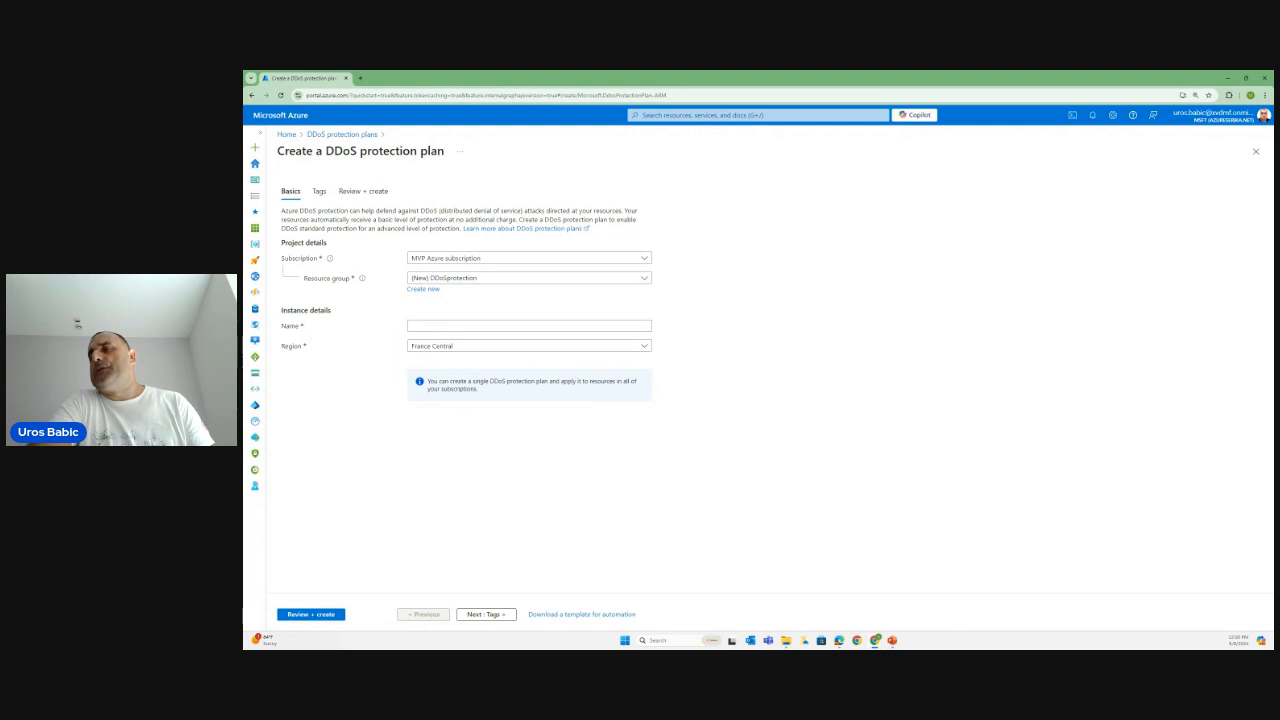
Name the plan with the owner's first name followed by DDoSProtectionPlan, and create it after the review.
left_click(426, 325)
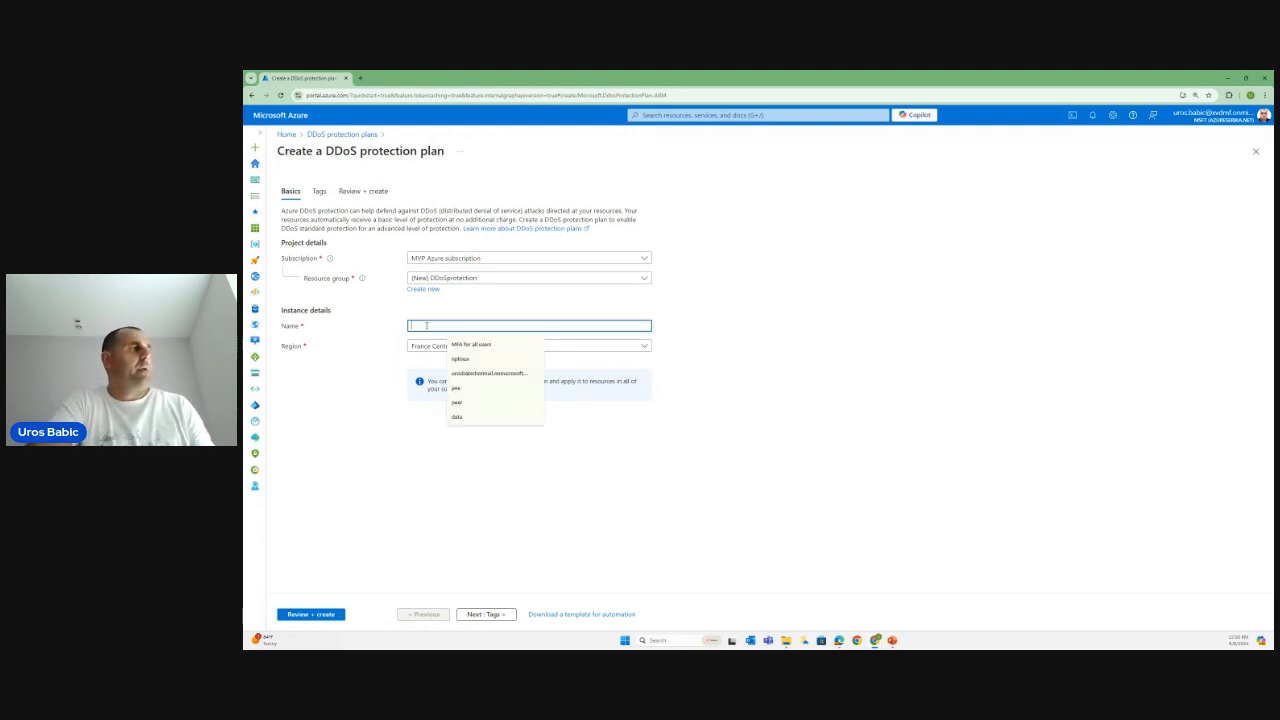
type("Uros")
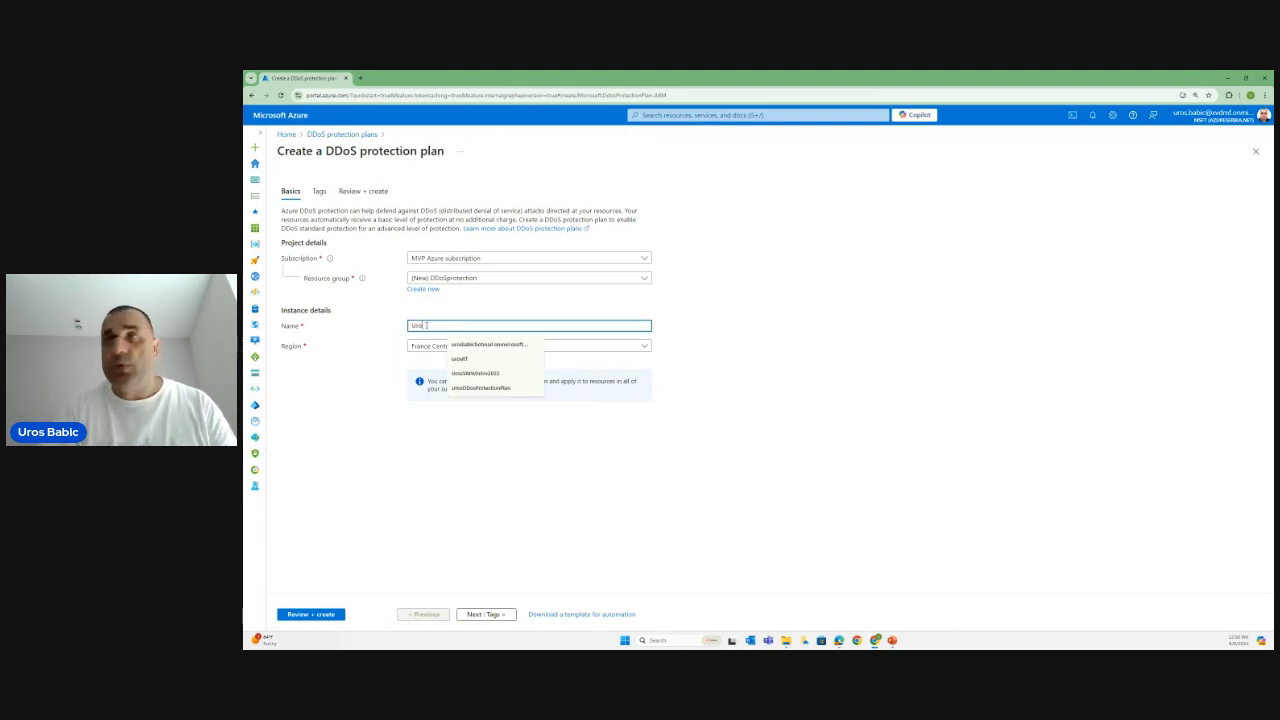
type("DDoSP")
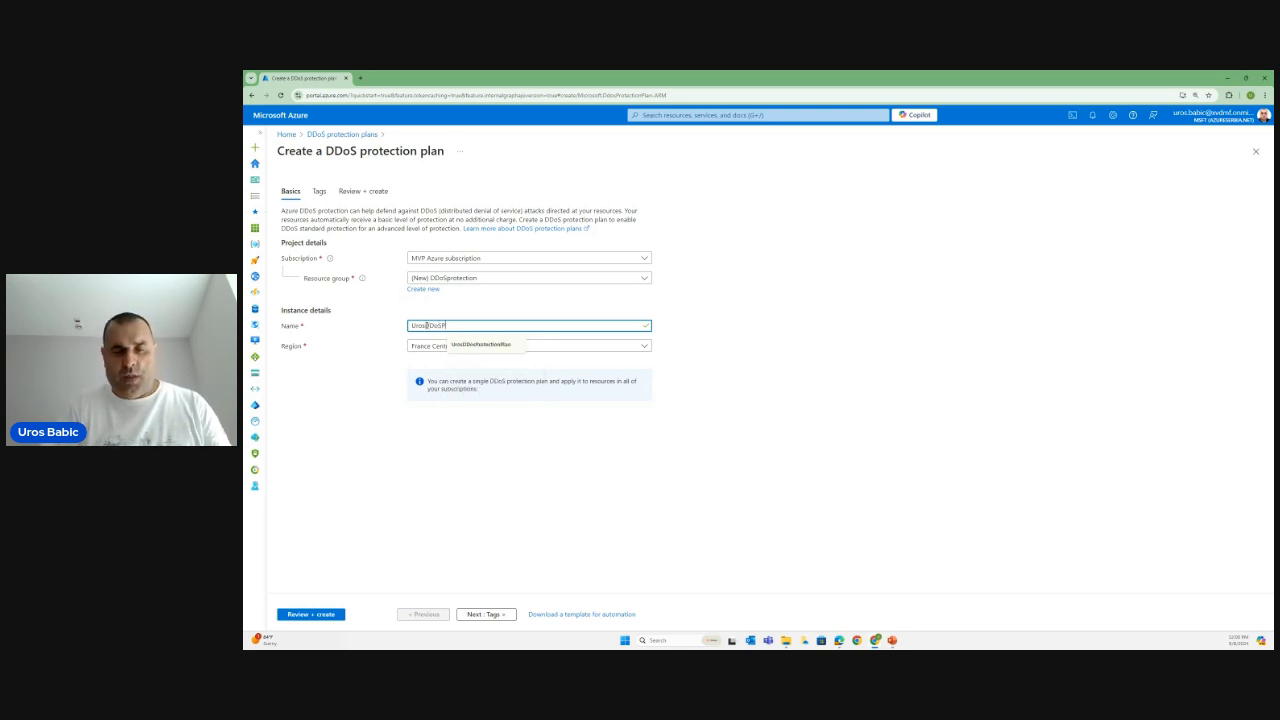
type("rotectionPlan")
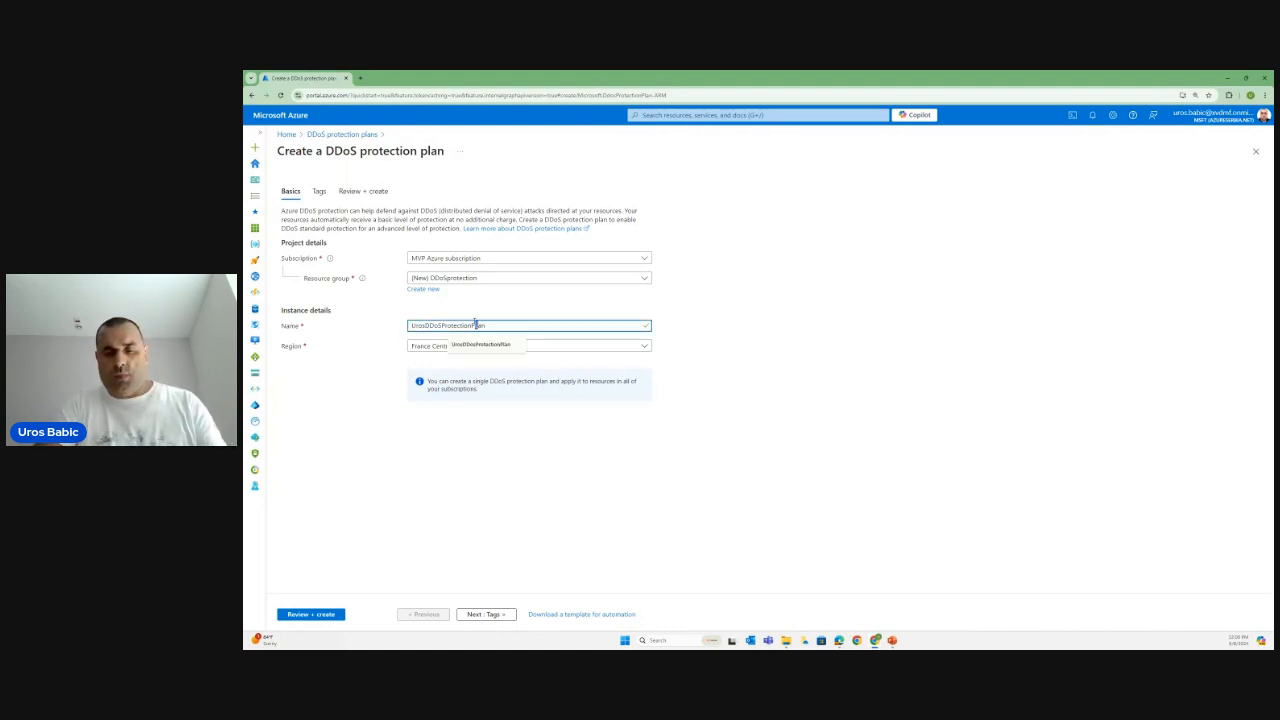
left_click(452, 503)
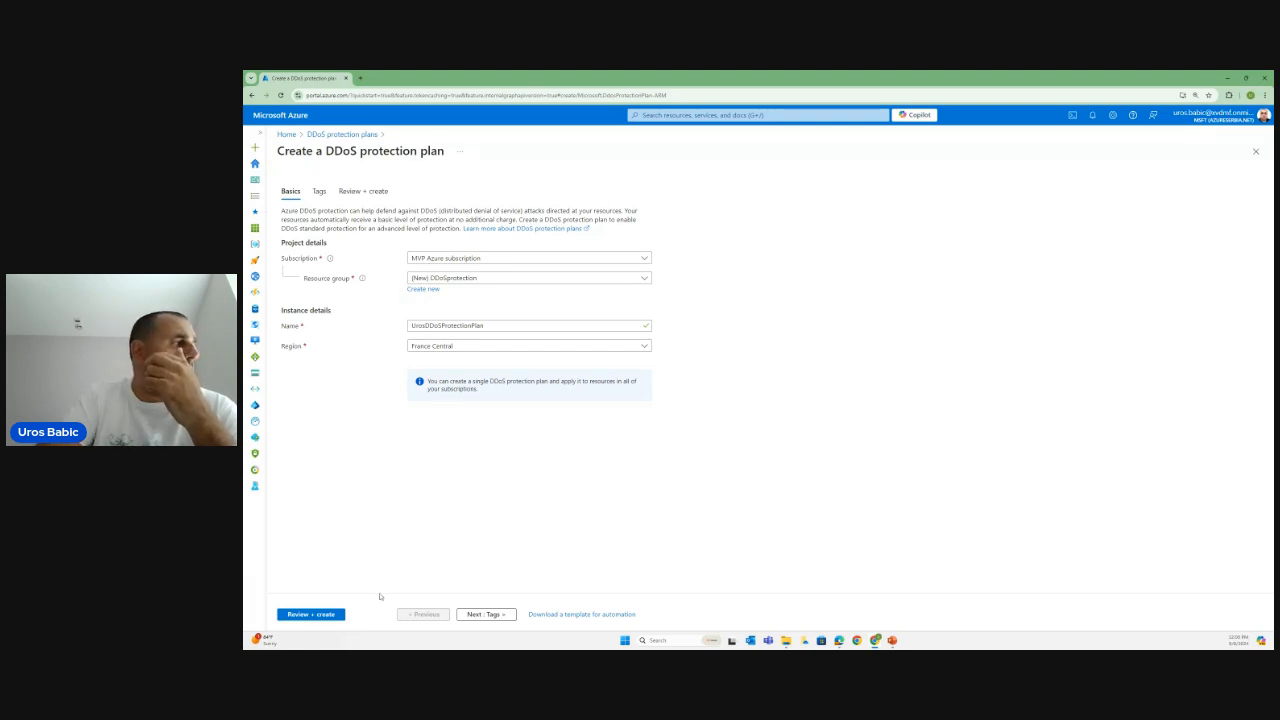
left_click(331, 615)
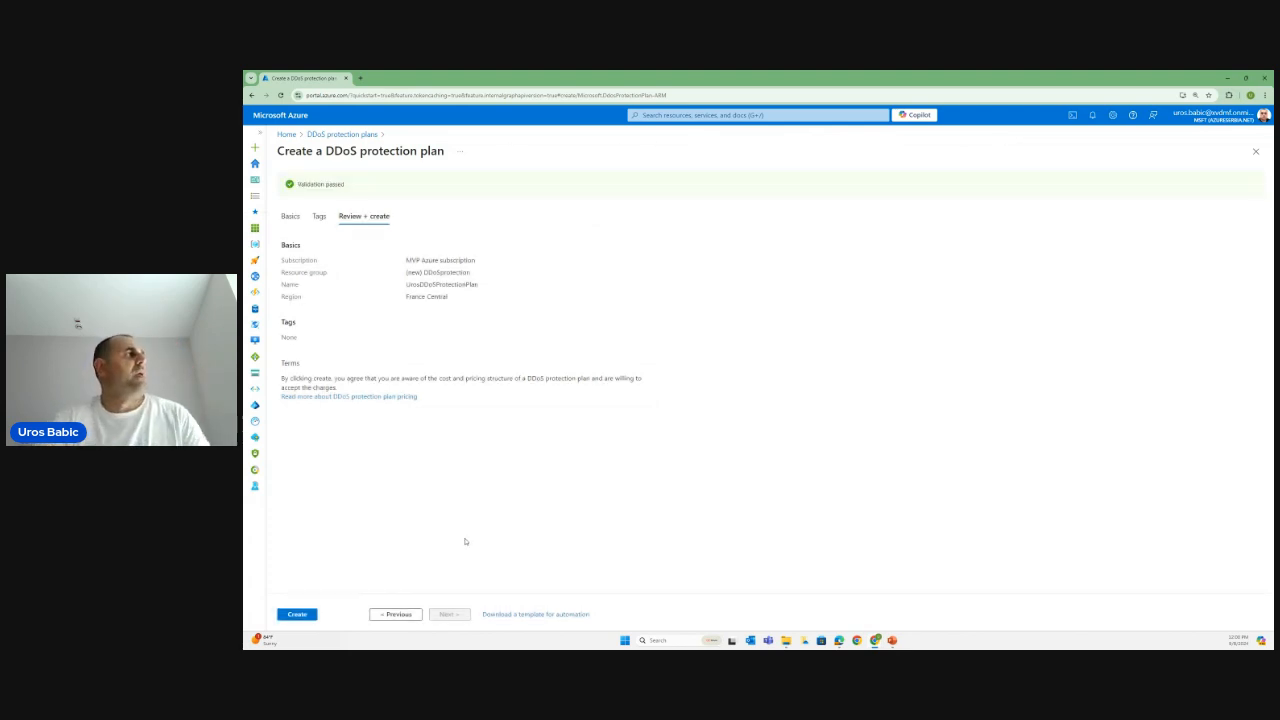
left_click(312, 615)
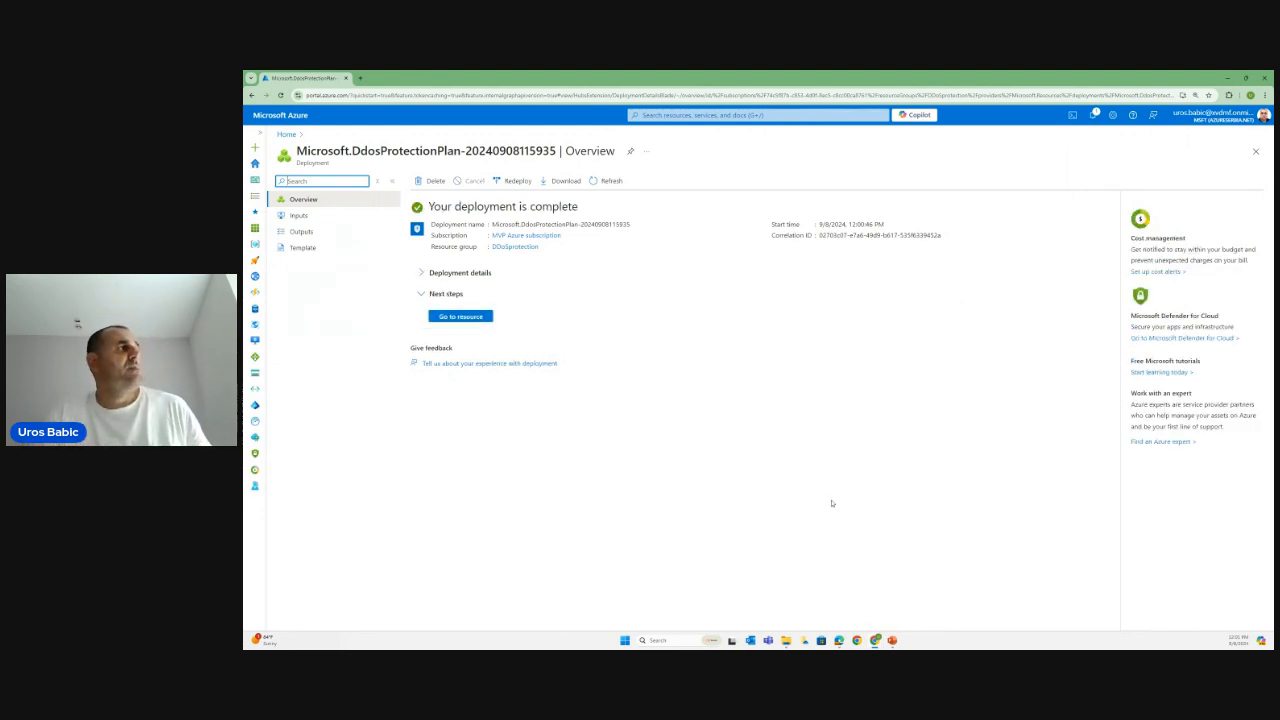
Search for the Virtual networks service, open it and start creating a virtual network.
left_click(721, 116)
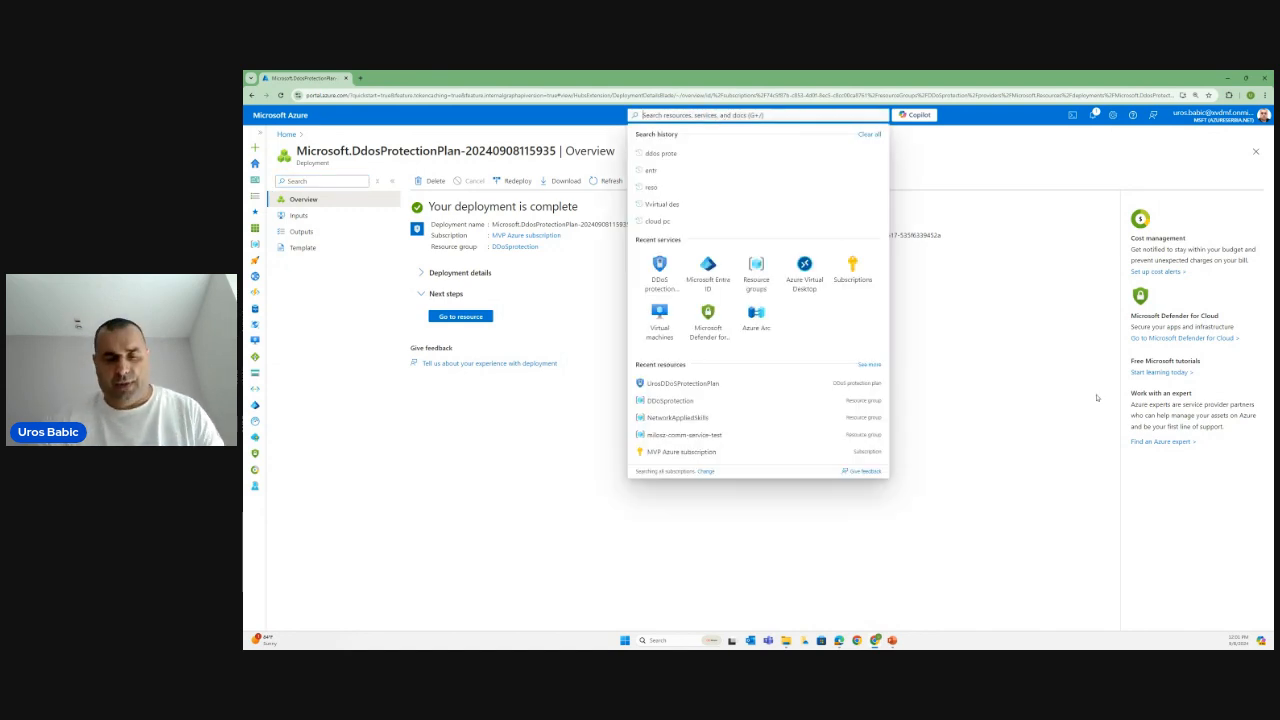
type("virtual m")
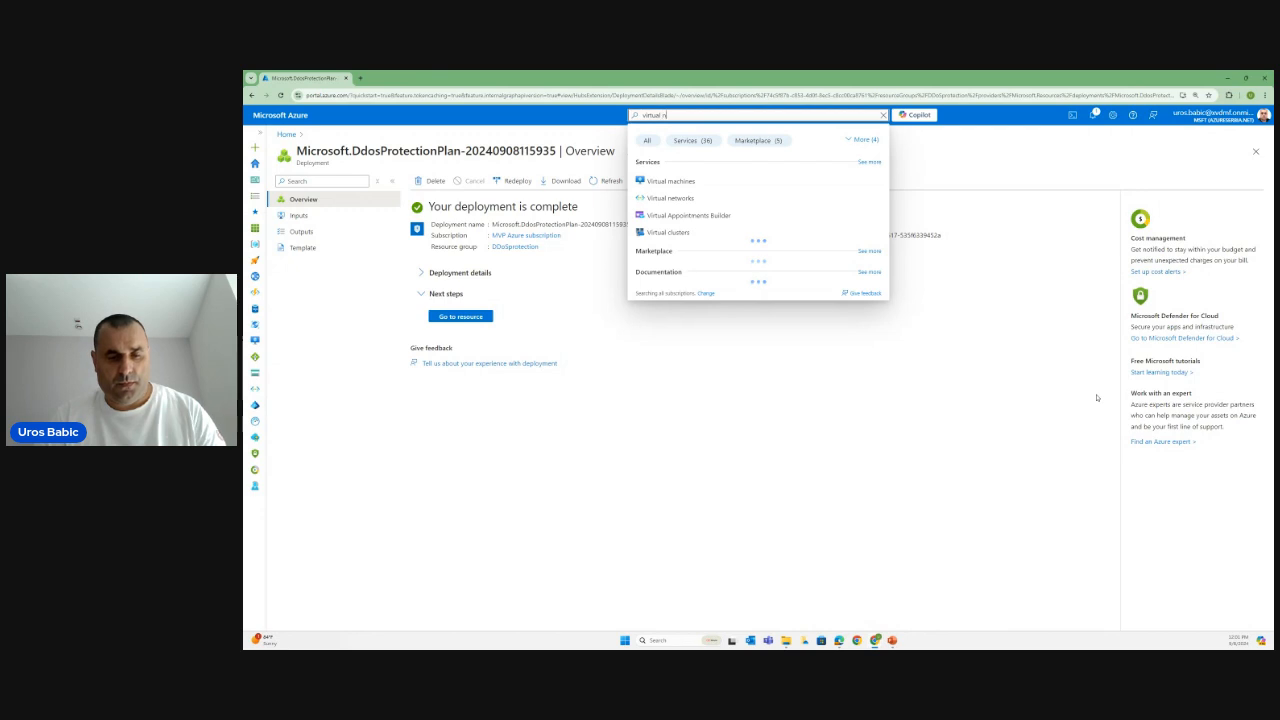
type("et")
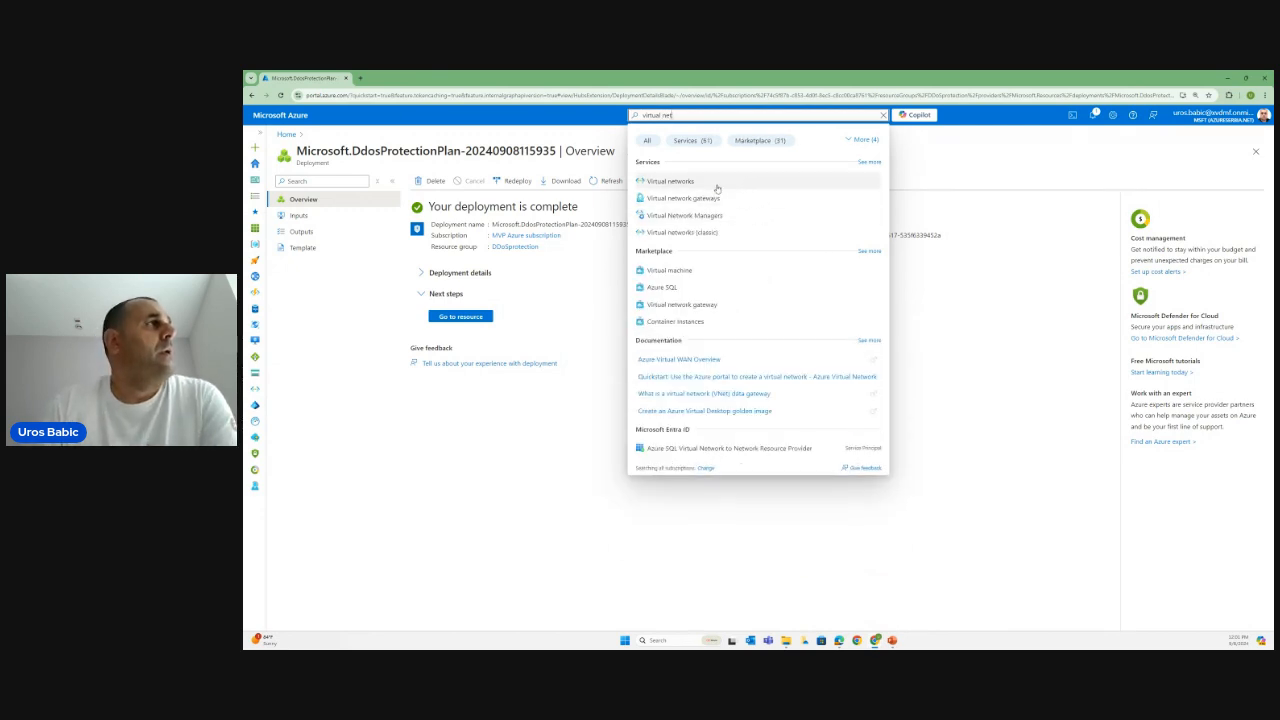
left_click(716, 188)
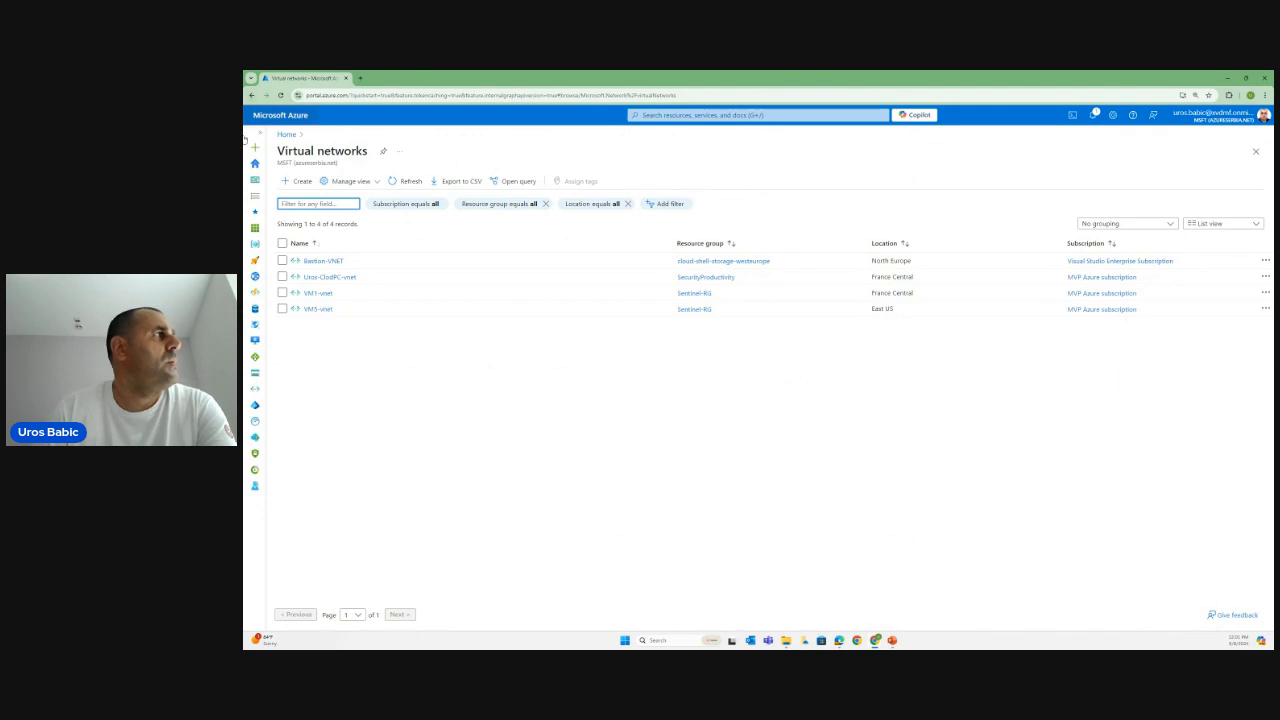
left_click(306, 184)
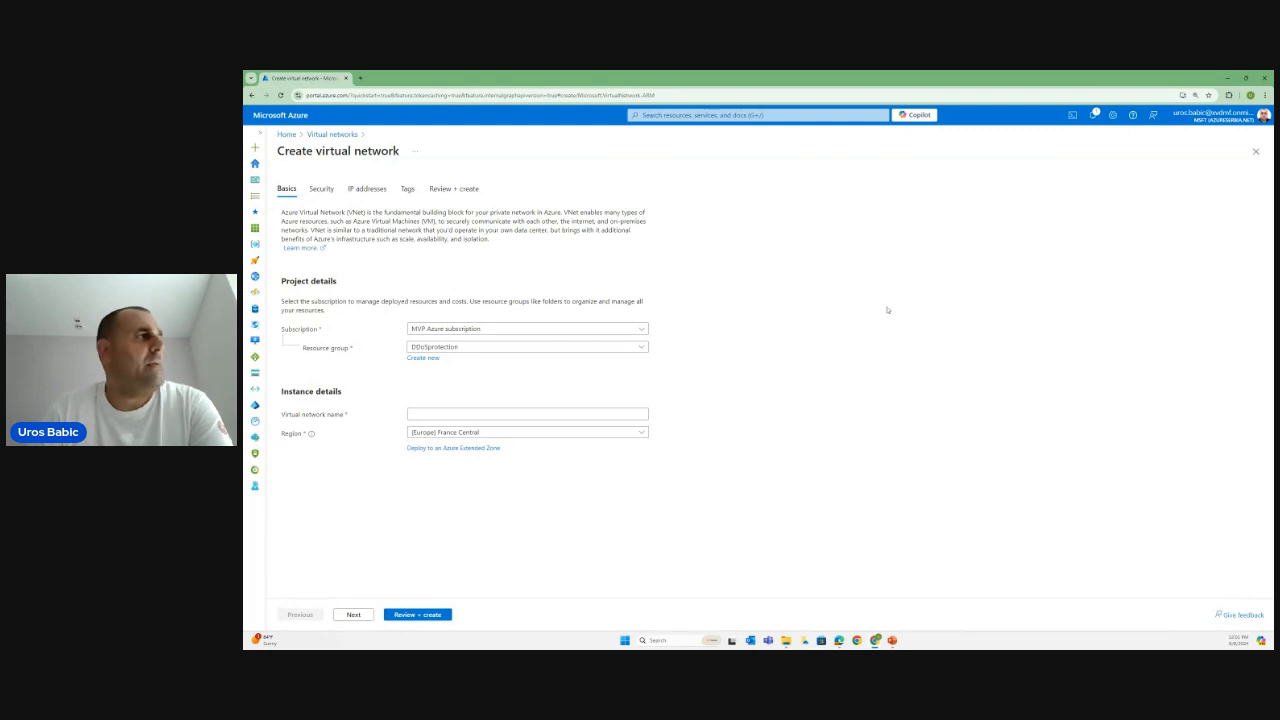
Enter VNET-DDoS as the name of the new virtual network.
left_click(467, 413)
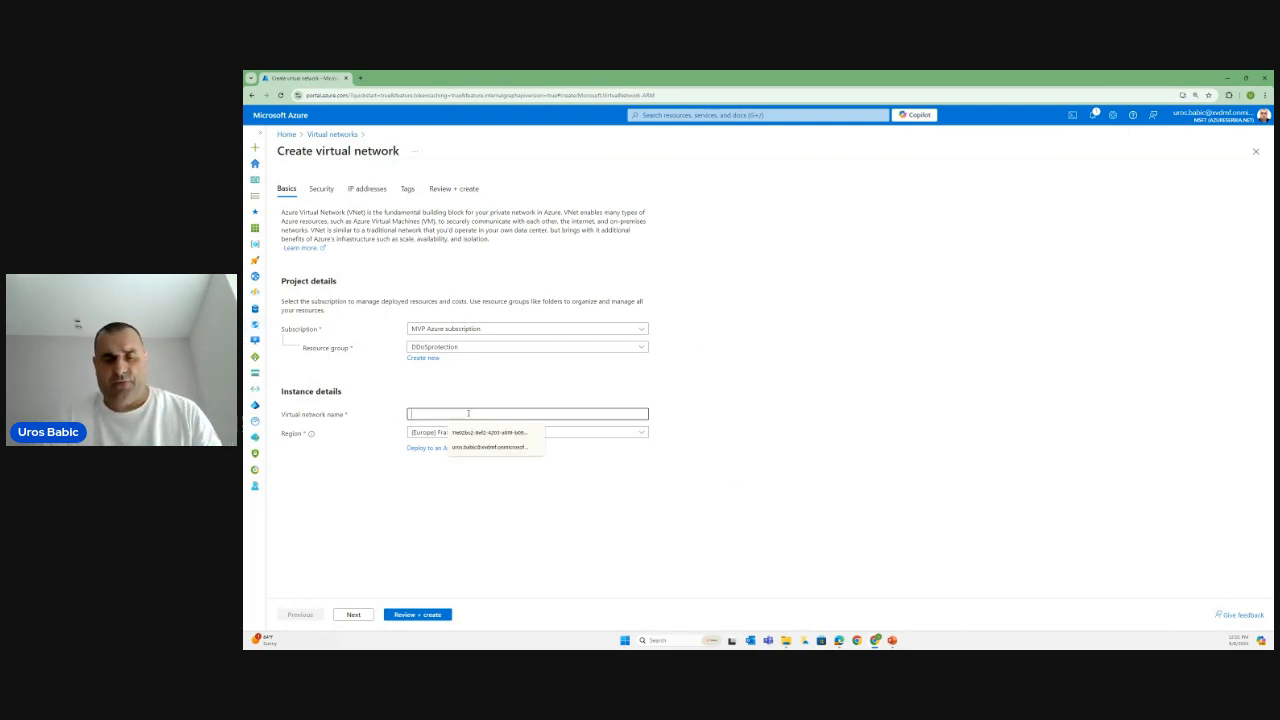
type("VNET")
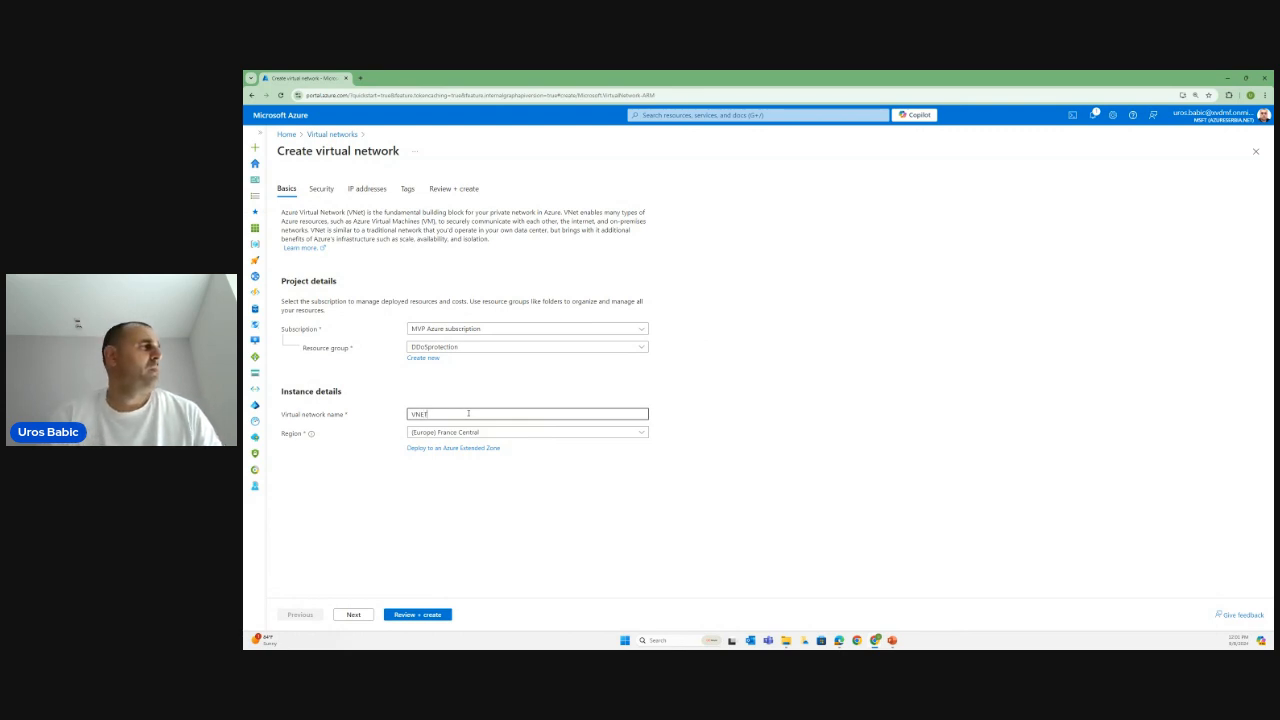
type("0")
type("DoS")
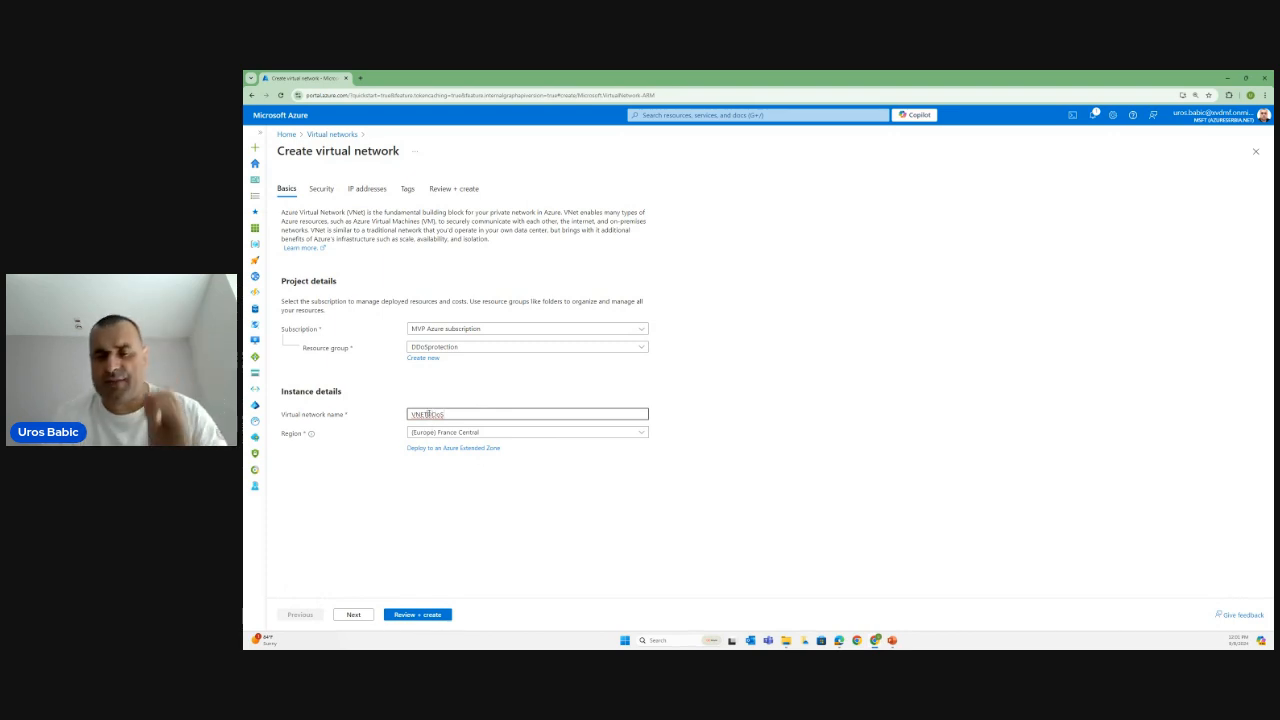
left_click(428, 414)
type("-")
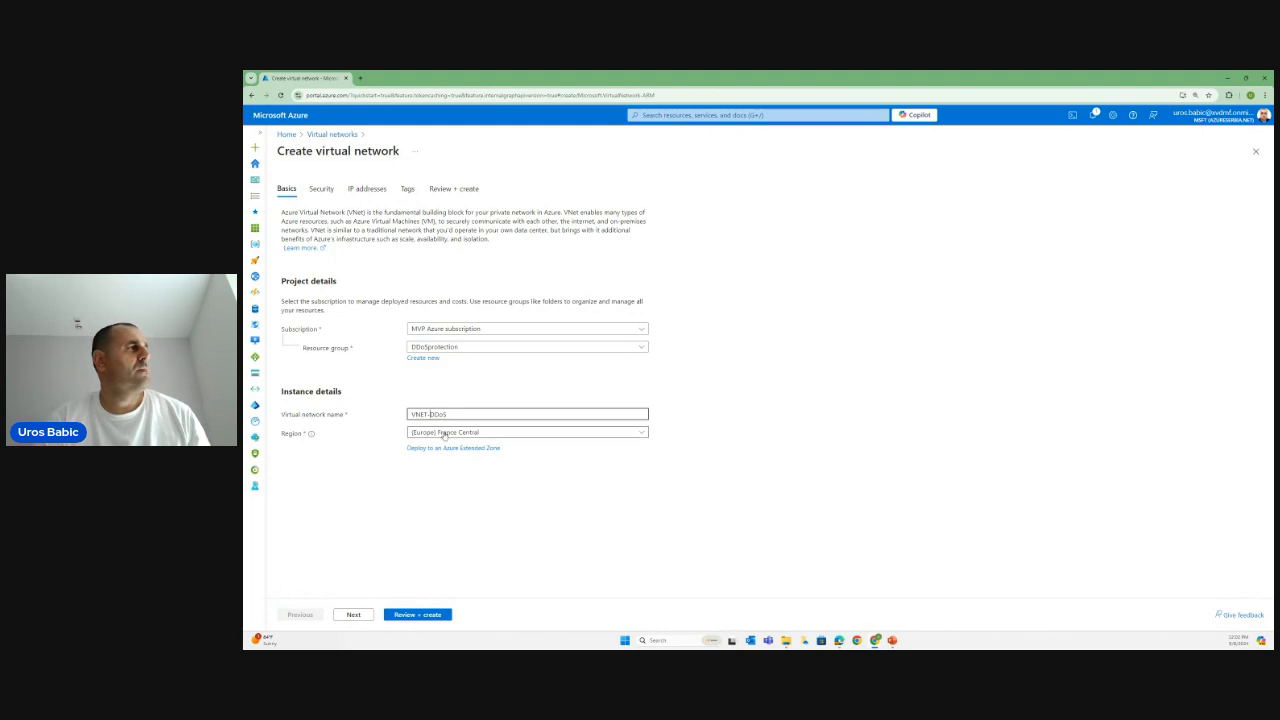
left_click(580, 528)
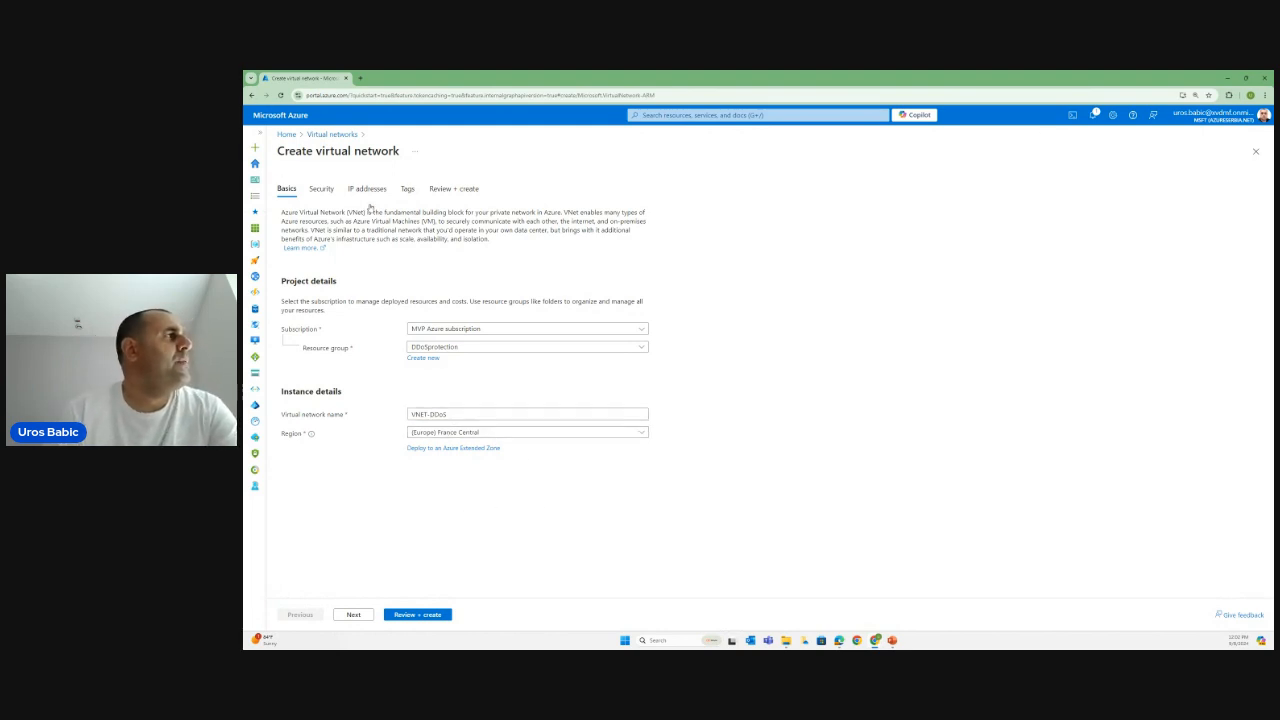
Set the virtual network's IPv4 address space to start at 10.1.0.0.
left_click(321, 188)
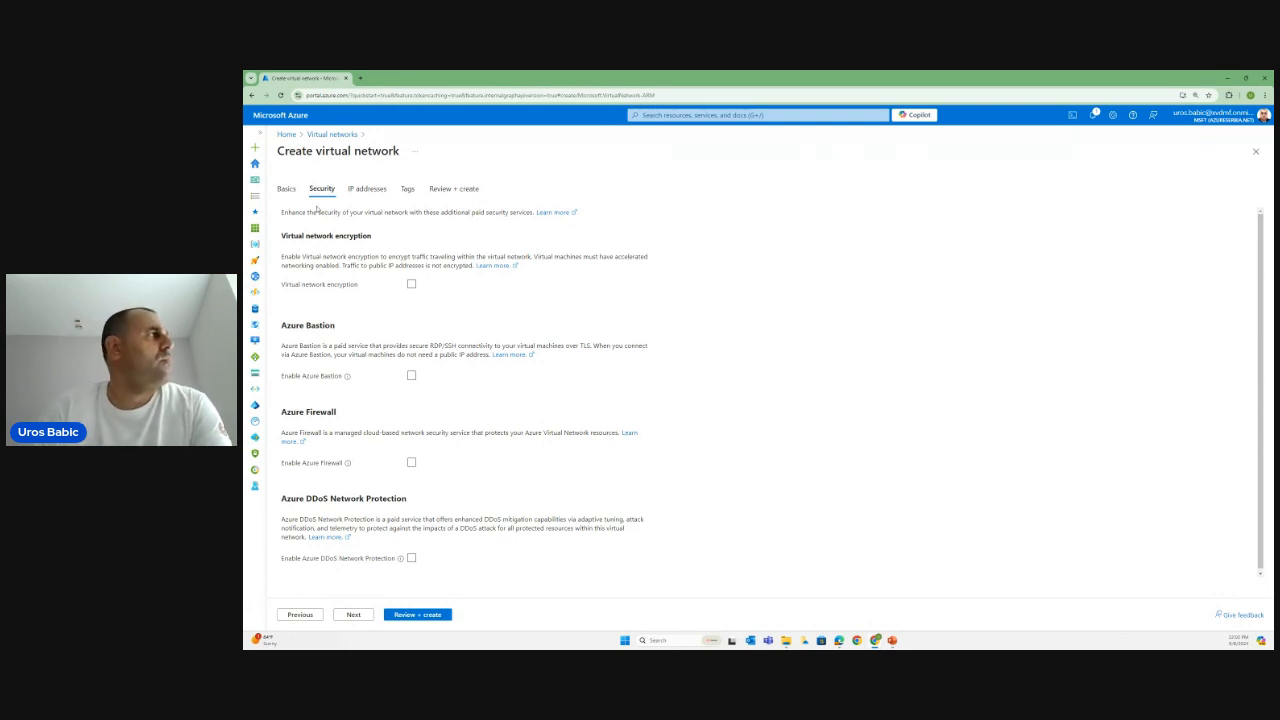
left_click(365, 191)
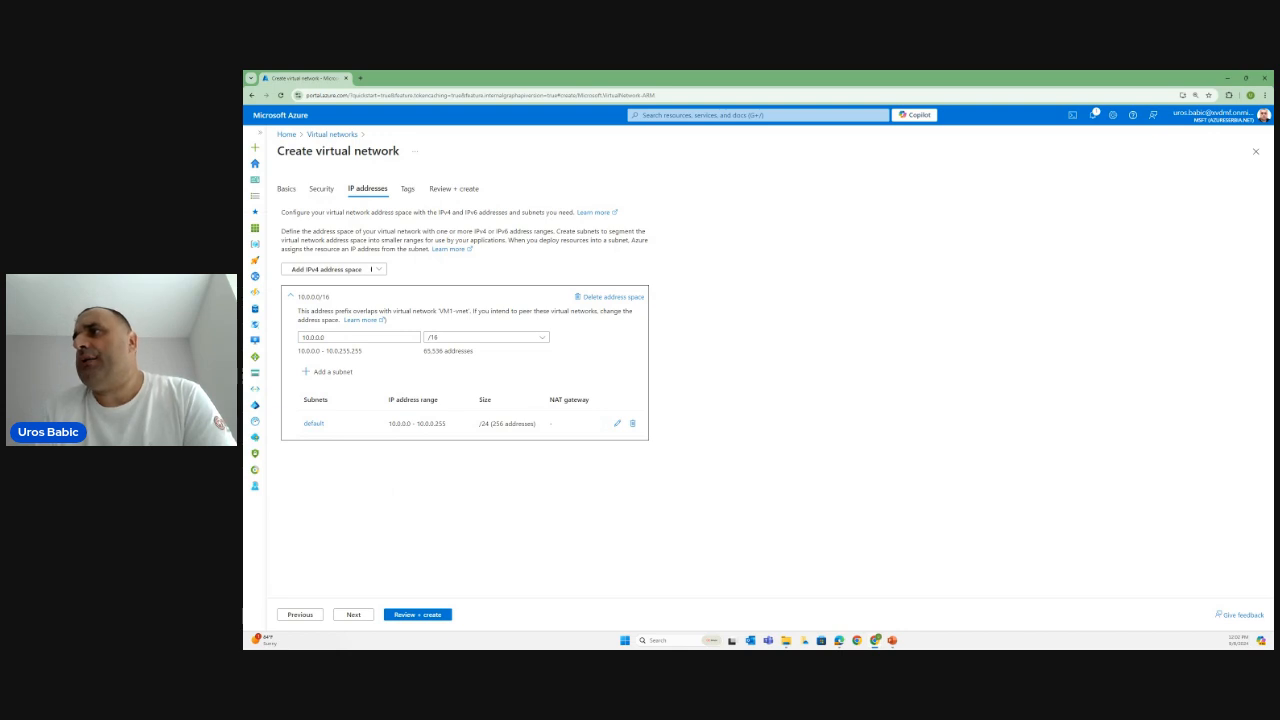
left_click(312, 337)
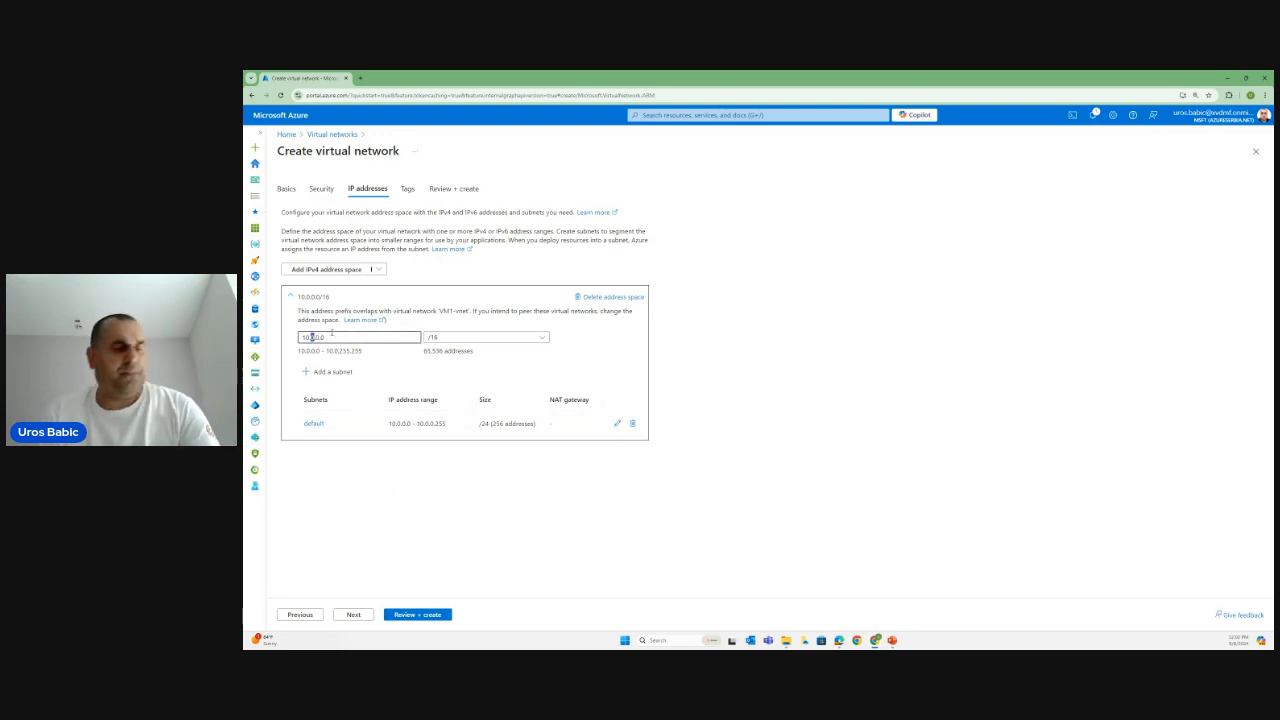
type("1")
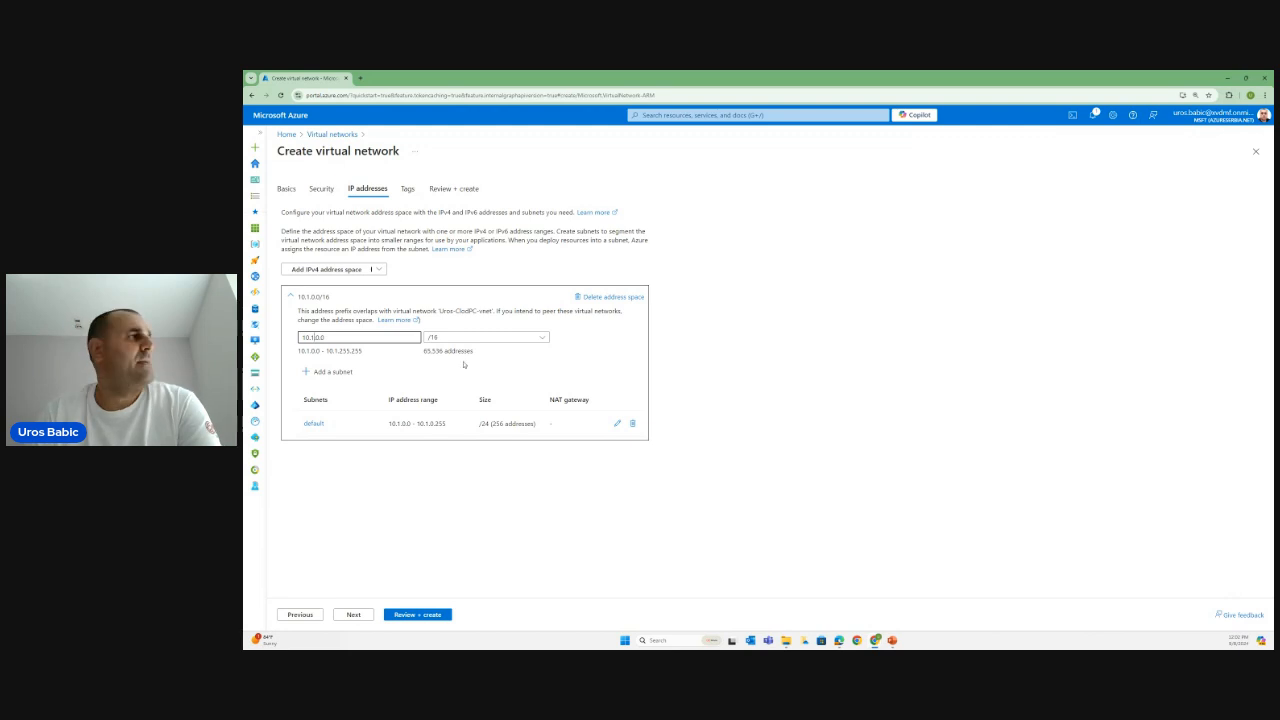
Rename the default subnet of the new virtual network to myBackendSubnet and save the subnet.
left_click(333, 372)
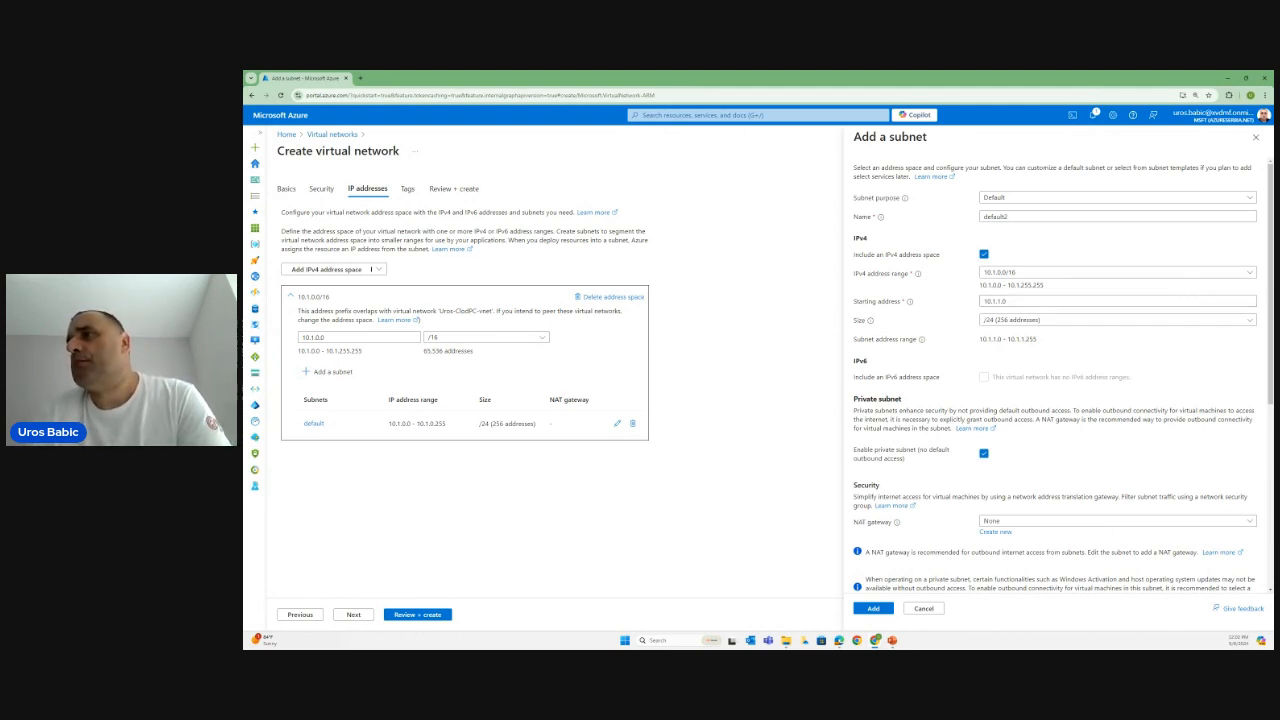
left_click(923, 608)
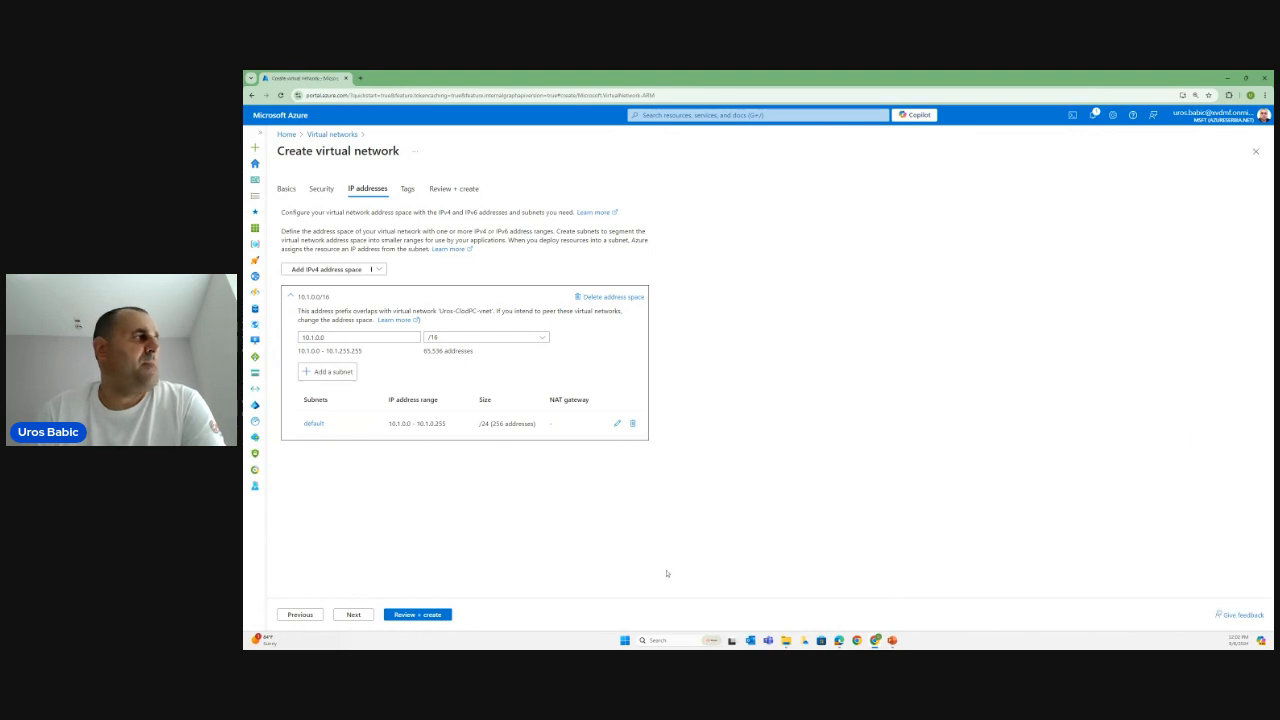
left_click(618, 425)
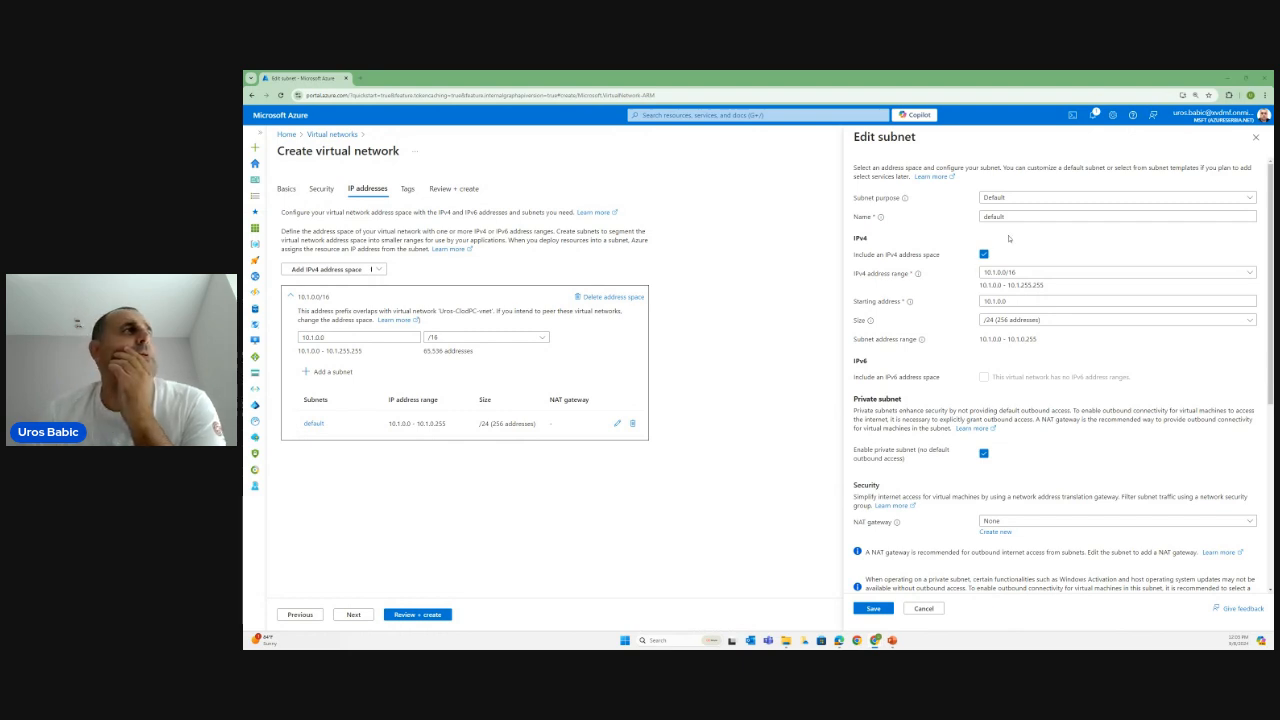
left_click_drag(1024, 217, 972, 219)
type("myBackendSubnet")
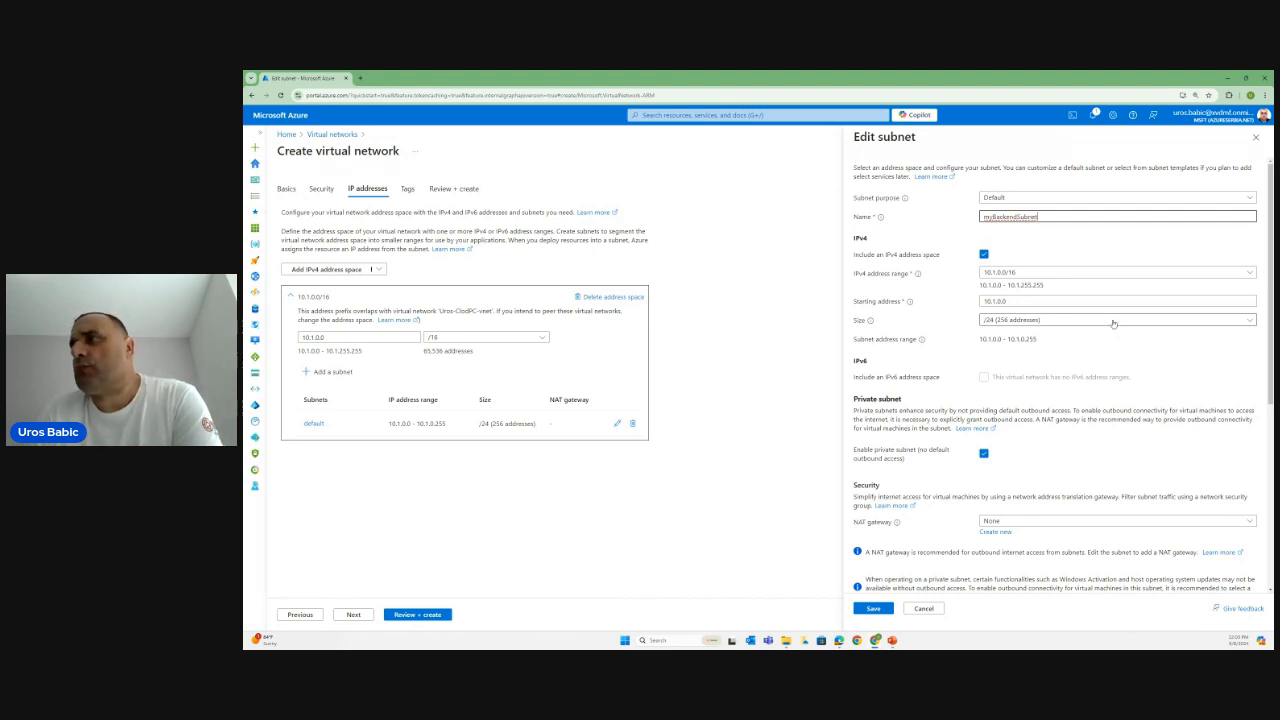
left_click(1030, 279)
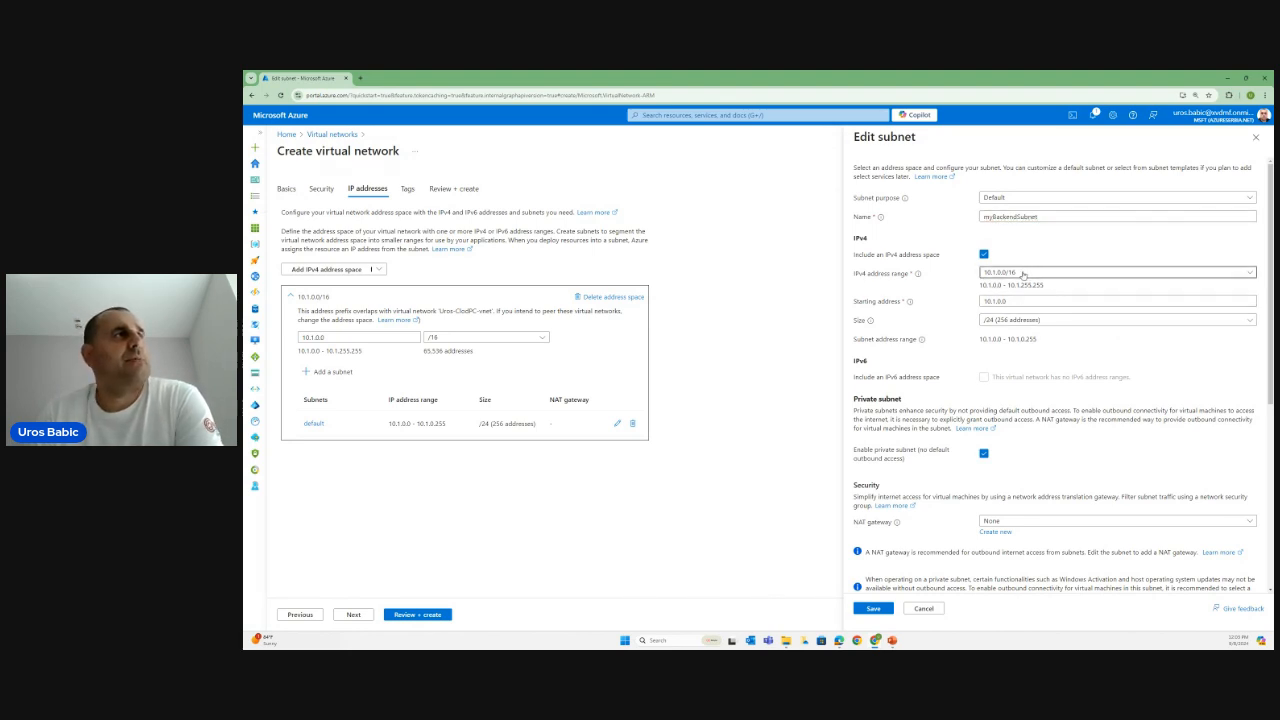
left_click(1029, 305)
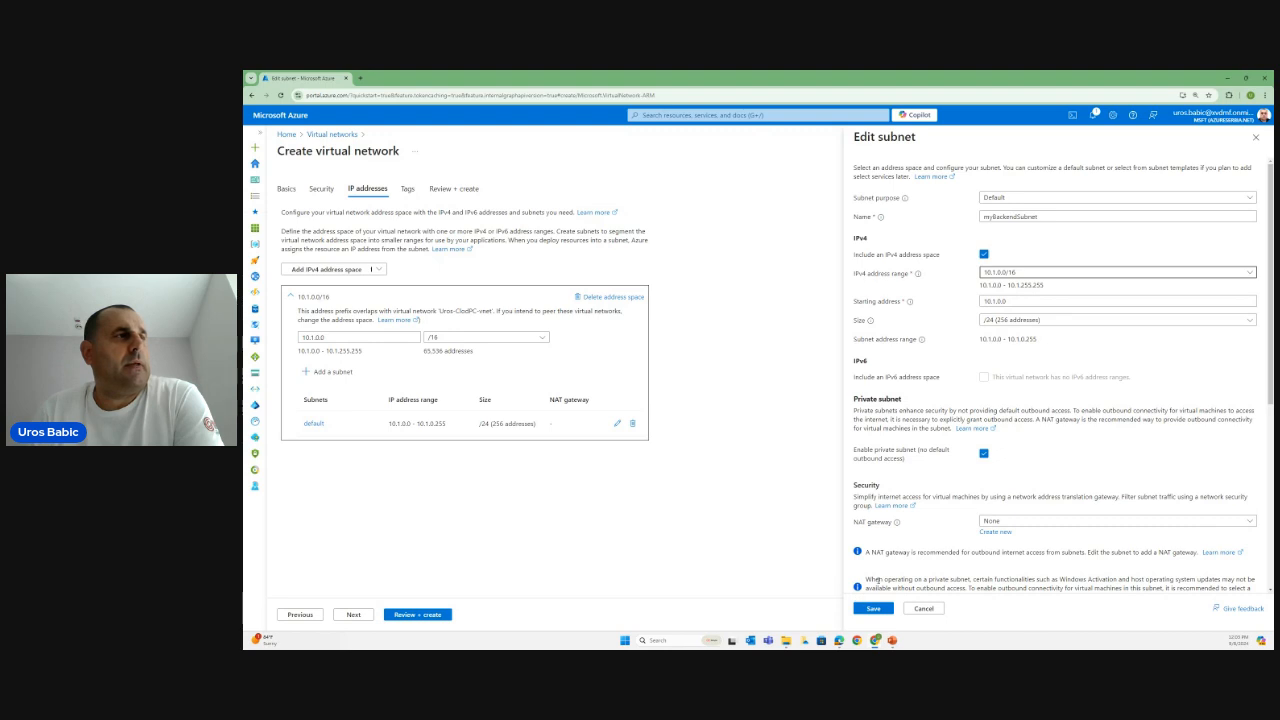
scroll(907, 528, "down", 1)
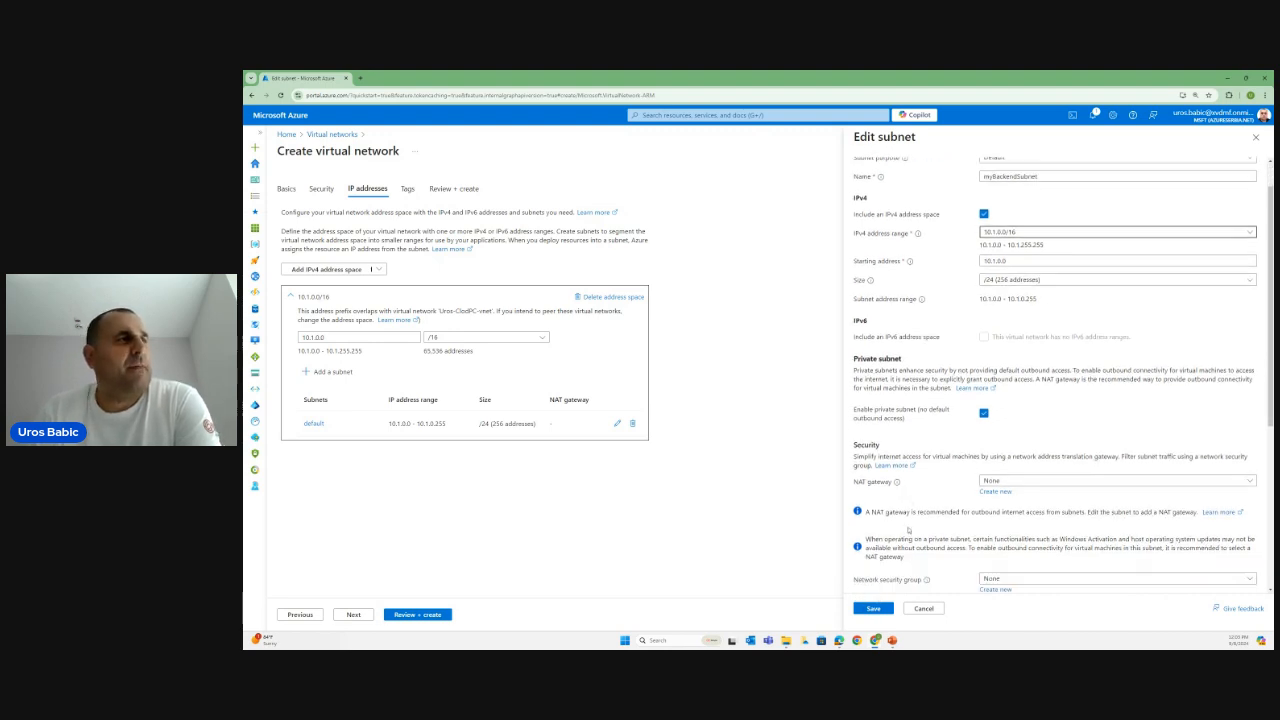
scroll(907, 528, "up", 1)
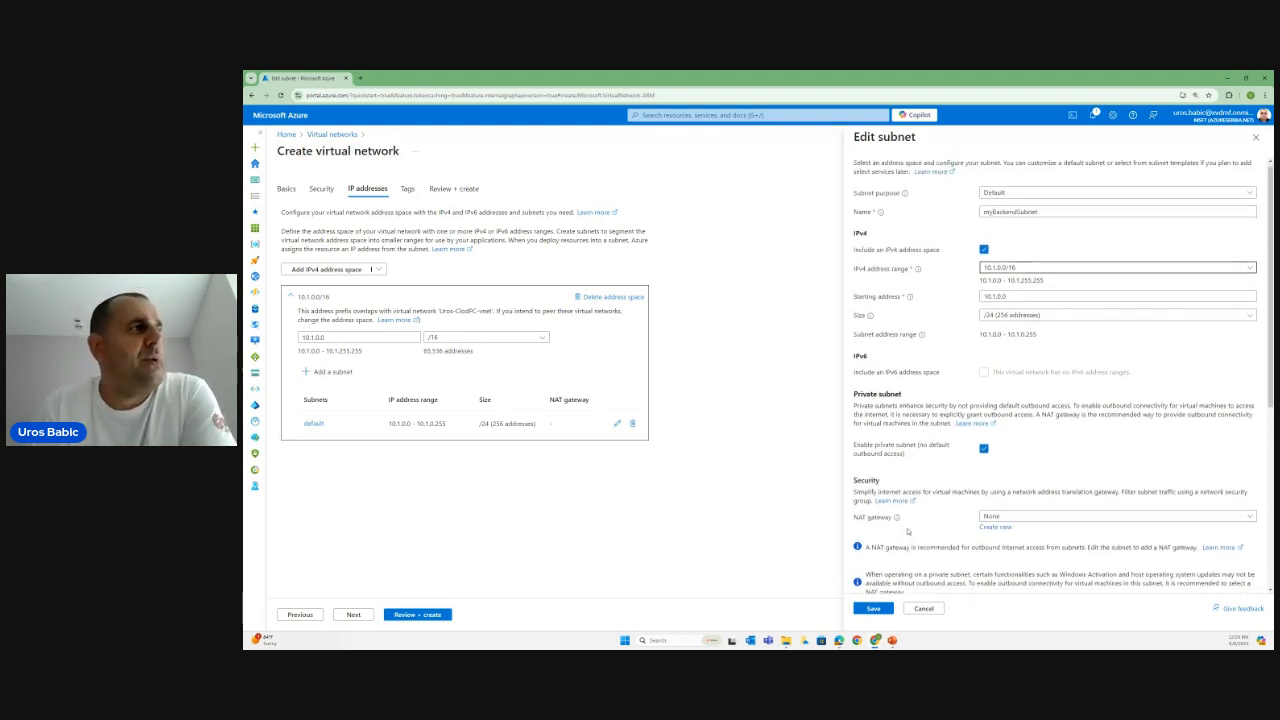
left_click(873, 609)
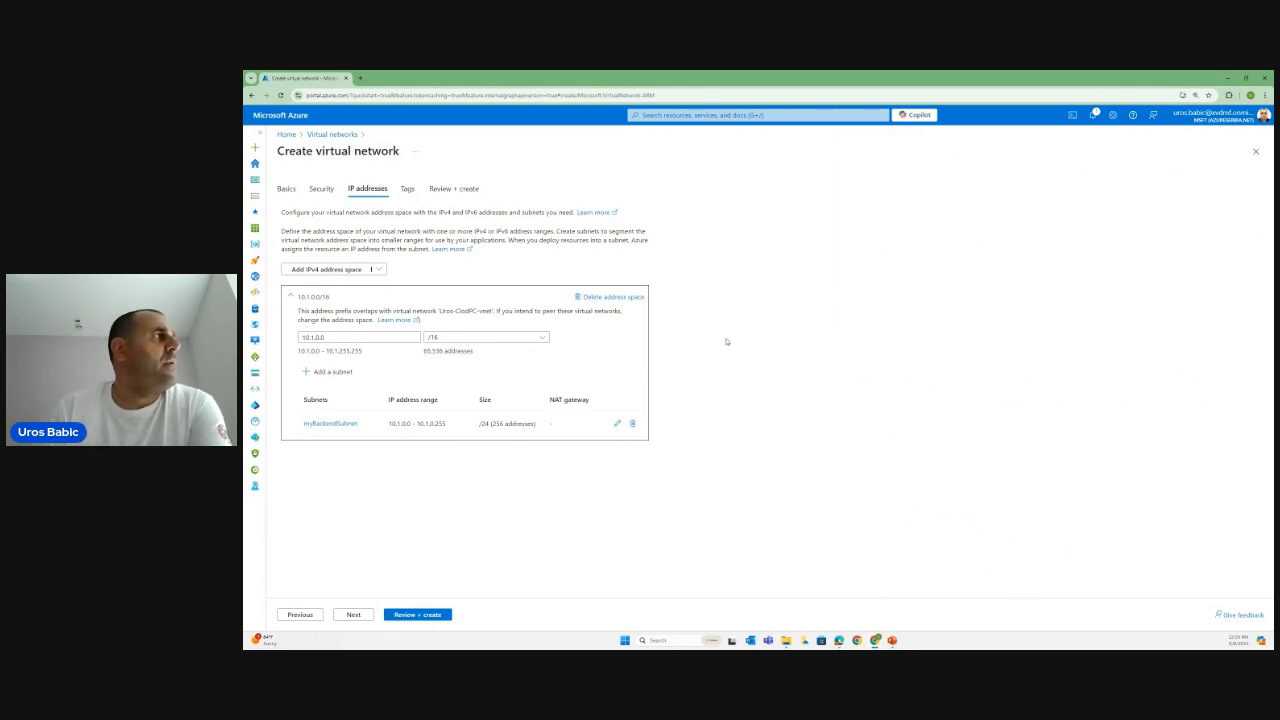
Enable Azure Bastion for the virtual network with a new Standard public IP address named MyBastionIP.
left_click(321, 189)
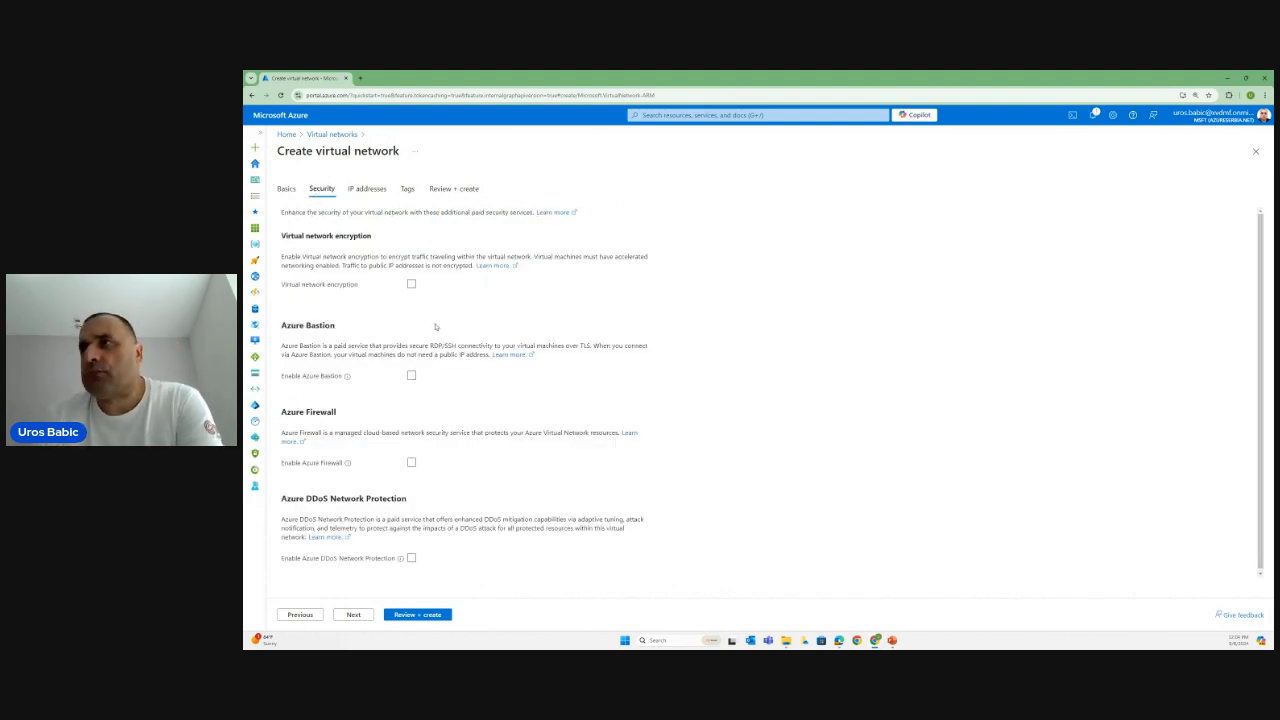
left_click(411, 376)
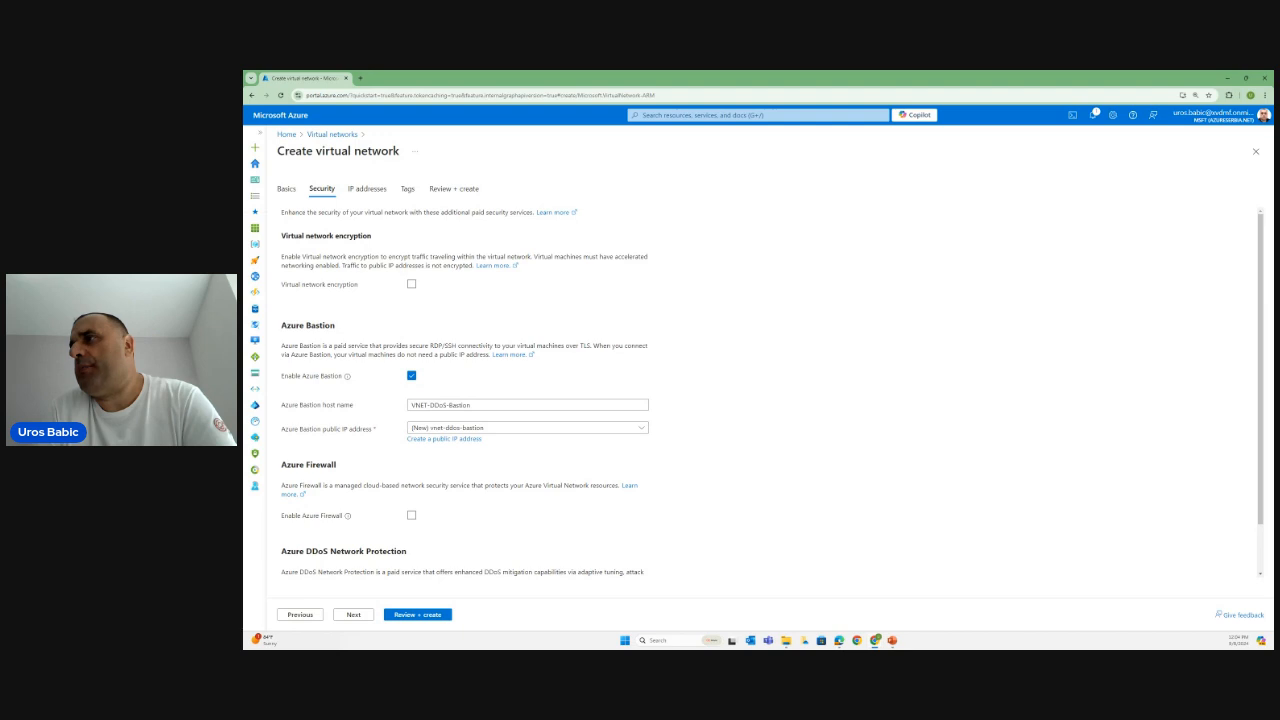
left_click(458, 440)
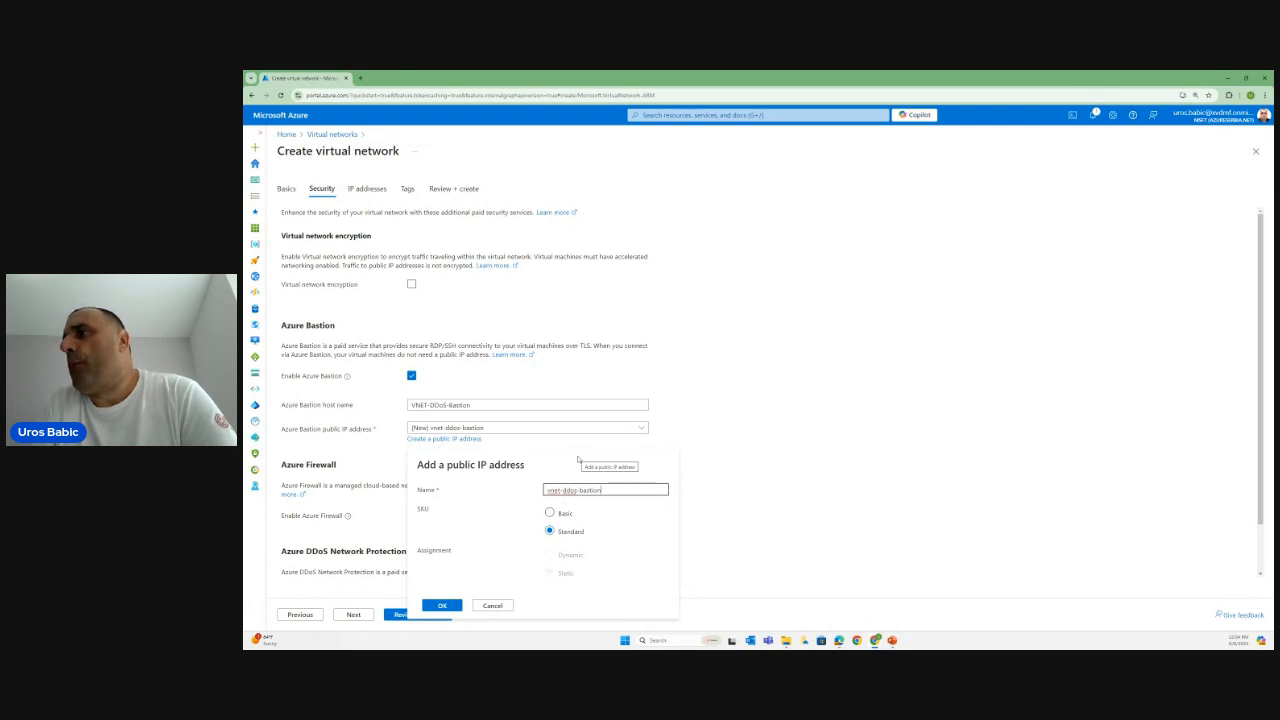
left_click_drag(606, 490, 477, 490)
left_click(477, 490)
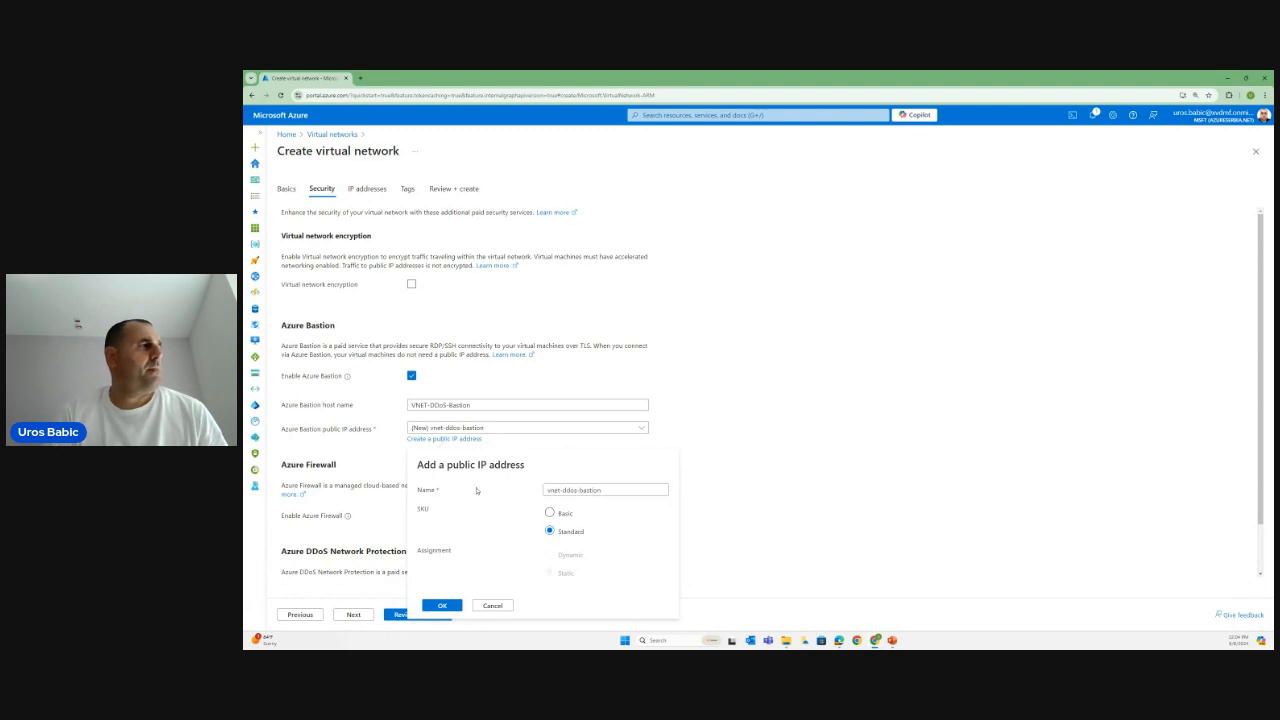
left_click_drag(610, 490, 450, 482)
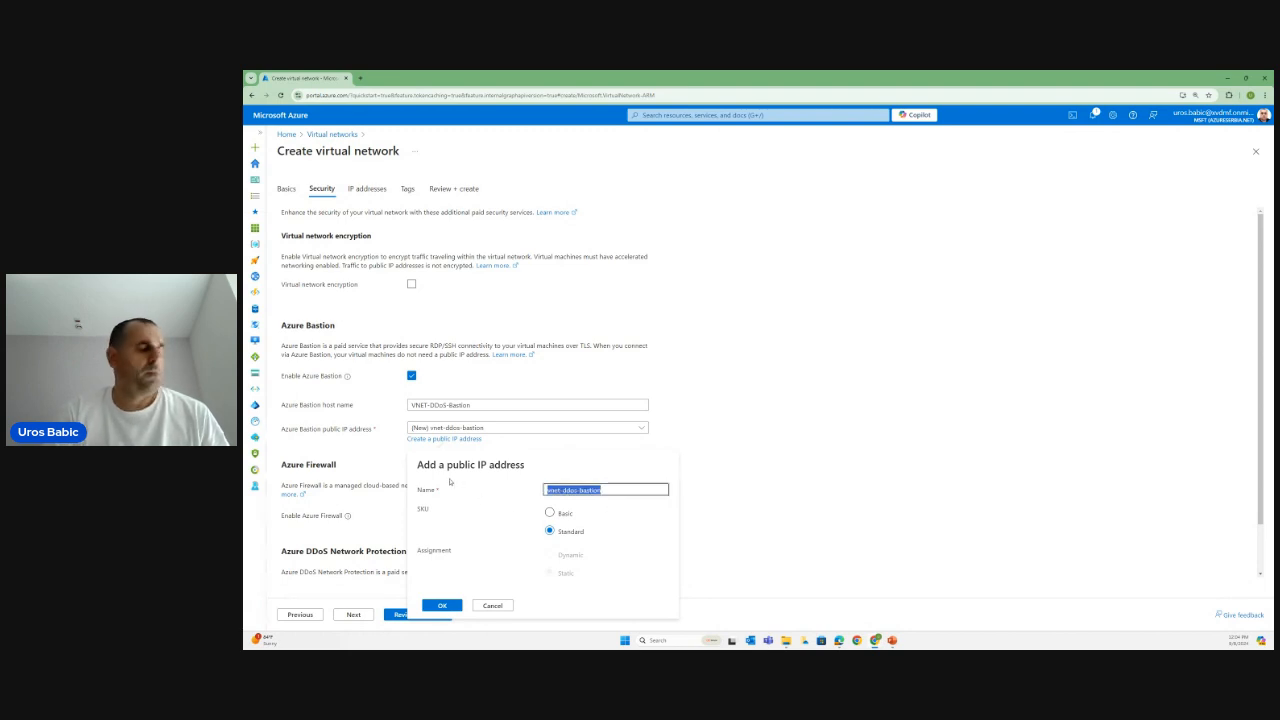
type("VN")
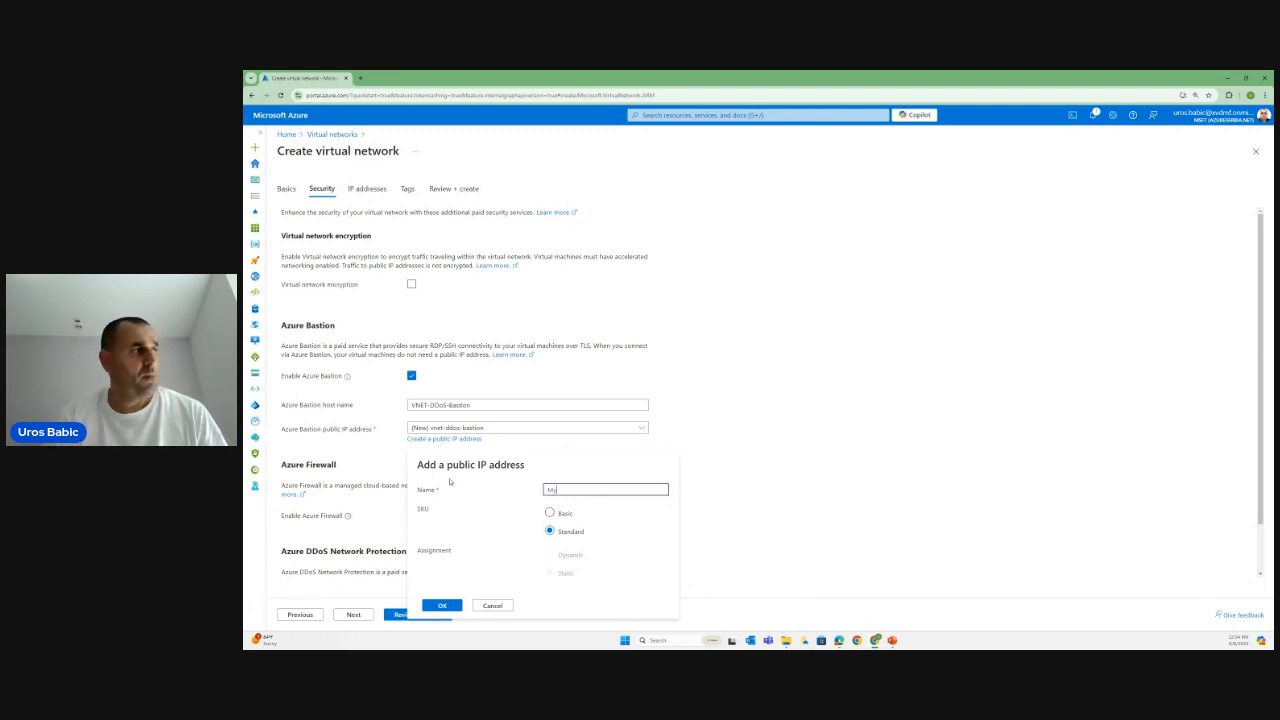
type("Bastion")
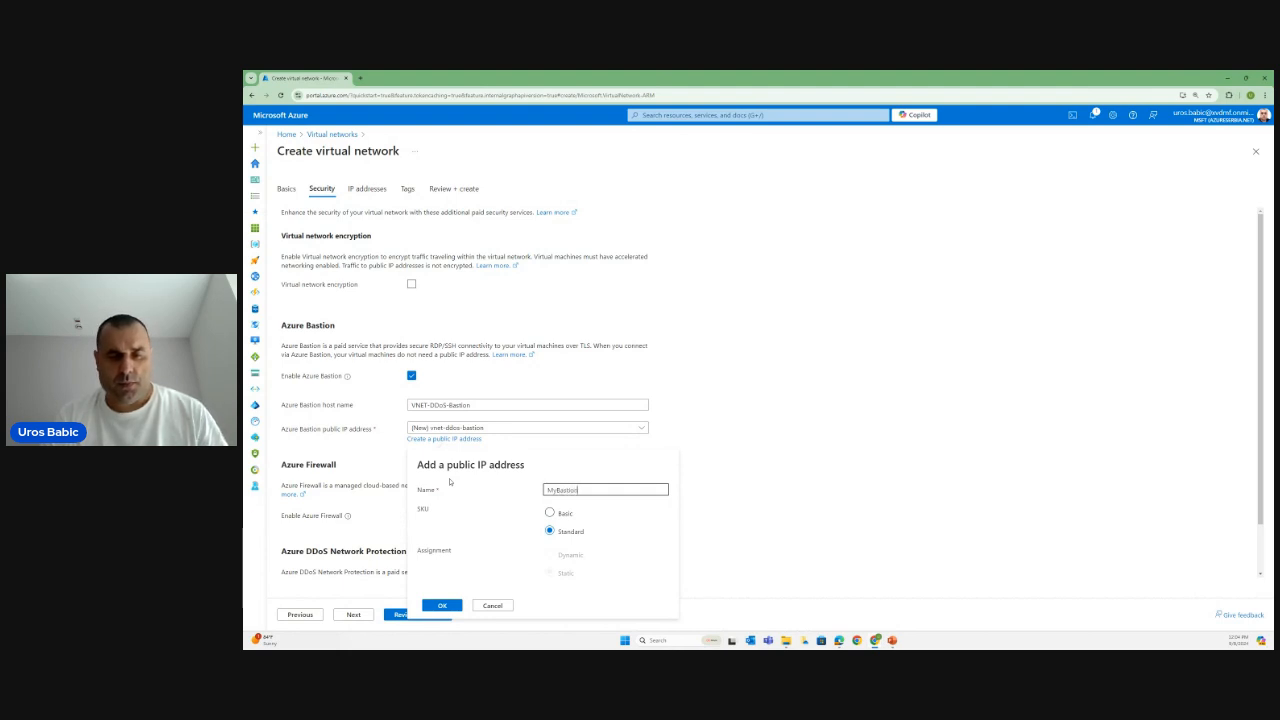
type("IP")
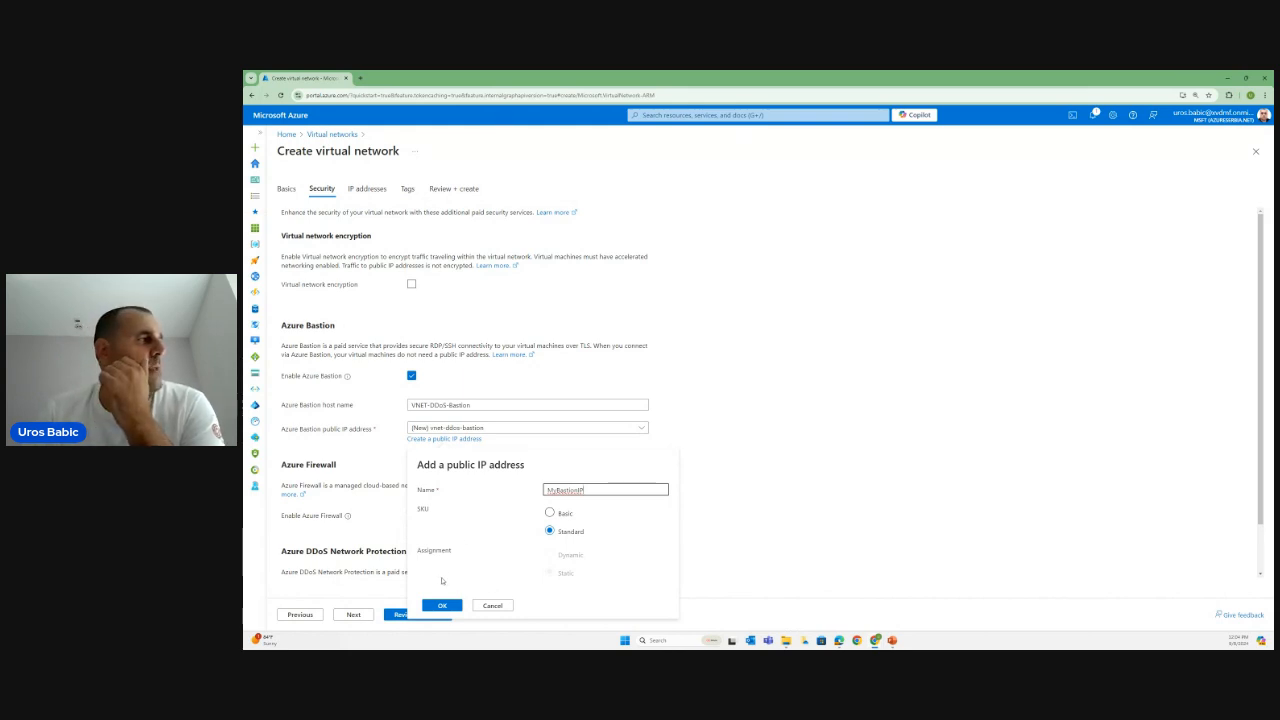
left_click(444, 605)
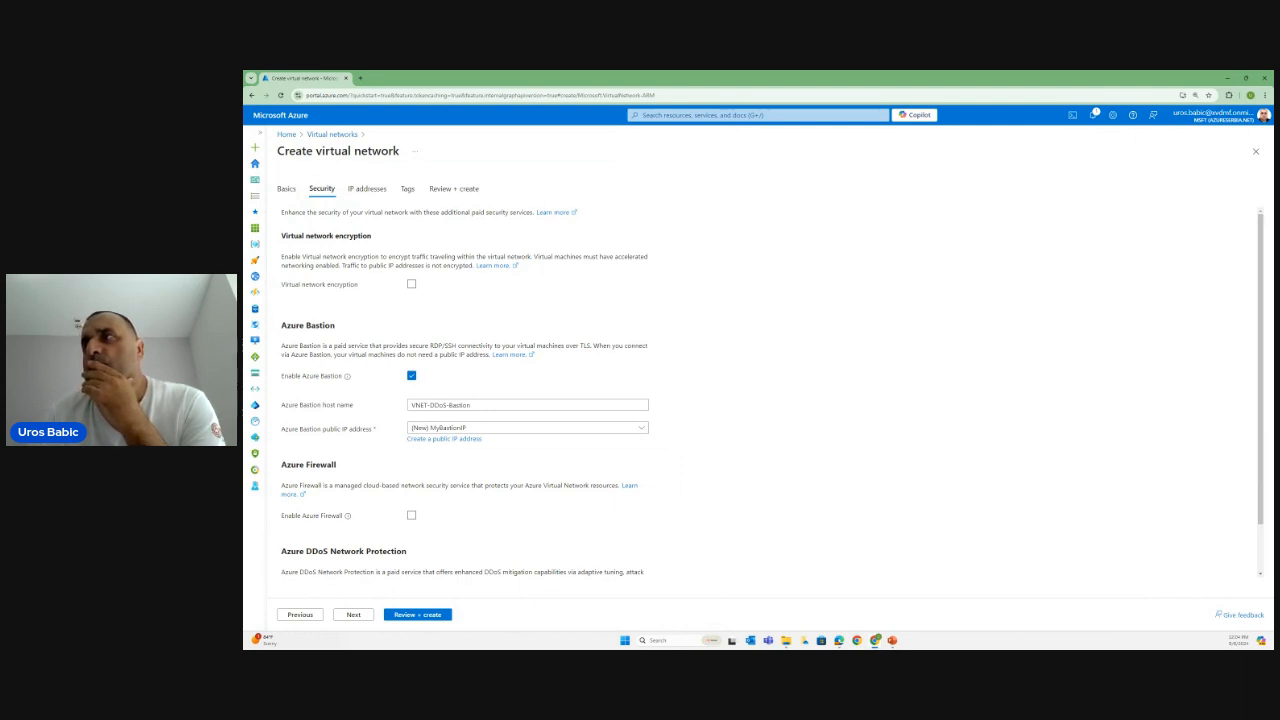
Enable Azure DDoS Network Protection with the existing DDoSProtectionPlan bearing the owner's first name, and create the virtual network after the review.
scroll(405, 531, "down", 1)
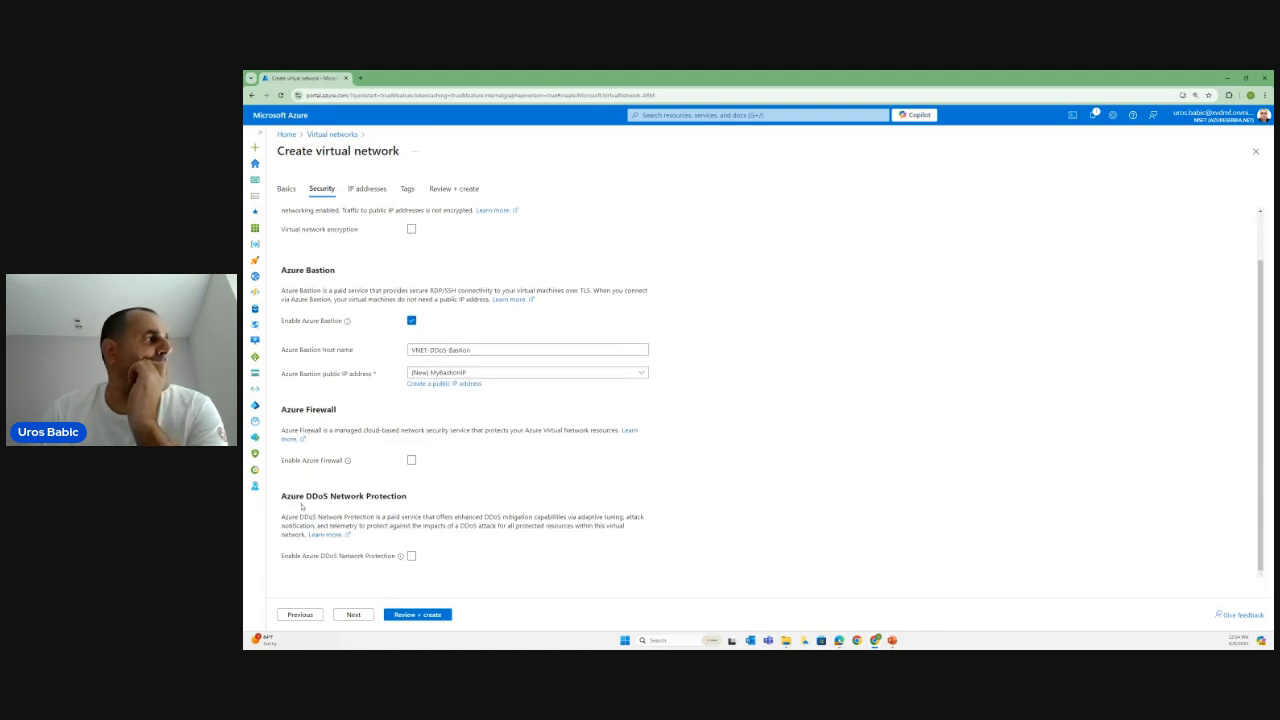
left_click(411, 556)
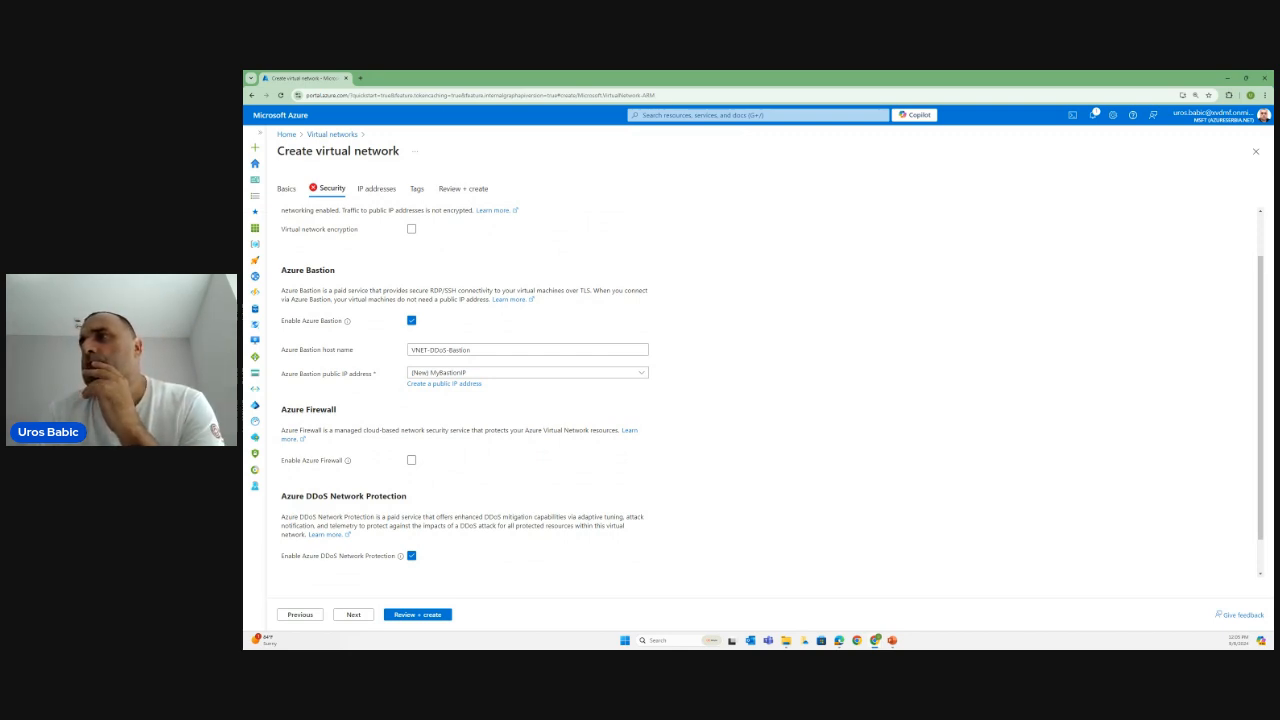
scroll(586, 477, "down", 1)
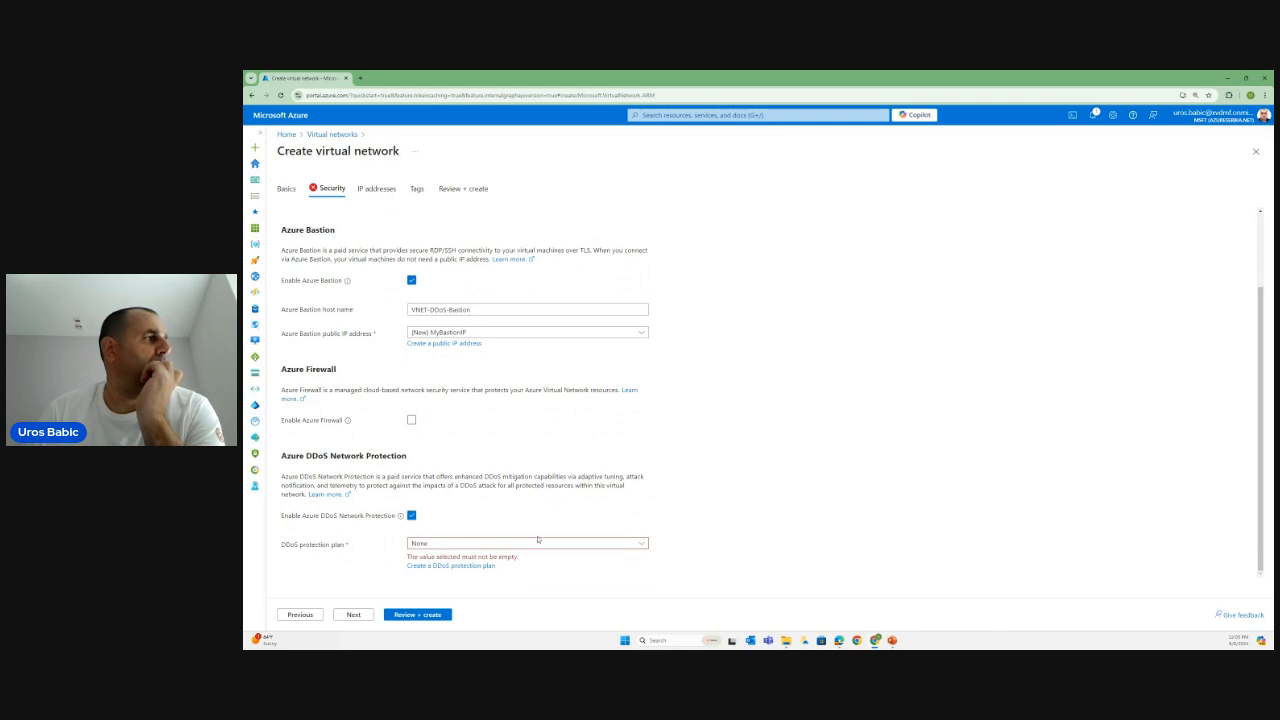
left_click(537, 540)
left_click(528, 597)
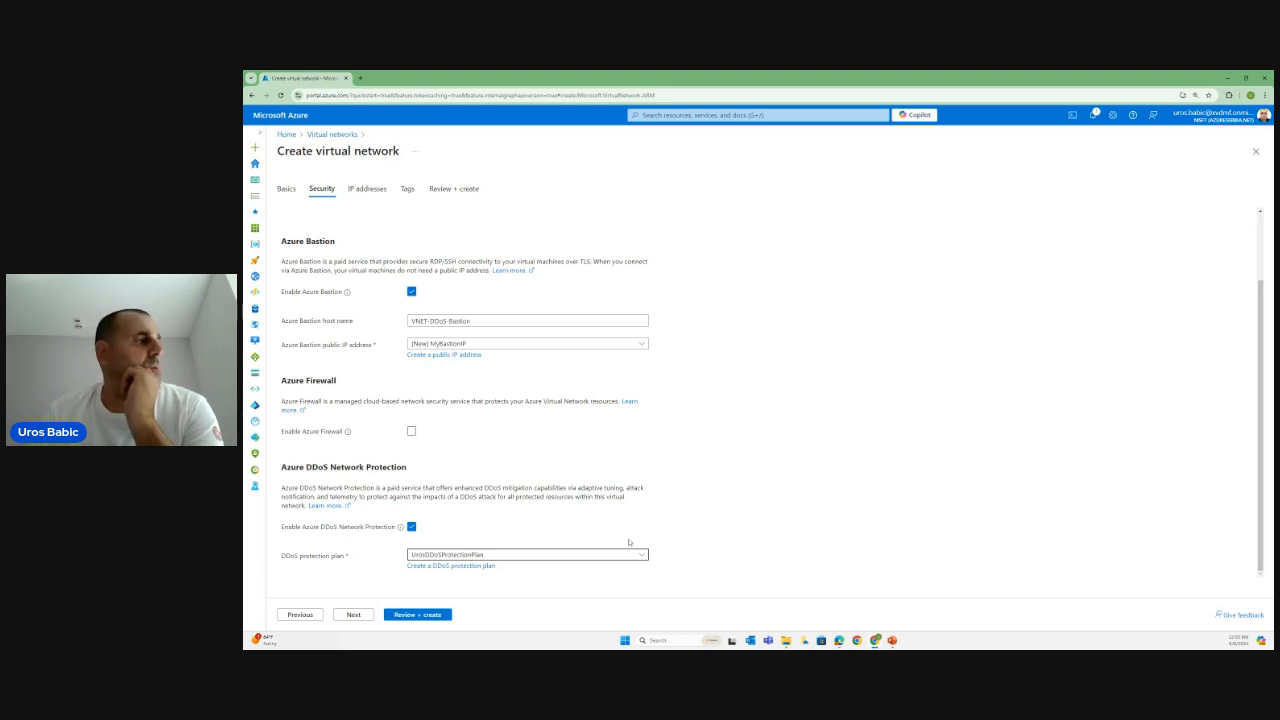
left_click(420, 614)
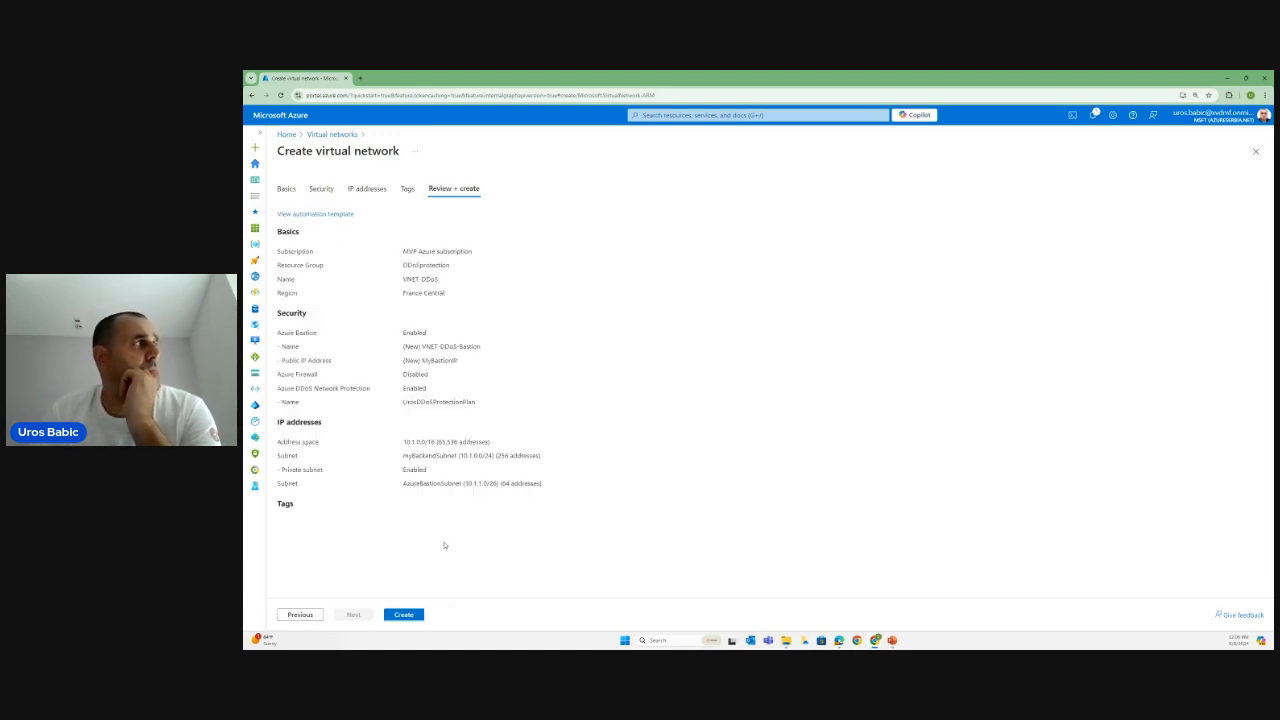
left_click(404, 614)
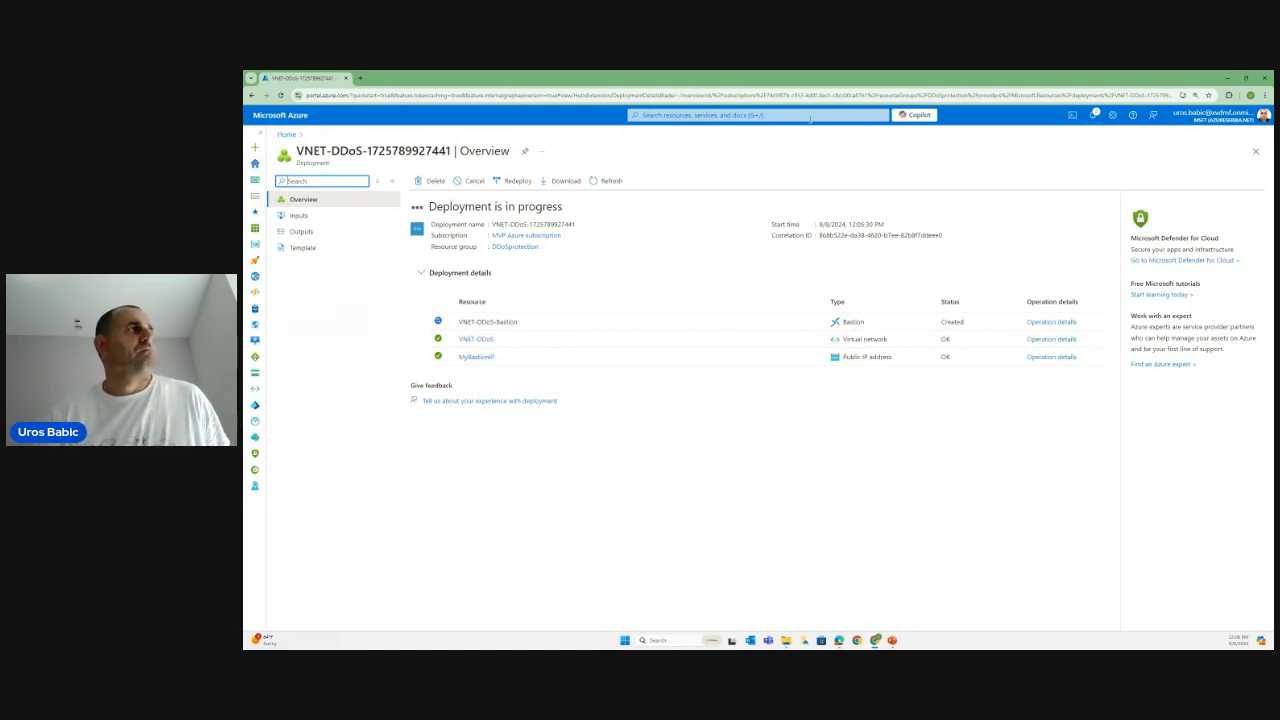
Search for the Load balancers service and start creating a load balancer in the DDoSprotection resource group.
left_click(806, 115)
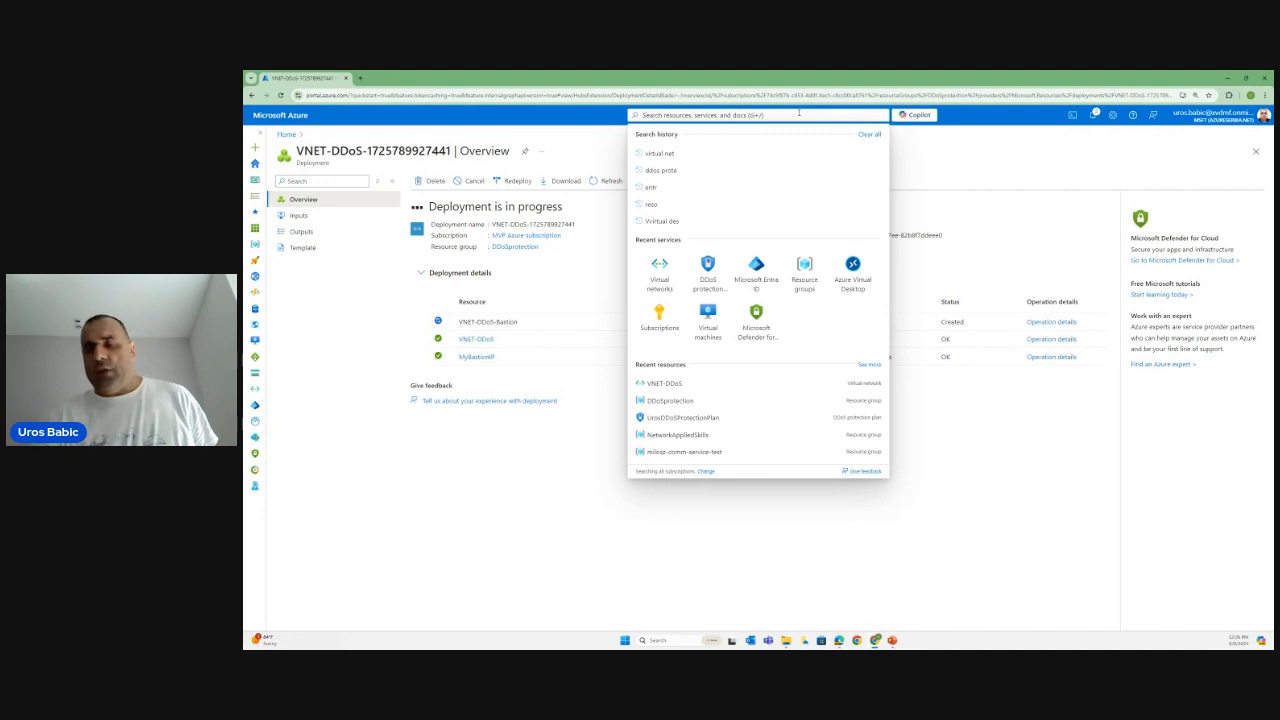
type("load bala")
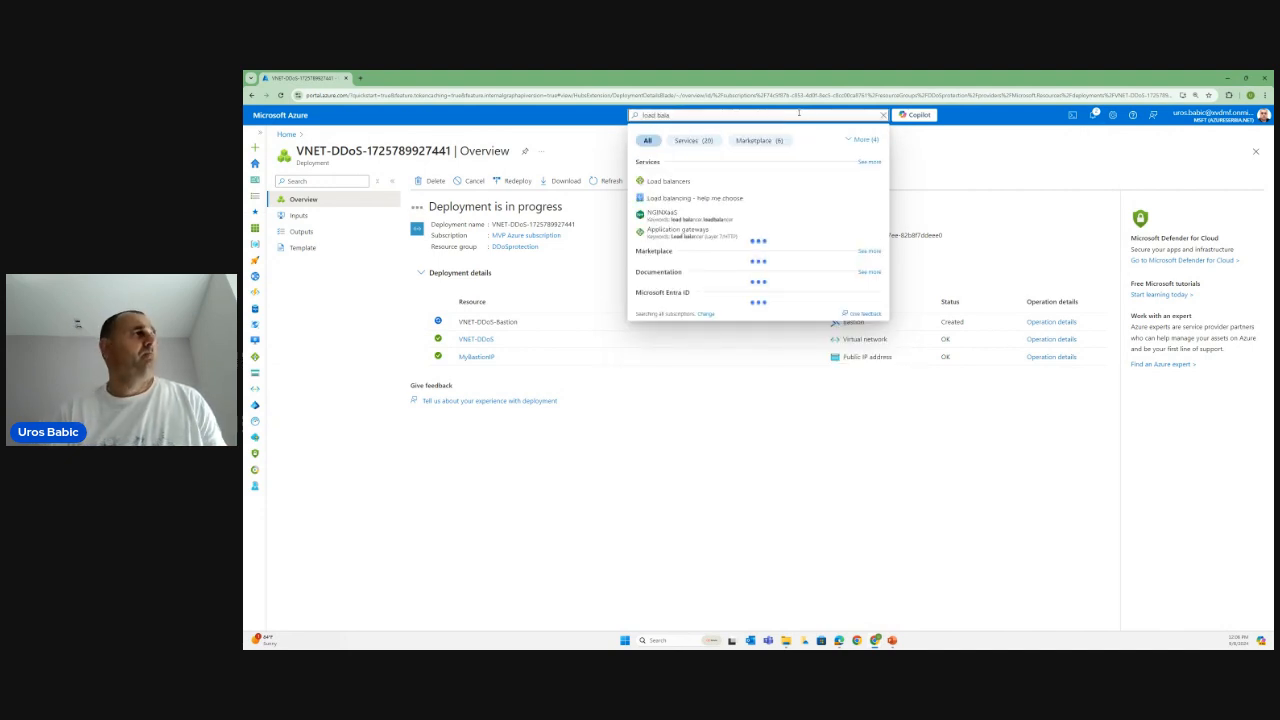
left_click(690, 182)
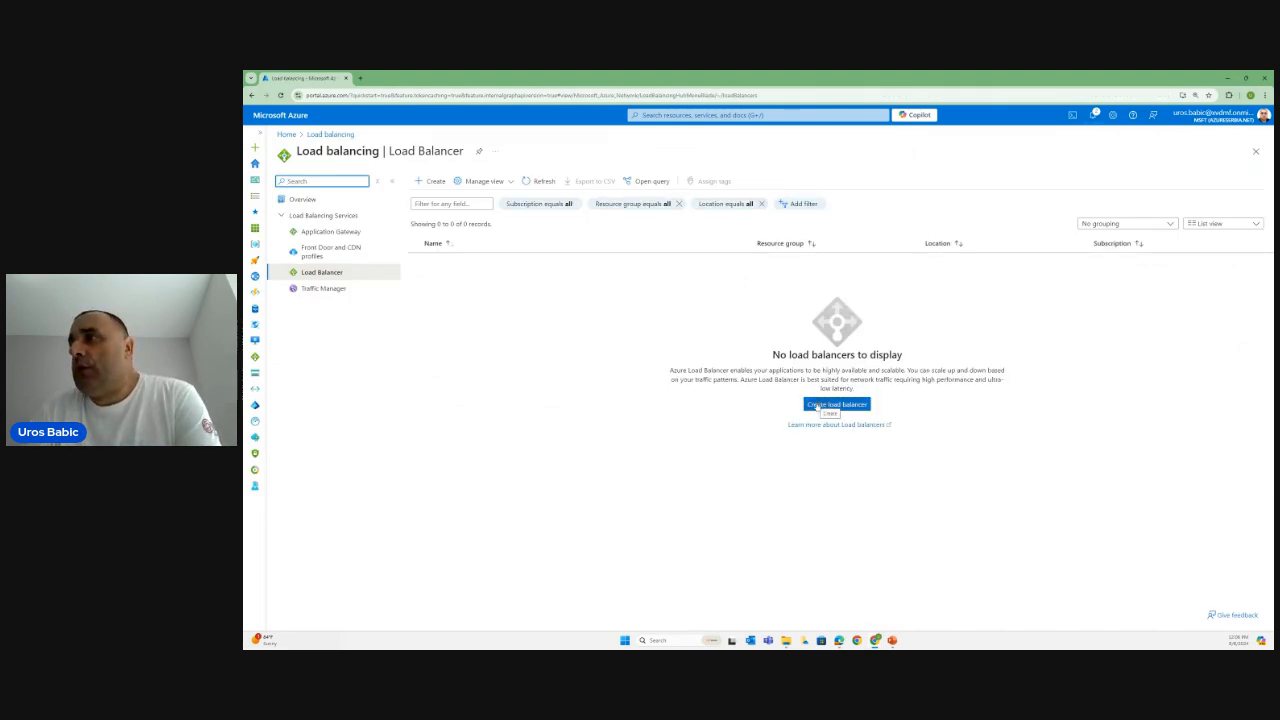
left_click(815, 407)
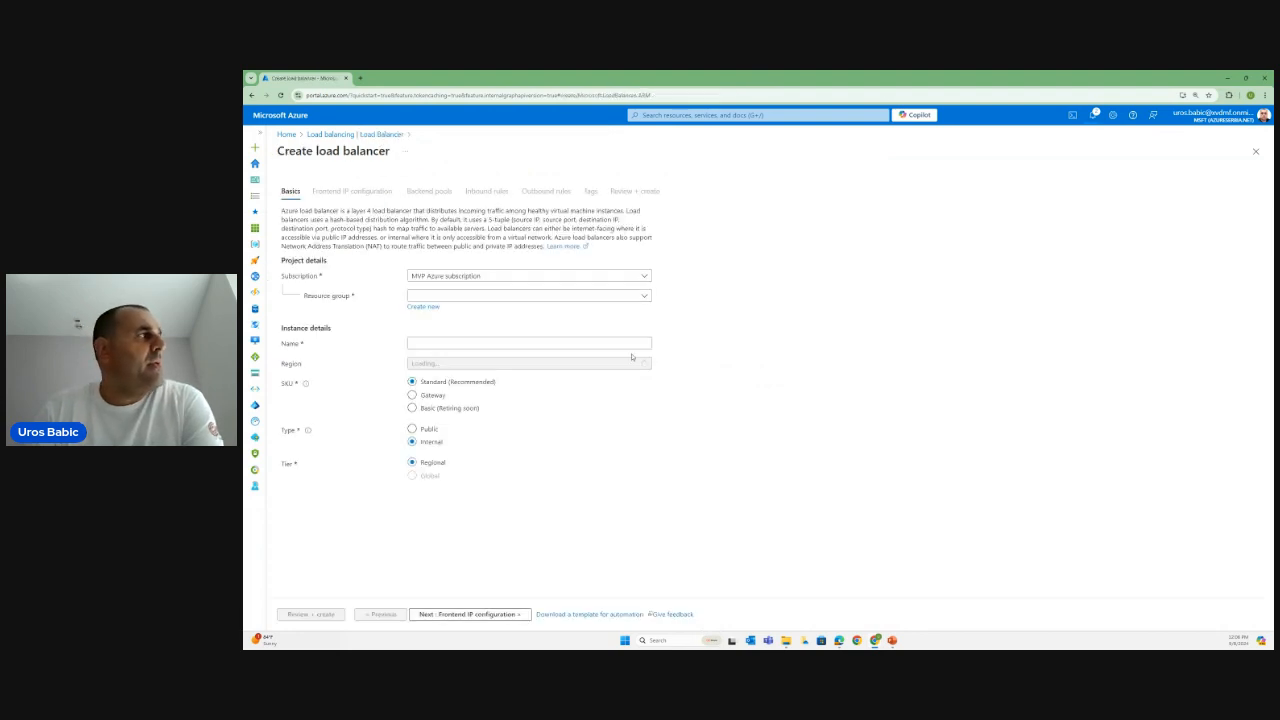
left_click(487, 296)
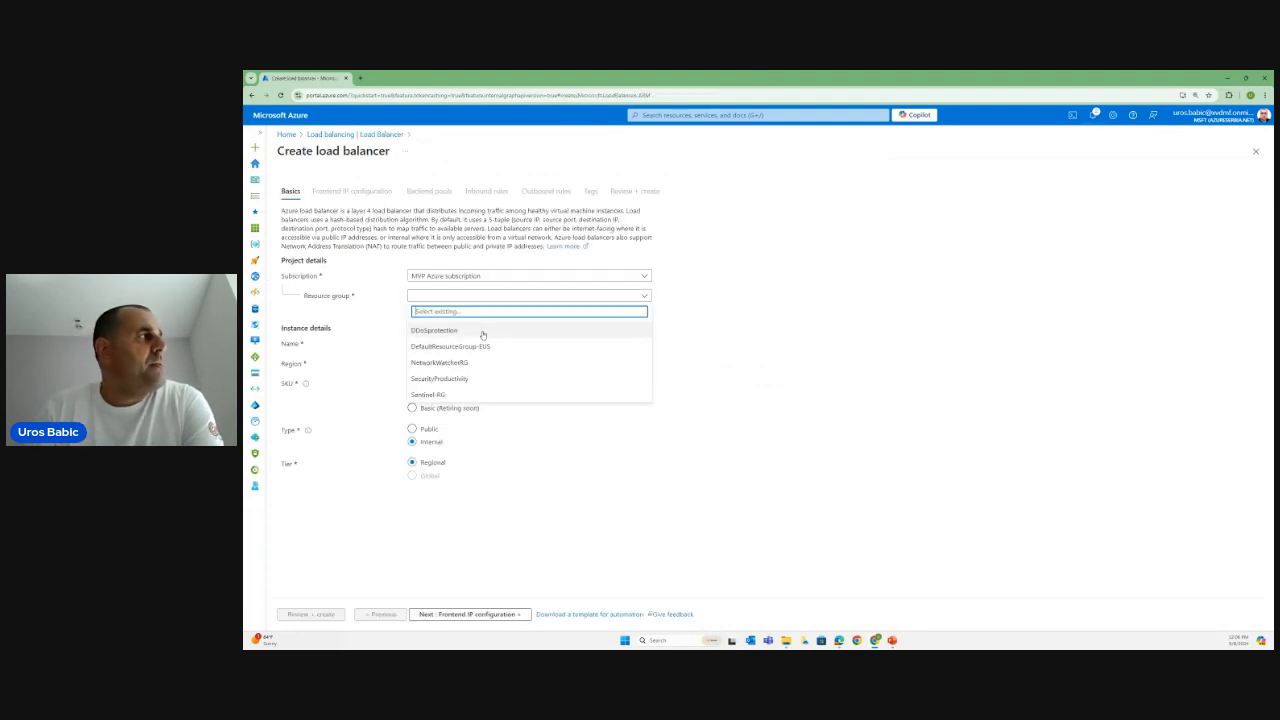
left_click(483, 333)
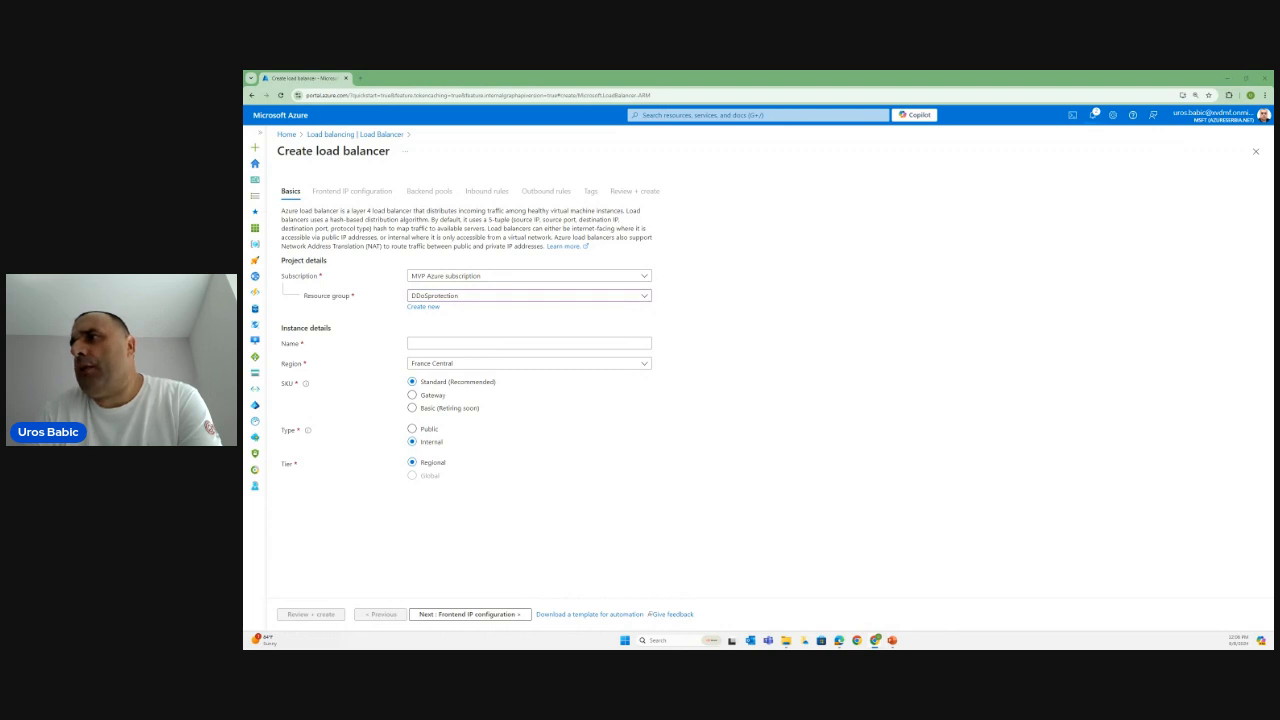
Name the load balancer myLoadBalancer, without a leading space, and set its type to Public.
left_click(468, 343)
right_click(468, 344)
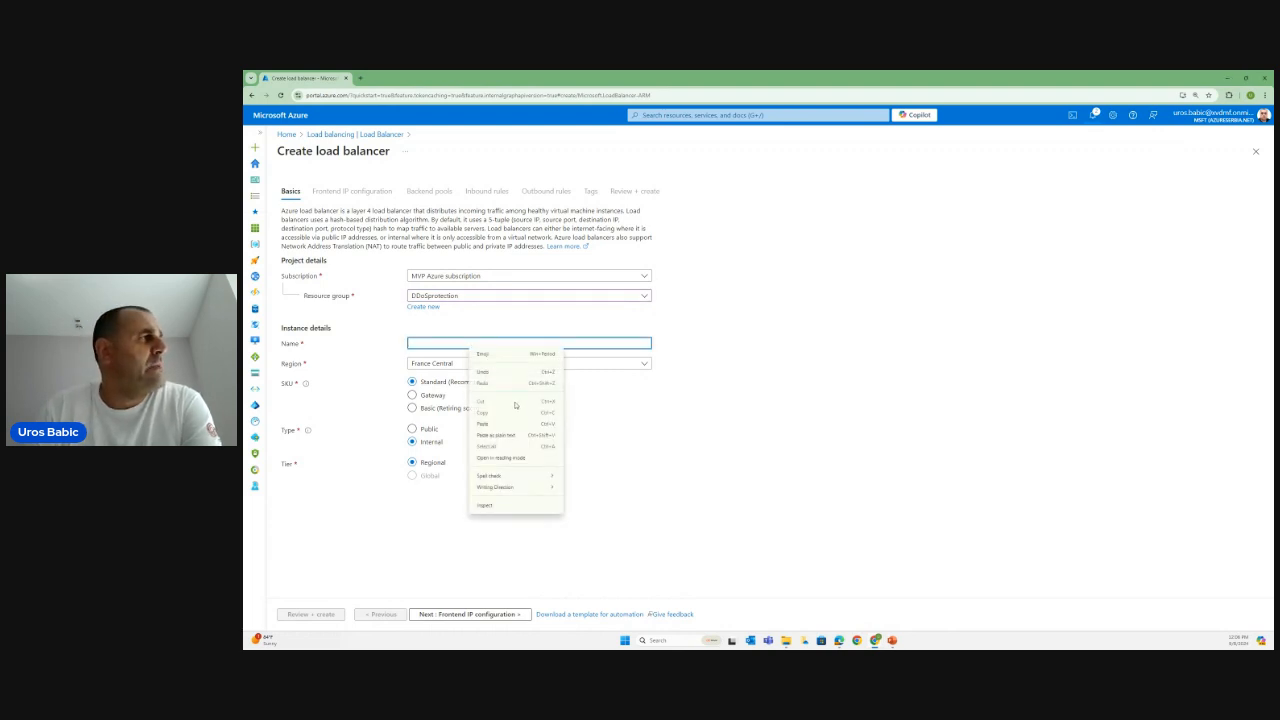
left_click(519, 424)
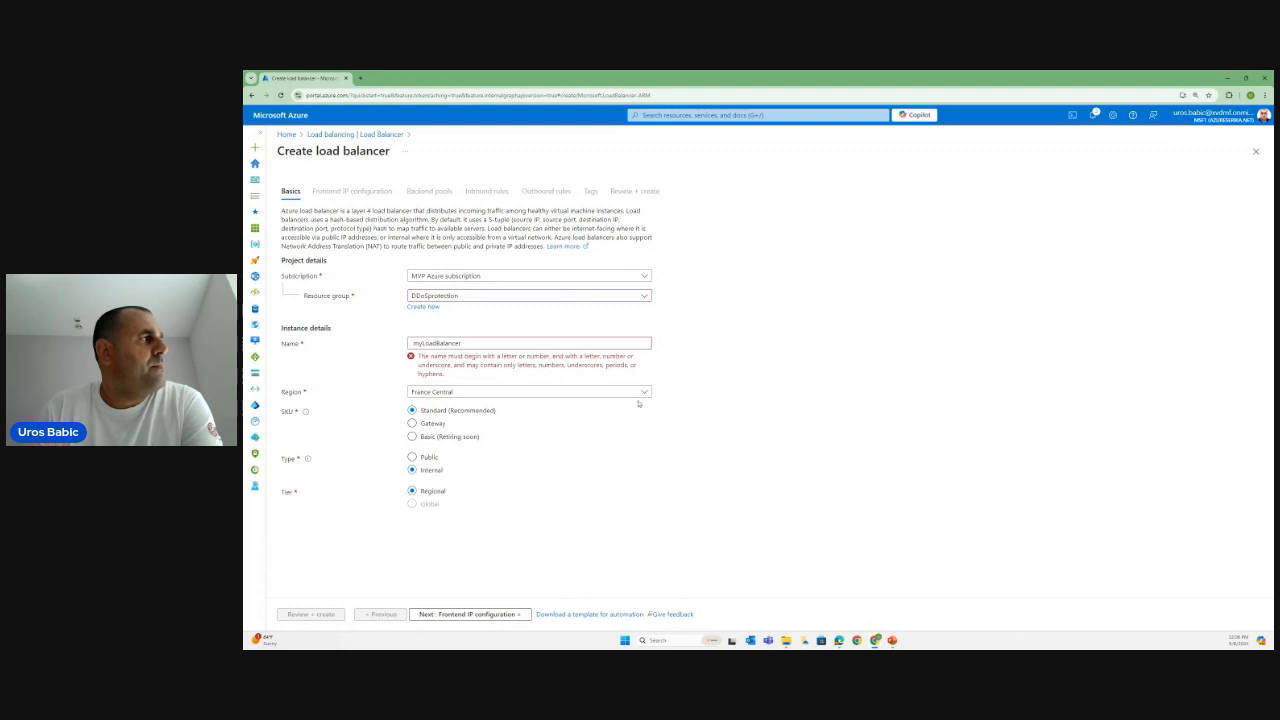
left_click(416, 343)
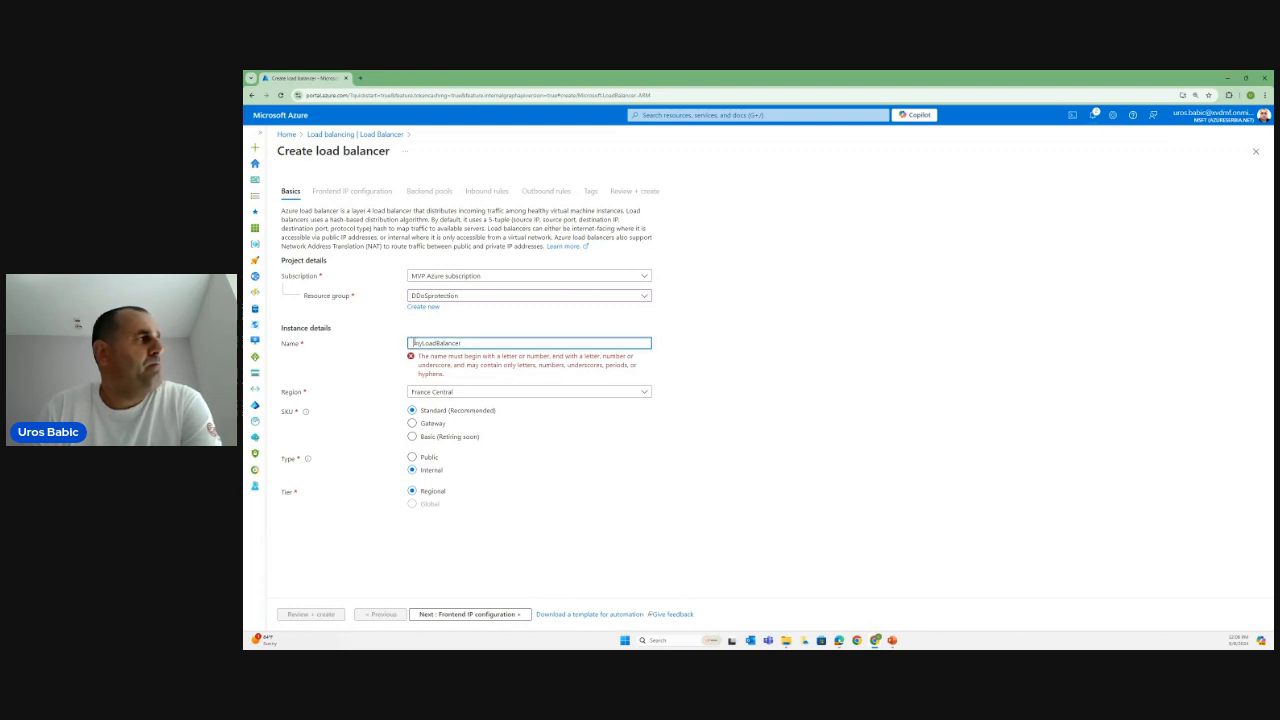
key("BackSpace")
left_click(802, 410)
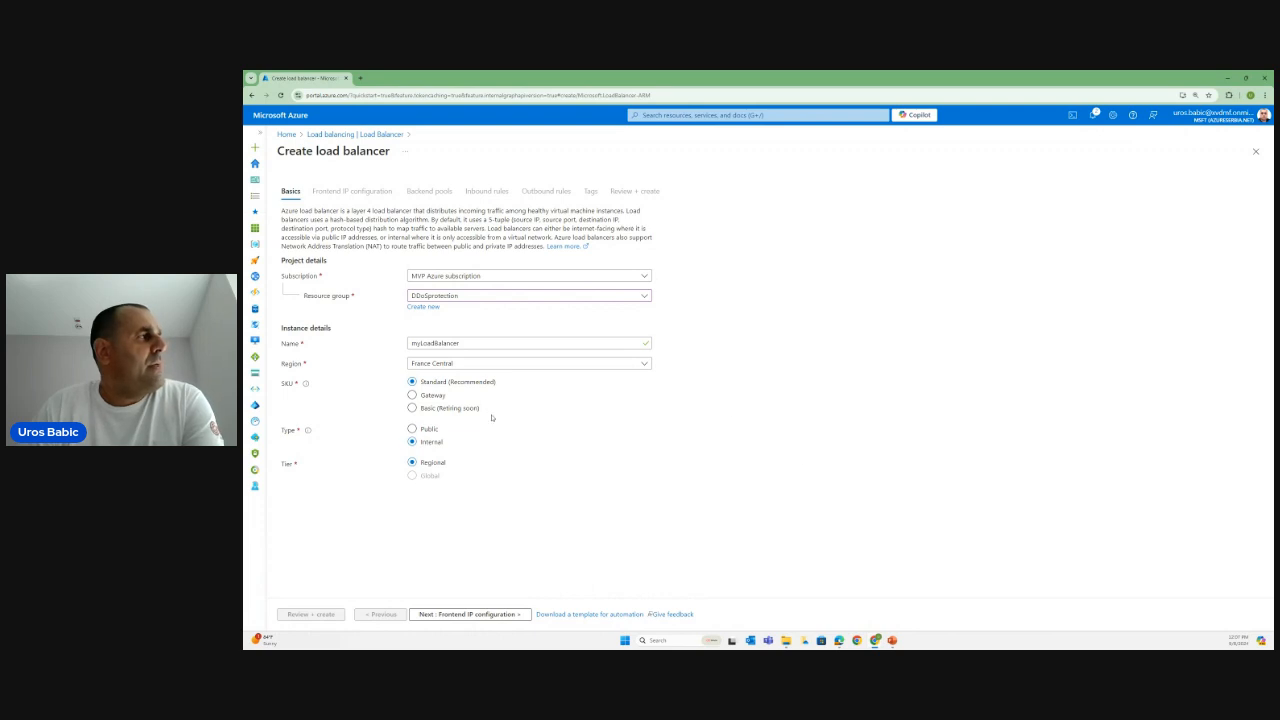
left_click(412, 429)
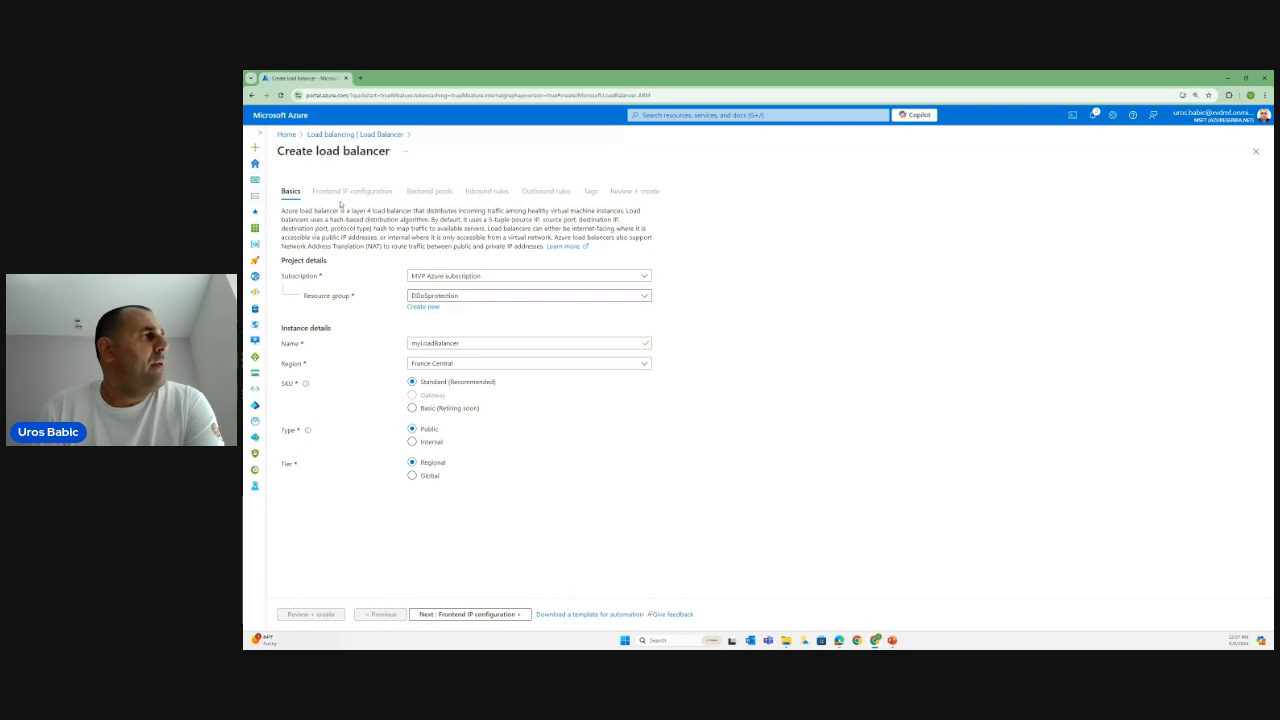
Start adding a frontend IP configuration to the load balancer and name it myFrontend.
left_click(508, 610)
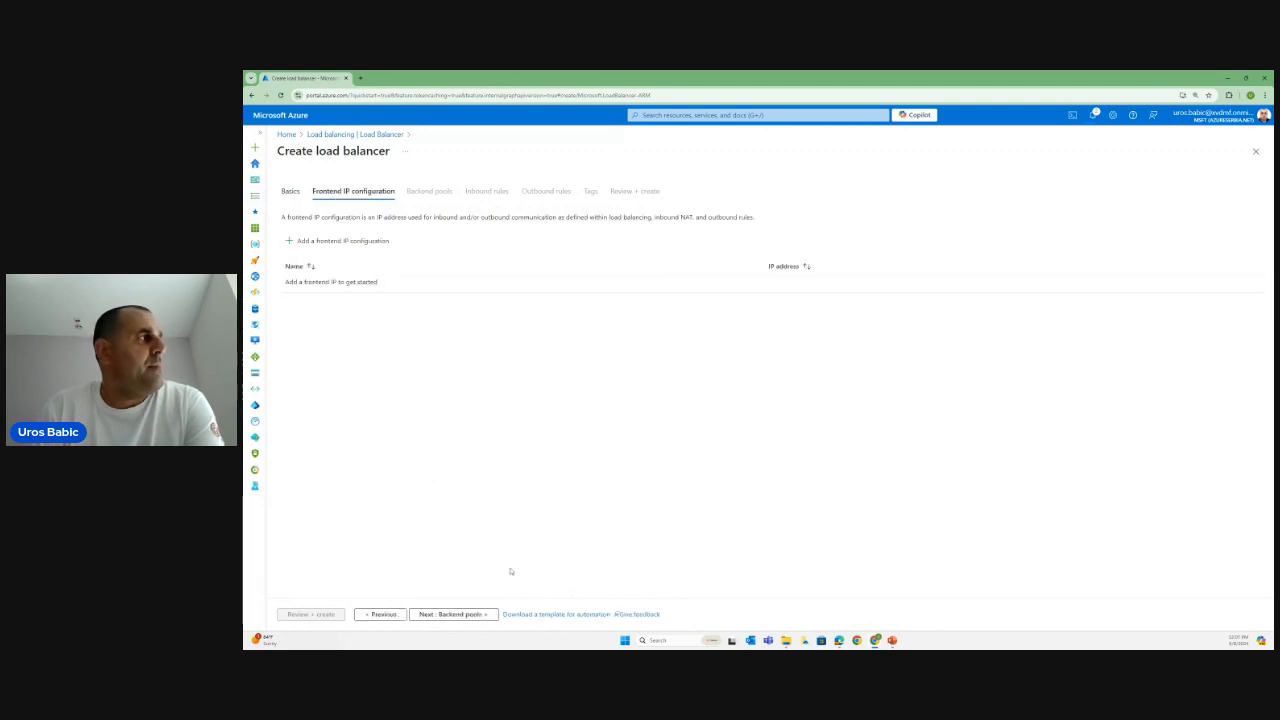
left_click(336, 245)
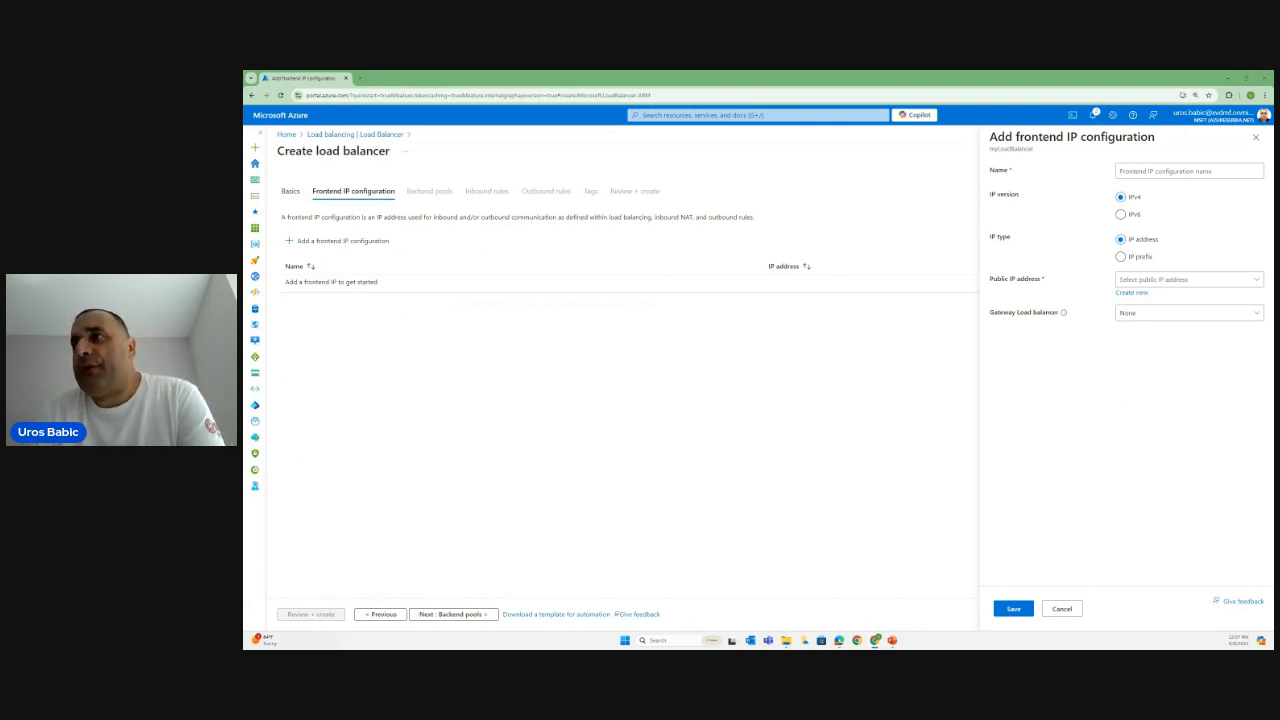
right_click(1149, 174)
left_click(1163, 249)
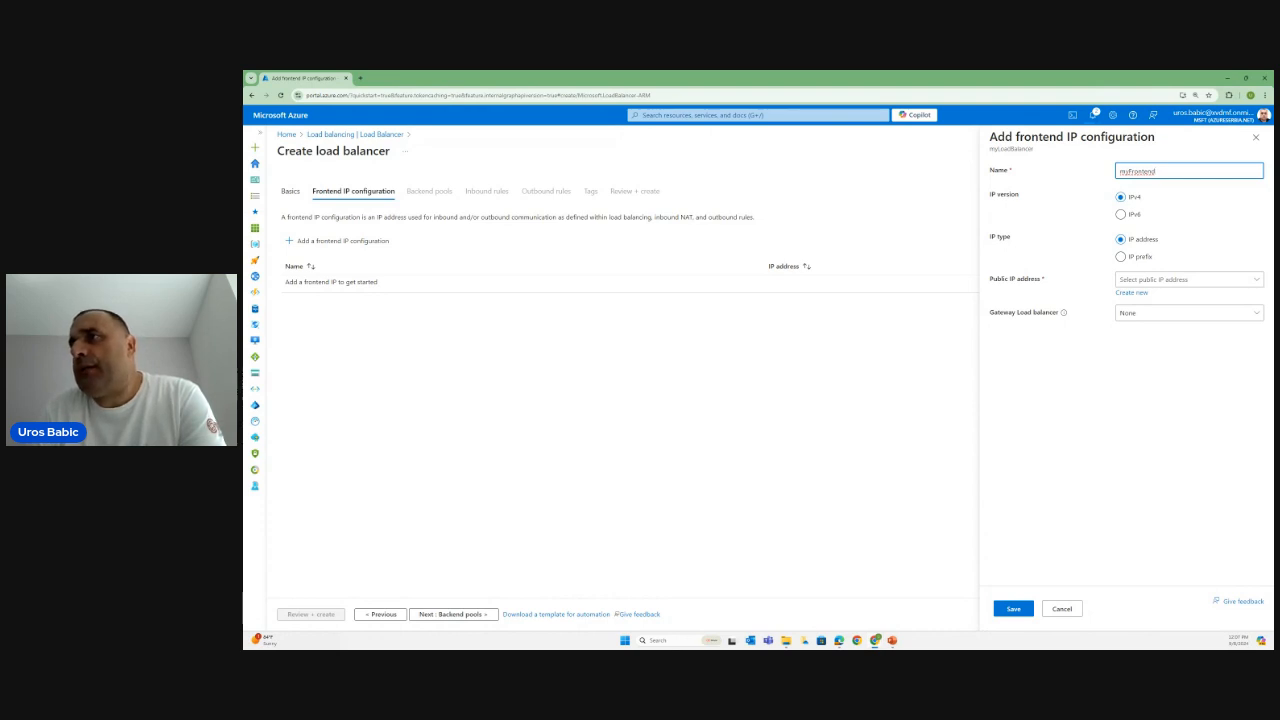
Create a new public IP address named myPublicIP for the frontend and save the frontend IP configuration.
left_click(1131, 292)
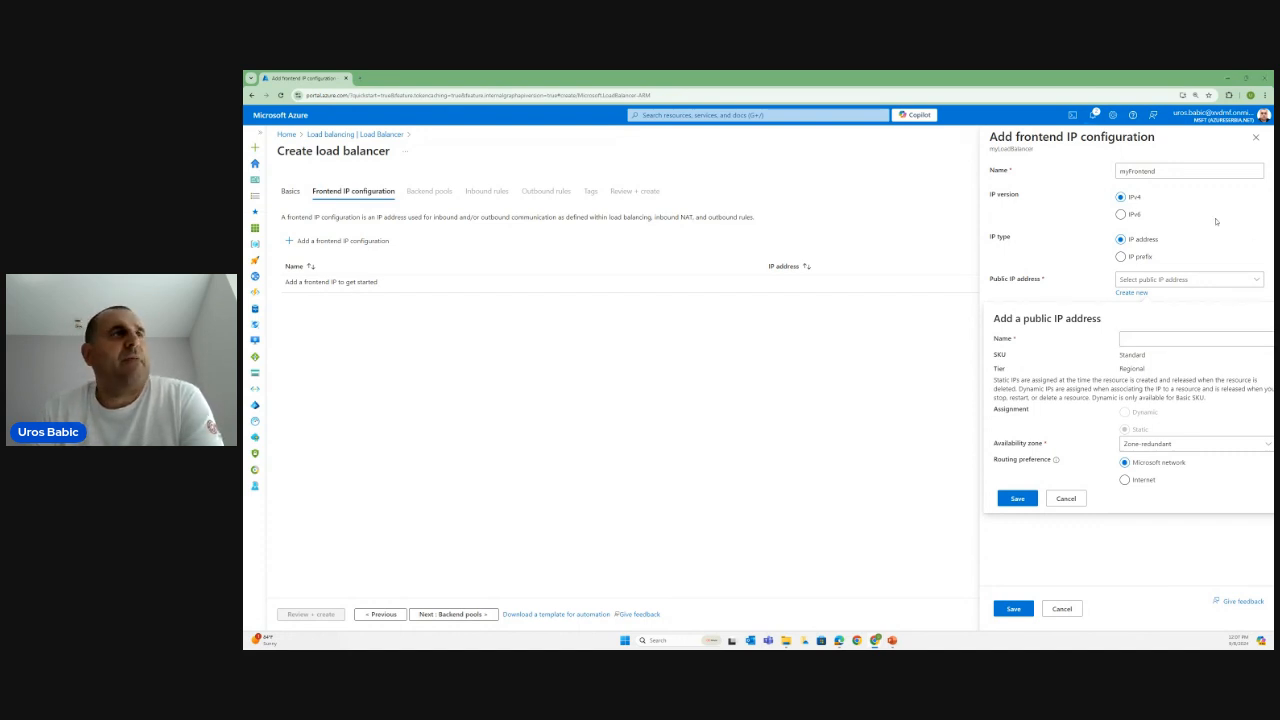
right_click(1134, 339)
left_click(1137, 294)
left_click(1136, 293)
right_click(1146, 340)
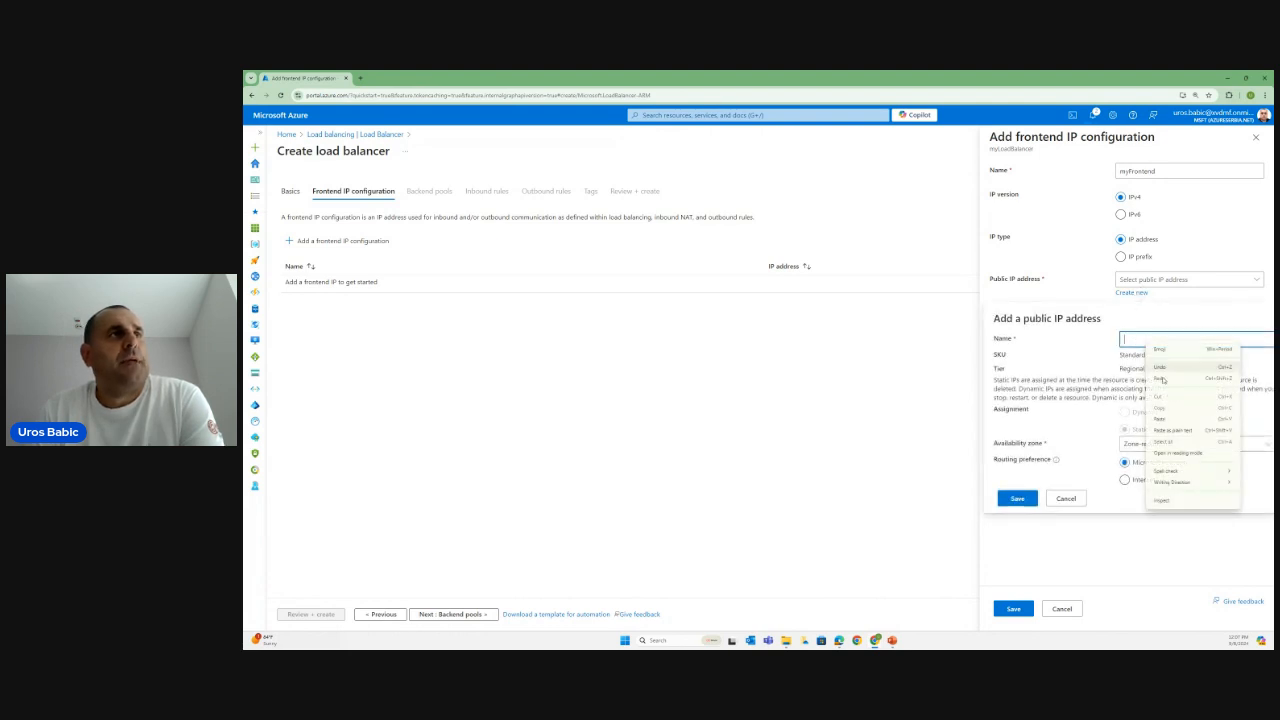
left_click(1171, 415)
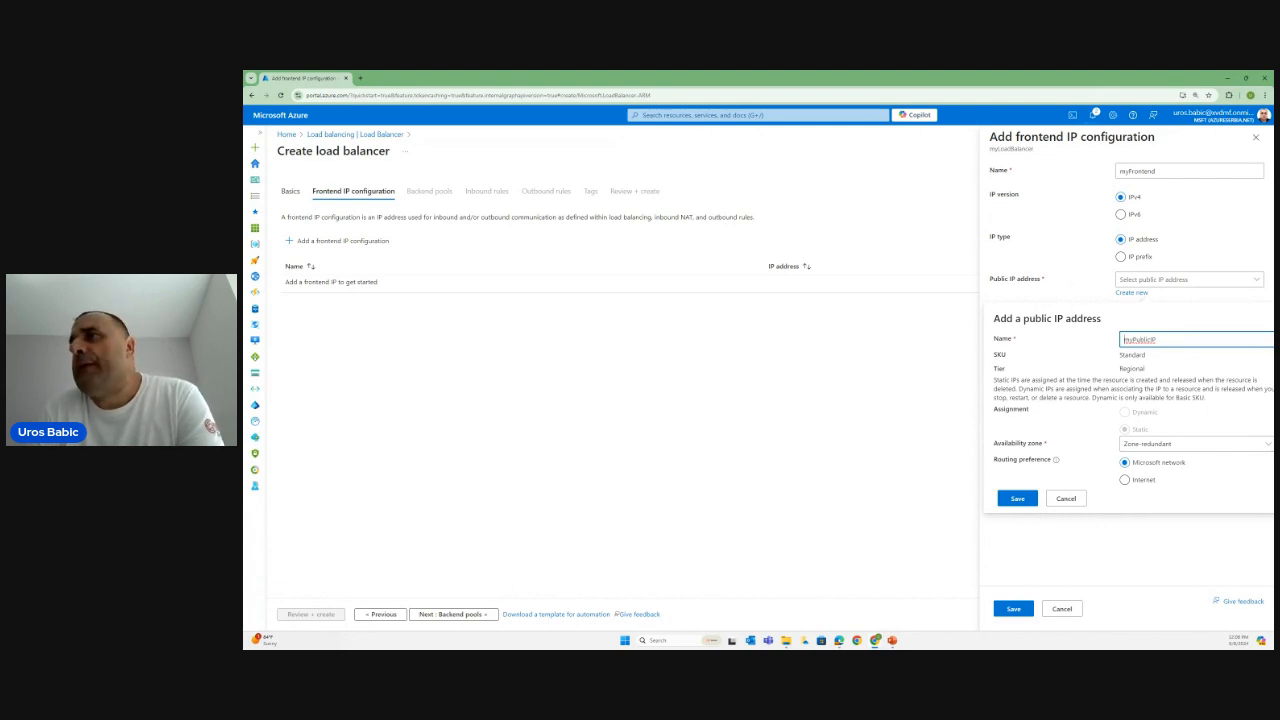
left_click(1030, 499)
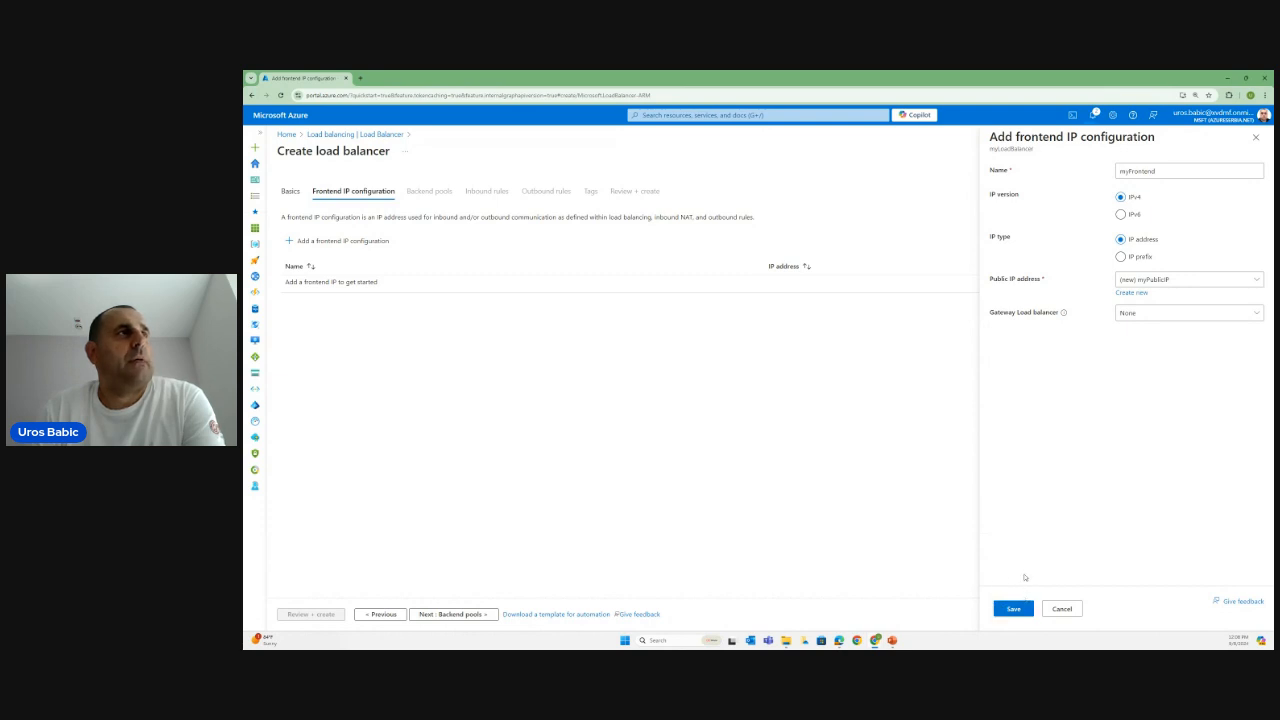
left_click(1010, 610)
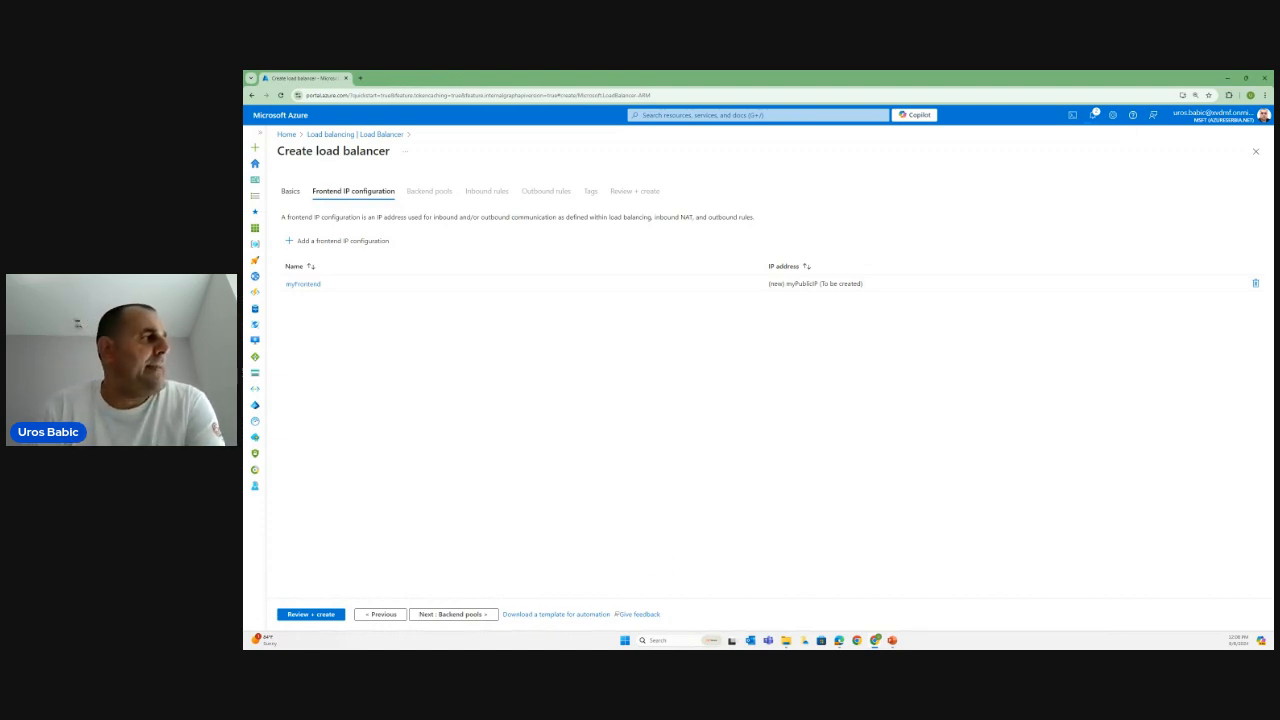
Add a backend pool named myBackendPool on the VNET-DDoS virtual network, configured by IP address, and save it.
left_click(488, 613)
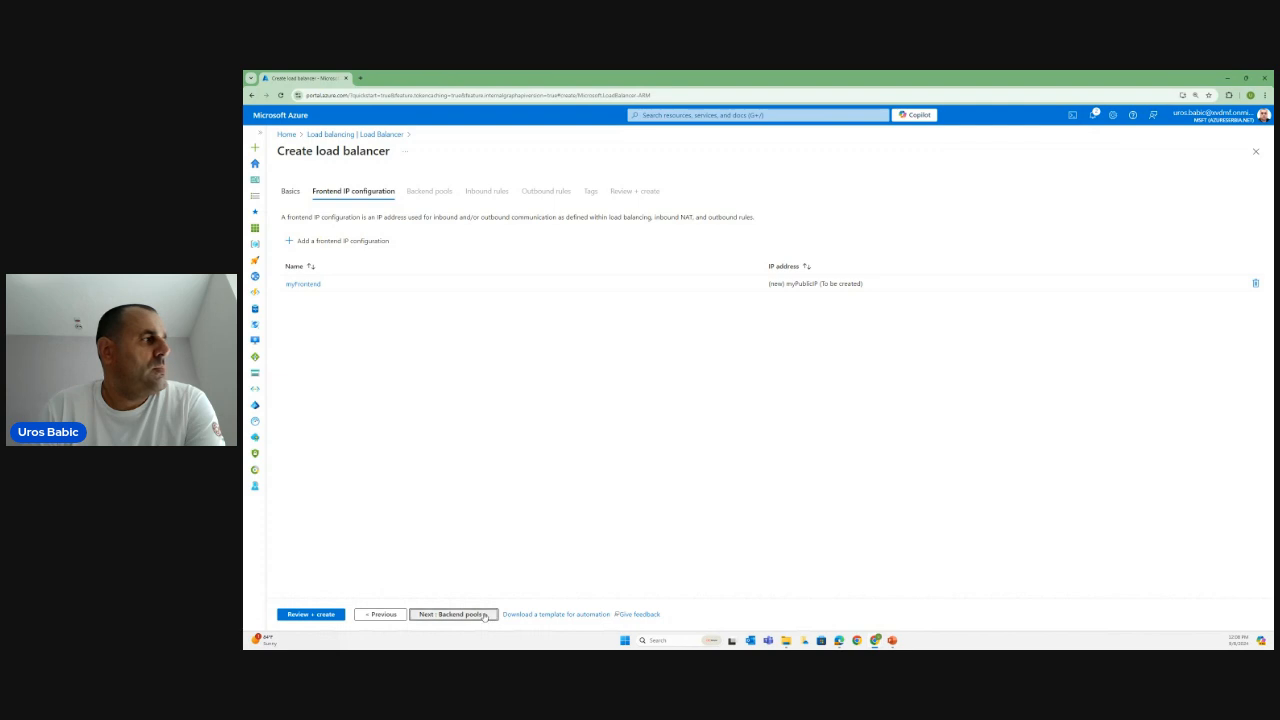
left_click(340, 242)
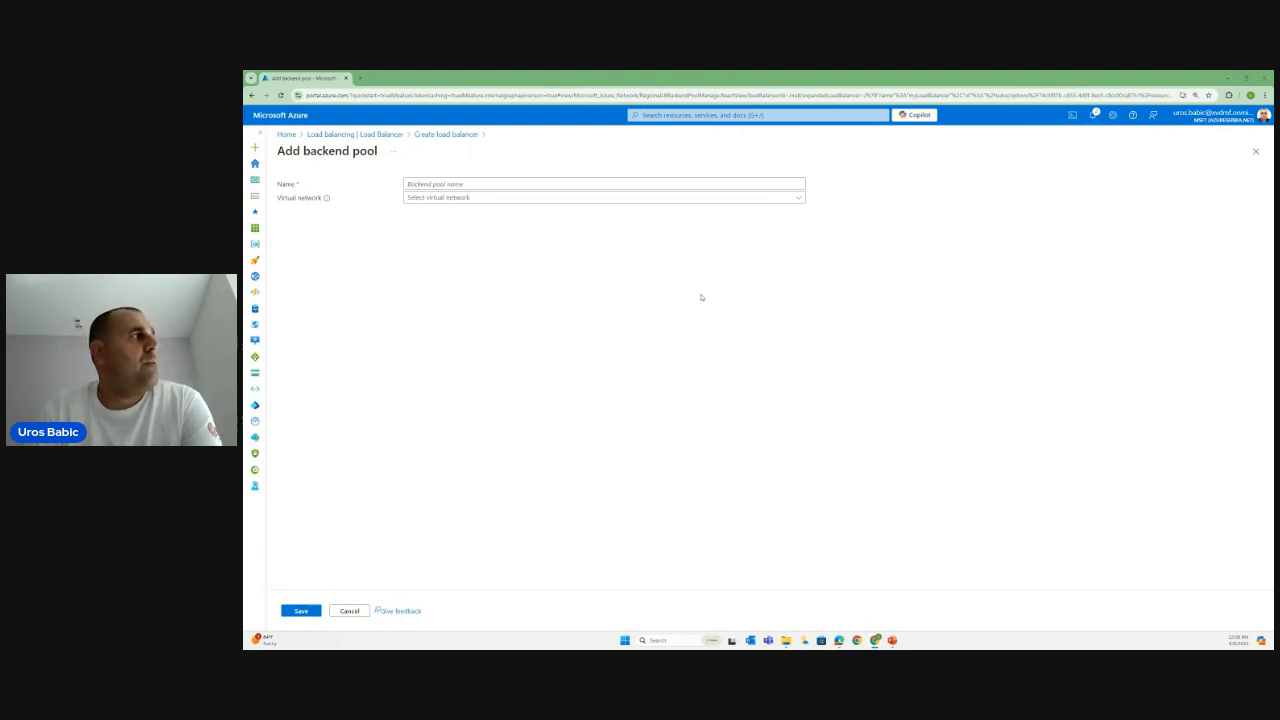
right_click(548, 186)
left_click(568, 264)
left_click(550, 198)
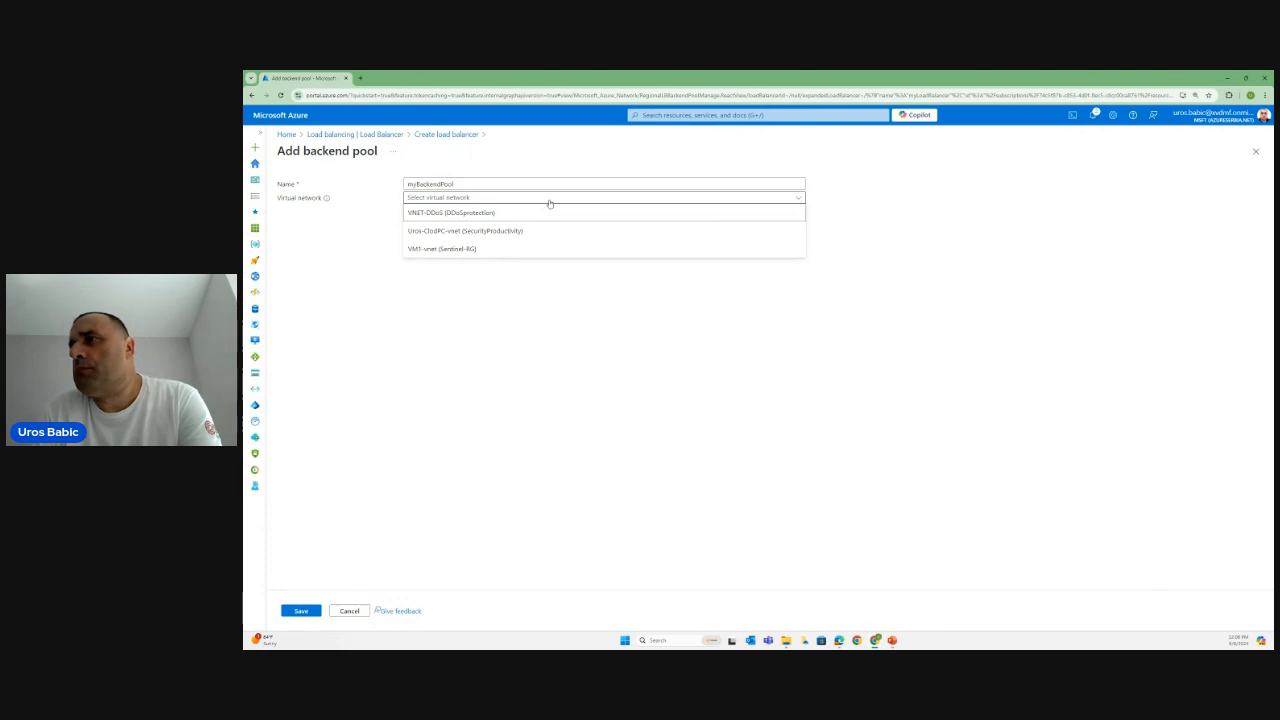
left_click(531, 253)
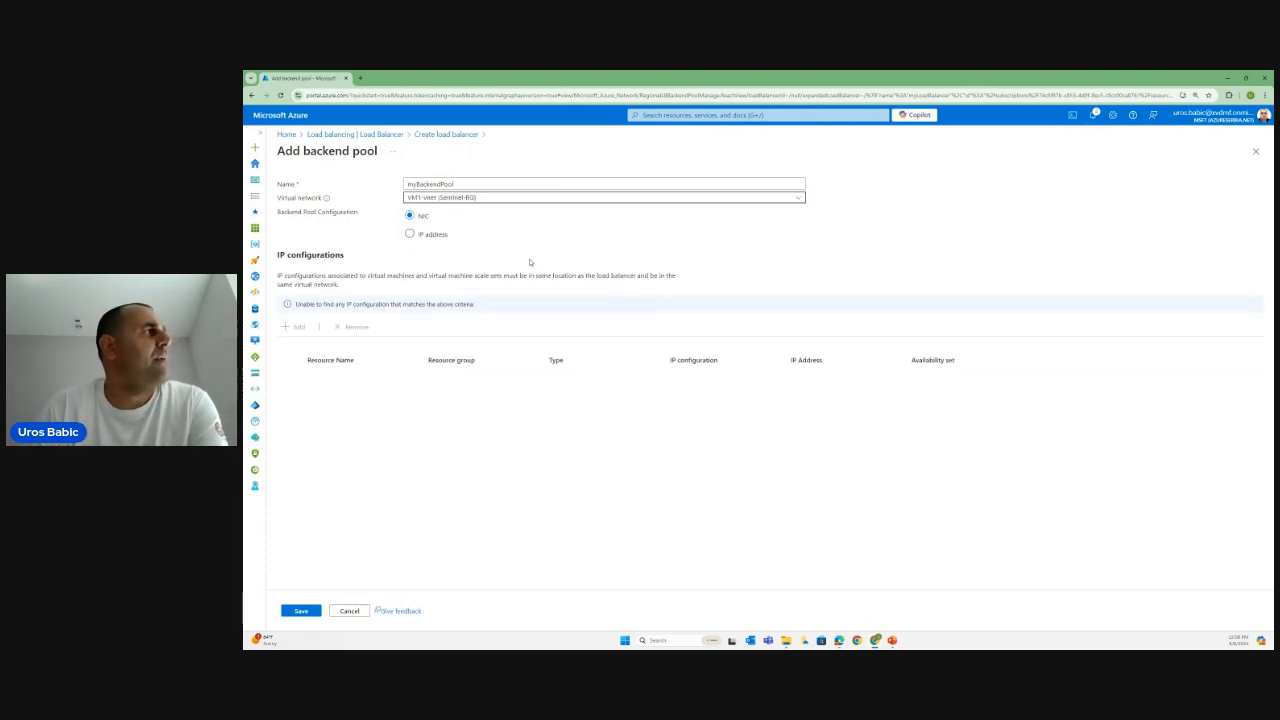
left_click(546, 199)
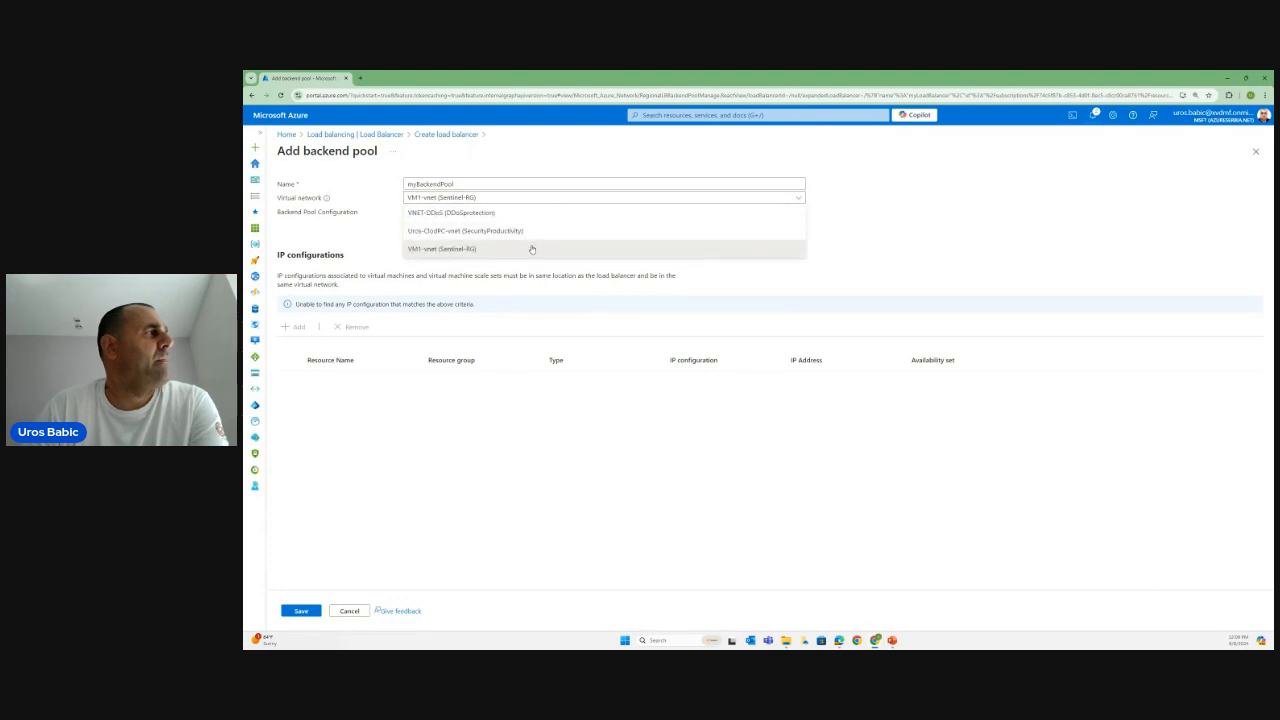
left_click(541, 214)
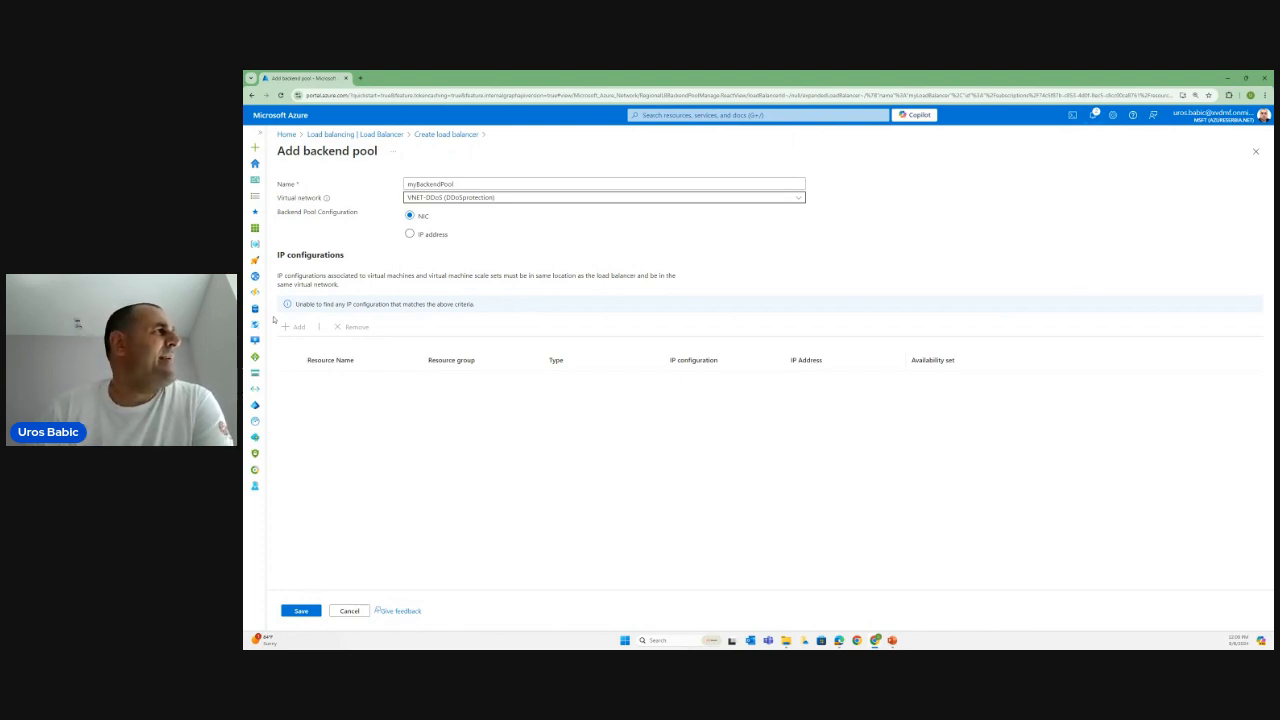
left_click(410, 233)
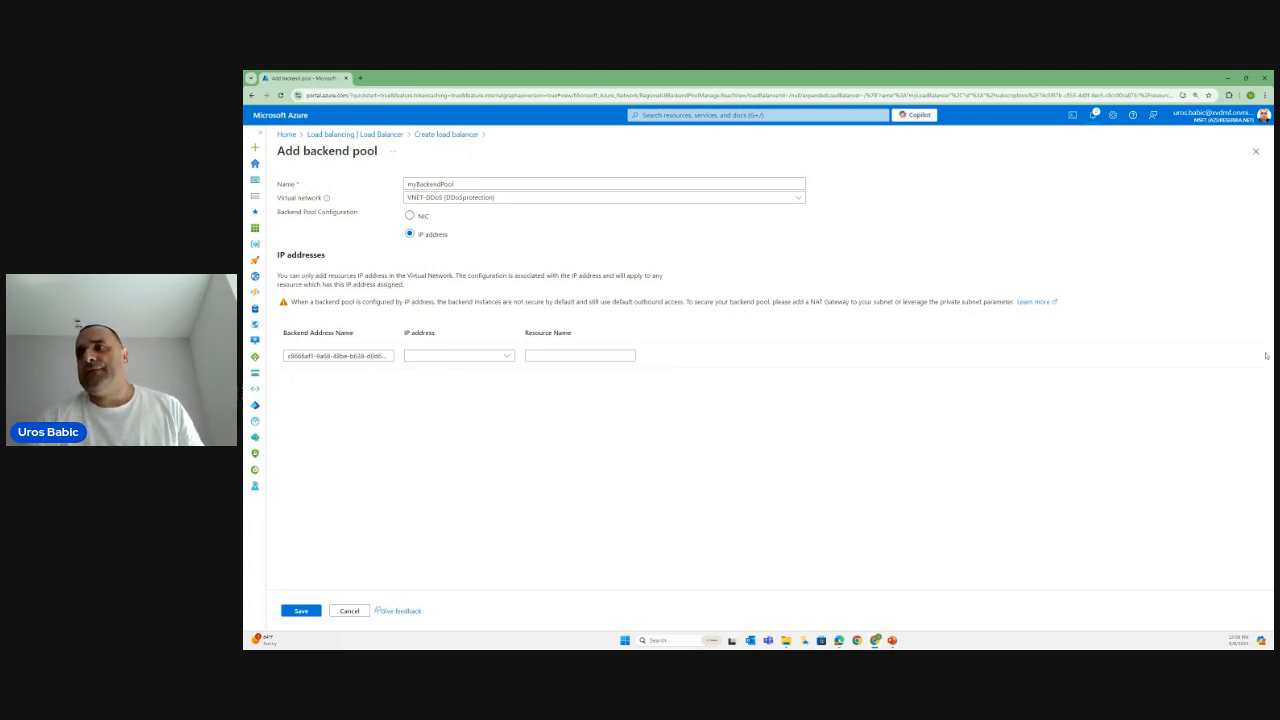
left_click(302, 612)
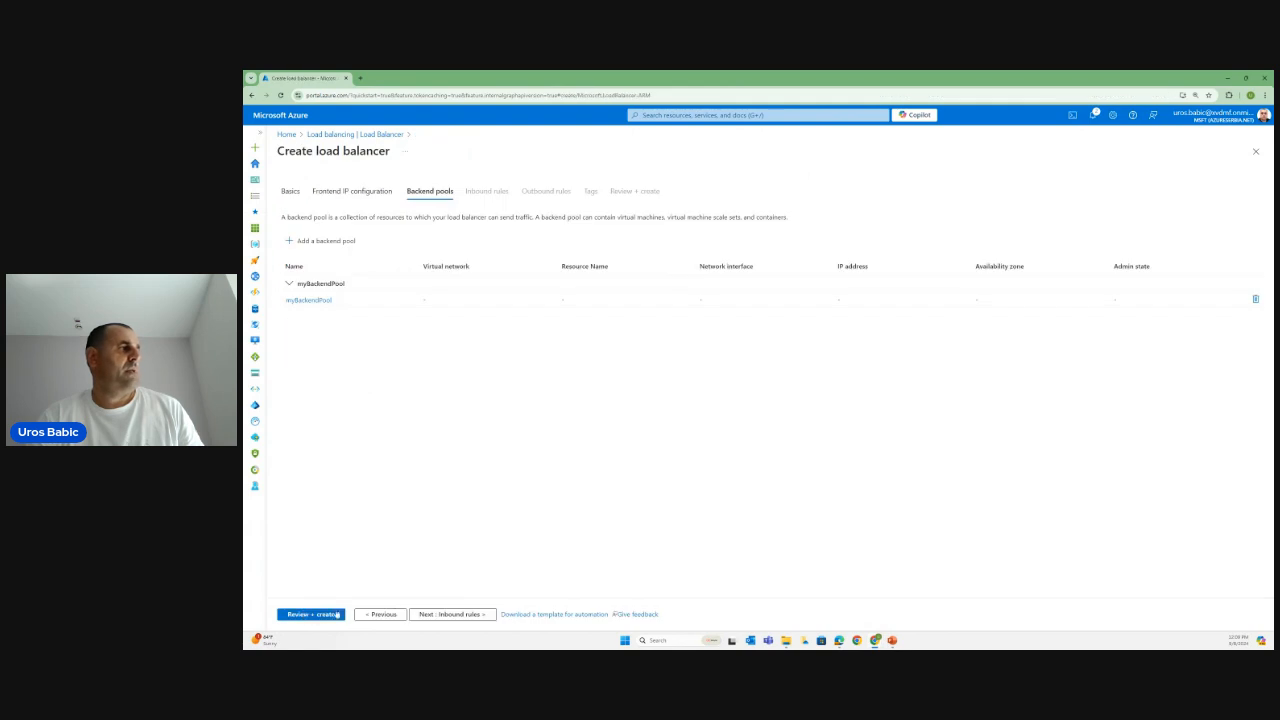
Start an inbound load balancing rule named myHTTPRule that uses the myFrontend frontend IP address and the myBackendPool backend pool.
left_click(447, 614)
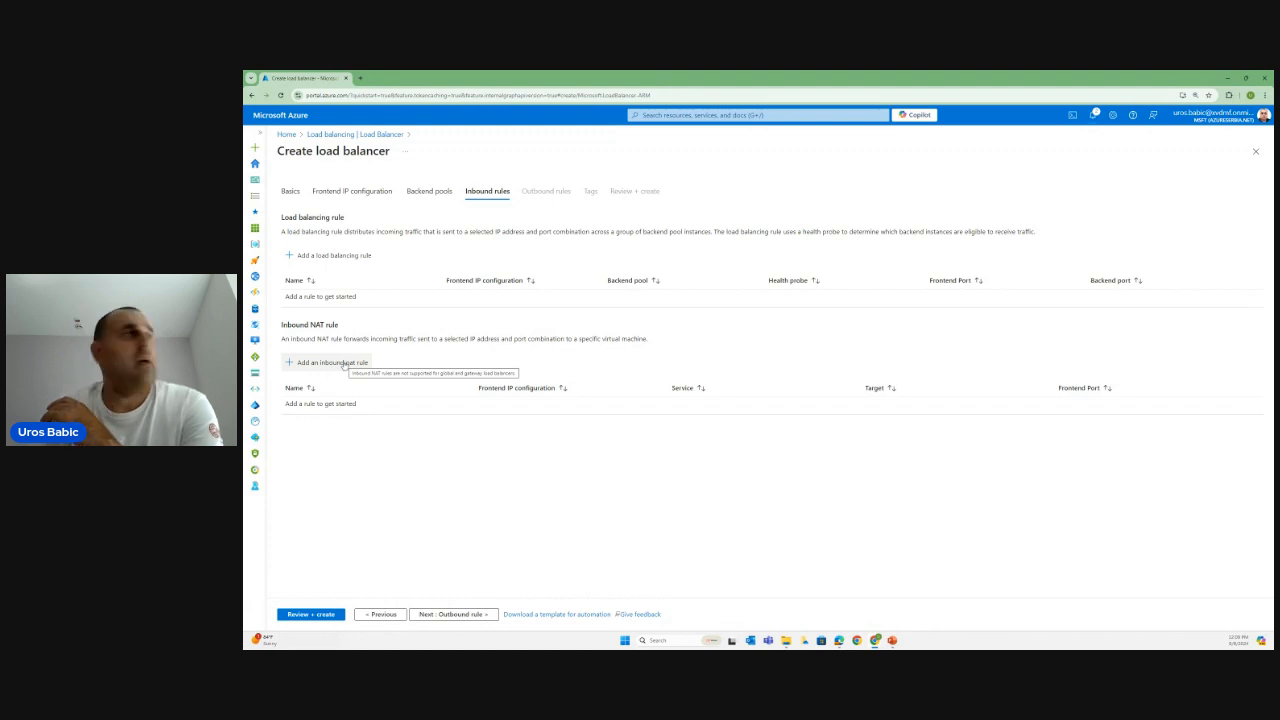
left_click(349, 257)
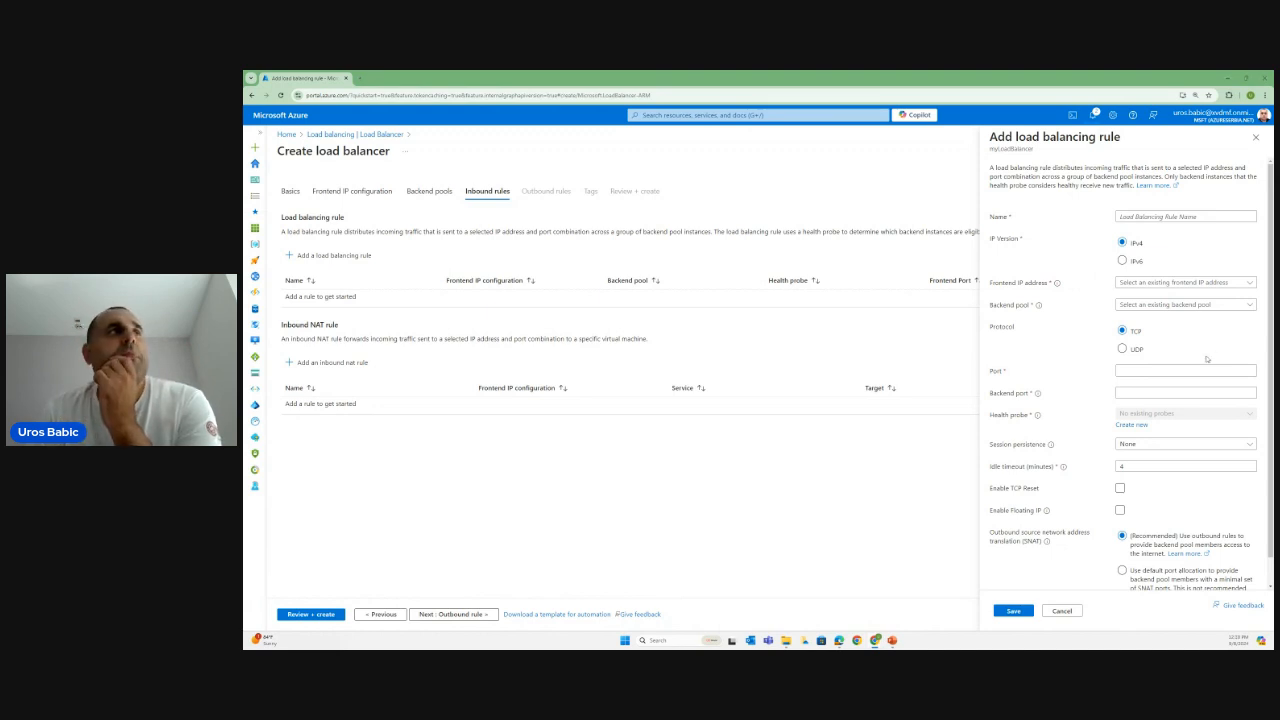
right_click(1137, 218)
left_click(1149, 298)
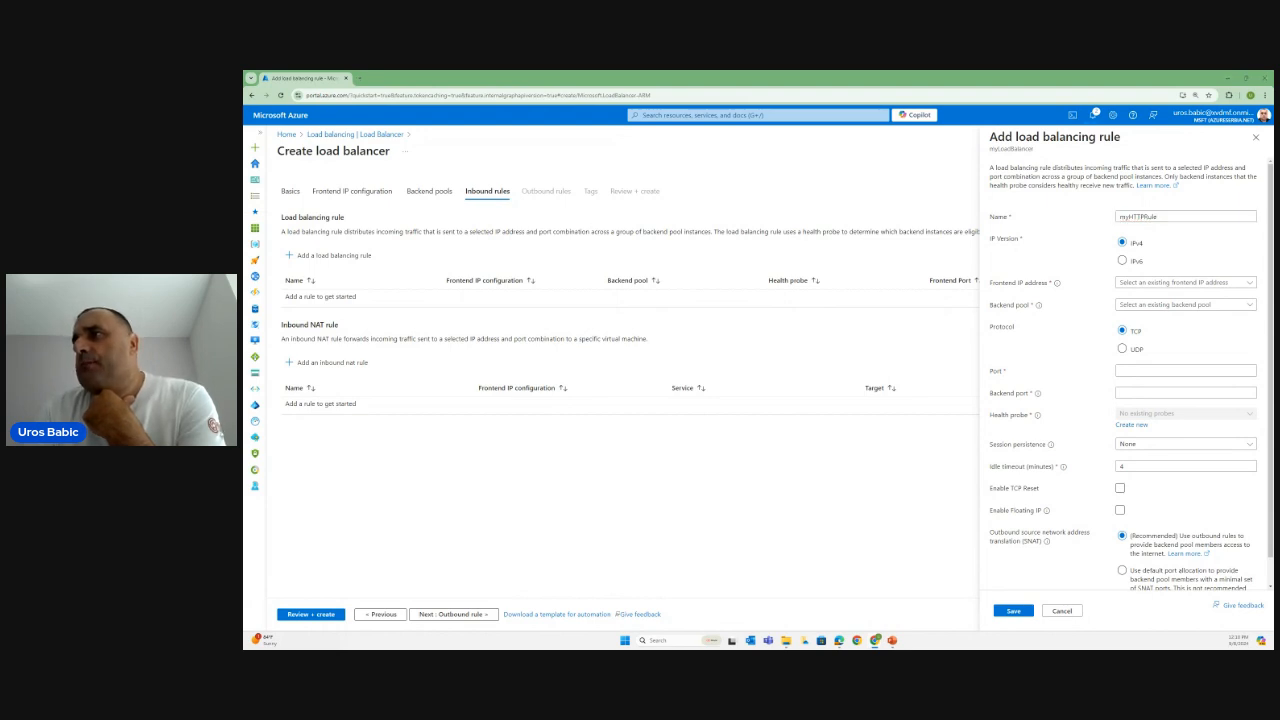
left_click(1135, 282)
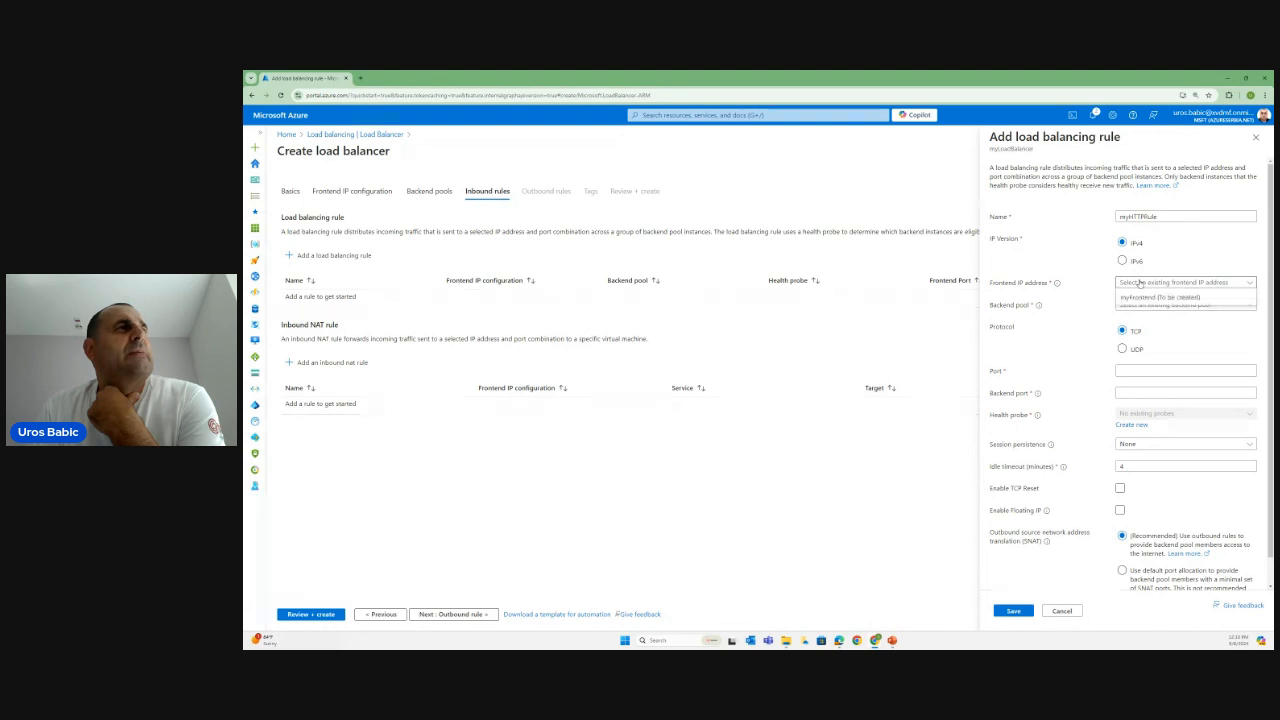
left_click(1138, 299)
left_click(1140, 304)
left_click(1150, 320)
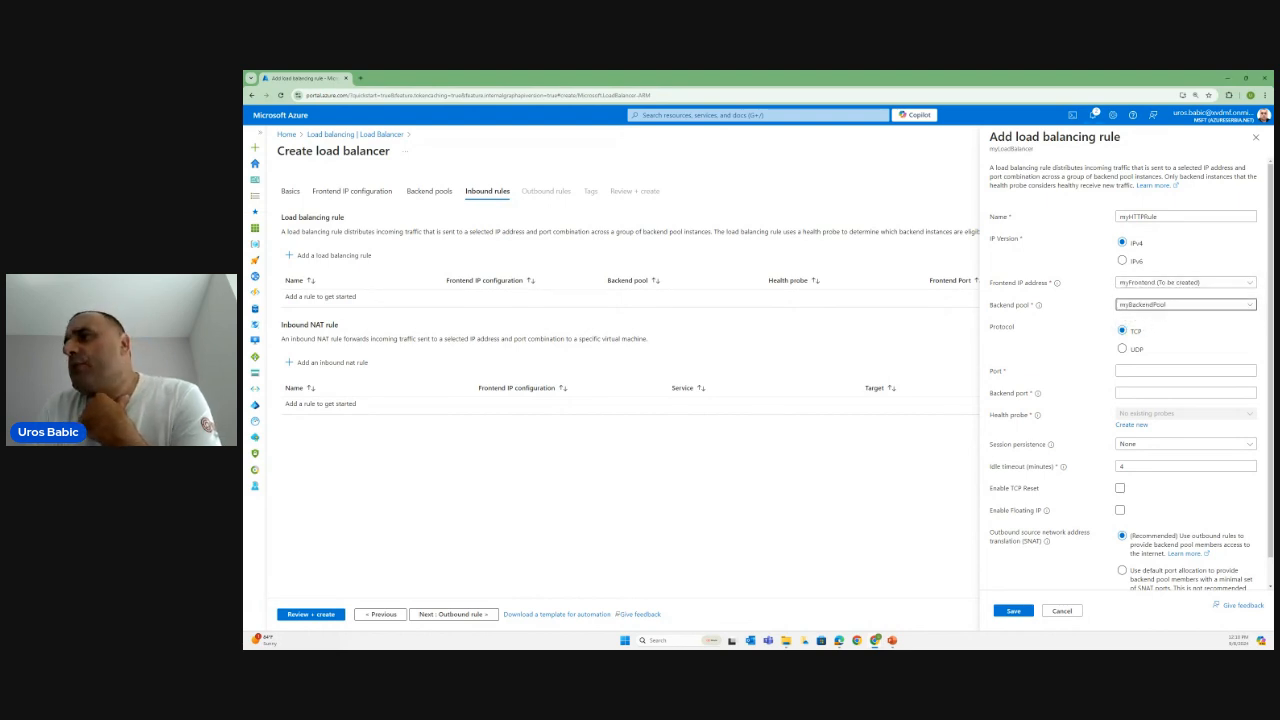
Set both the port and the backend port of the load balancing rule to 80.
left_click(1135, 370)
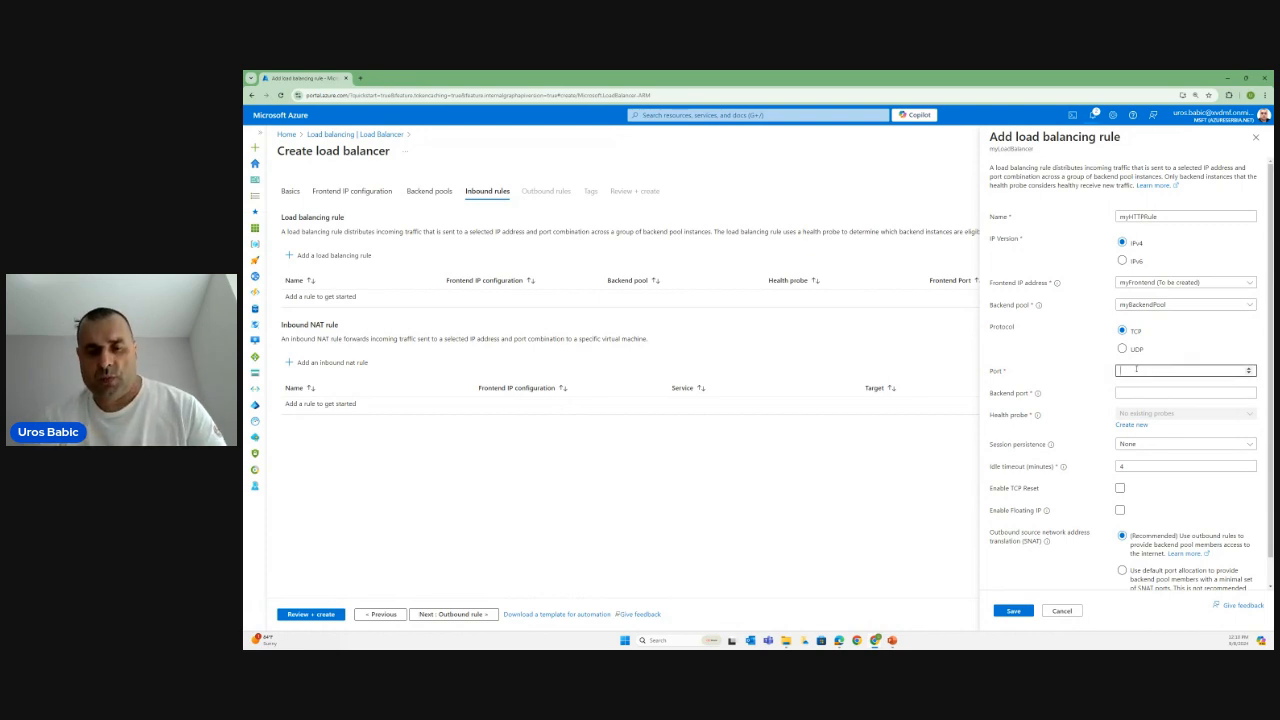
type("80")
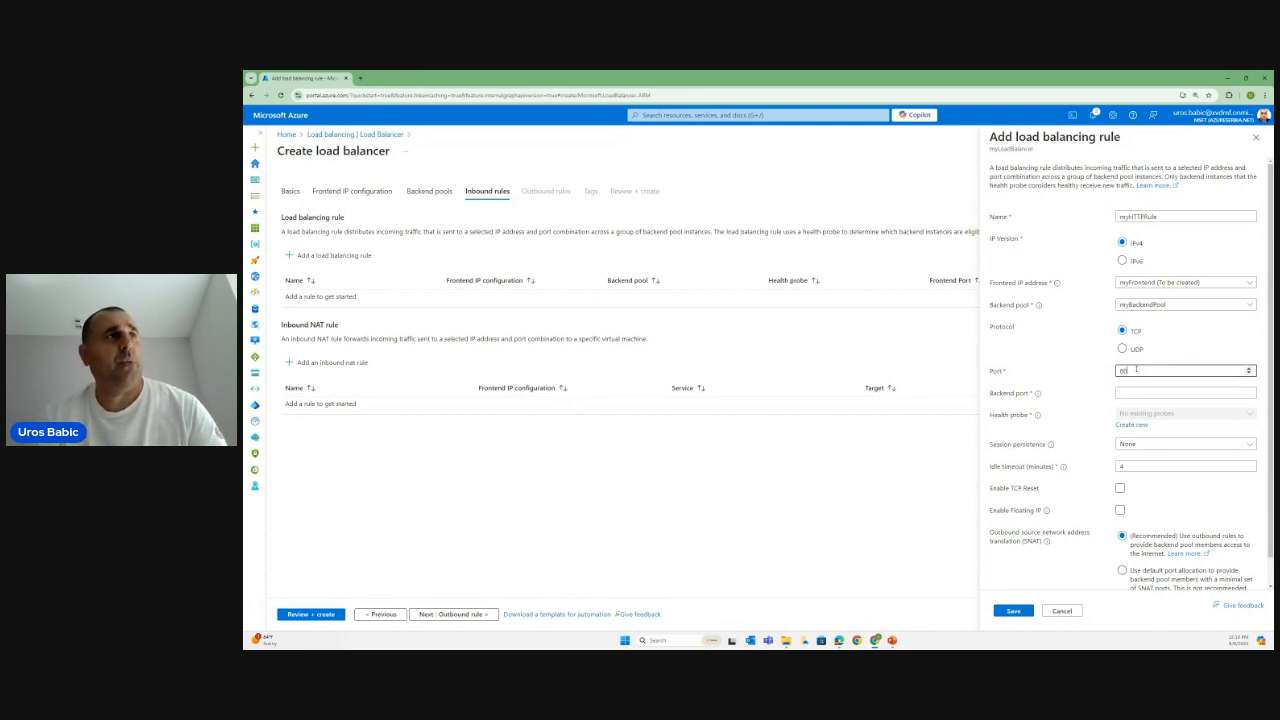
left_click(1120, 393)
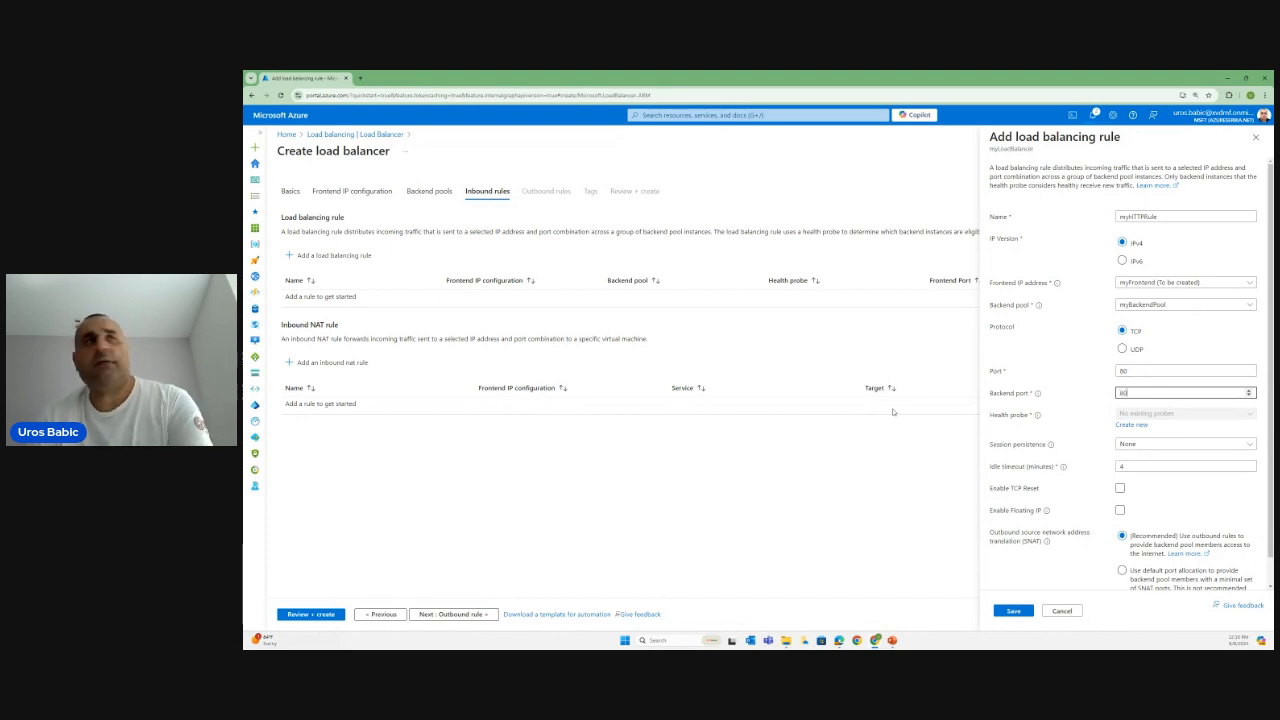
left_click(1132, 425)
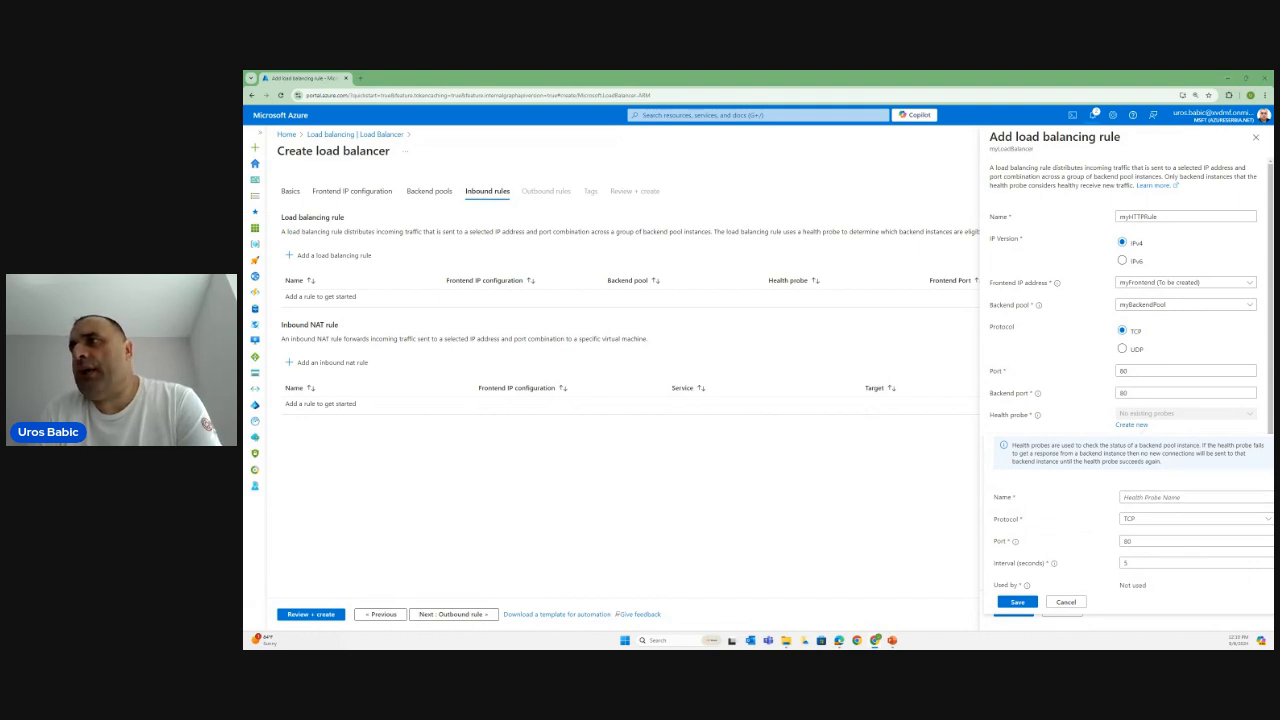
right_click(1153, 499)
left_click(1179, 480)
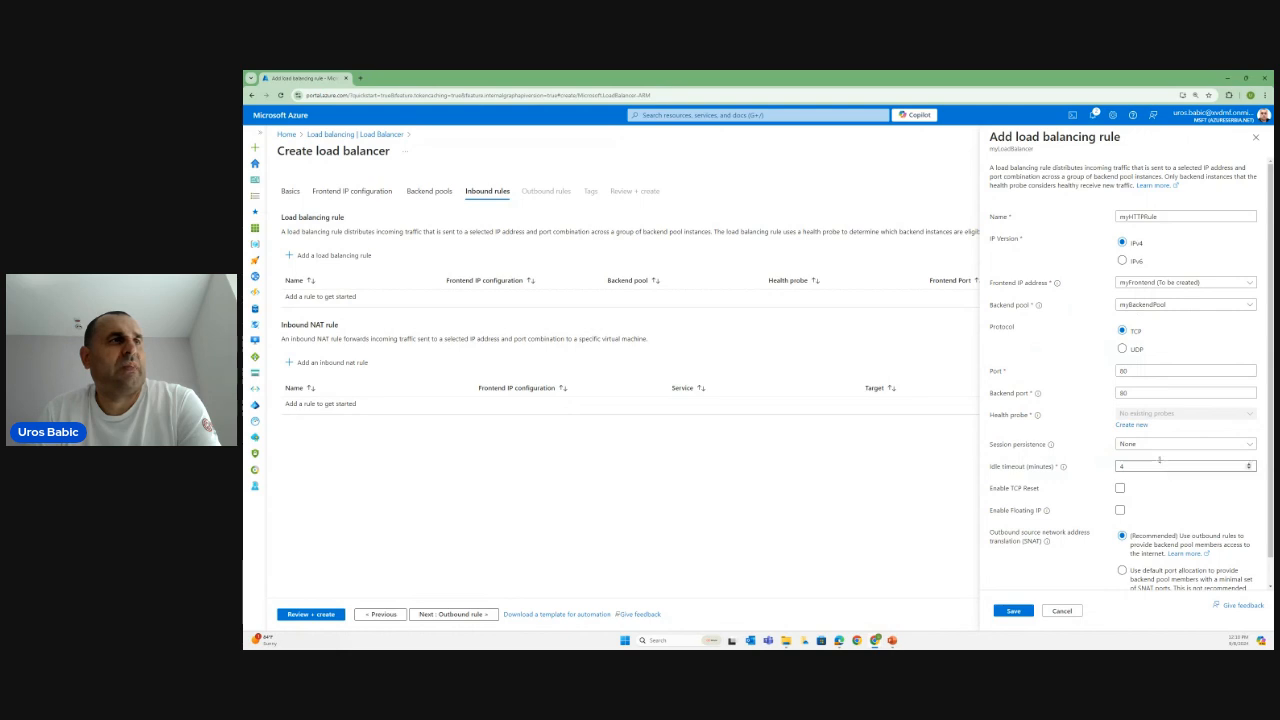
left_click(1157, 488)
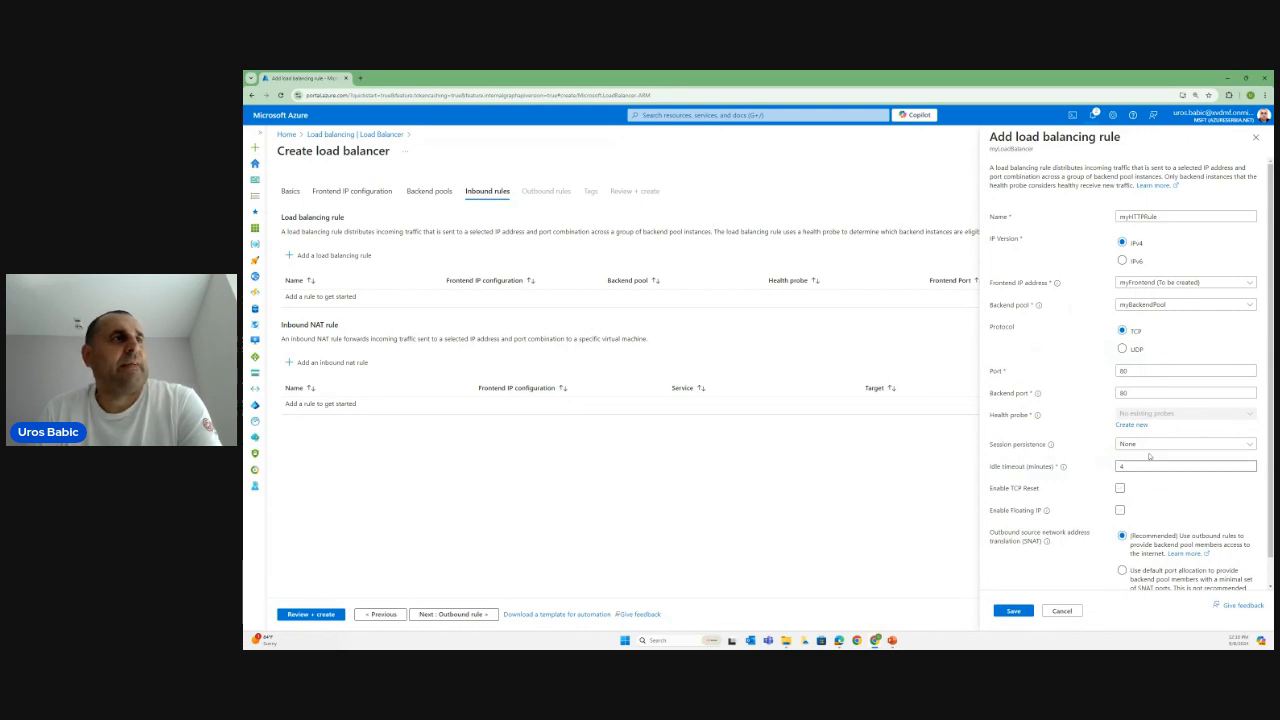
Create a health probe named myHealthProbe for the rule, keeping TCP, port 80 and a 5-second interval.
left_click(1134, 425)
right_click(1127, 497)
left_click(1155, 416)
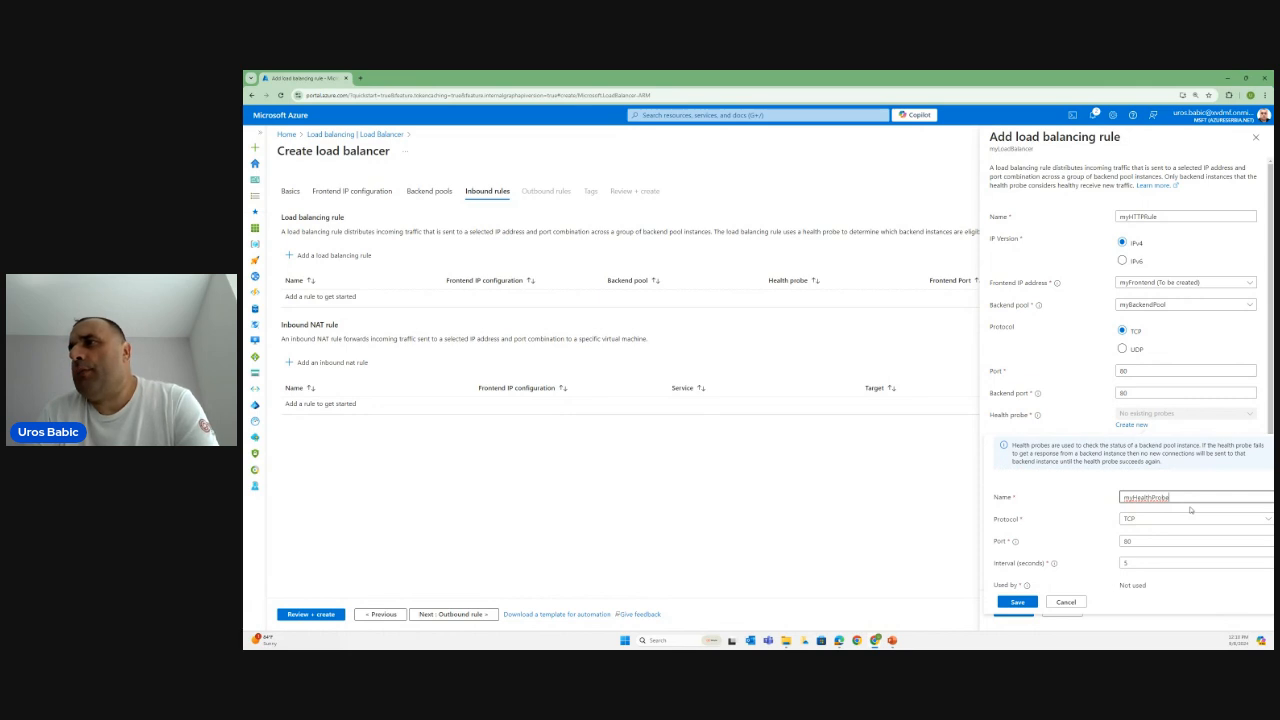
left_click(1019, 604)
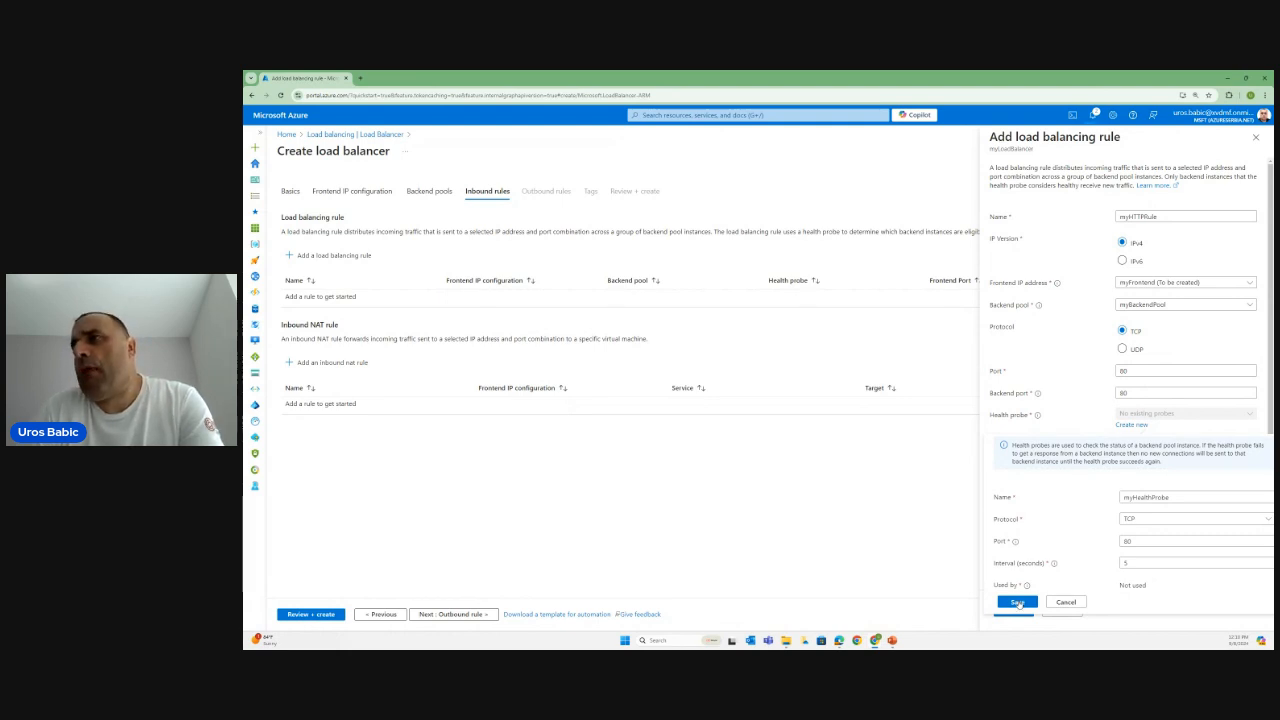
left_click(1017, 603)
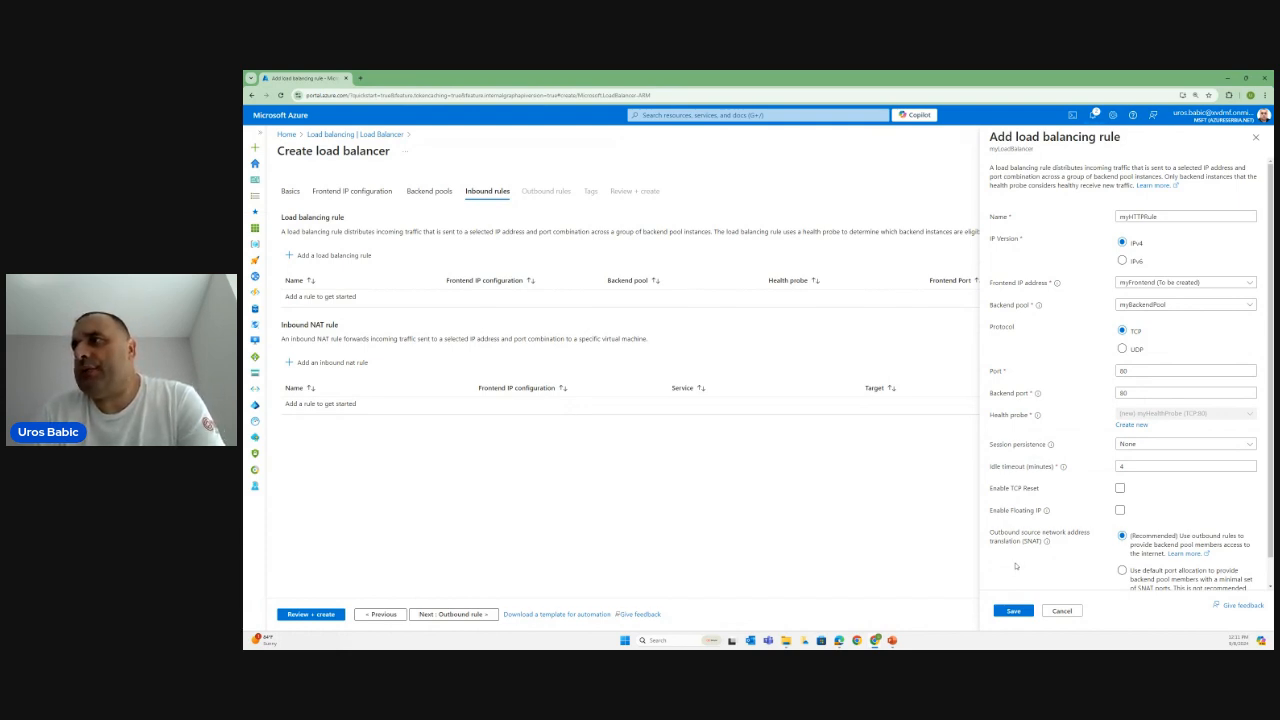
Set the rule's idle timeout to 15 minutes with TCP Reset enabled, and save the rule to proceed to the load balancer's final review.
double_click(1120, 466)
type("15")
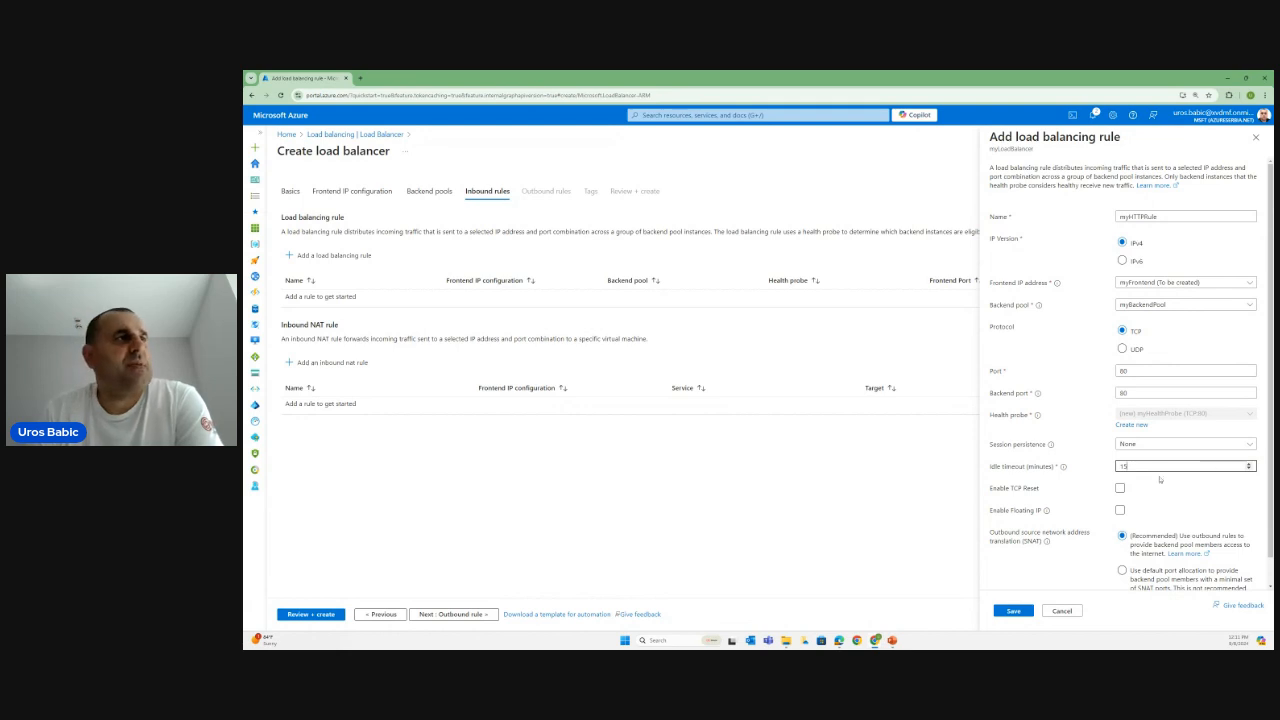
left_click(1120, 488)
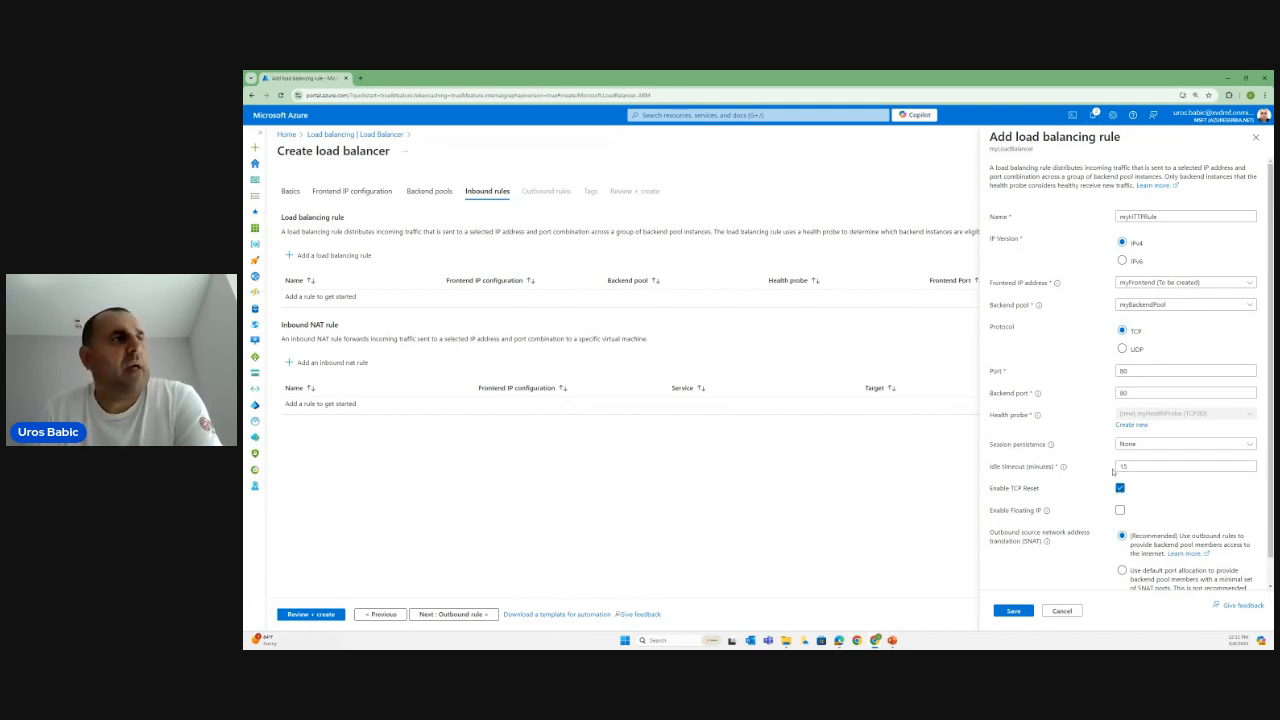
scroll(1113, 472, "down", 2)
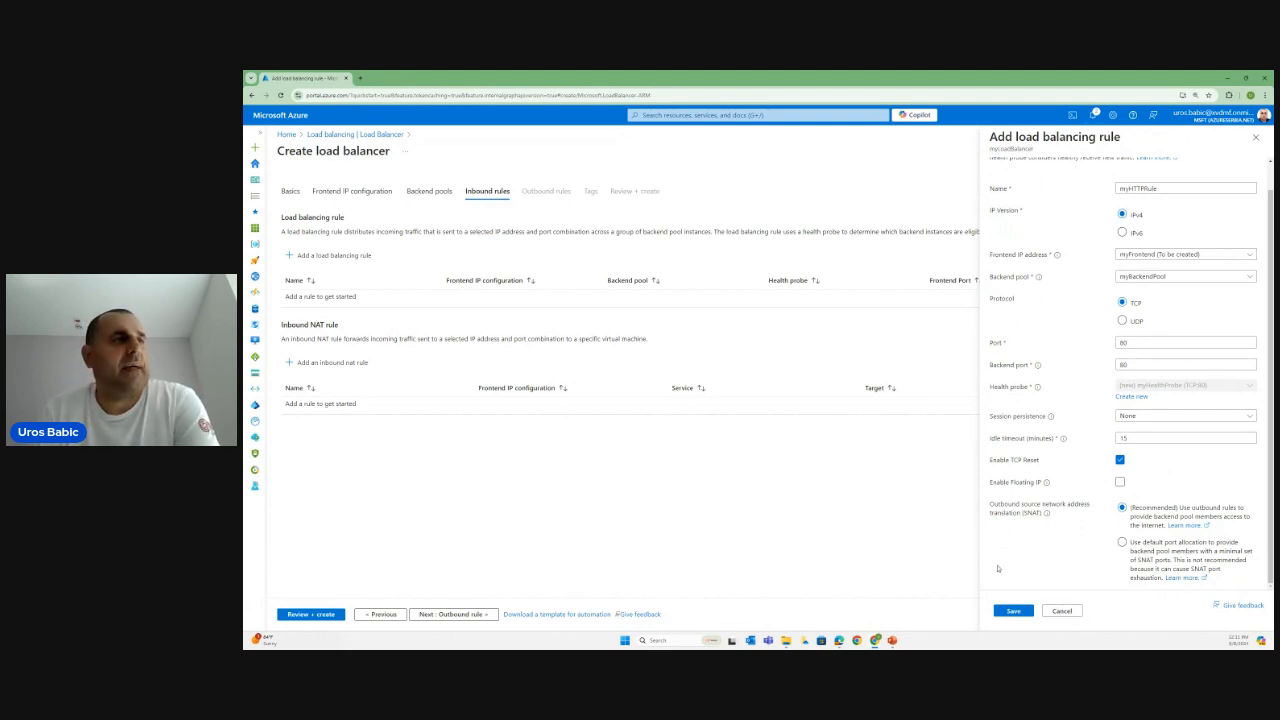
left_click(1010, 611)
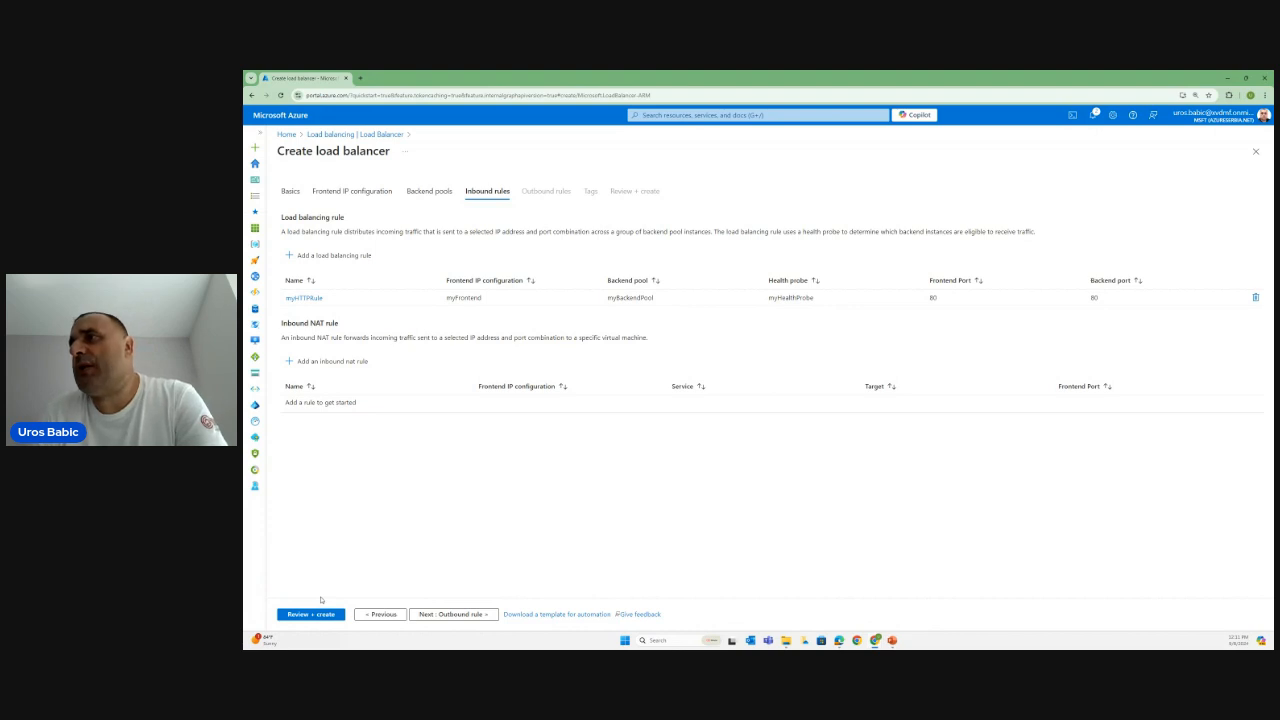
left_click(318, 613)
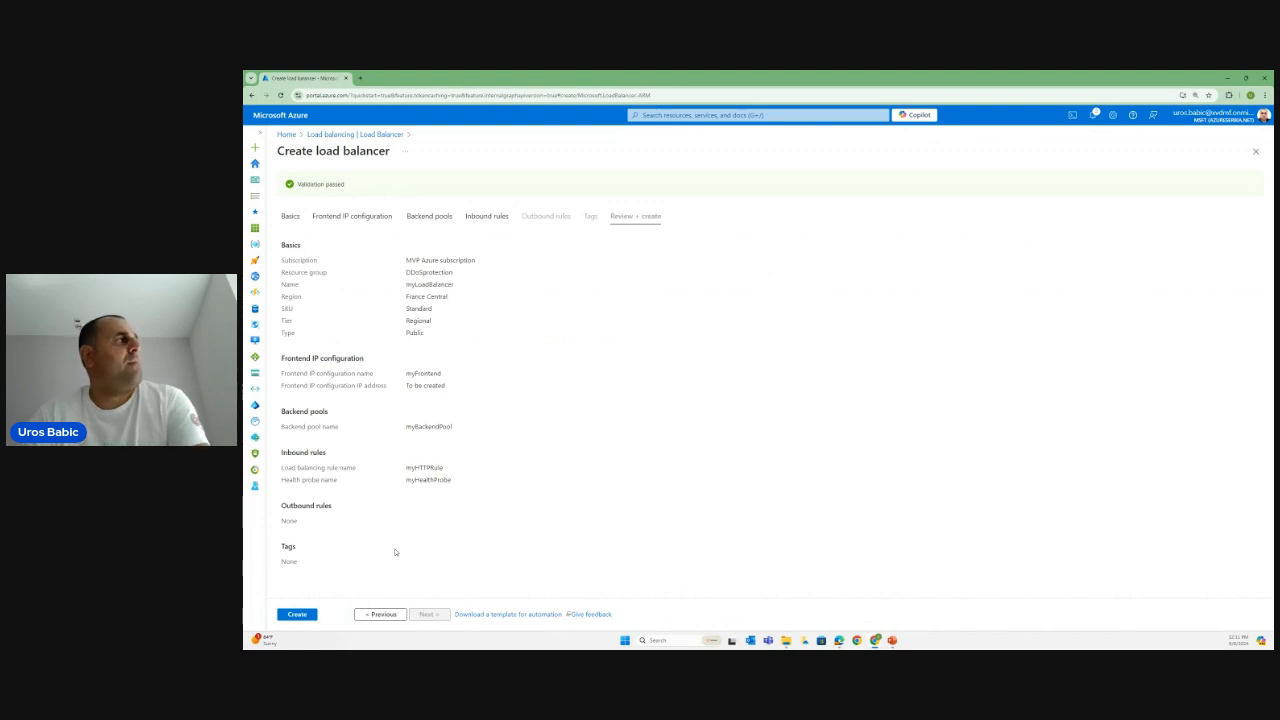
Deploy the reviewed load balancer, and start creating a NAT gateway from the NAT gateways service.
left_click(308, 615)
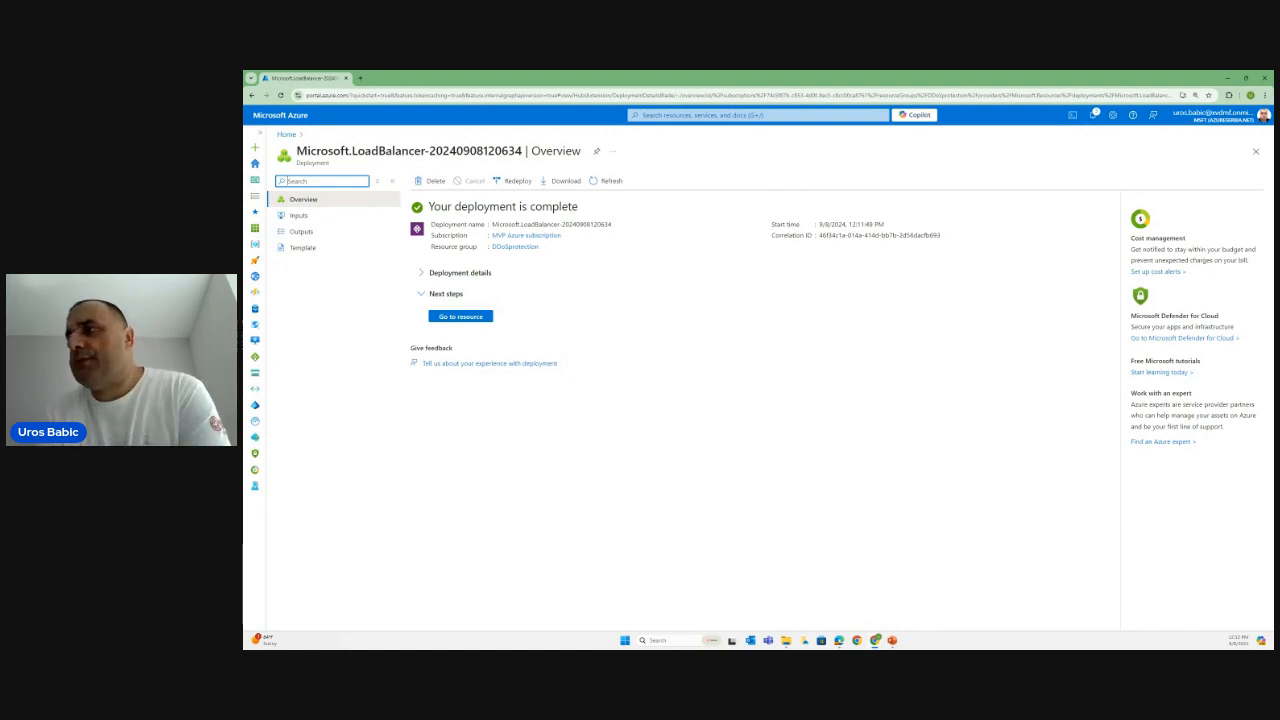
left_click(768, 116)
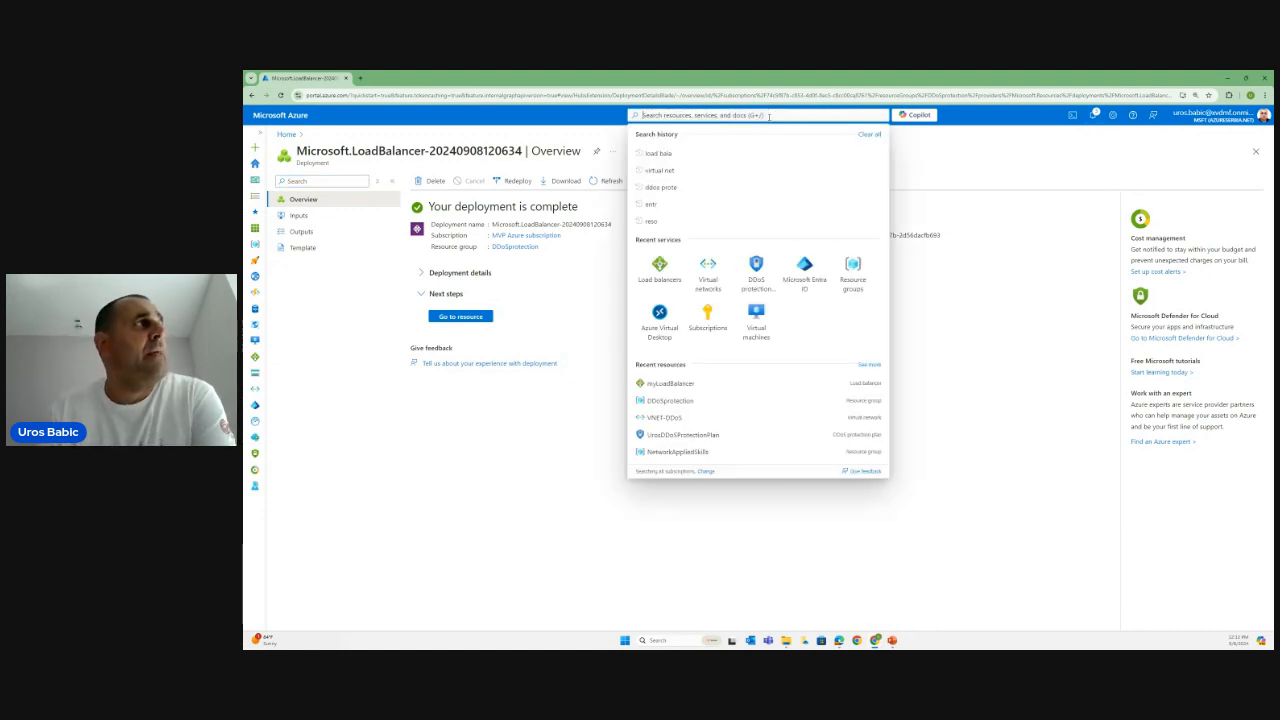
type("NA")
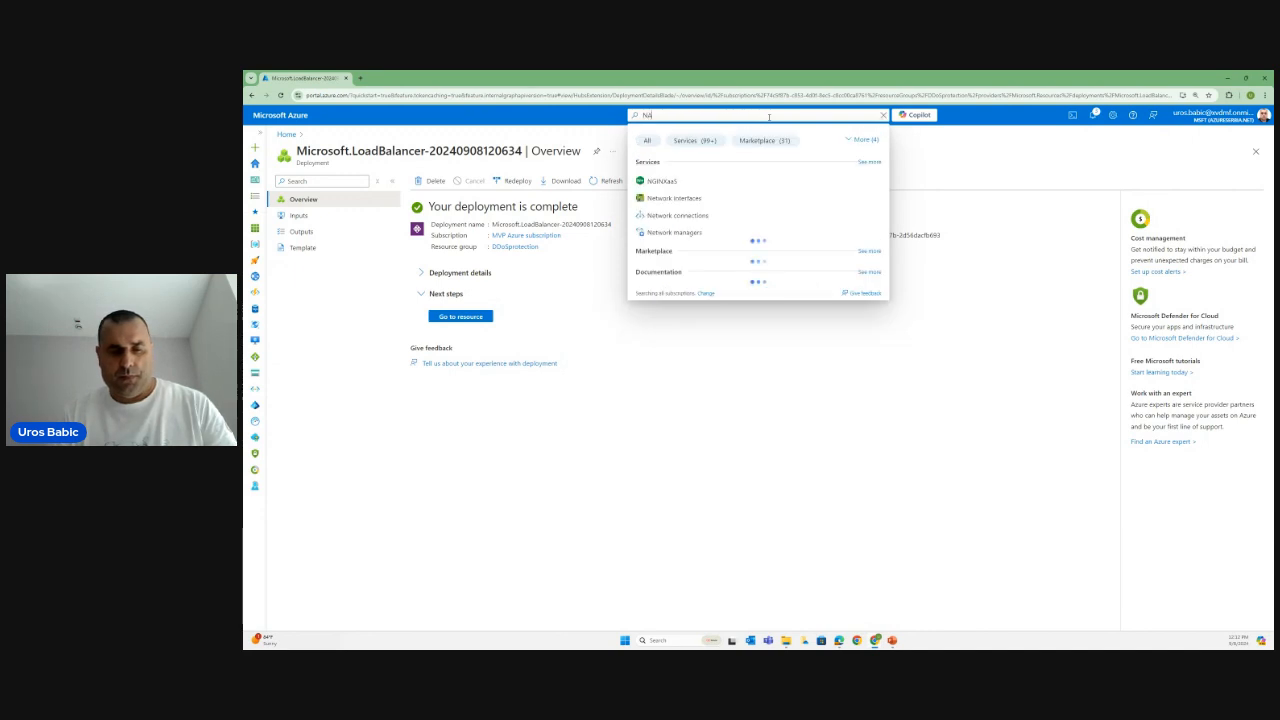
type("T gat")
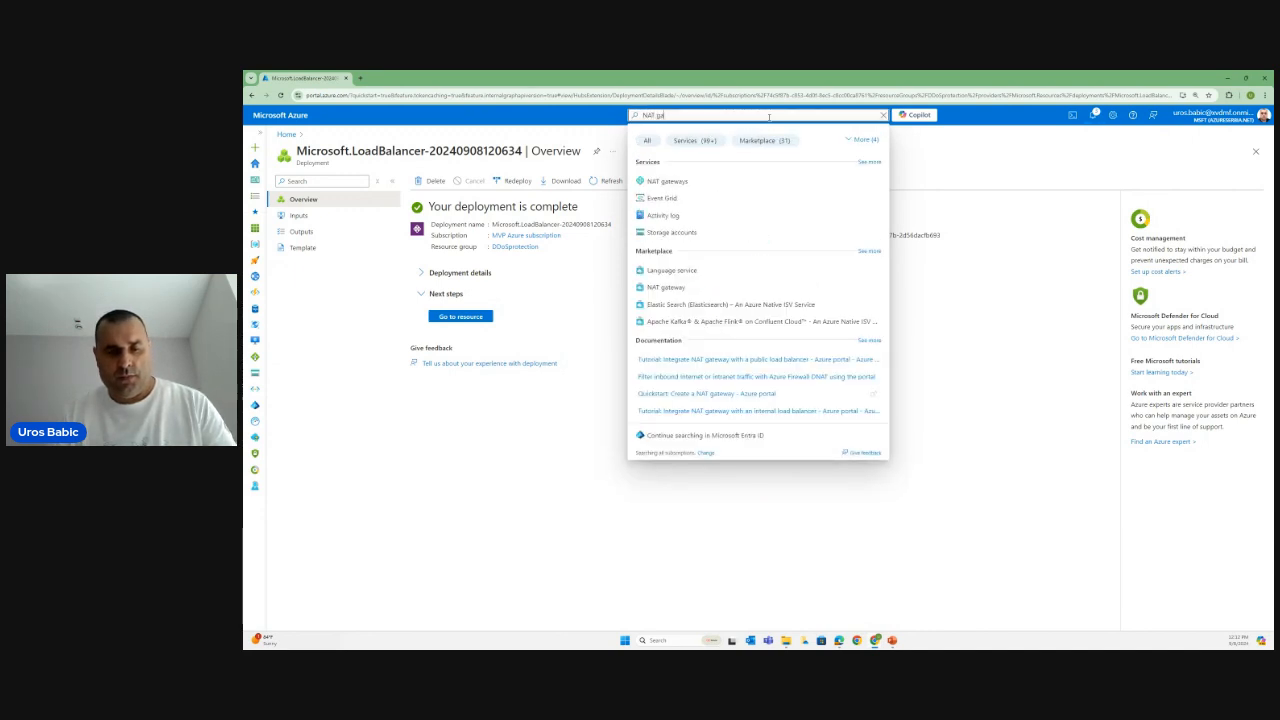
left_click(667, 181)
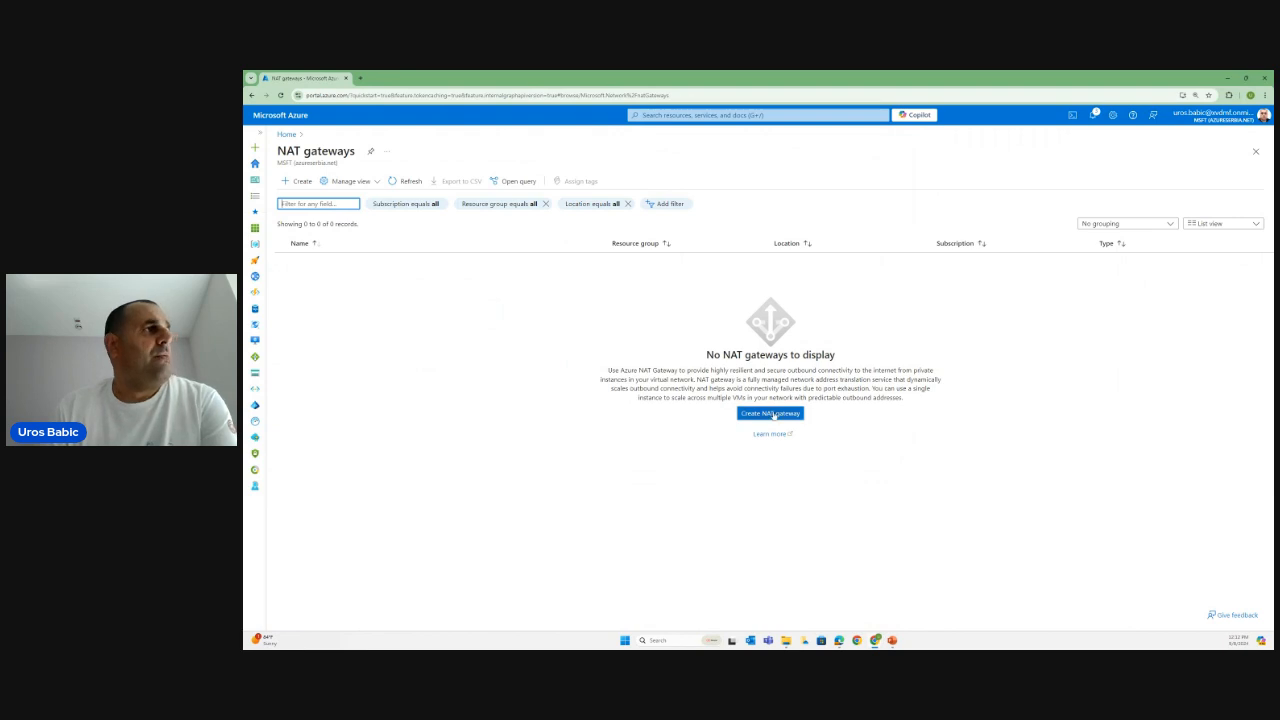
left_click(775, 414)
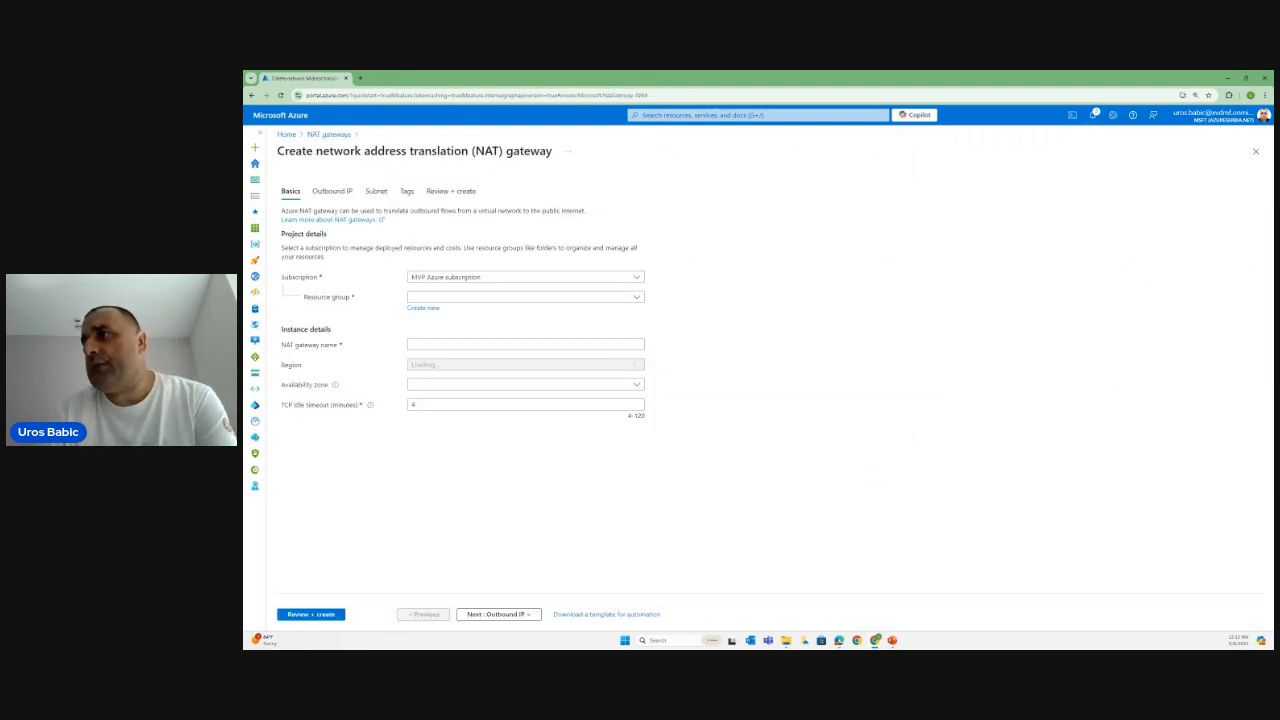
Place the NAT gateway in the DDoSprotection resource group, name it myNATgateway and set its TCP idle timeout to 15 minutes.
left_click(434, 297)
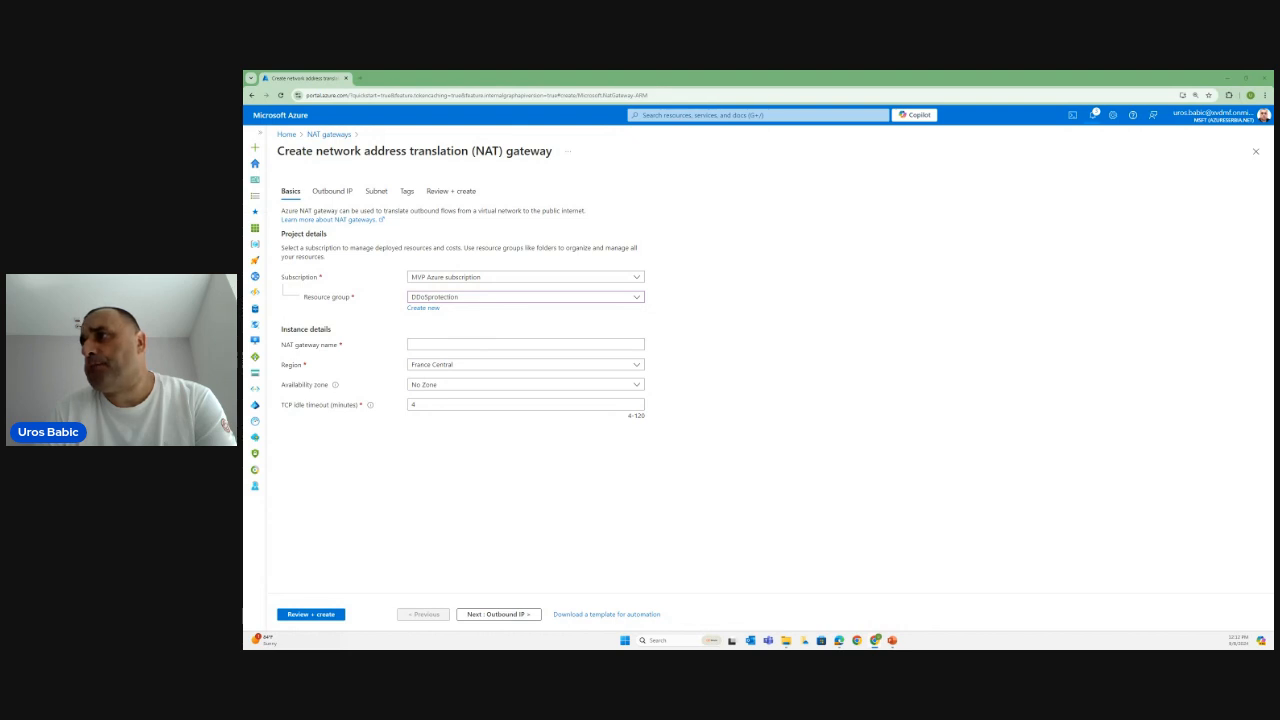
left_click(516, 344)
right_click(509, 345)
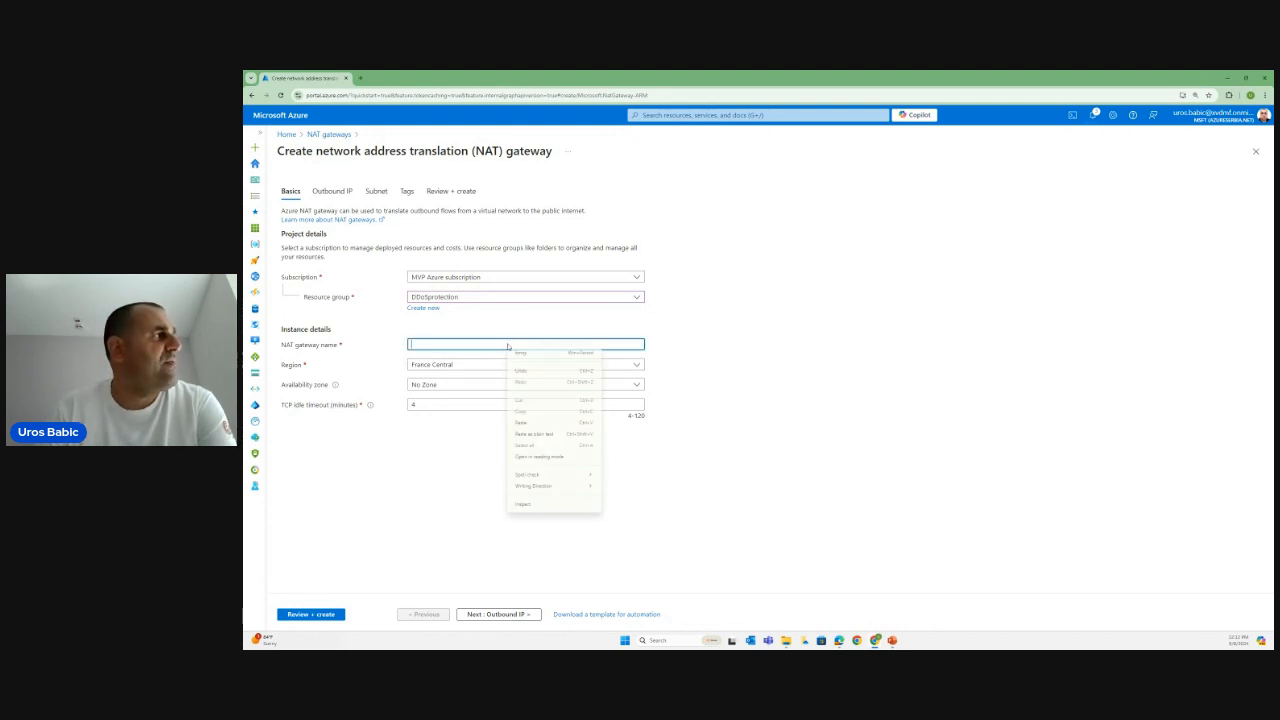
left_click(536, 422)
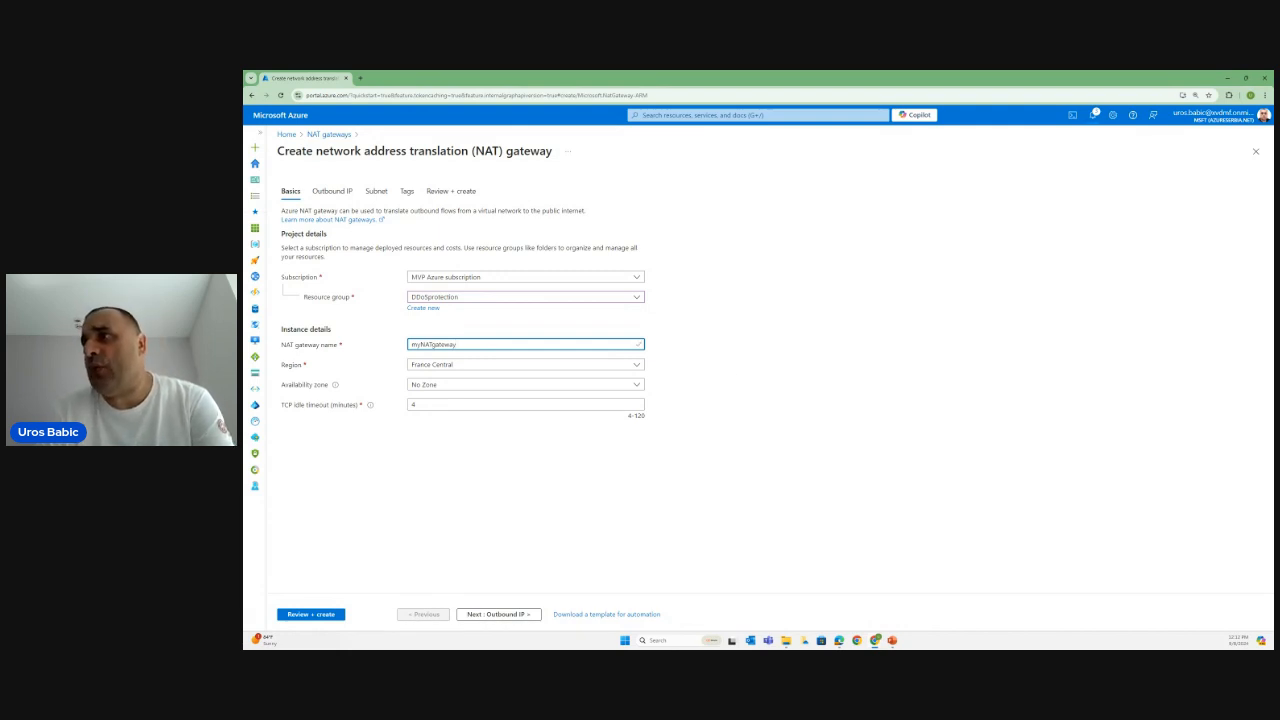
left_click(411, 404)
double_click(411, 404)
type("15")
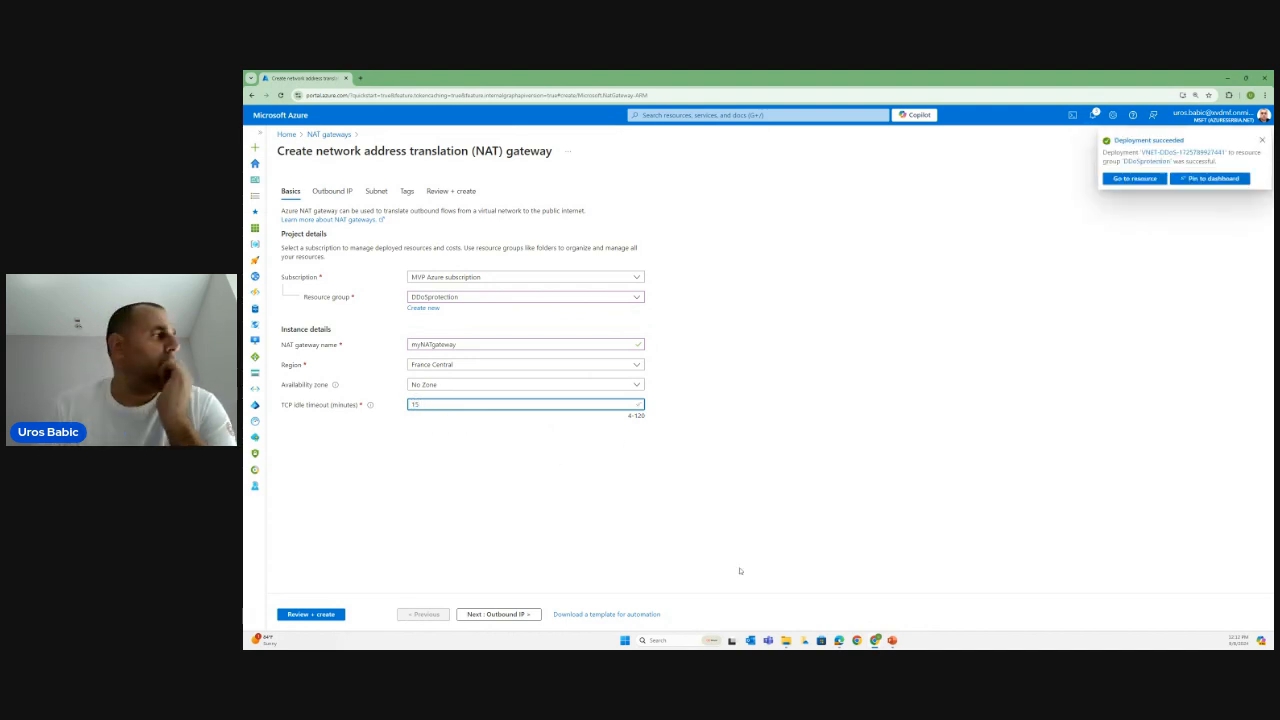
Create a new public IP address named myNATgatewayIP as the NAT gateway's outbound IP.
left_click(531, 615)
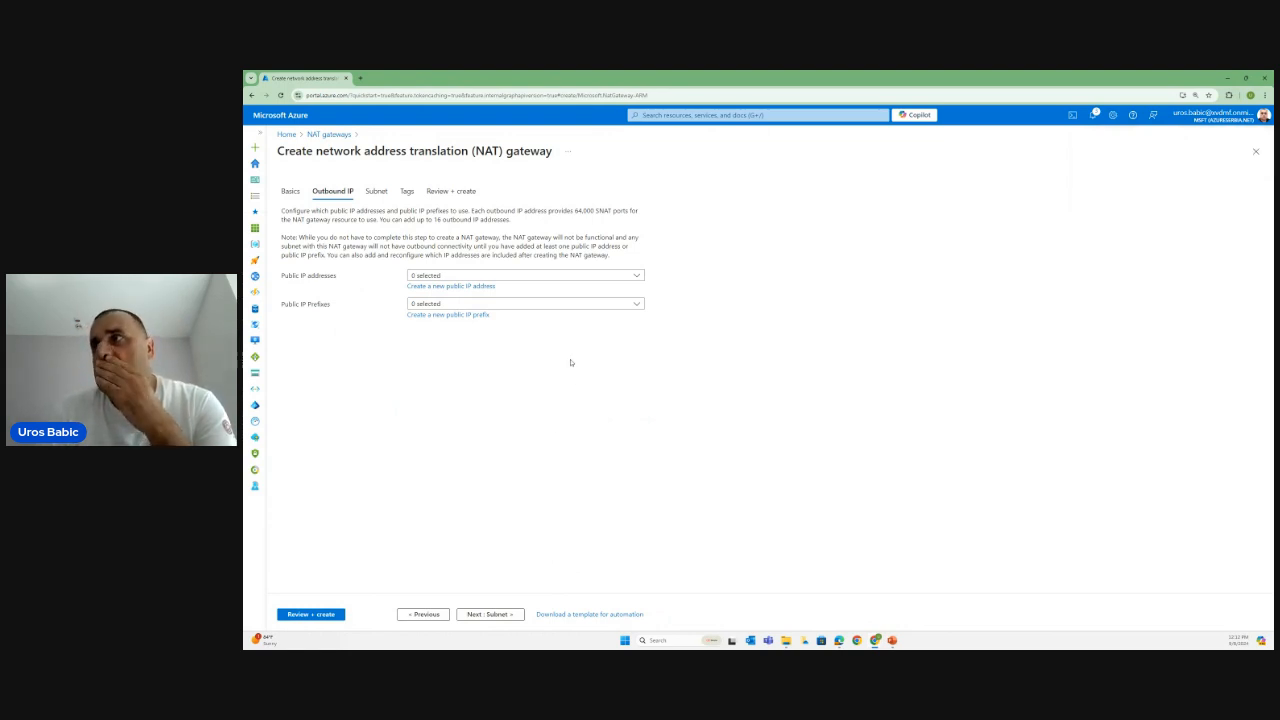
left_click(472, 286)
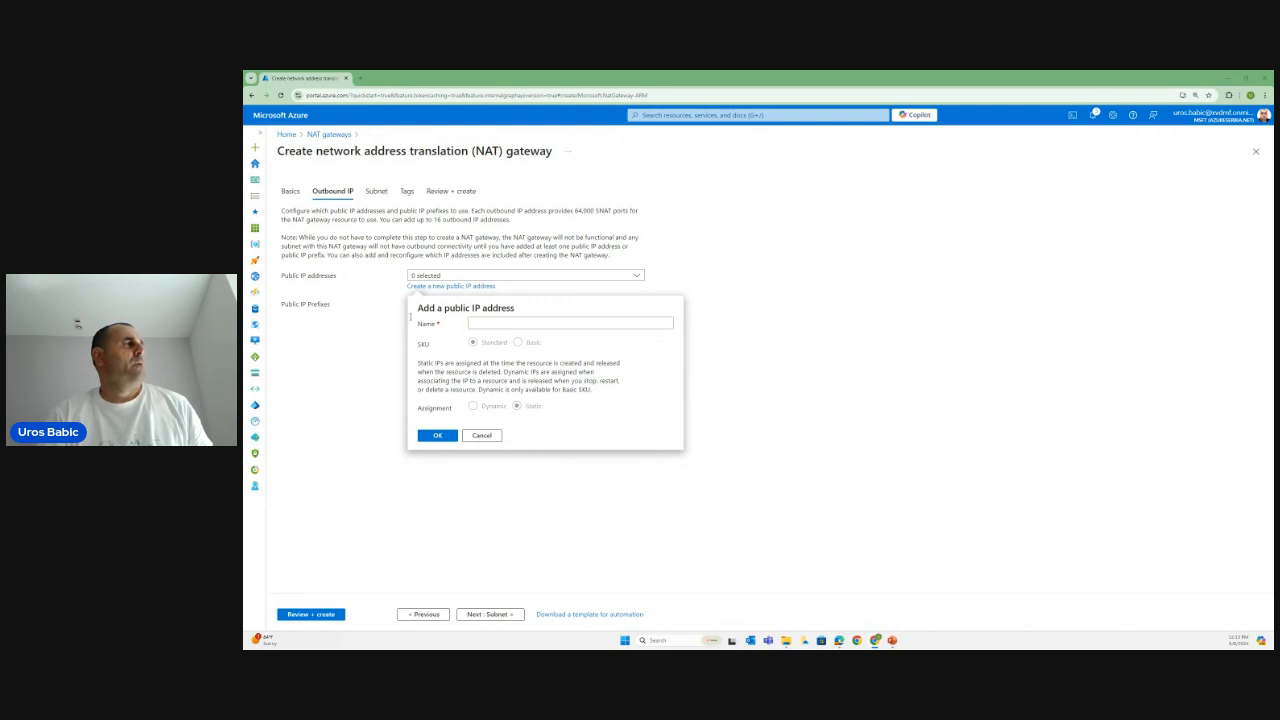
left_click(488, 324)
right_click(488, 324)
left_click(517, 404)
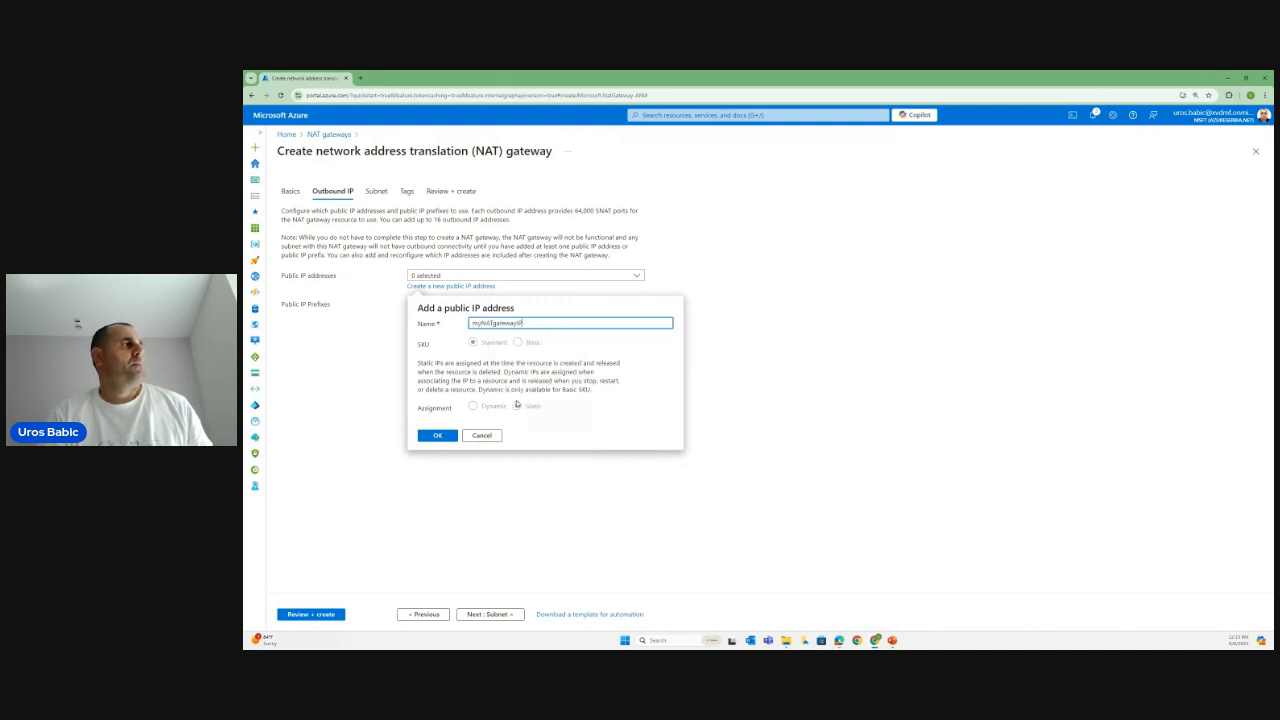
left_click(432, 436)
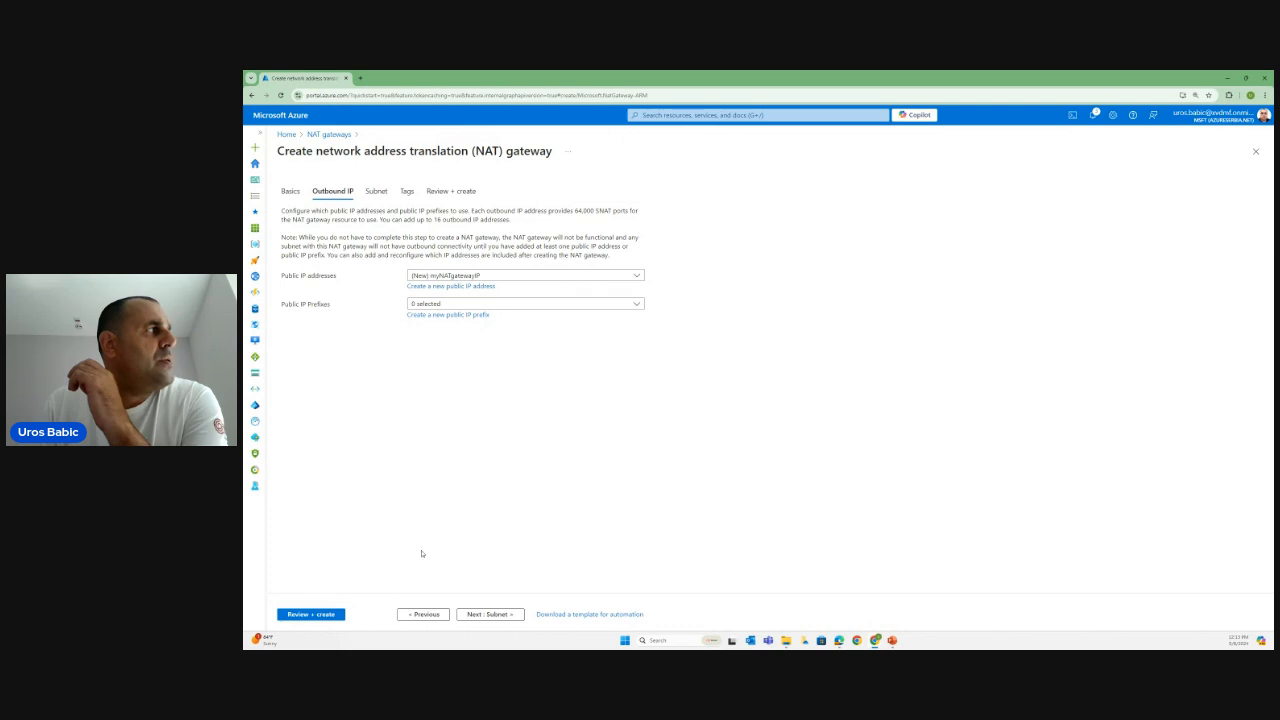
Attach the NAT gateway to myBackendSubnet in the VNET-DDoS virtual network, and deploy the gateway.
left_click(482, 613)
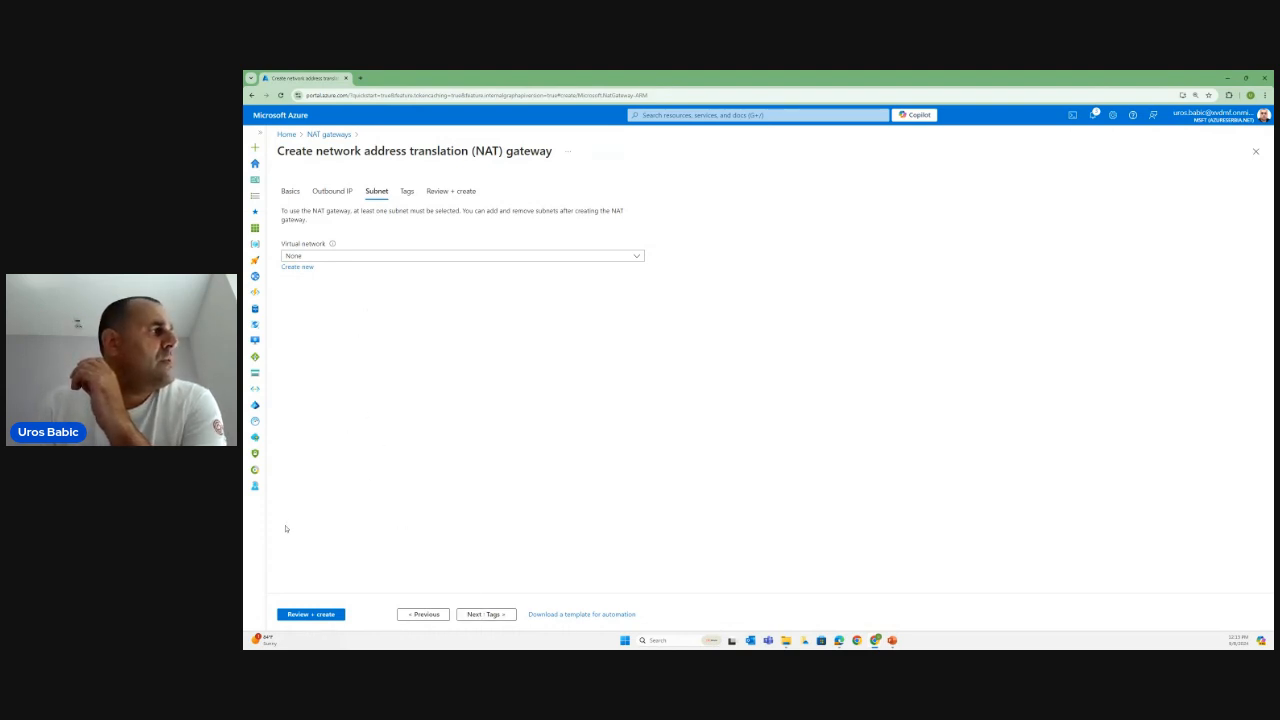
left_click(354, 258)
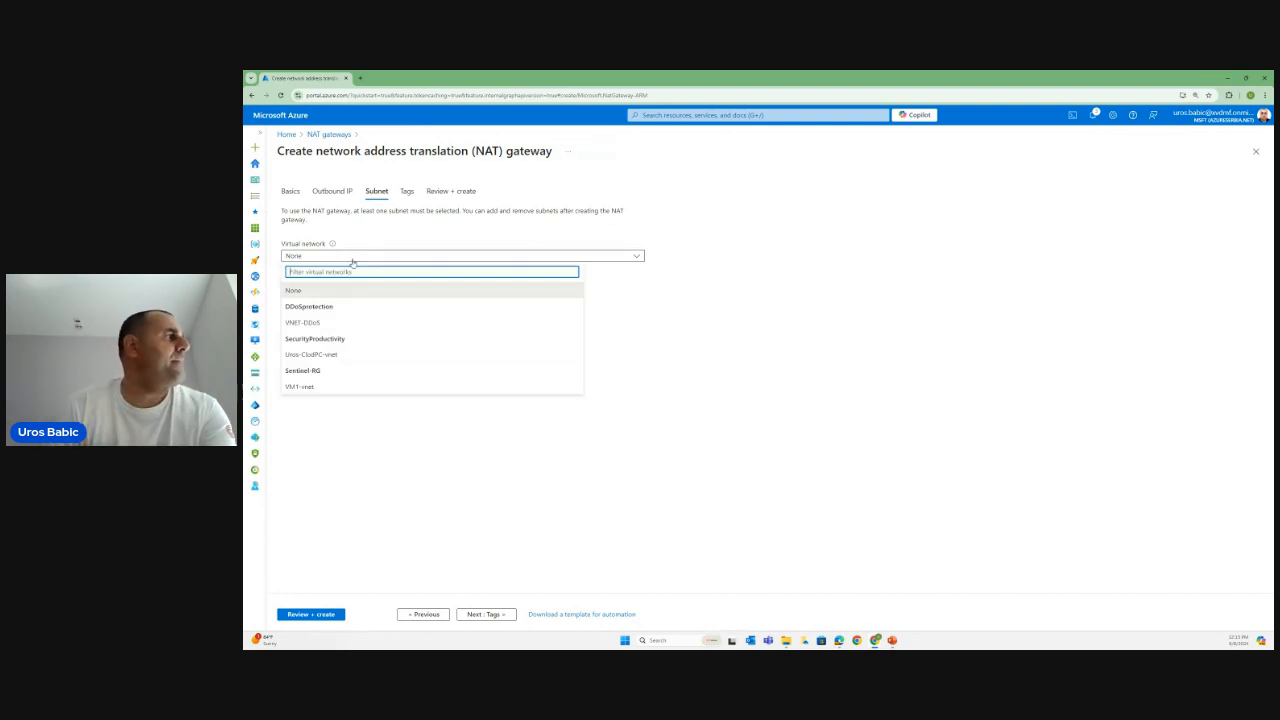
left_click(352, 322)
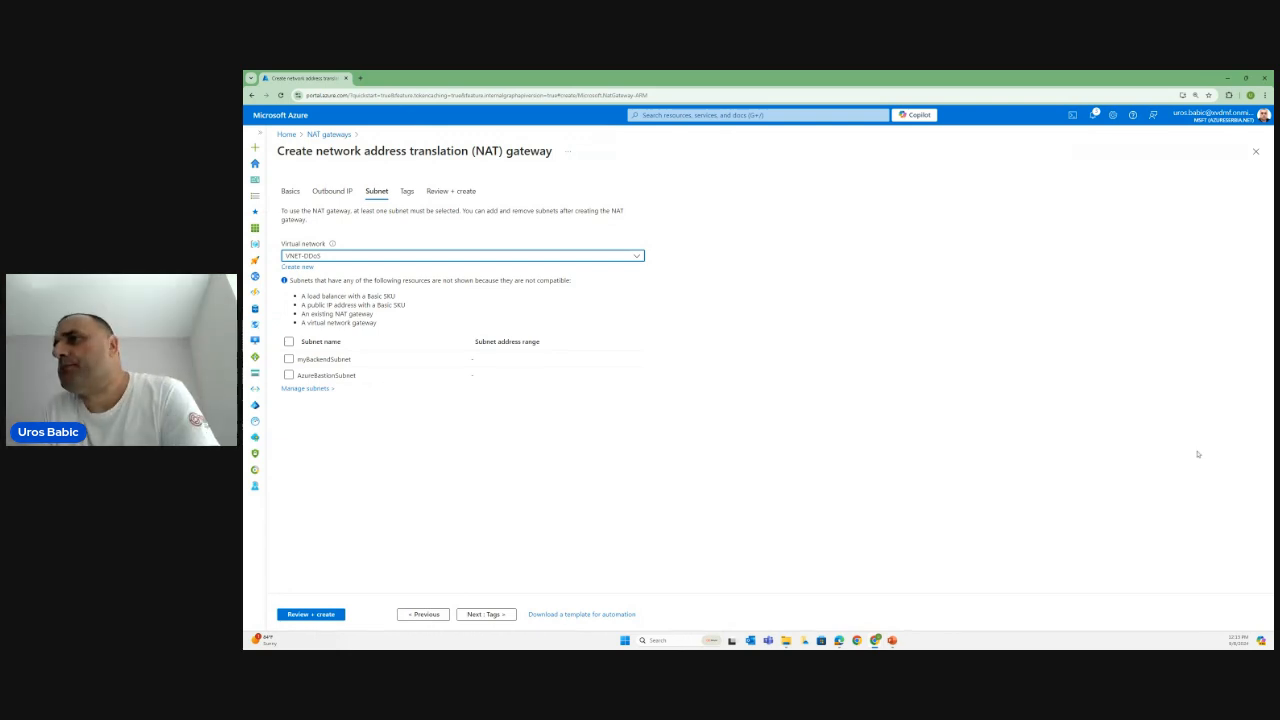
left_click(288, 361)
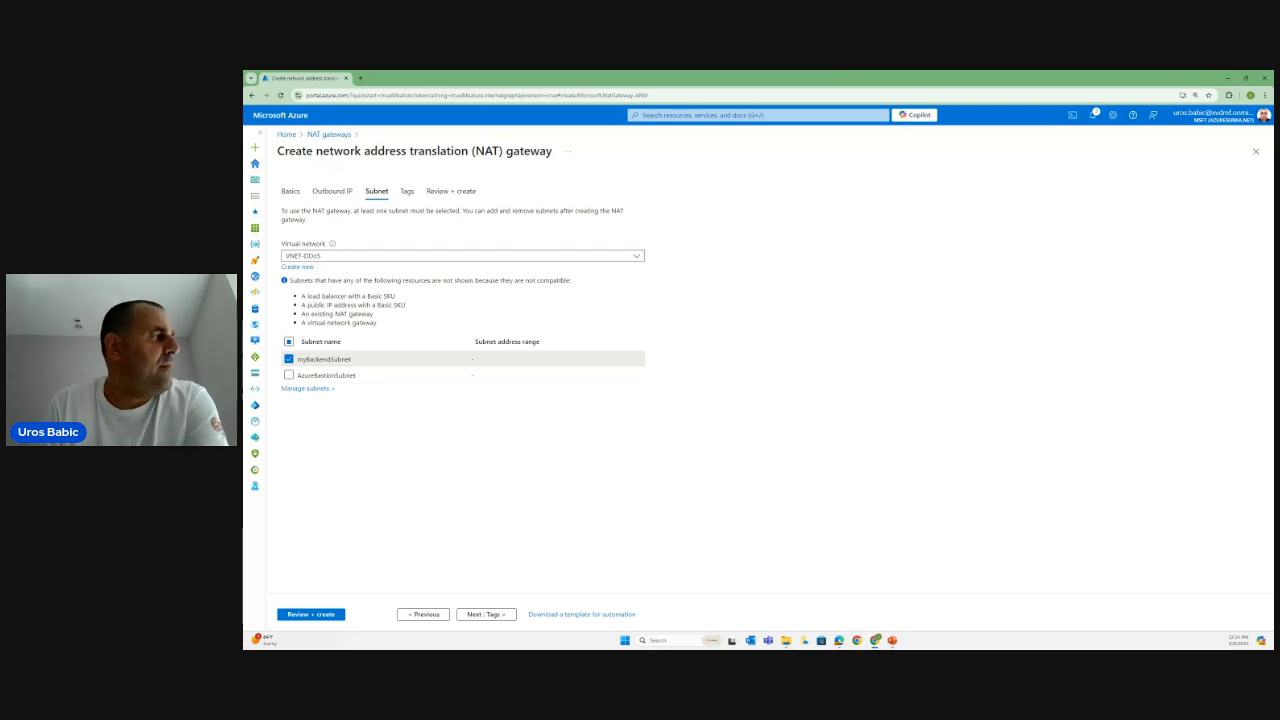
left_click(323, 616)
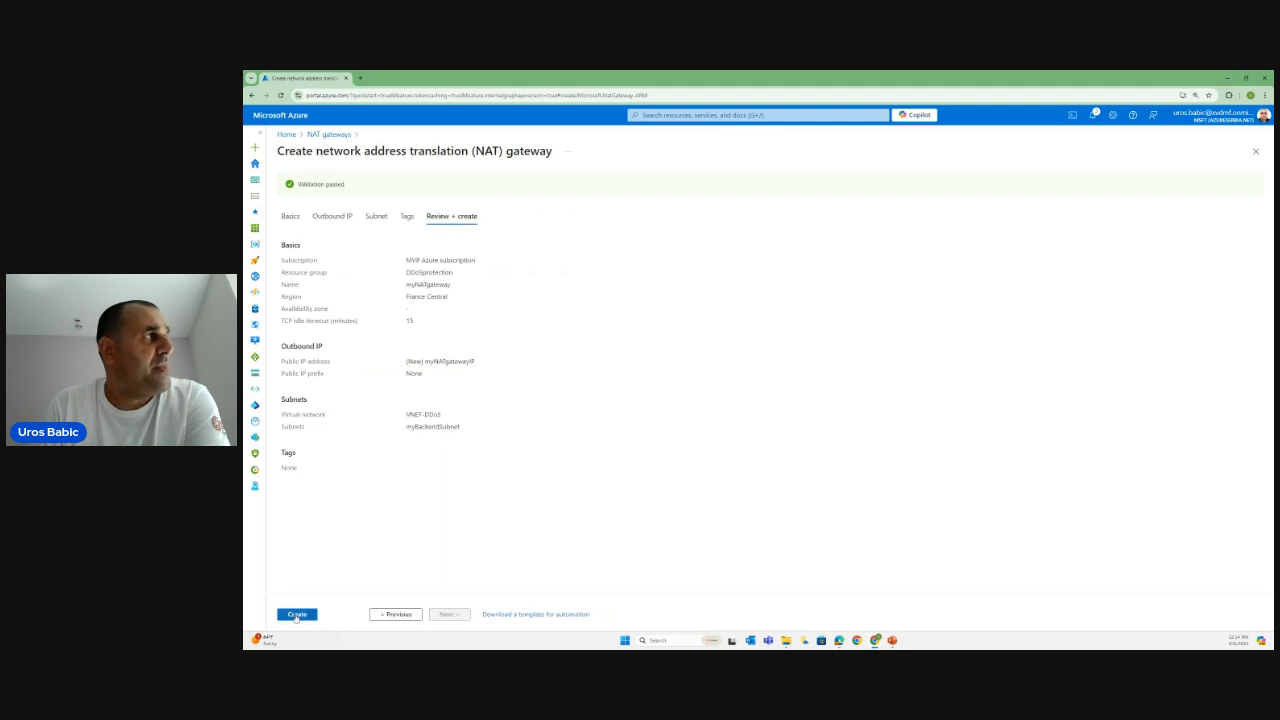
left_click(297, 615)
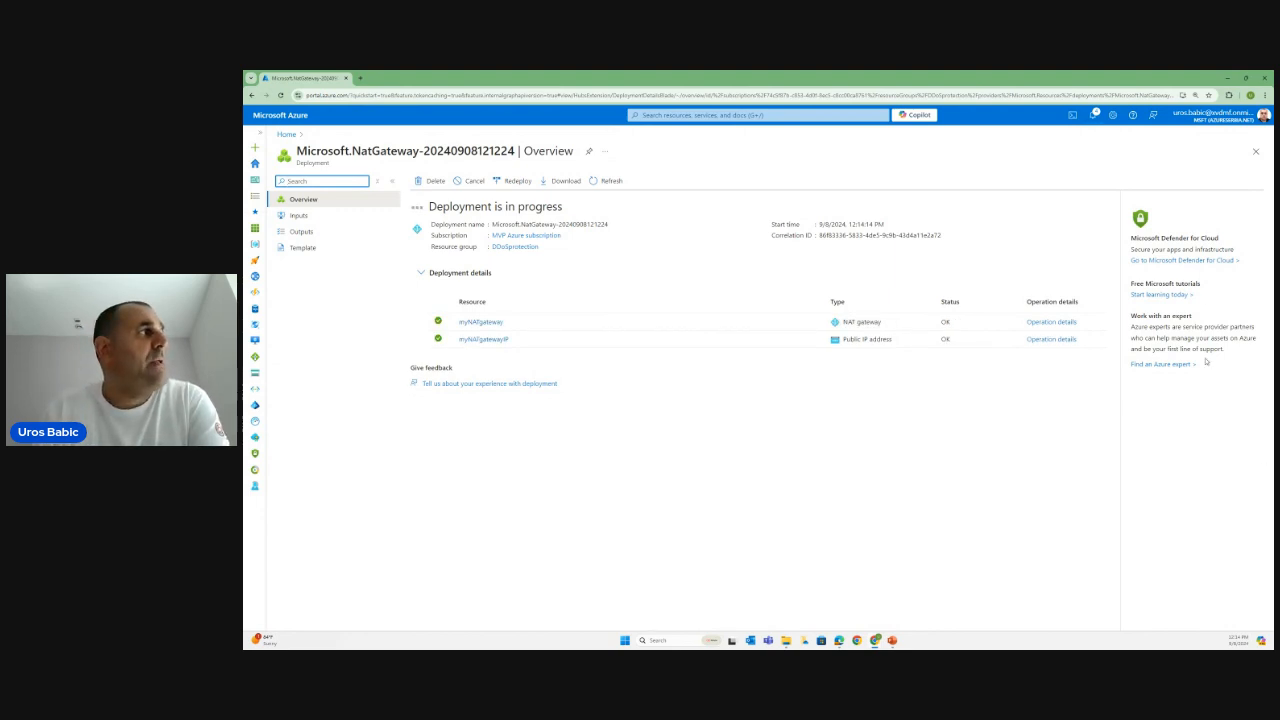
Search for the virtual machines service and start creating an Azure virtual machine.
left_click(776, 116)
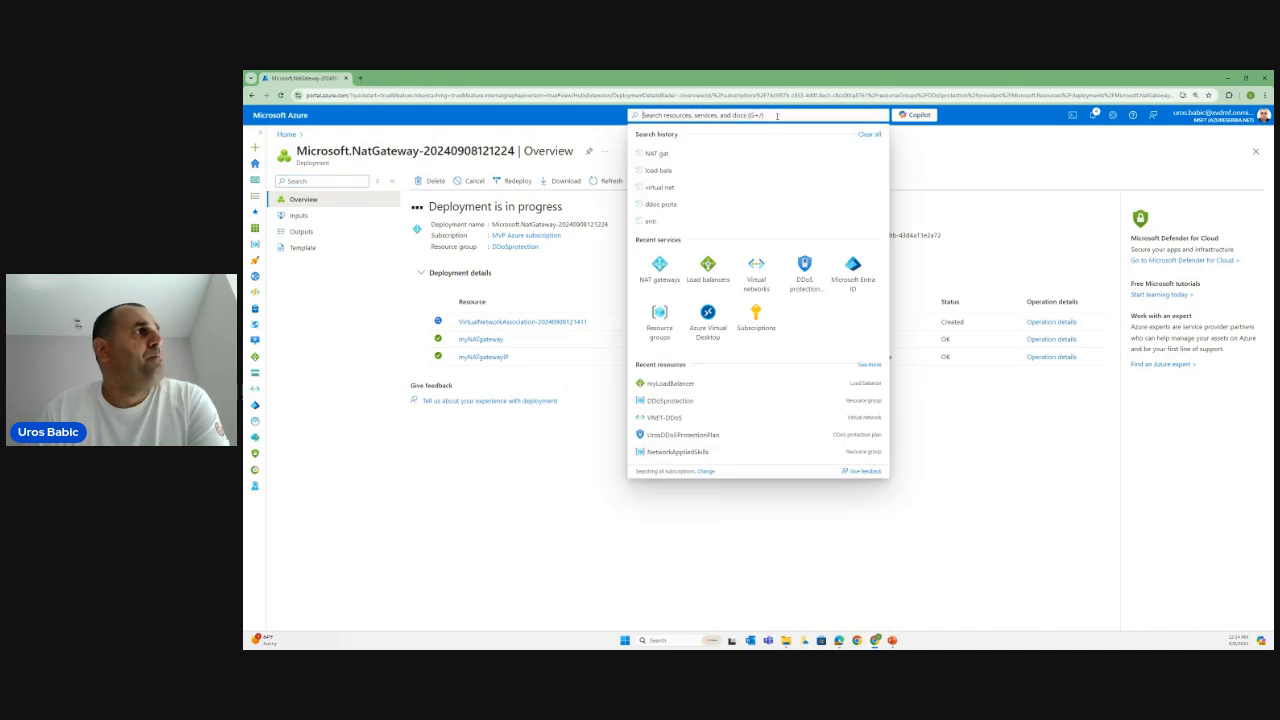
type("virtual")
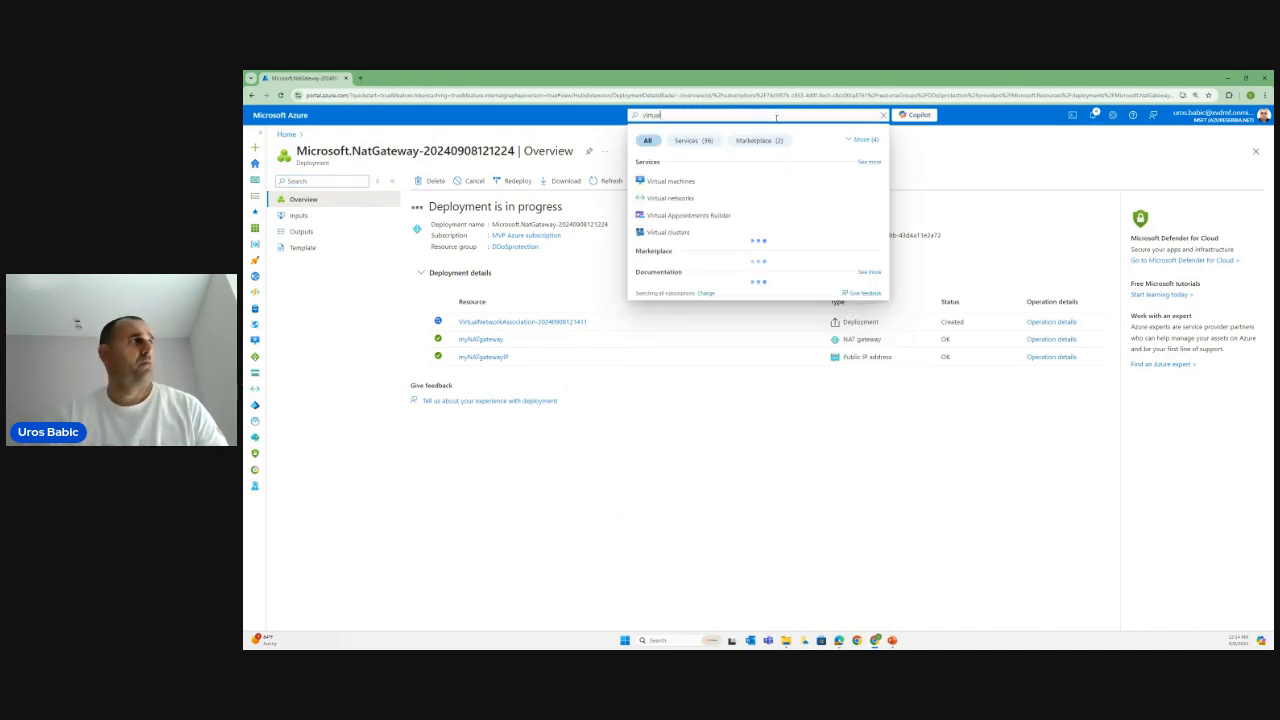
left_click(662, 180)
left_click(767, 396)
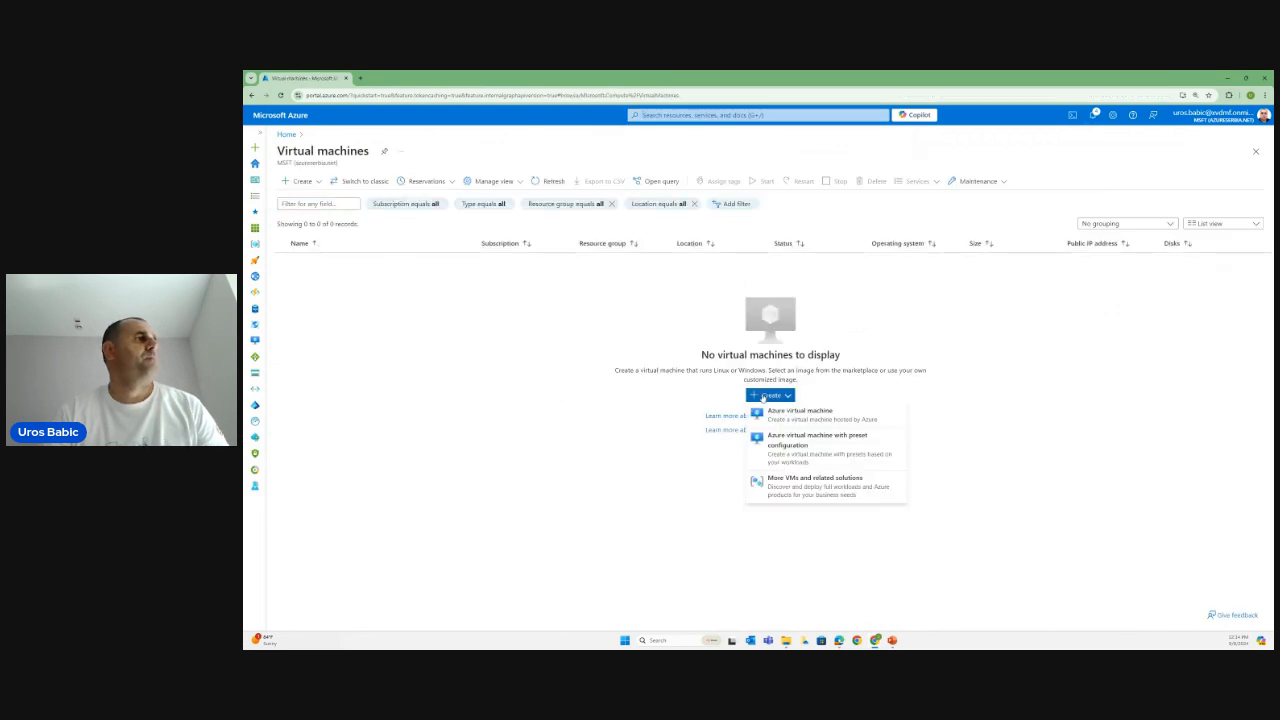
left_click(774, 416)
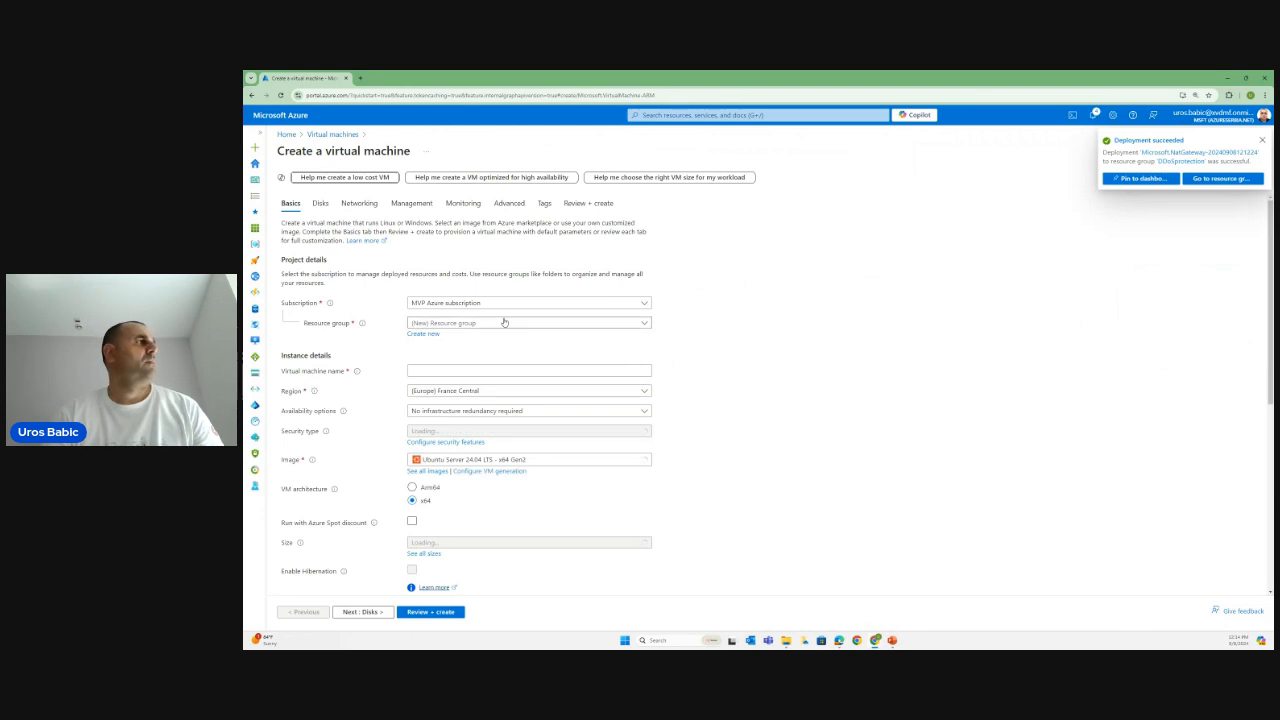
Assign the virtual machine to the DDoSprotection resource group and name it VM1.
left_click(497, 323)
left_click(486, 358)
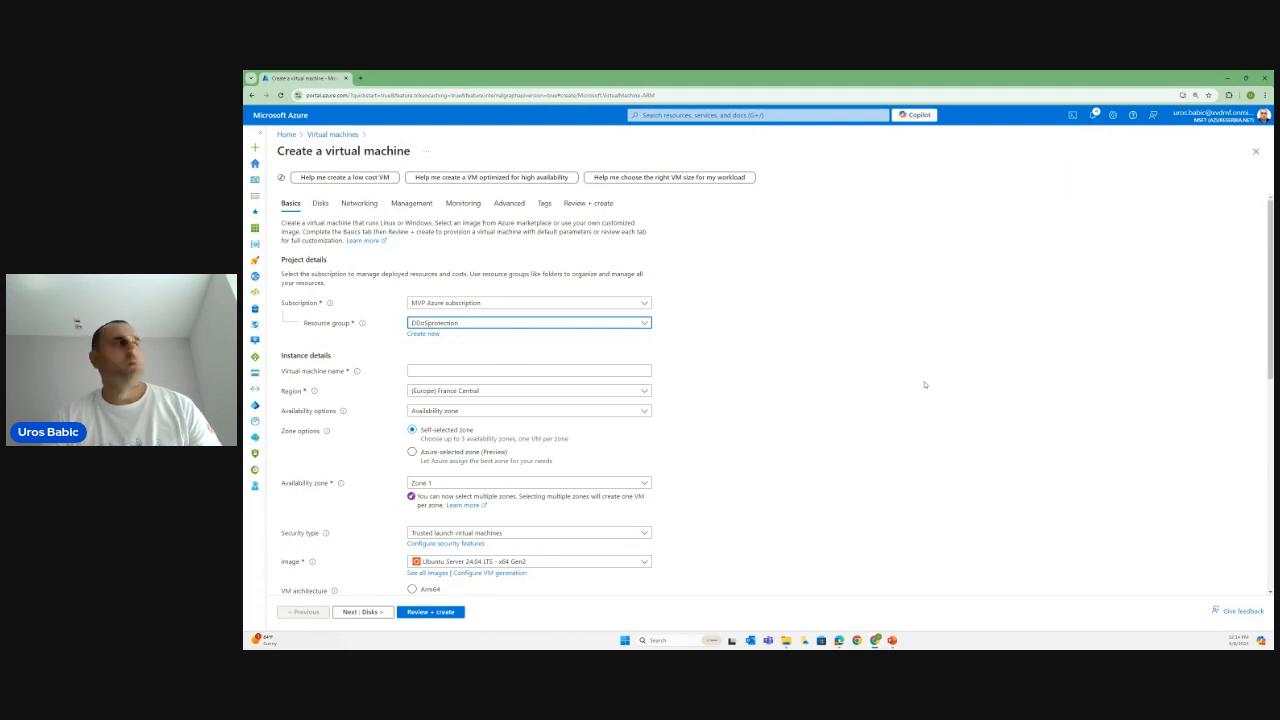
left_click(461, 371)
type("VM1")
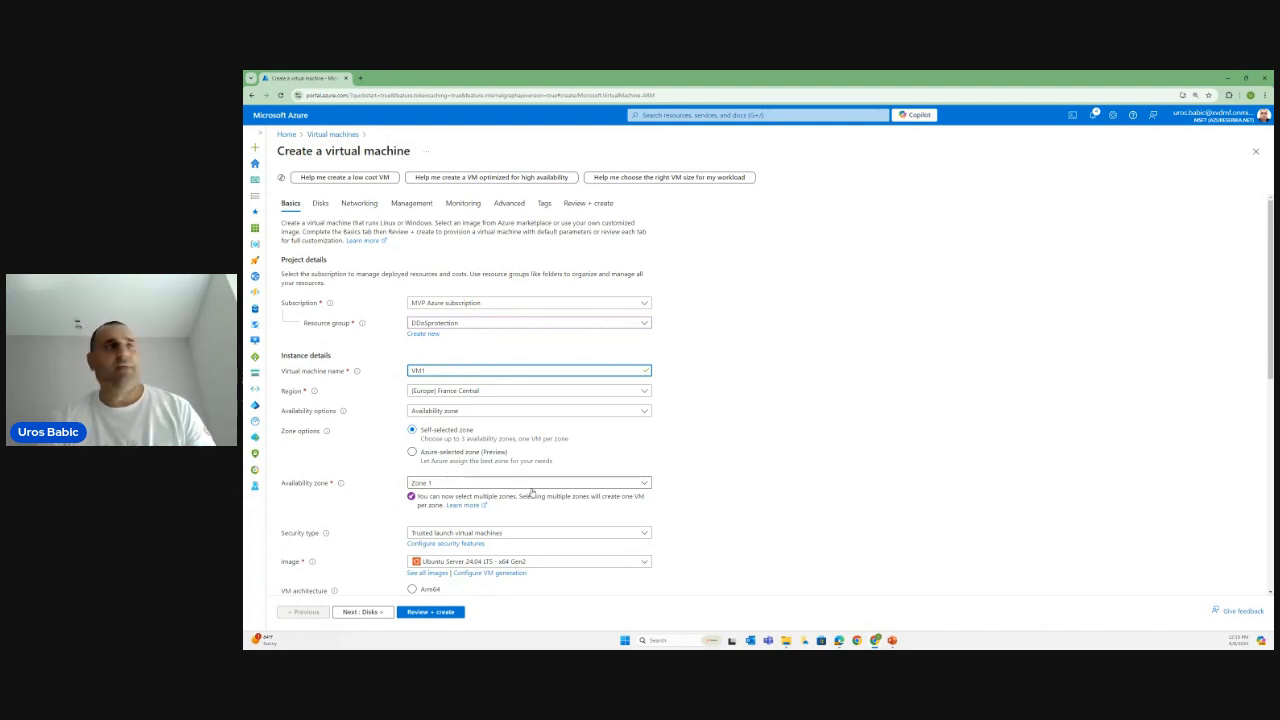
Set VM1's security type to Standard and its image to Windows Server 2022 Datacenter: Azure Edition Hotpatch - x64 Gen2.
left_click(506, 533)
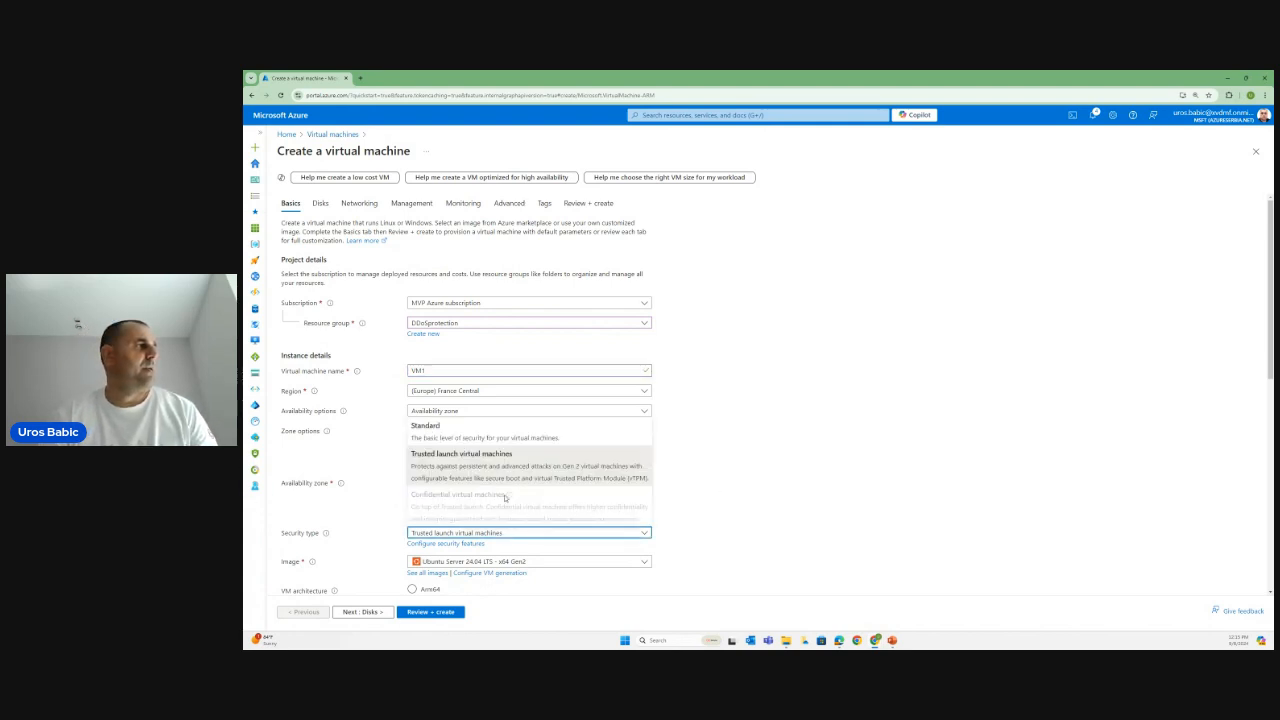
left_click(502, 432)
scroll(502, 438, "down", 2)
left_click(502, 438)
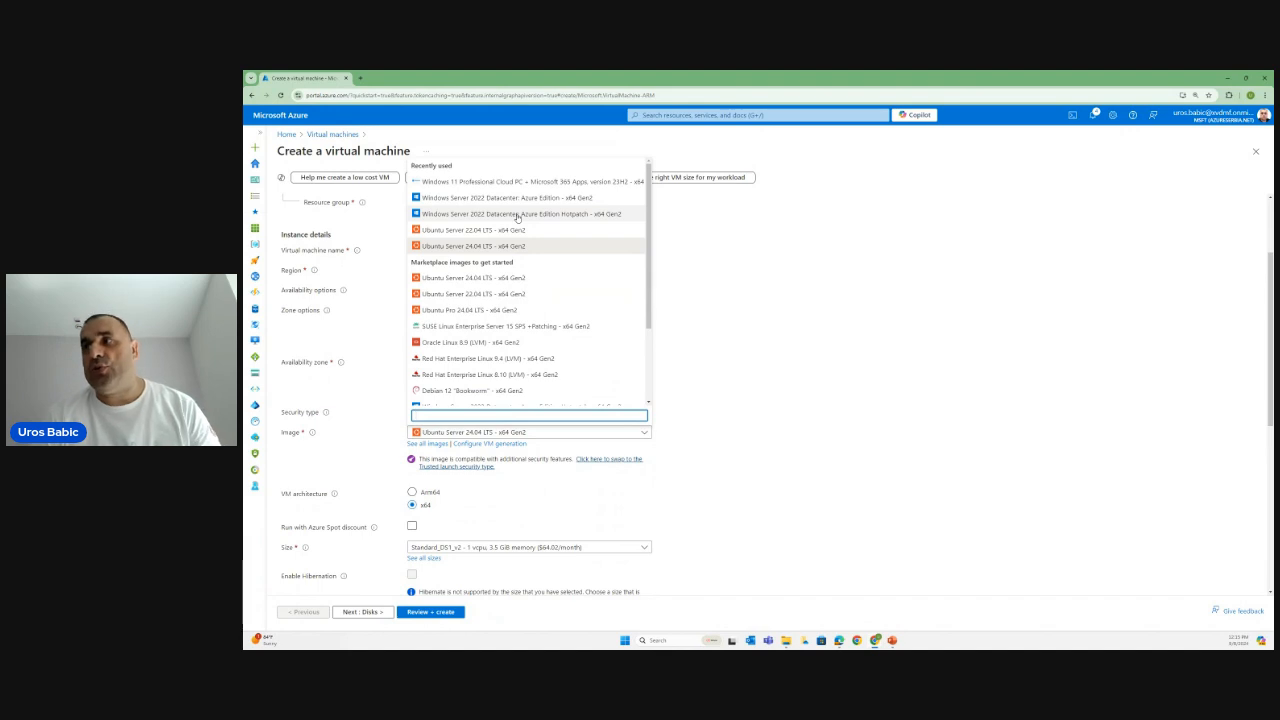
left_click(520, 214)
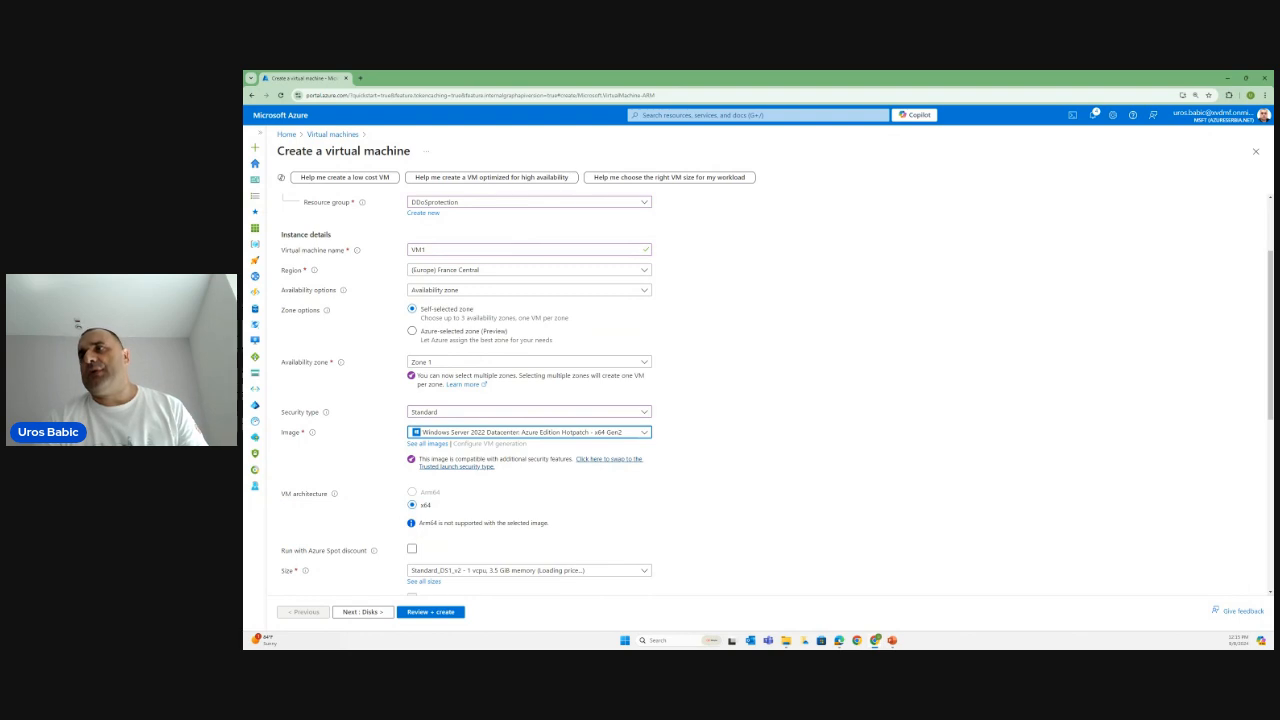
Enter azureuser as VM1's administrator username and fill in the administrator account password.
scroll(721, 397, "down", 1)
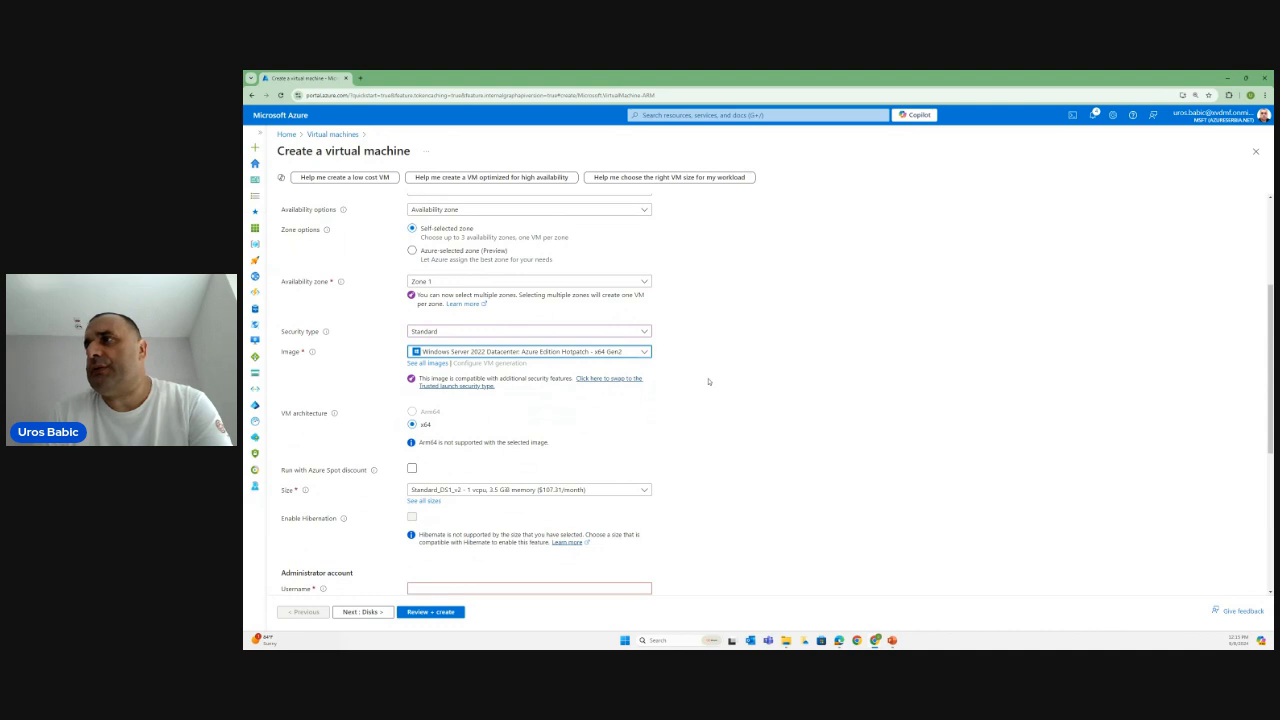
scroll(708, 381, "down", 2)
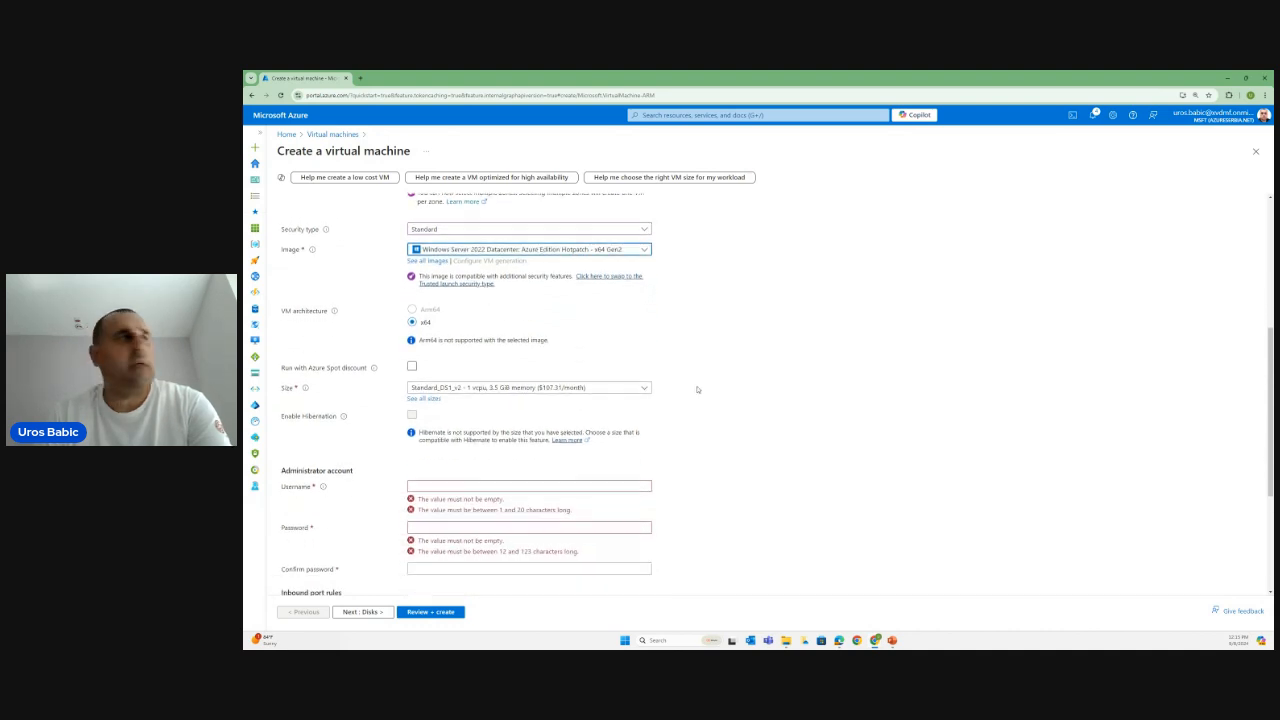
left_click(484, 466)
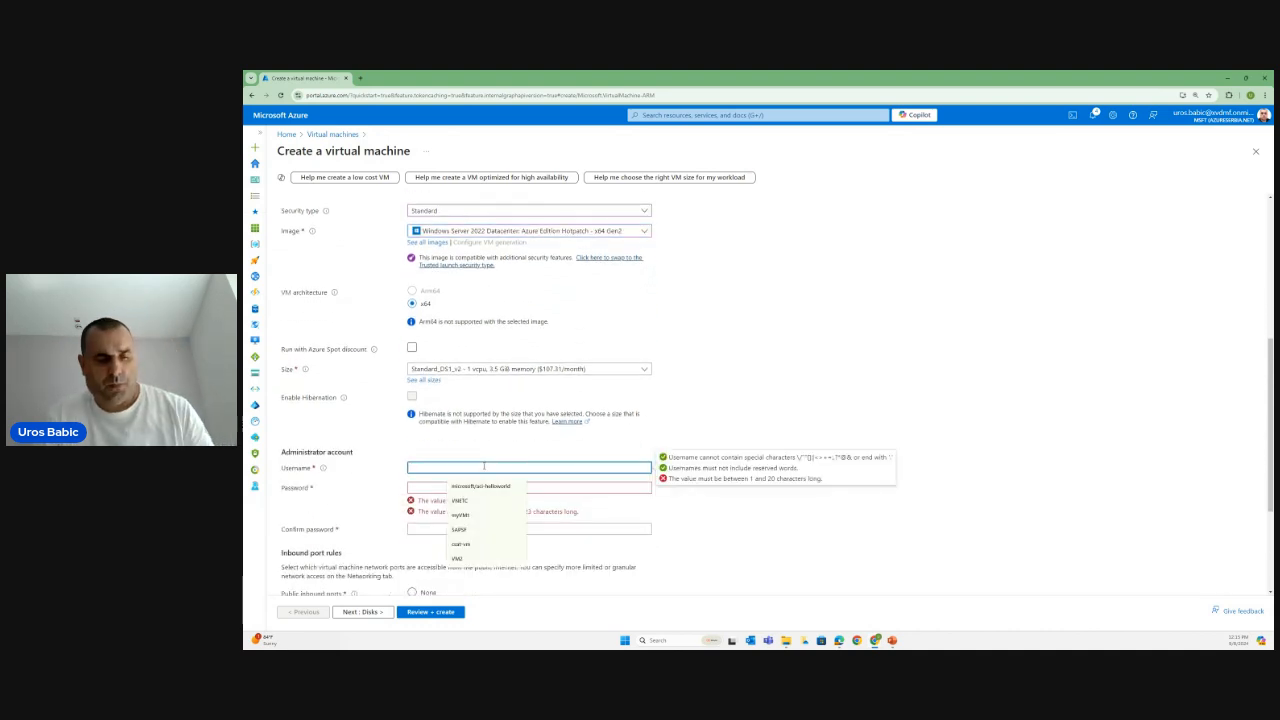
type("a")
left_click(484, 487)
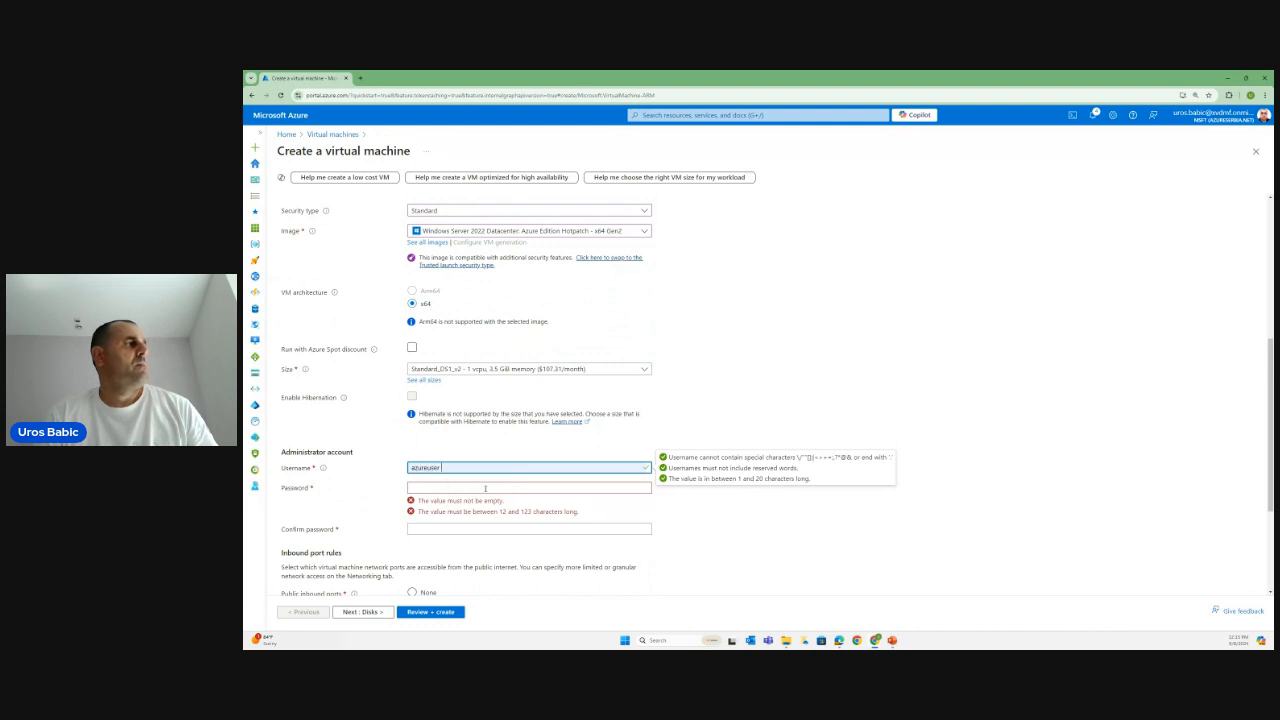
left_click(487, 486)
type("•••")
type("••")
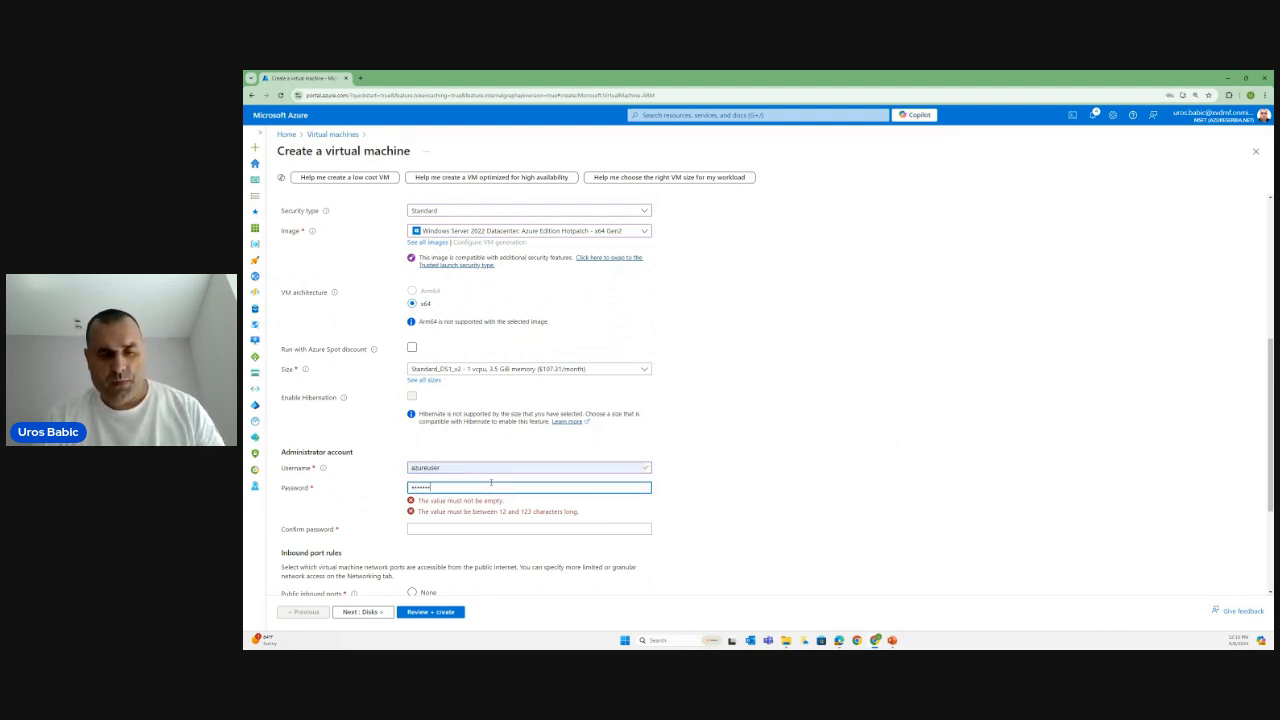
type("••")
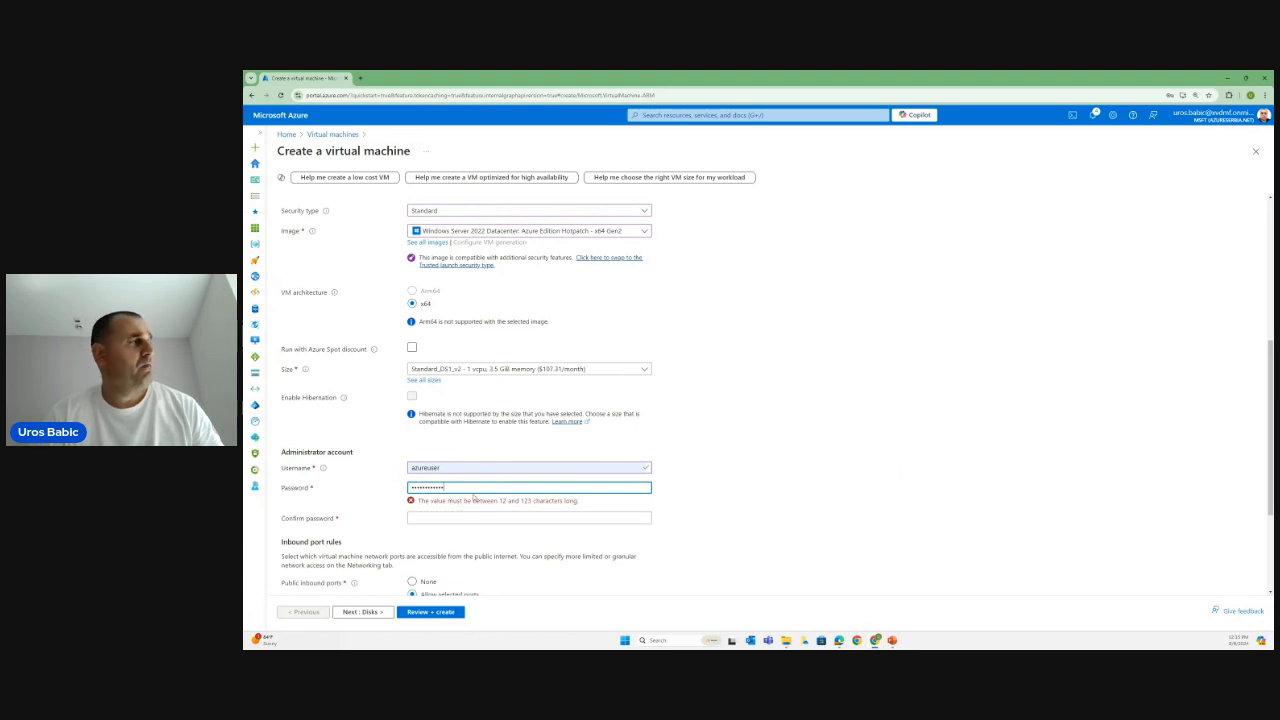
Fill in the confirmation of VM1's administrator account password.
left_click(452, 508)
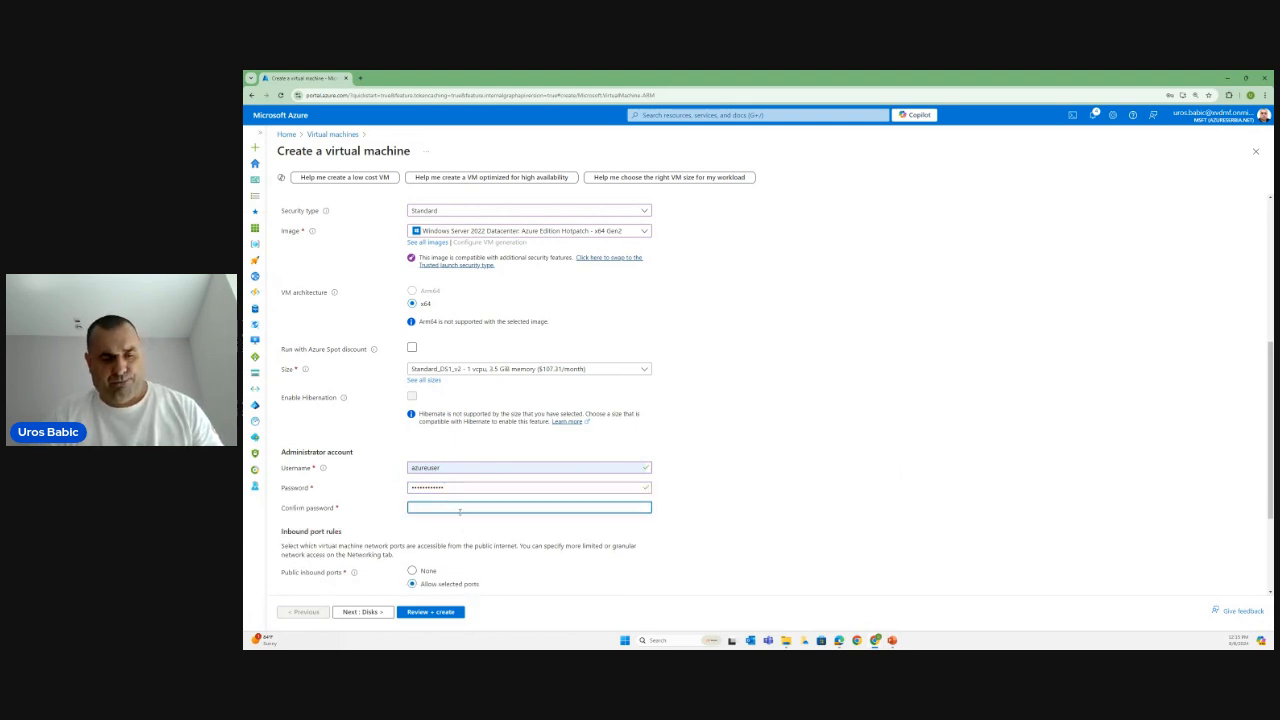
type("••••••")
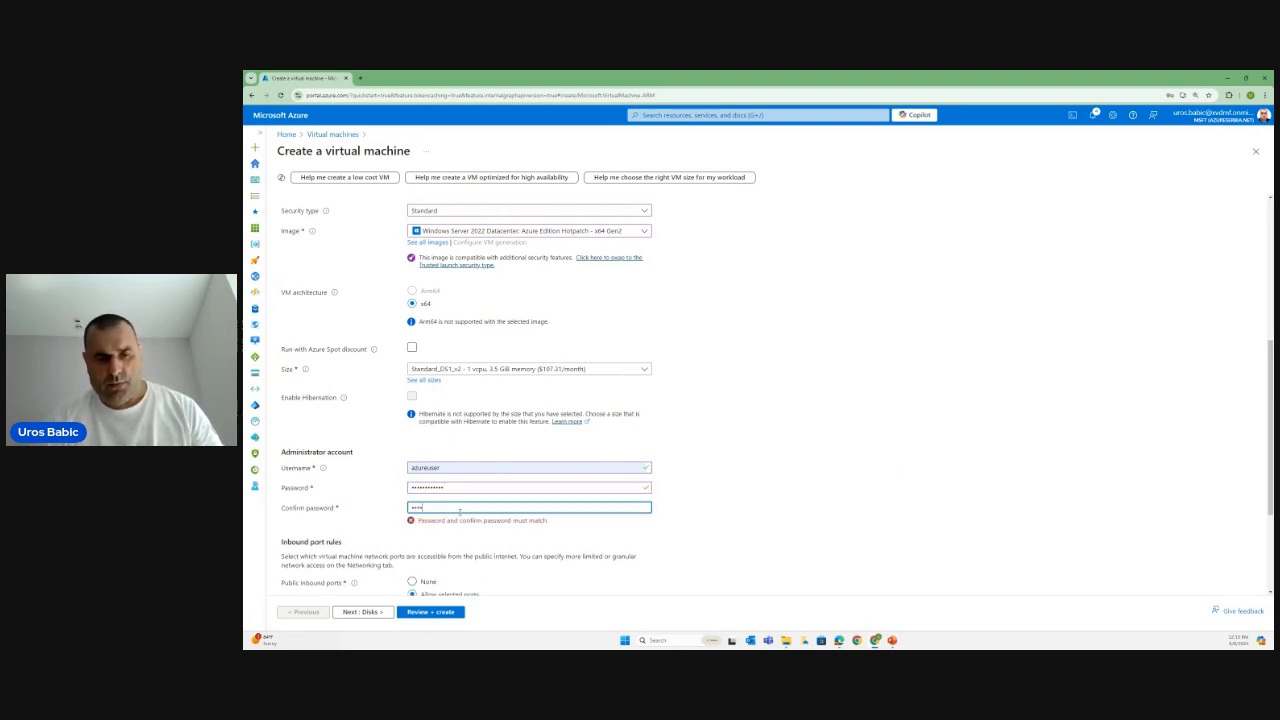
type("••••••")
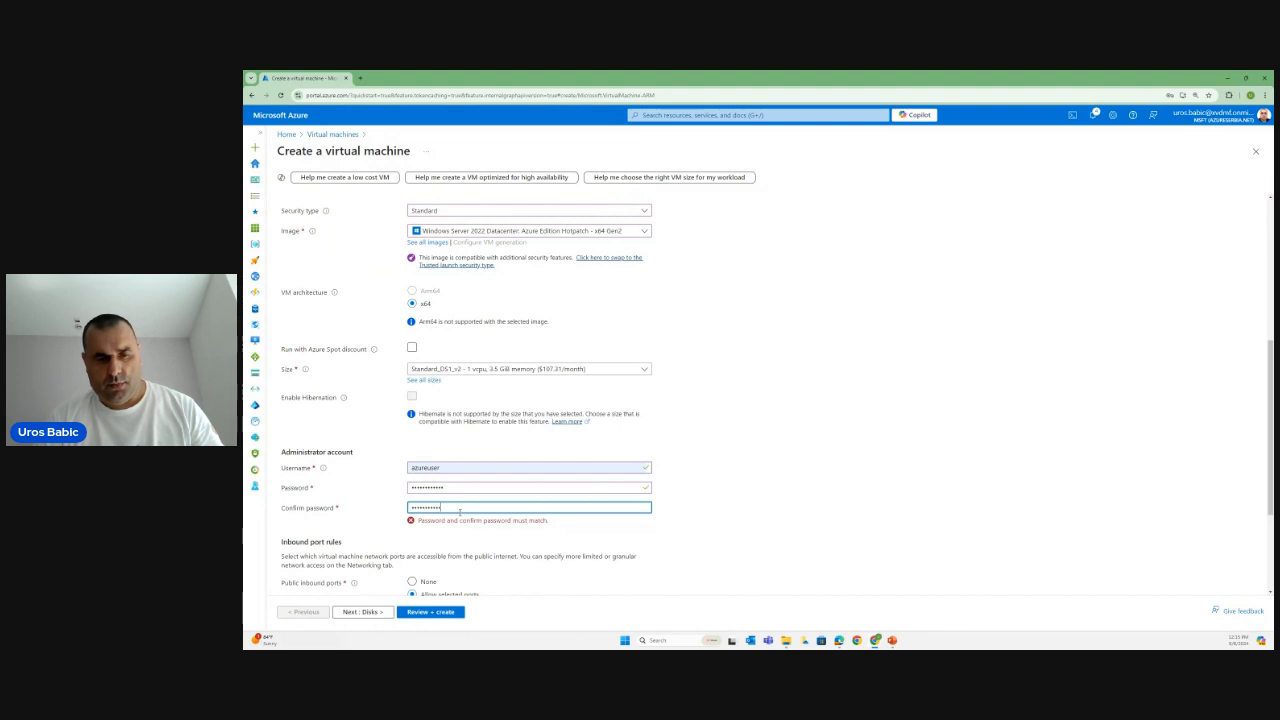
scroll(459, 540, "down", 2)
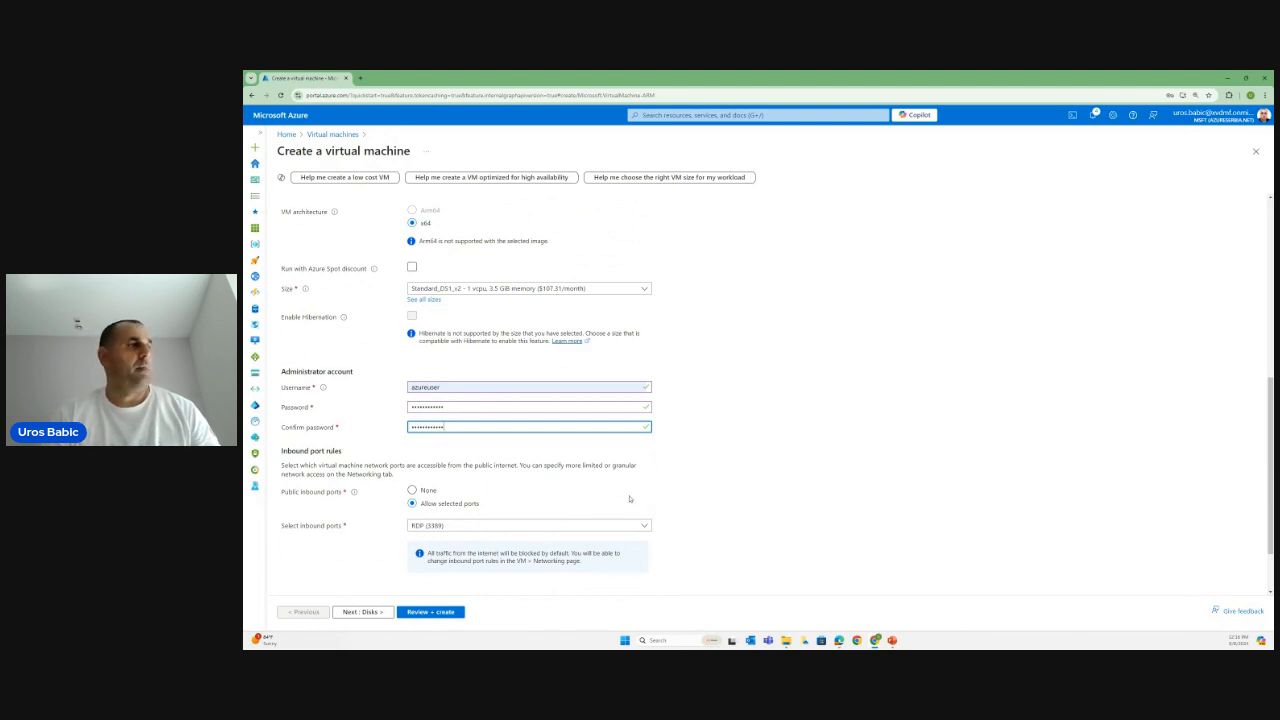
left_click(598, 522)
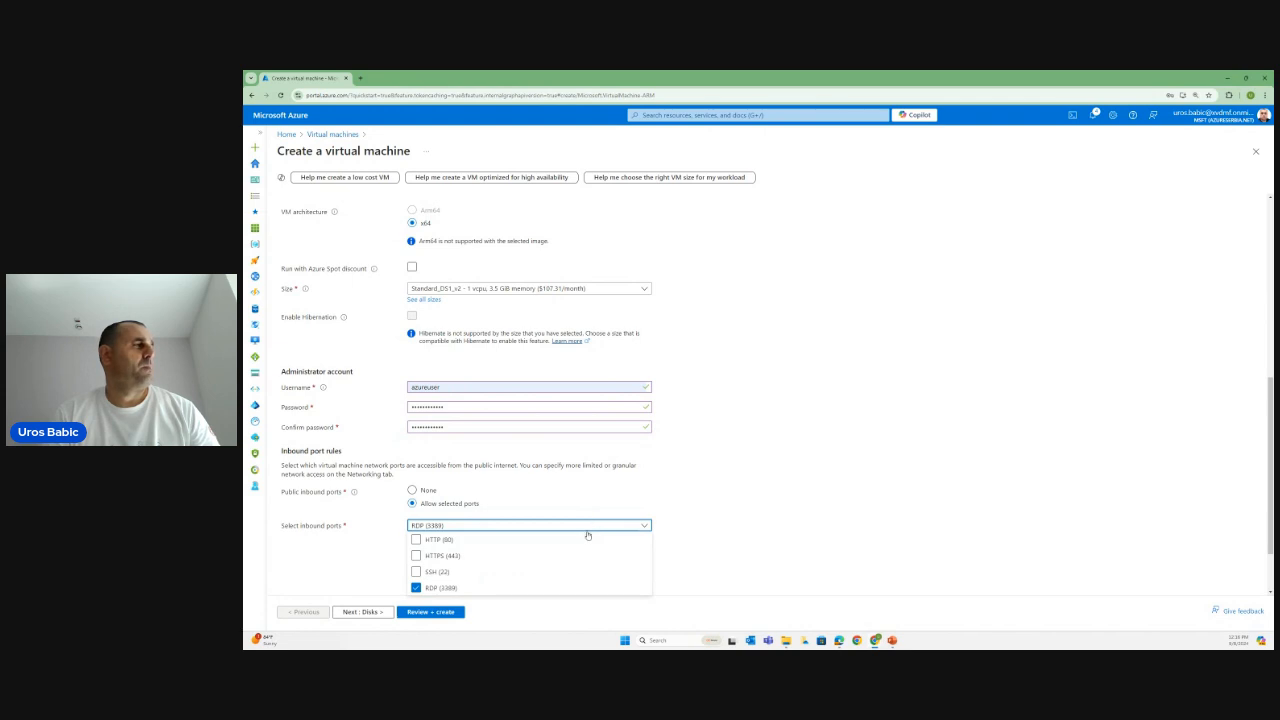
left_click(584, 590)
left_click(820, 561)
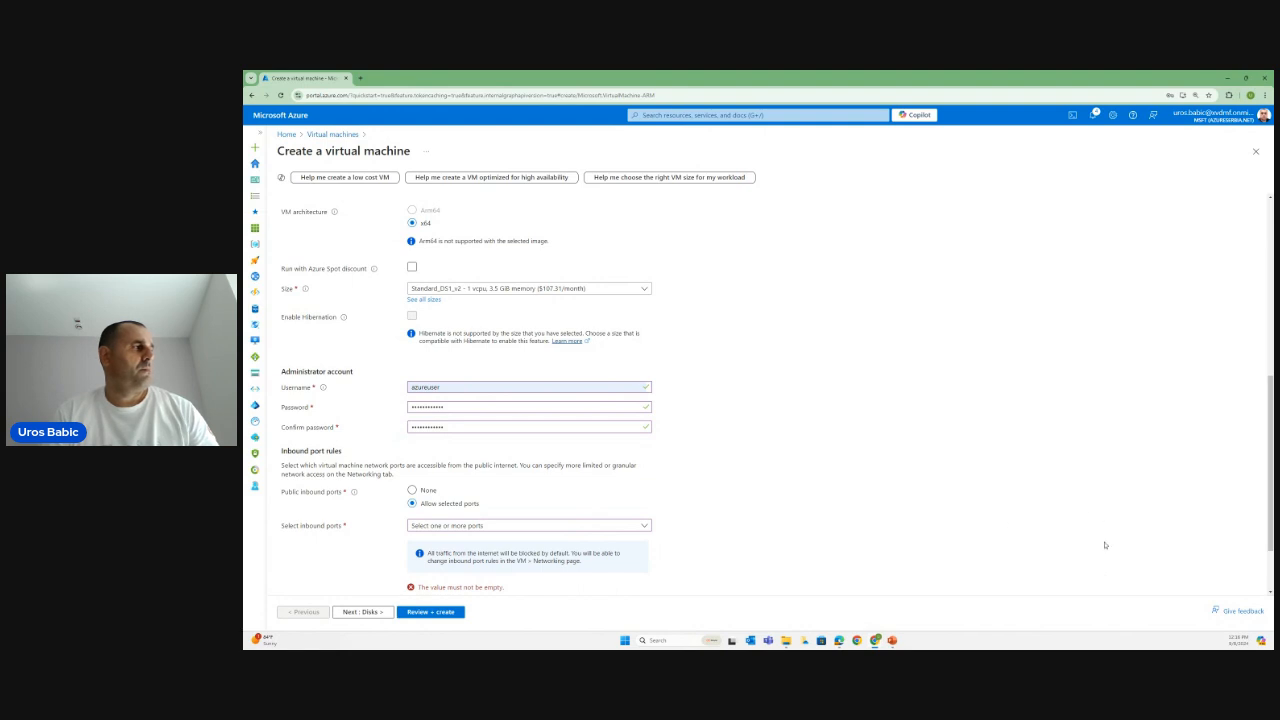
left_click(508, 527)
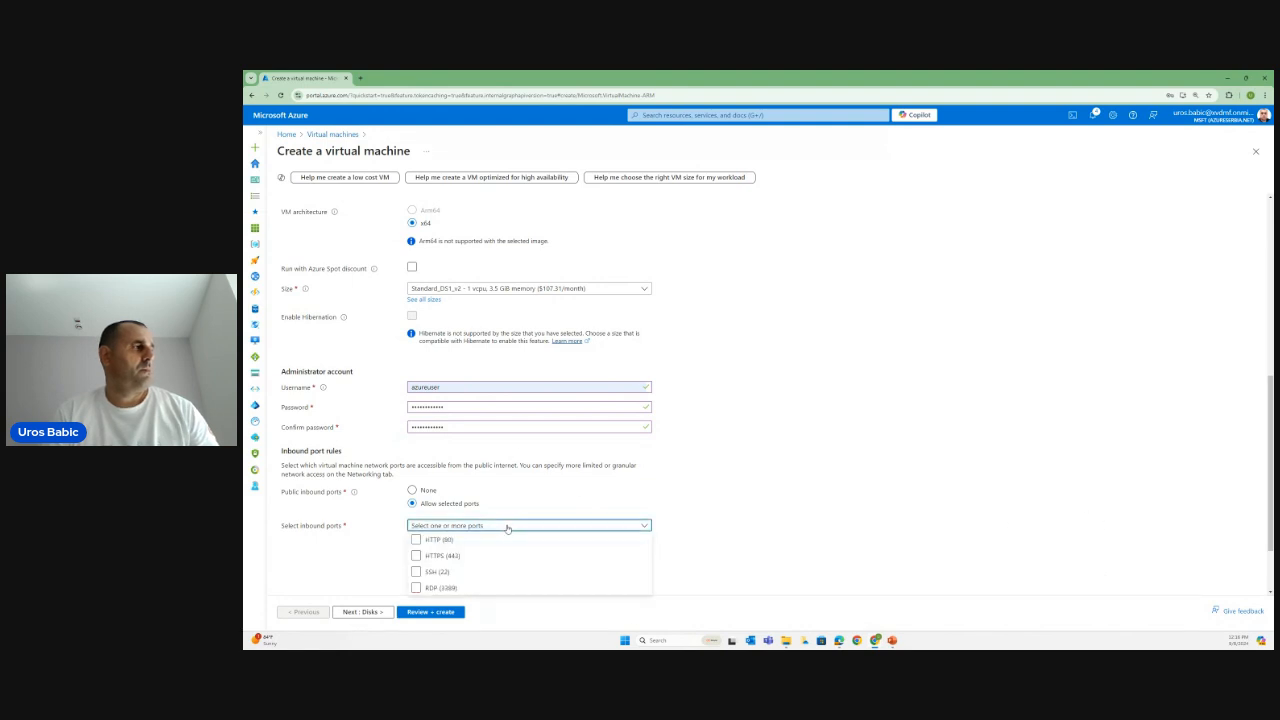
left_click(485, 587)
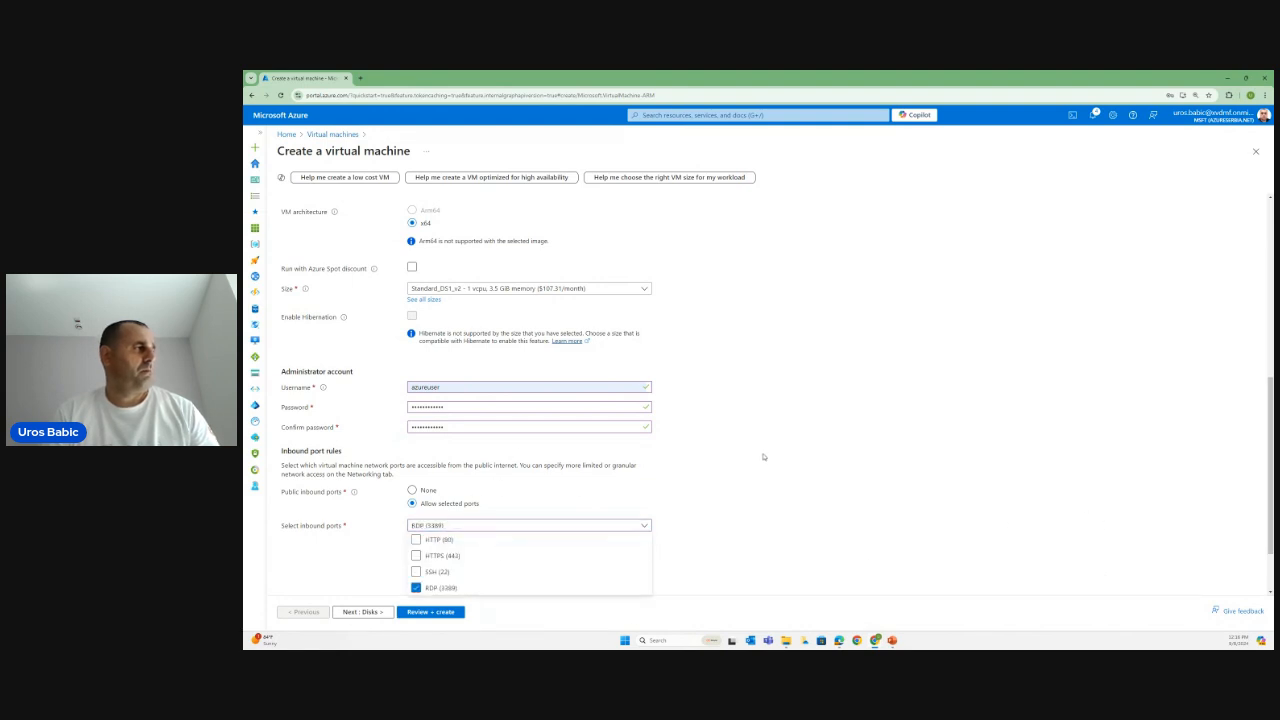
Set VM1's public inbound ports to None and its OS disk type to locally-redundant Standard SSD.
left_click(411, 491)
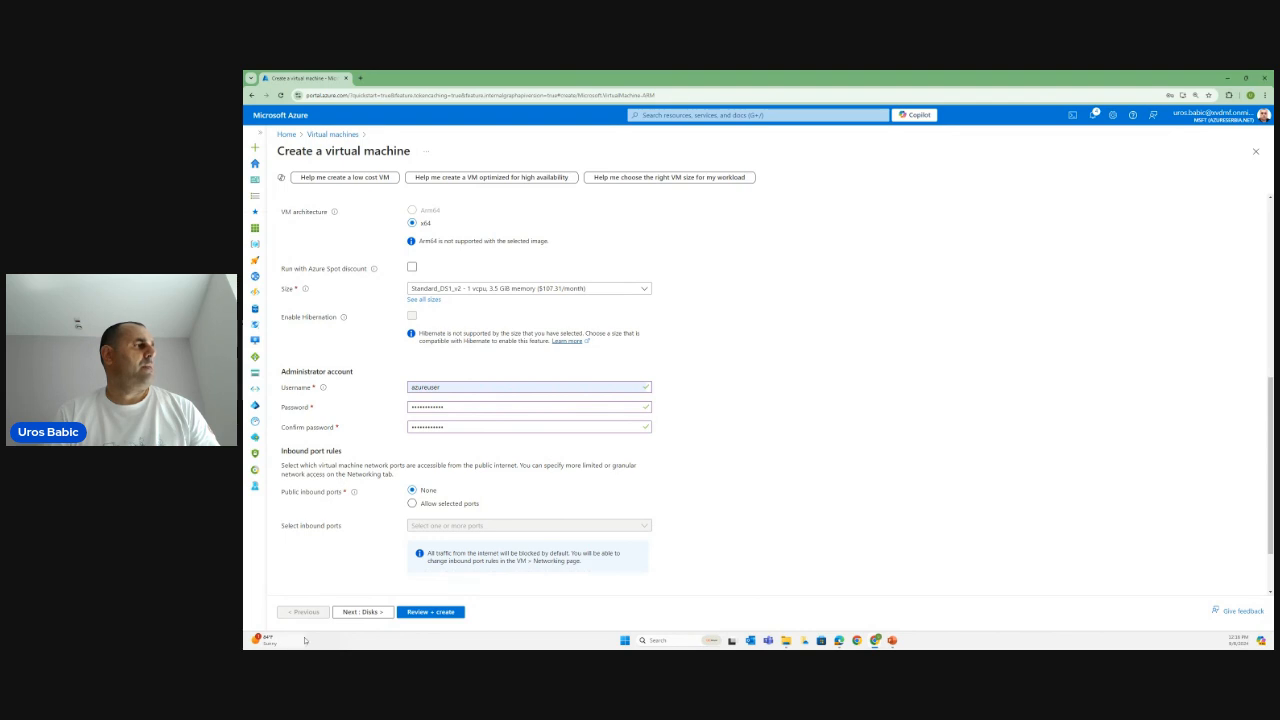
left_click(343, 612)
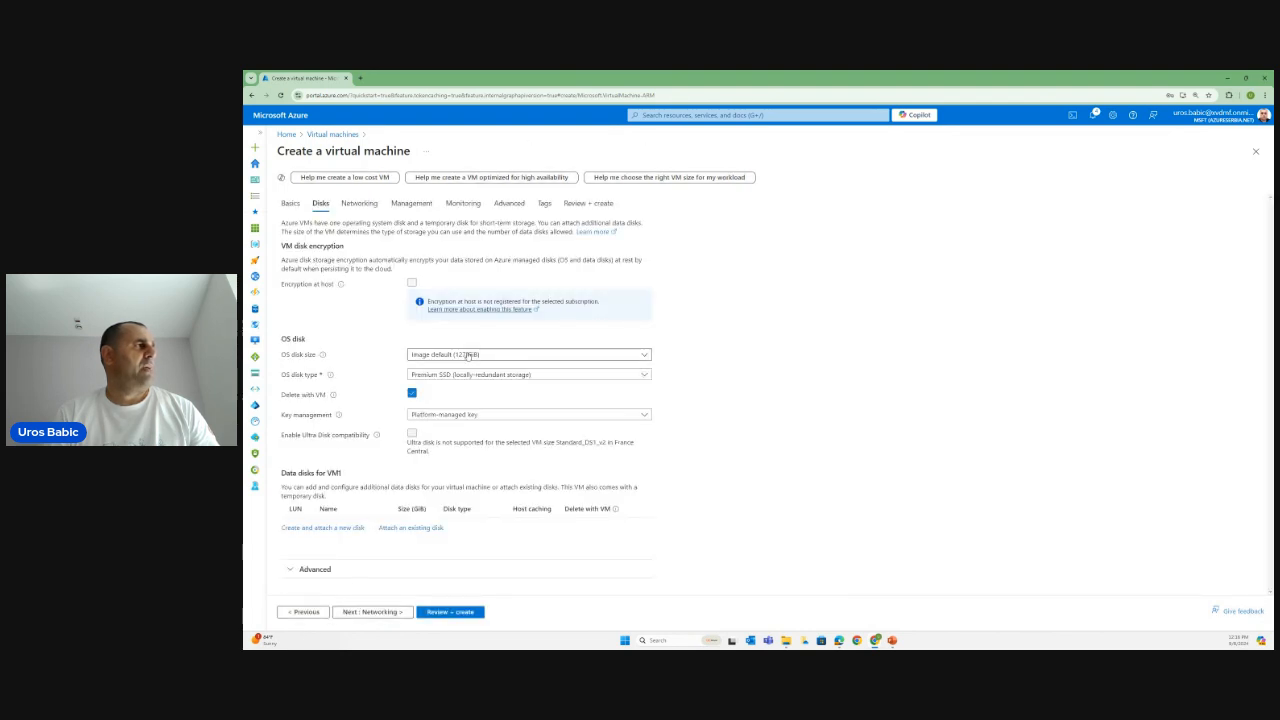
left_click(470, 374)
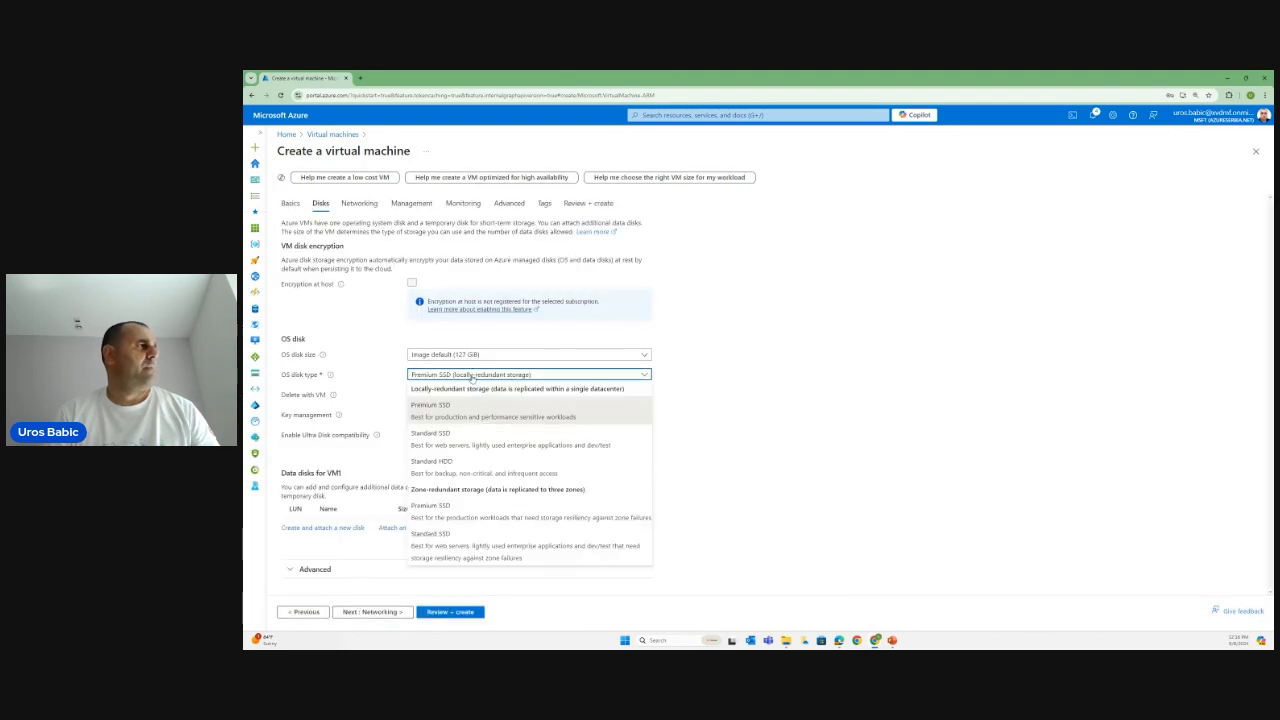
left_click(471, 434)
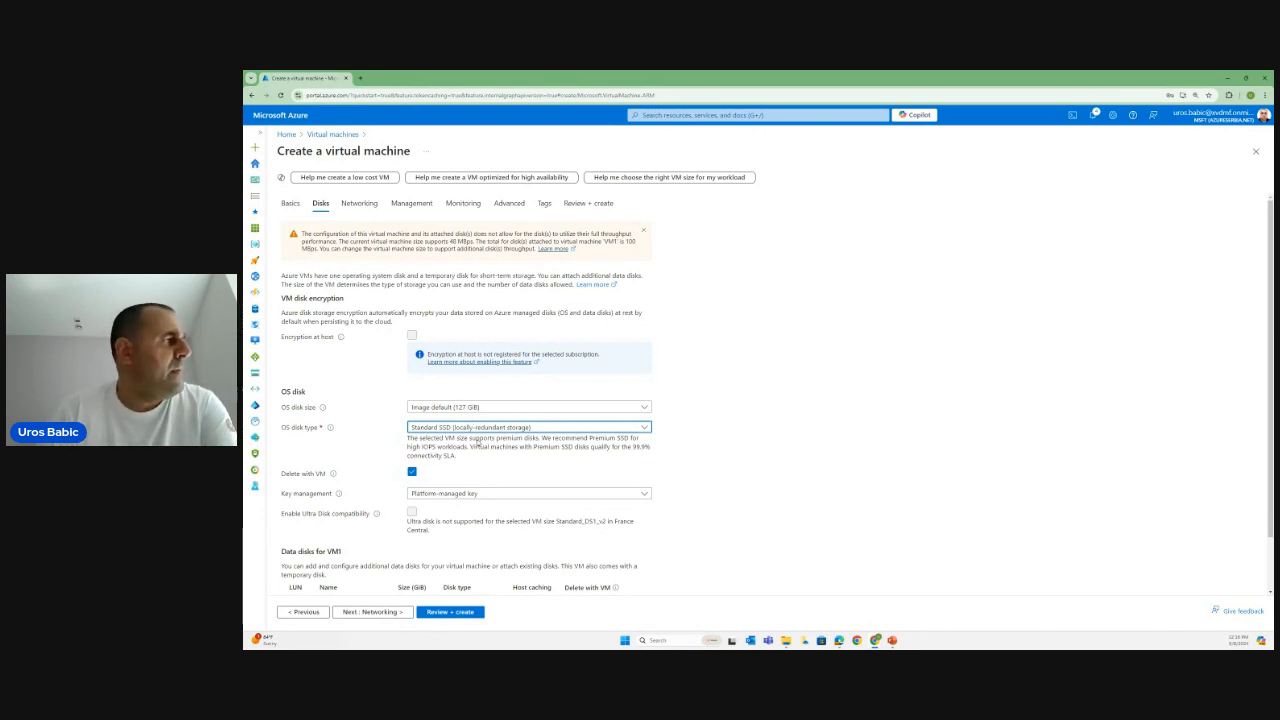
scroll(476, 438, "down", 1)
scroll(477, 441, "up", 1)
Select VNET-DDoS as VM1's virtual network and set its public IP to None.
left_click(365, 207)
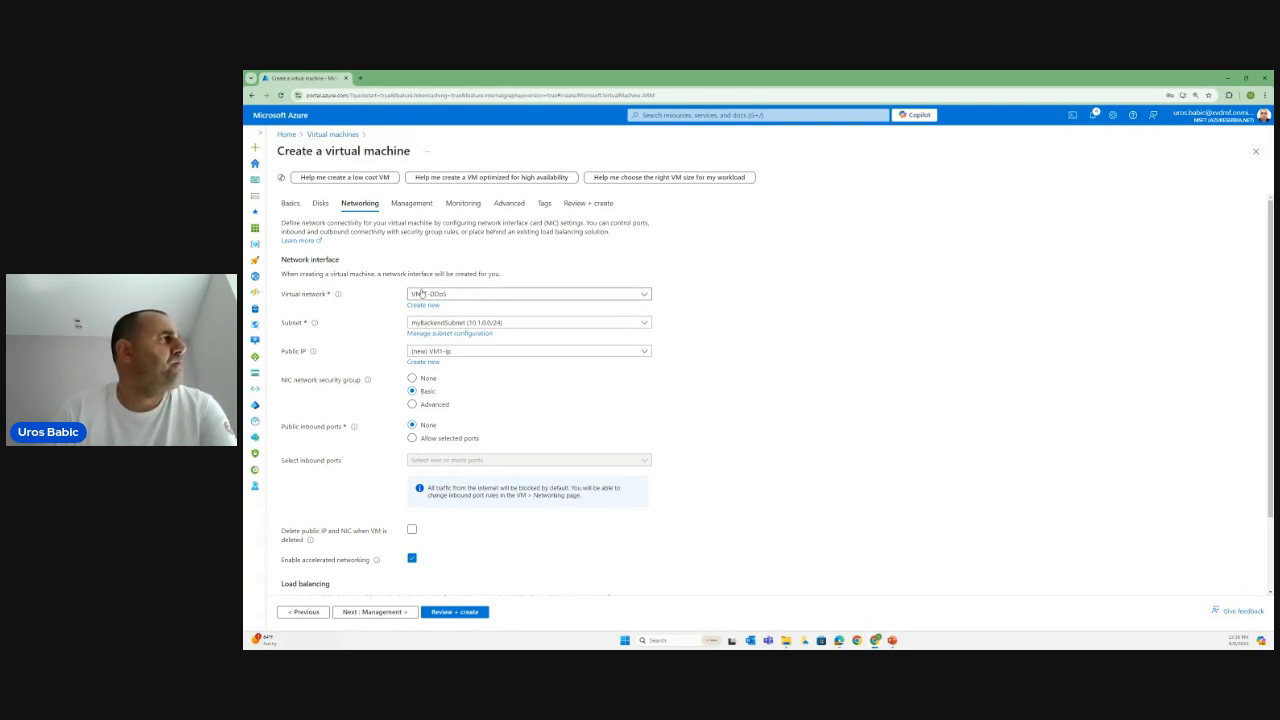
left_click(430, 293)
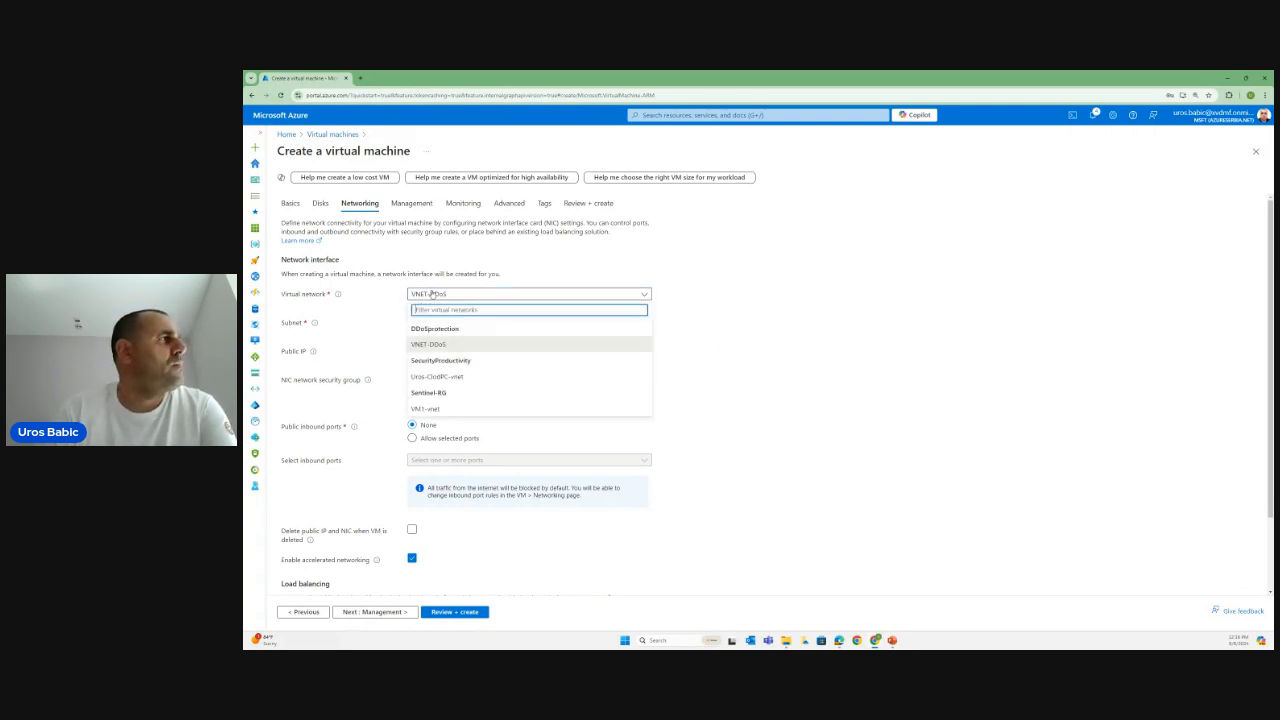
left_click(432, 346)
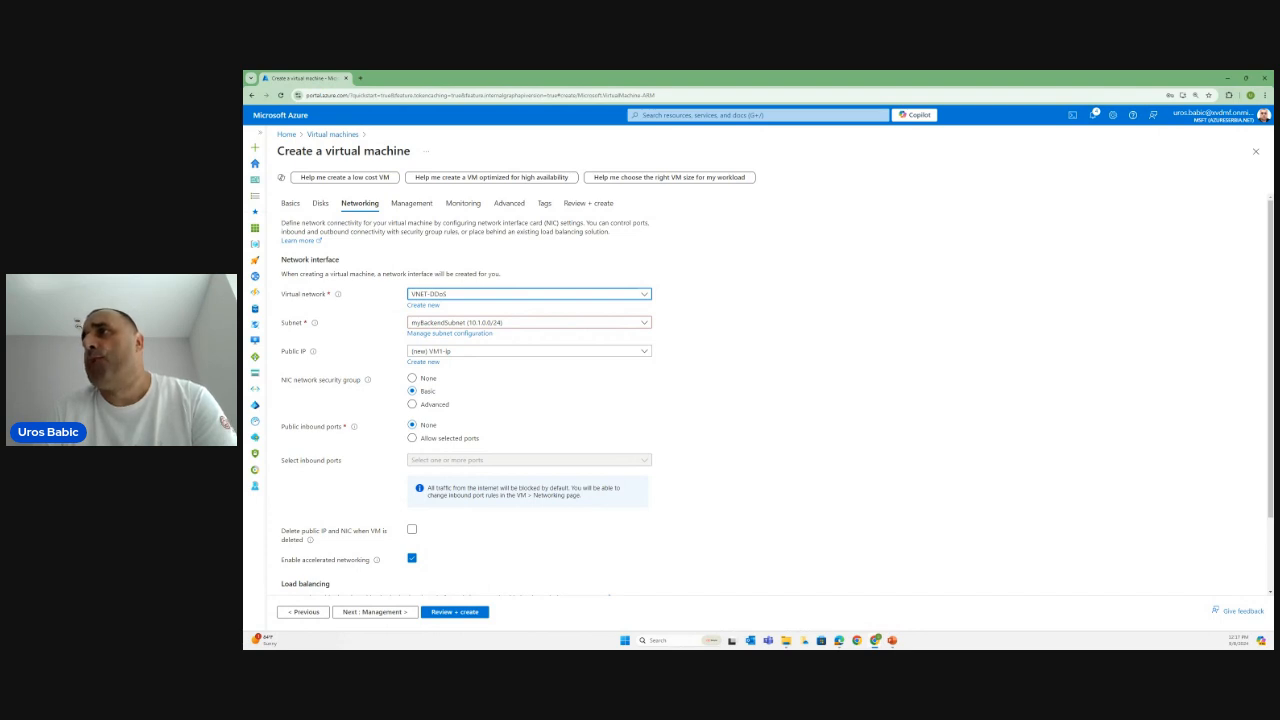
left_click(529, 353)
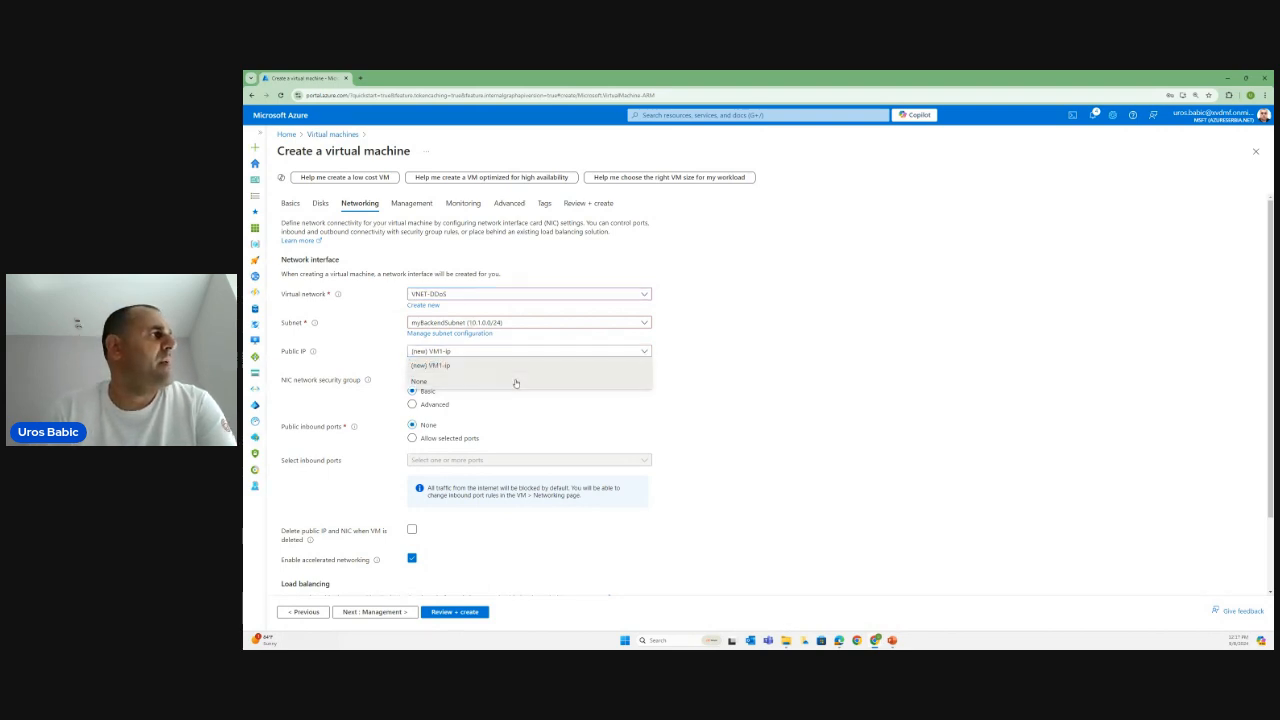
left_click(516, 382)
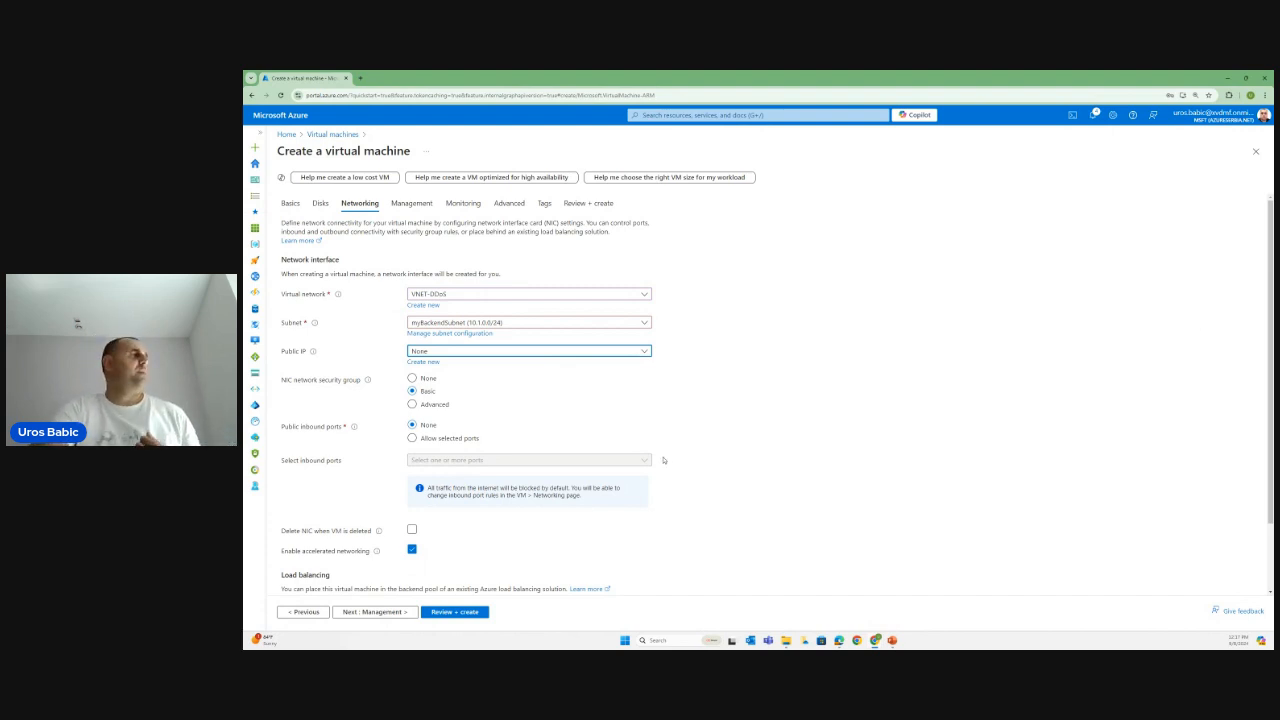
Set VM1's NIC network security group to Advanced and place the machine behind the Azure load balancer myLoadBalancer.
left_click(424, 405)
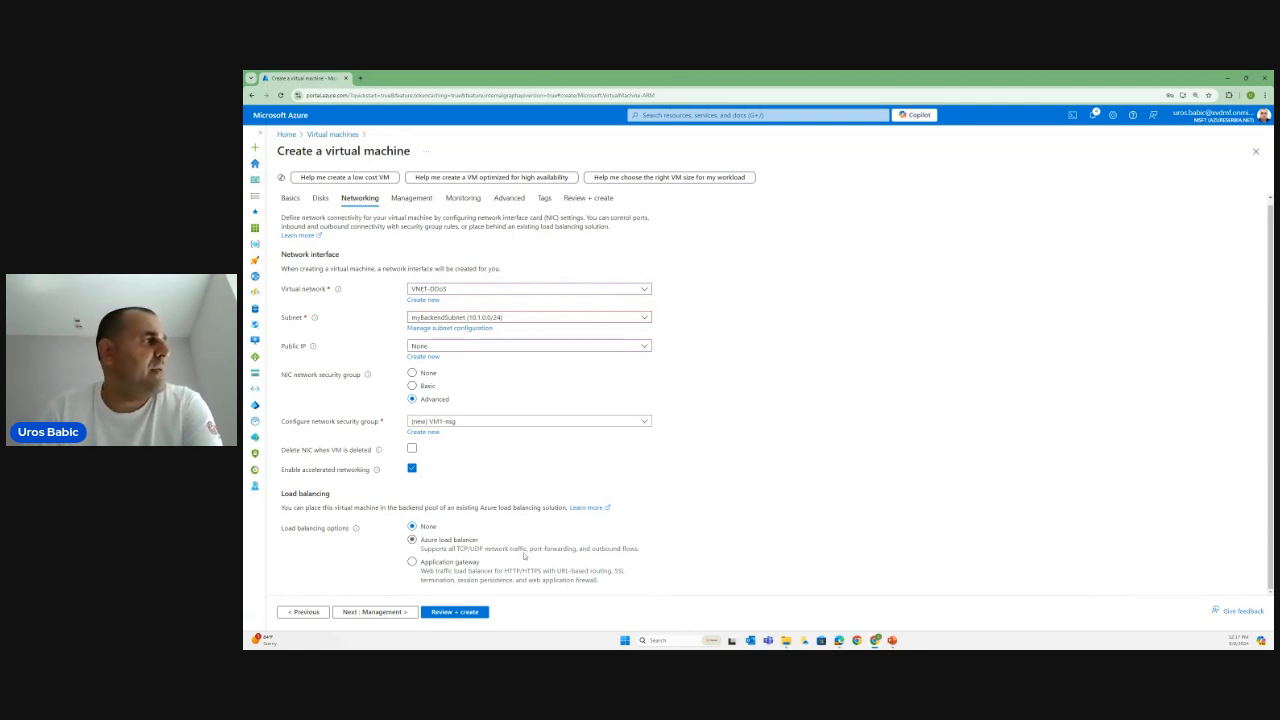
left_click(477, 543)
scroll(763, 497, "down", 1)
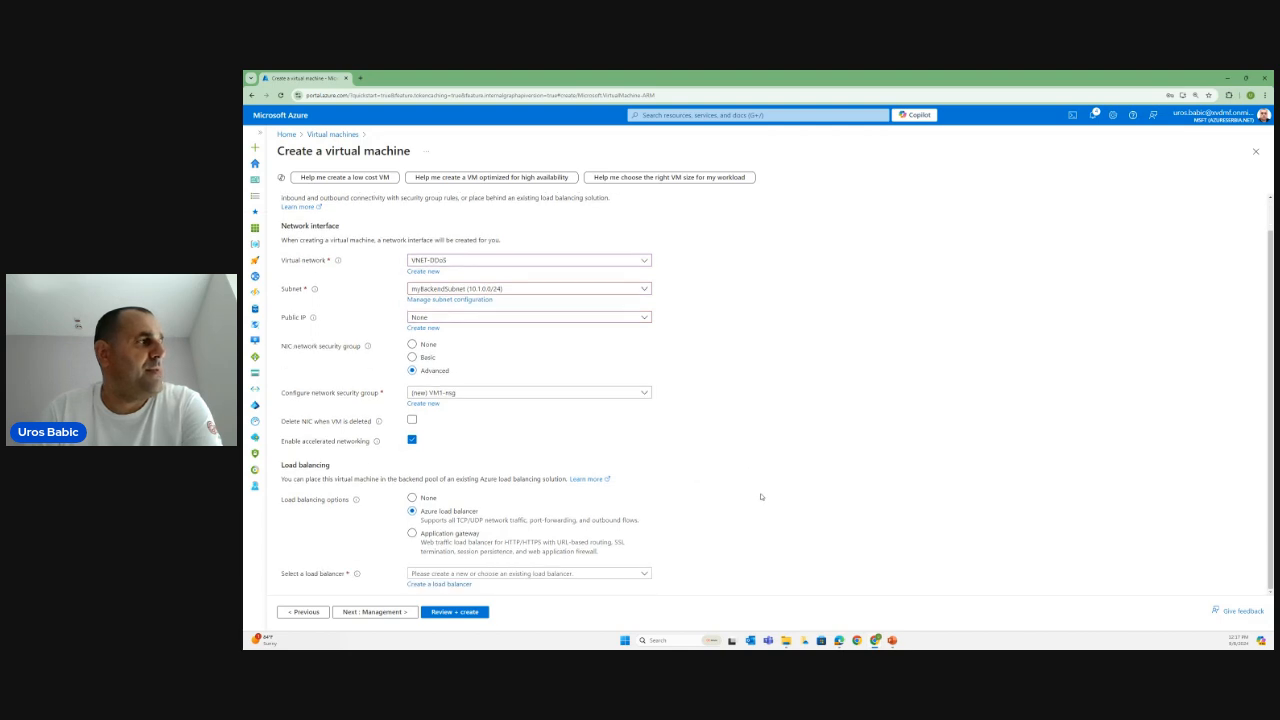
left_click(586, 576)
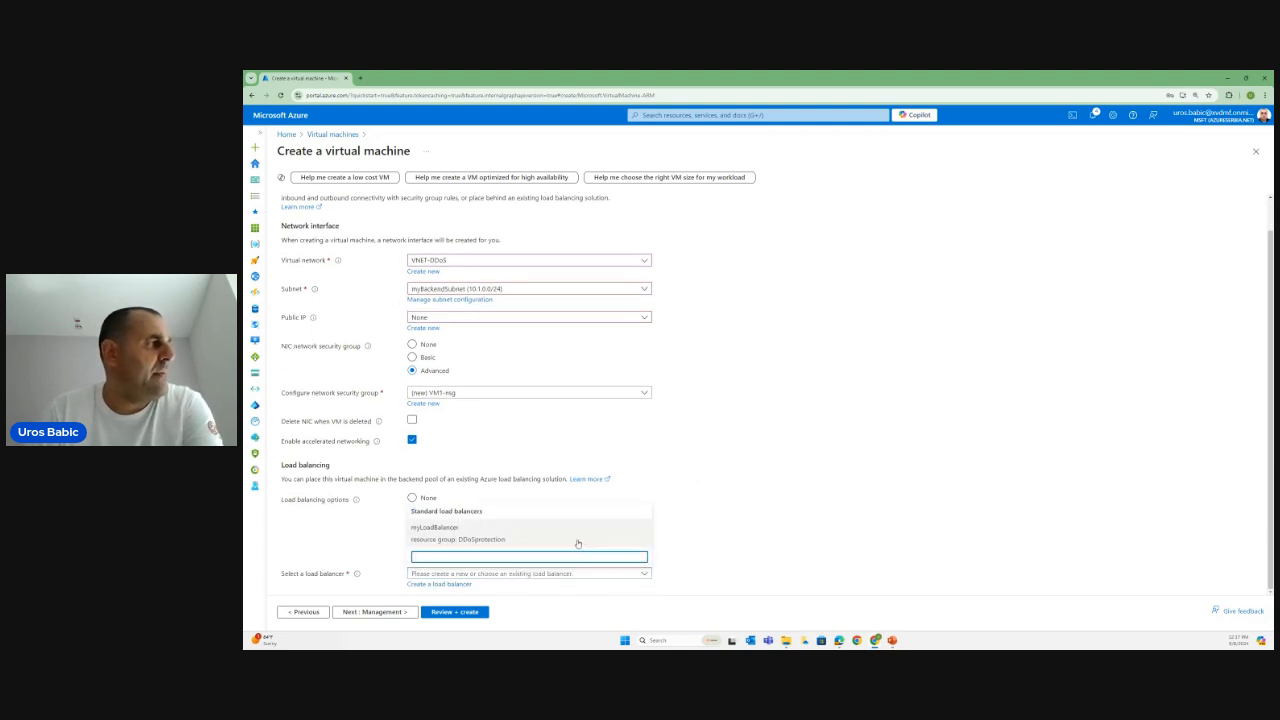
left_click(545, 540)
scroll(571, 543, "down", 1)
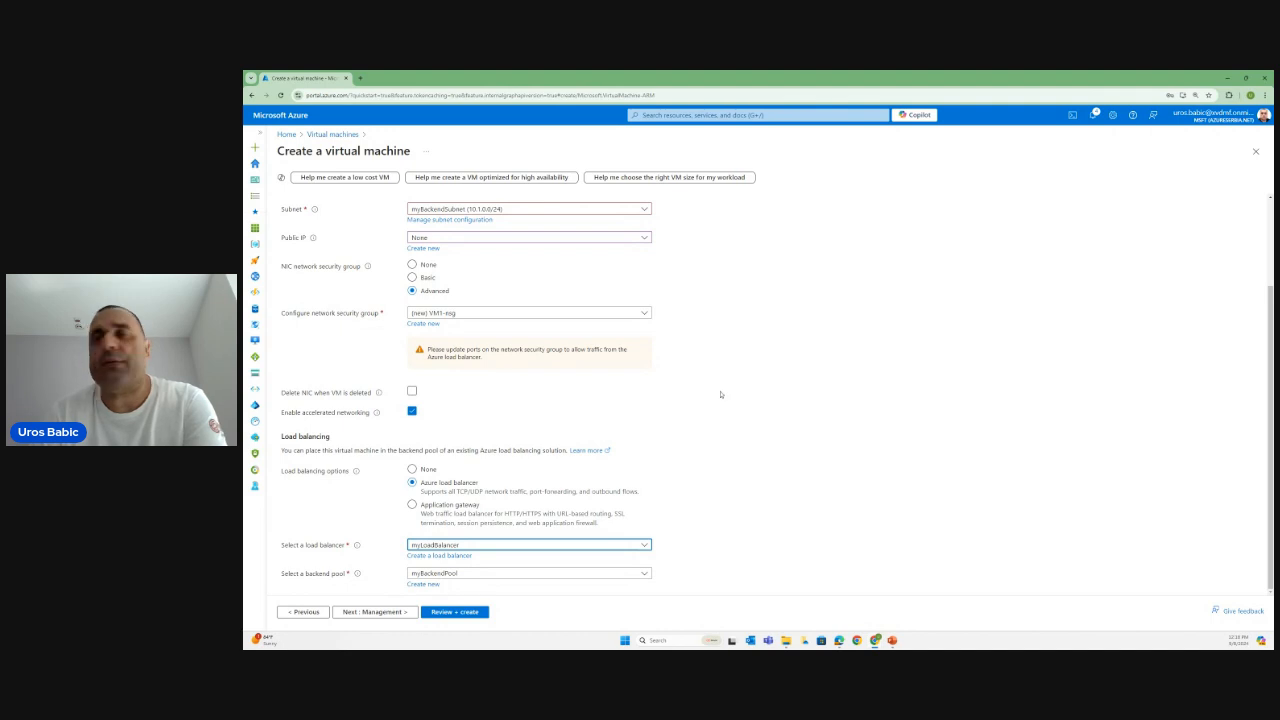
Start creating a new network security group for VM1's network interface and name it myNSG.
scroll(540, 440, "up", 2)
scroll(507, 420, "up", 1)
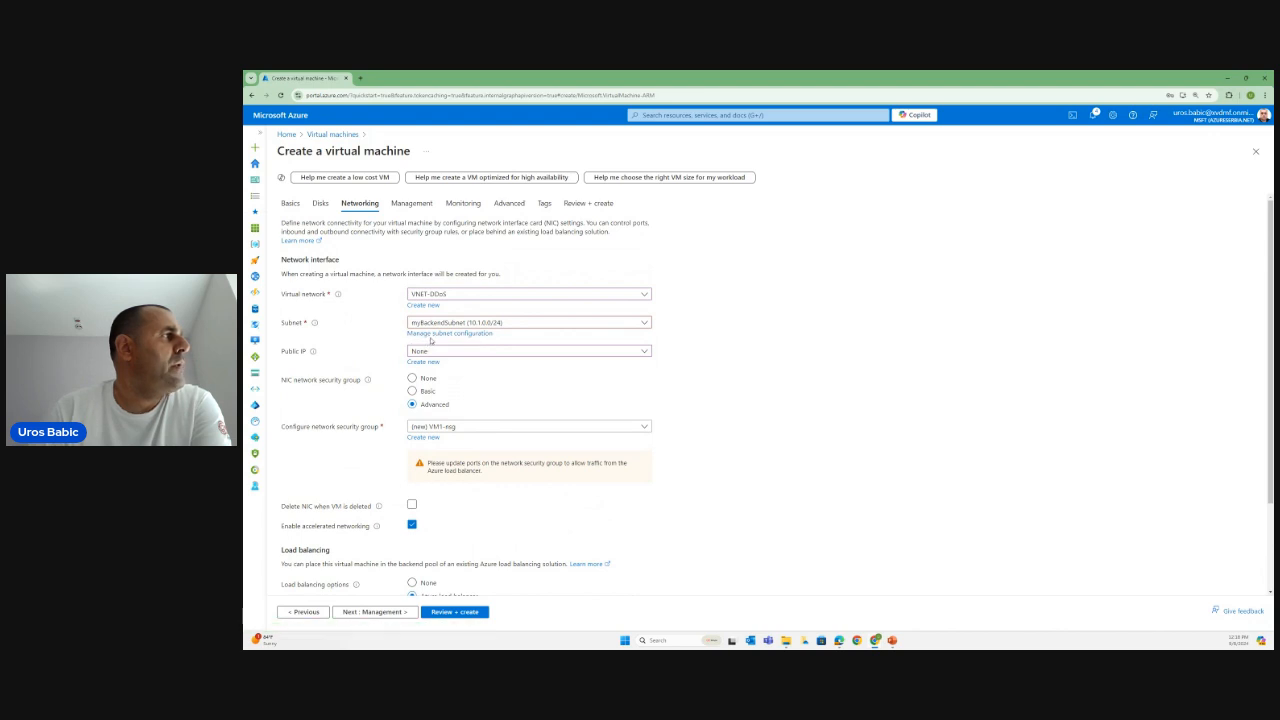
scroll(424, 390, "down", 3)
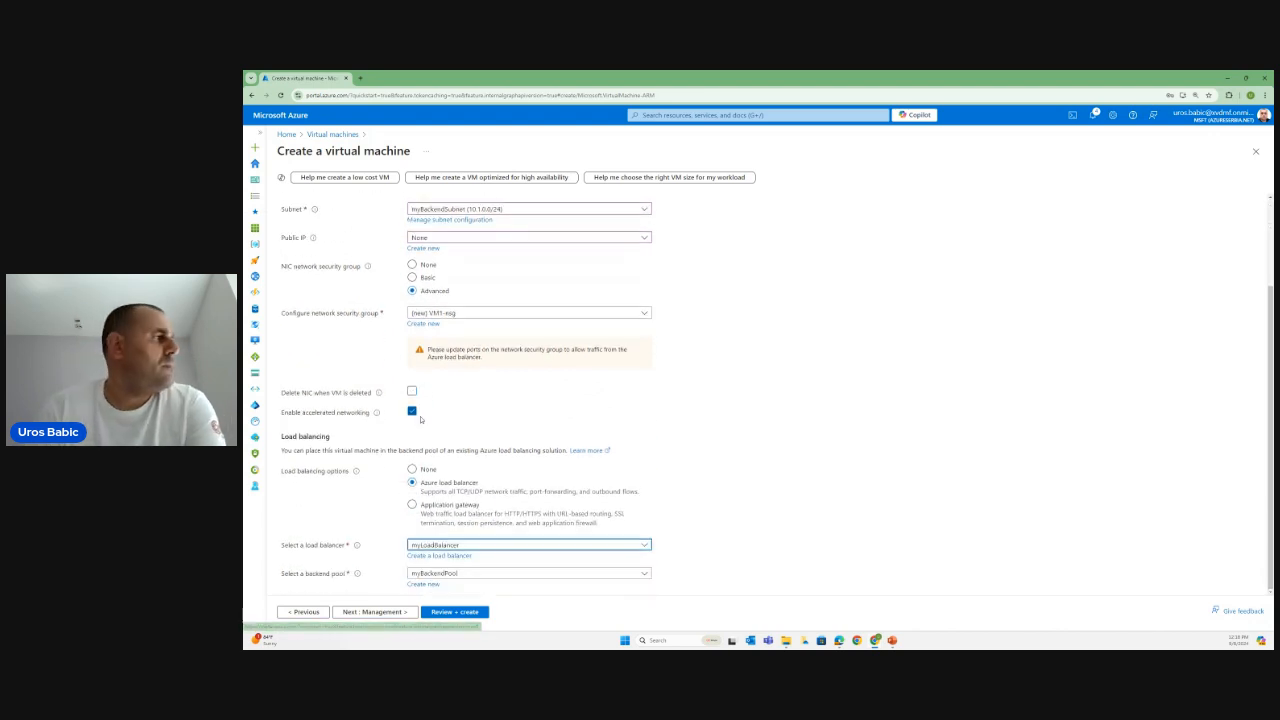
scroll(421, 419, "up", 2)
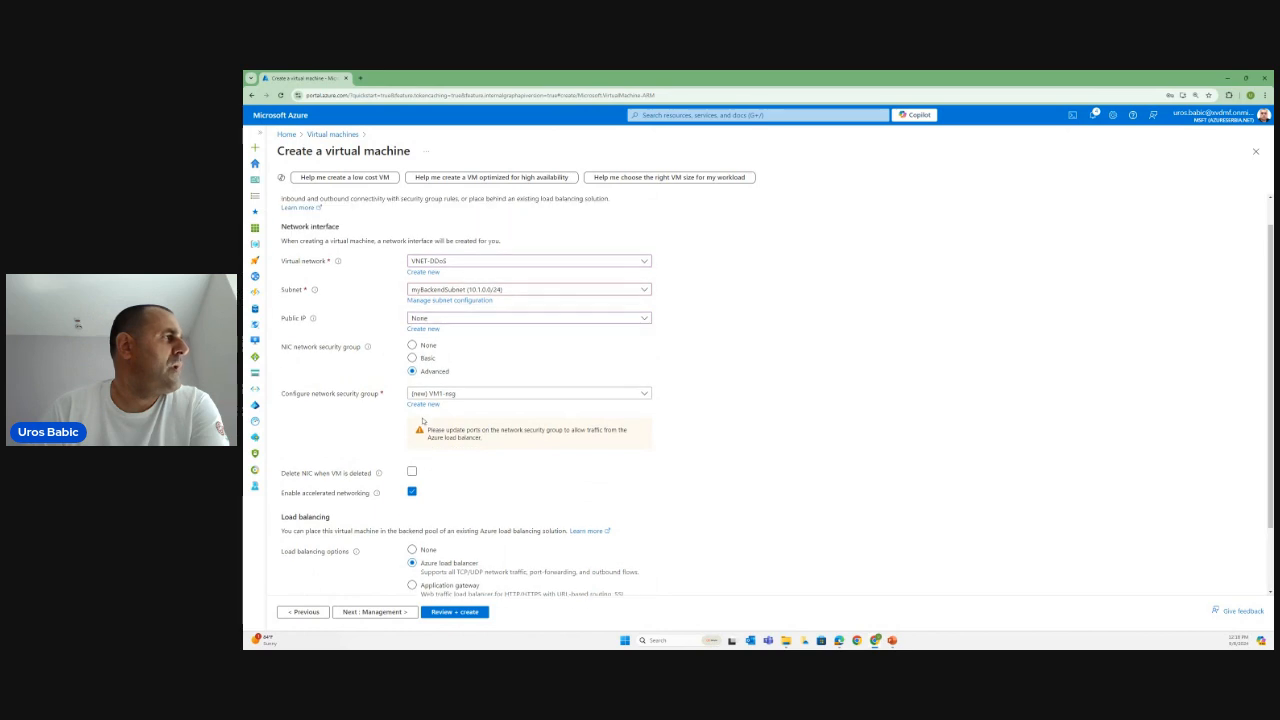
scroll(423, 421, "up", 1)
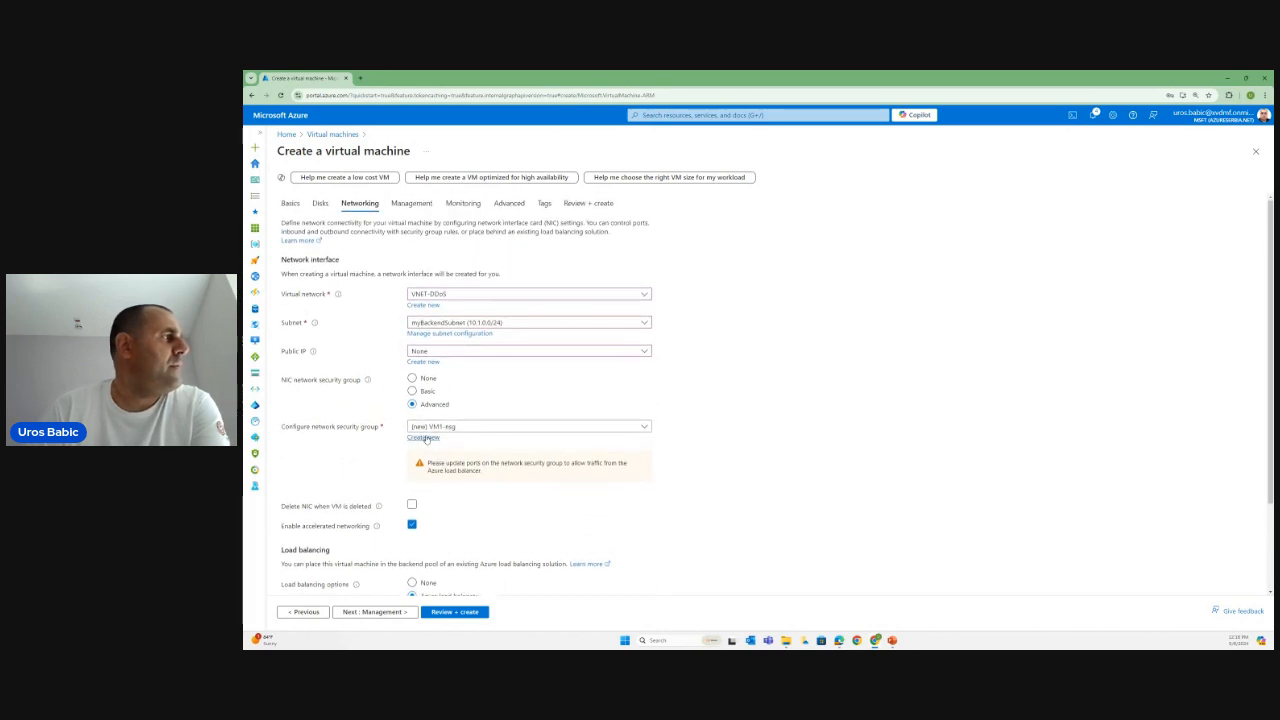
left_click(423, 437)
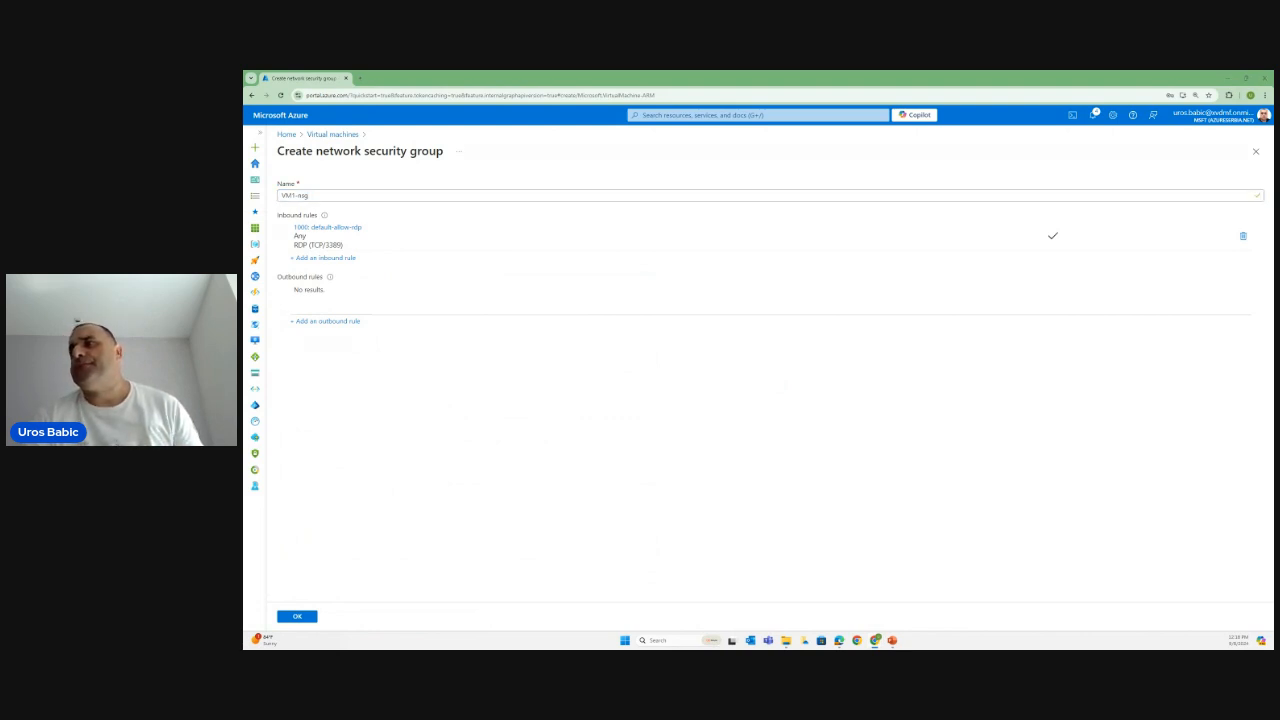
left_click_drag(314, 195, 245, 200)
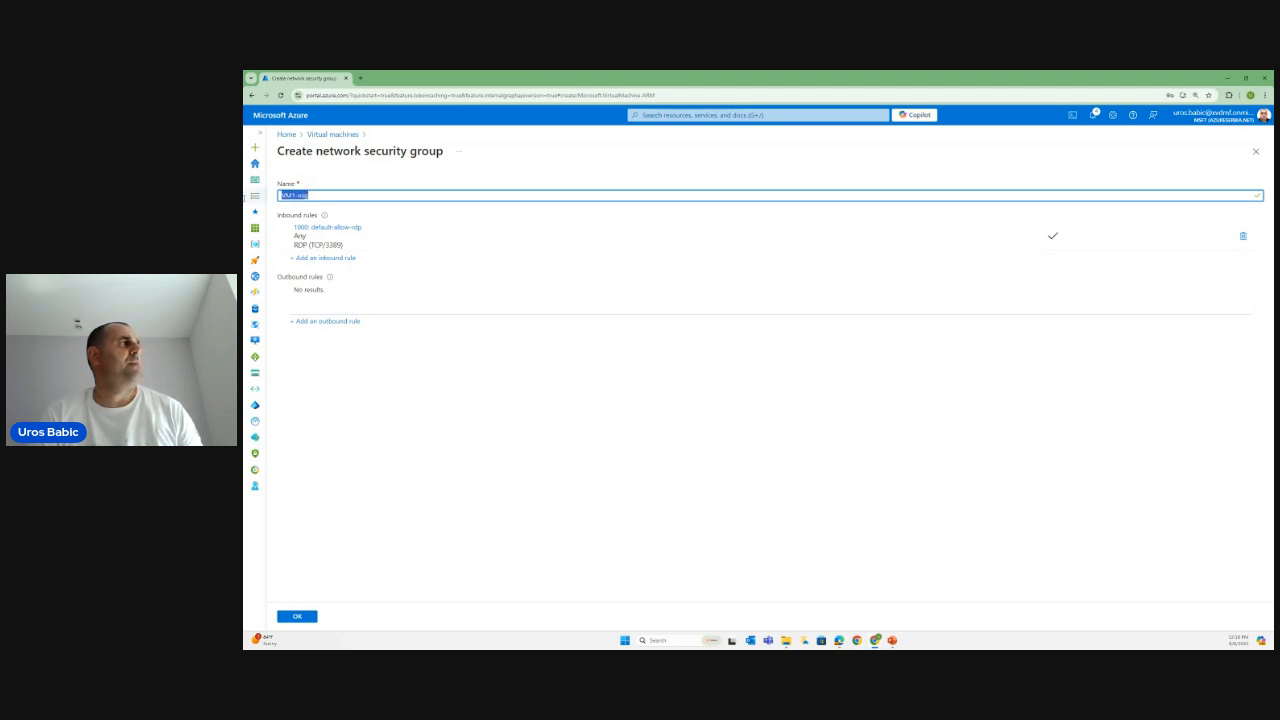
type("myNSG")
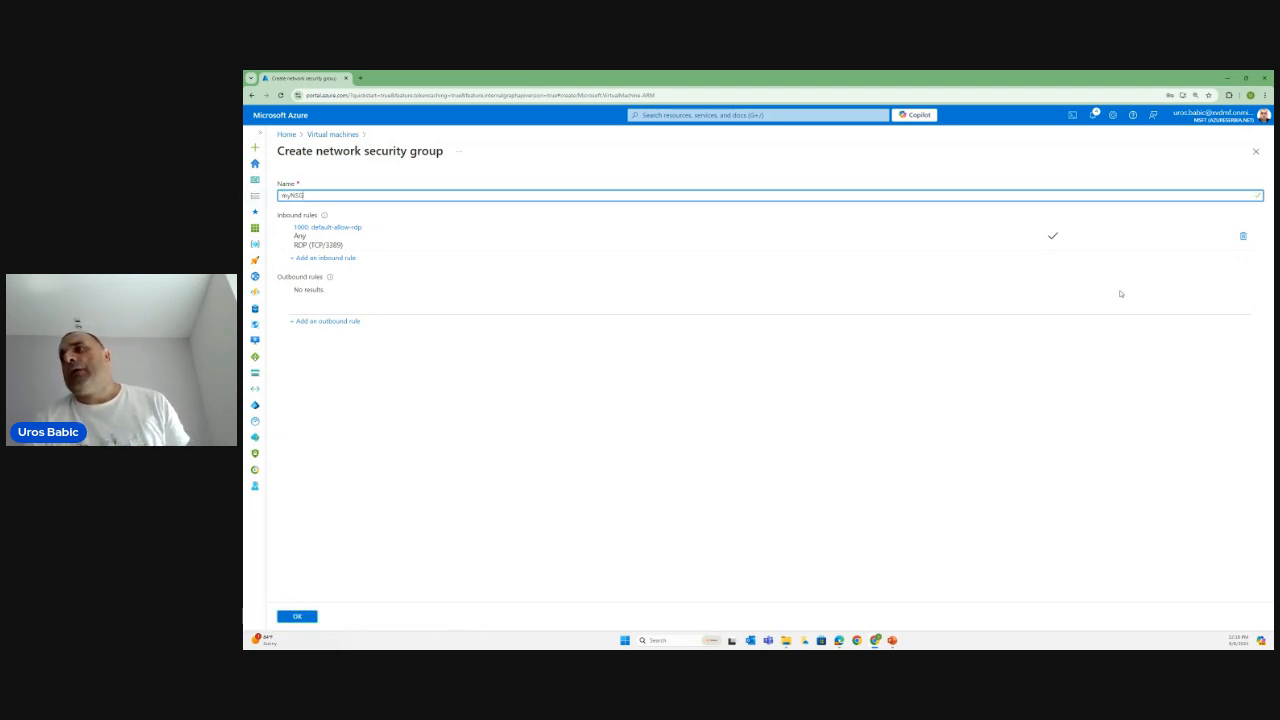
Add an inbound rule named myNSGRule to myNSG for the HTTP service from any source, with priority 100.
left_click(342, 258)
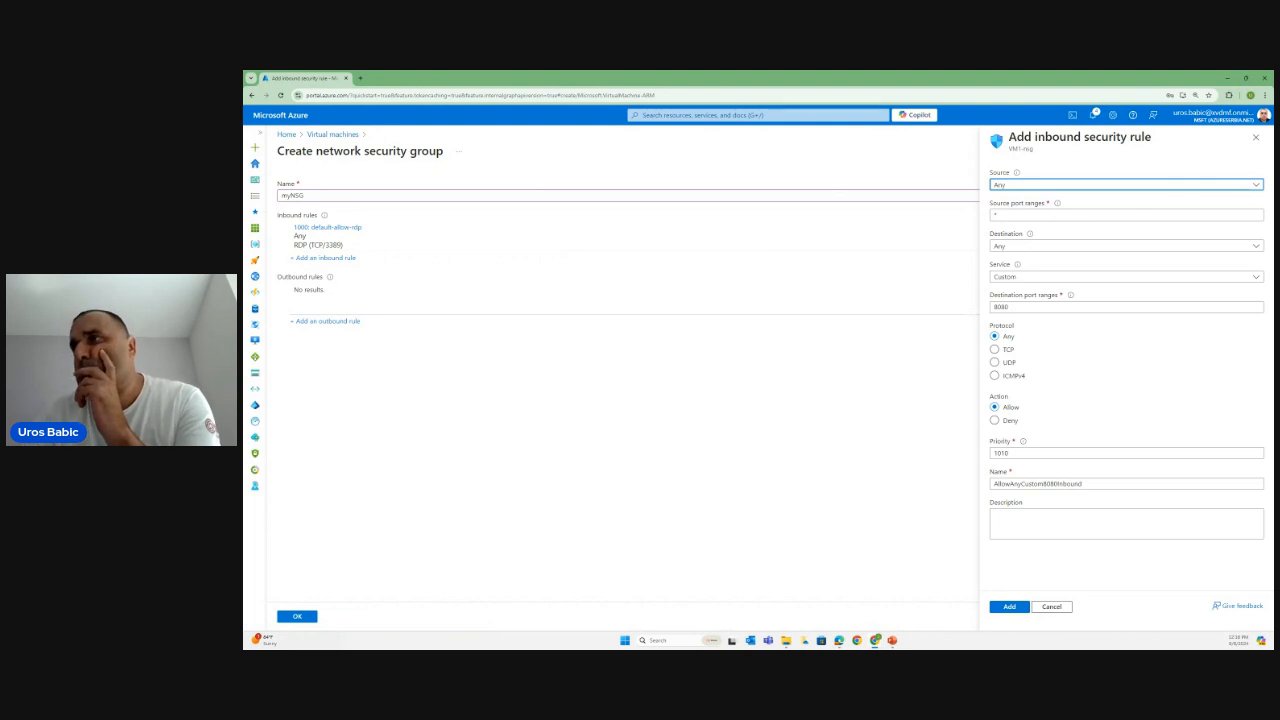
left_click(1025, 280)
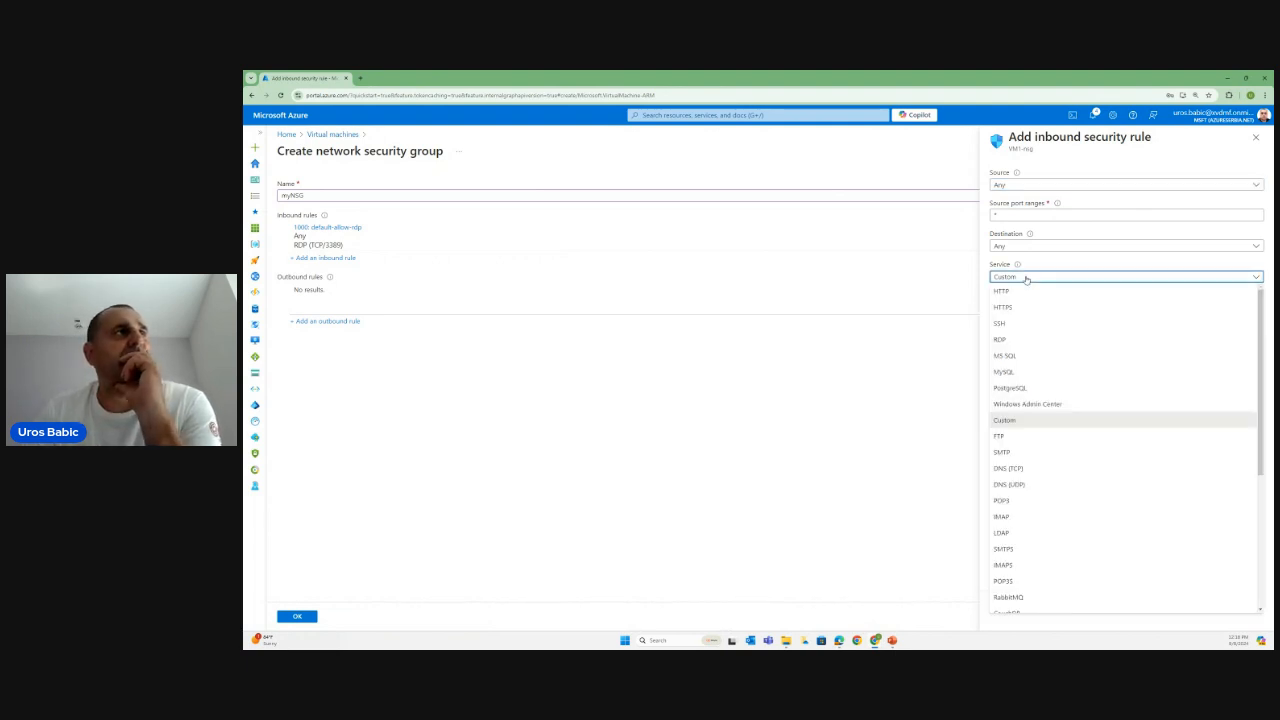
left_click(1023, 290)
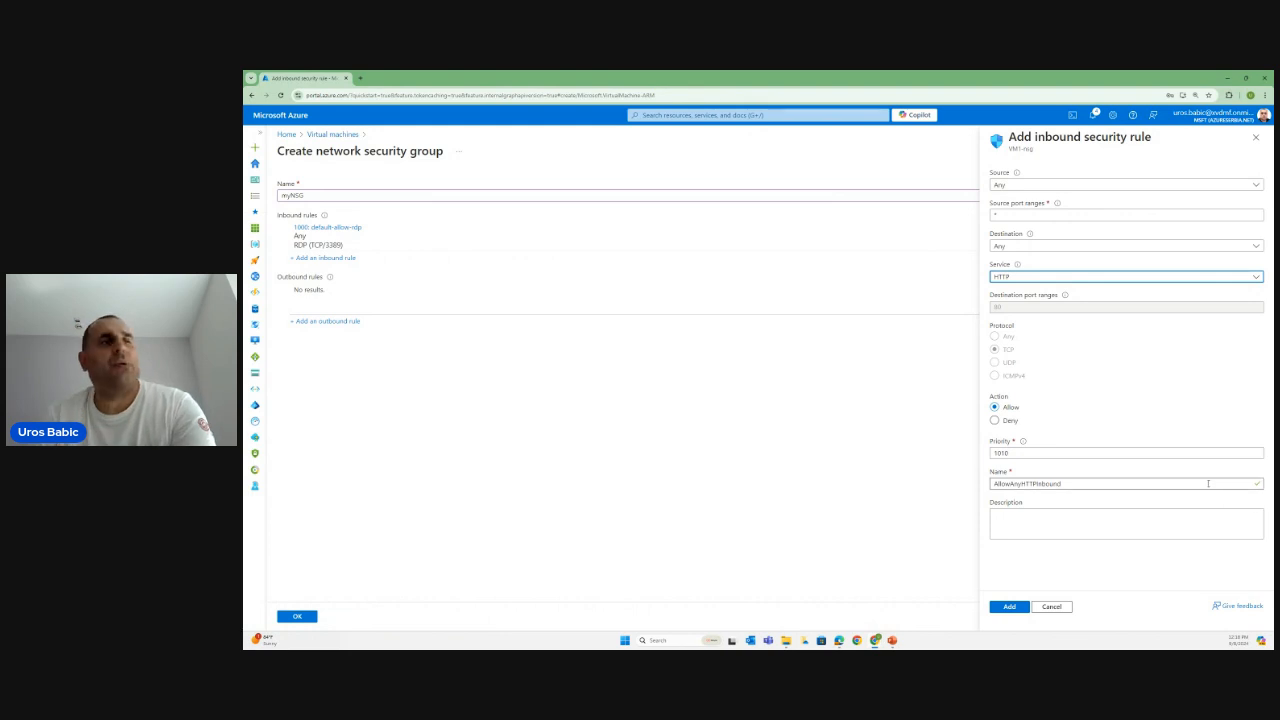
left_click_drag(1014, 455, 974, 459)
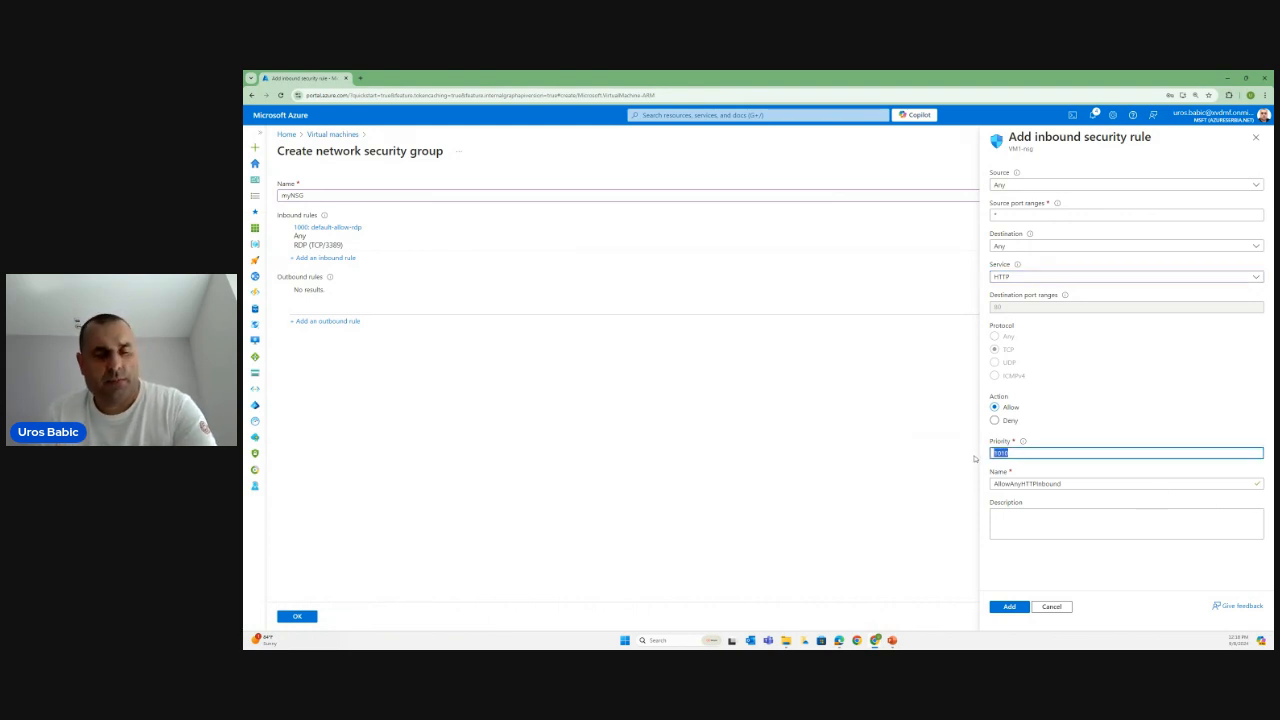
type("100")
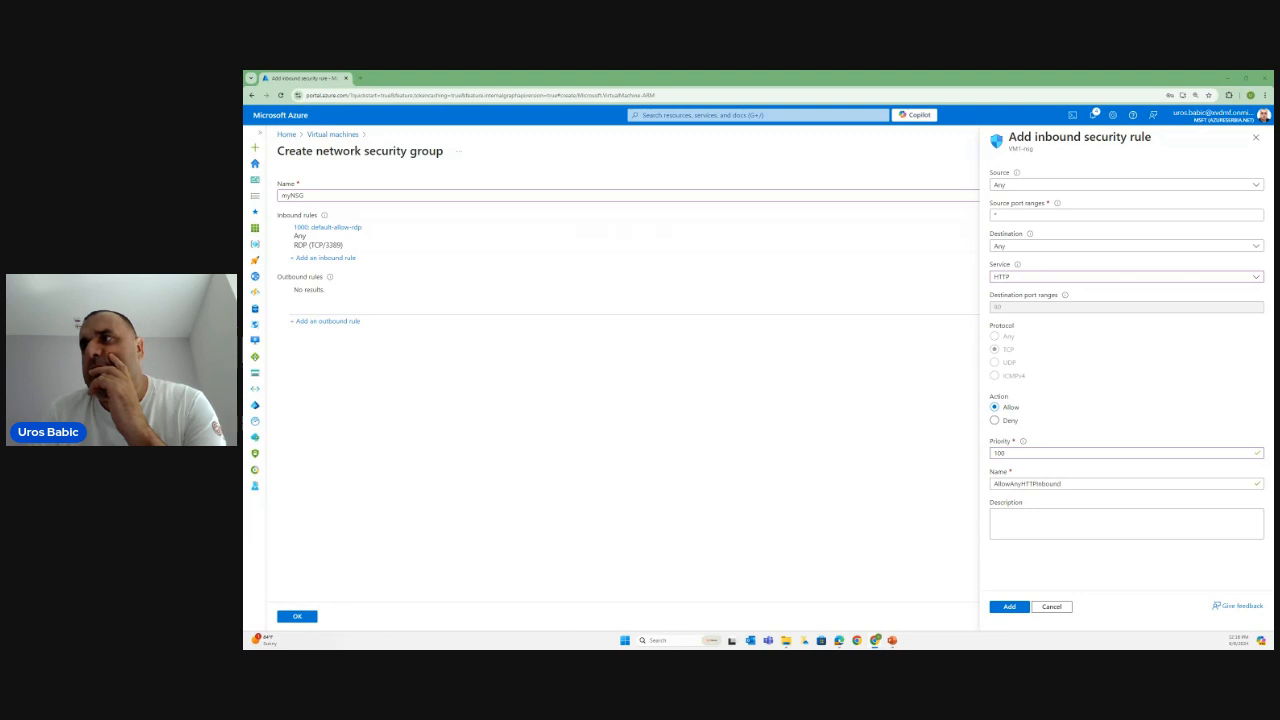
left_click_drag(1062, 484, 955, 487)
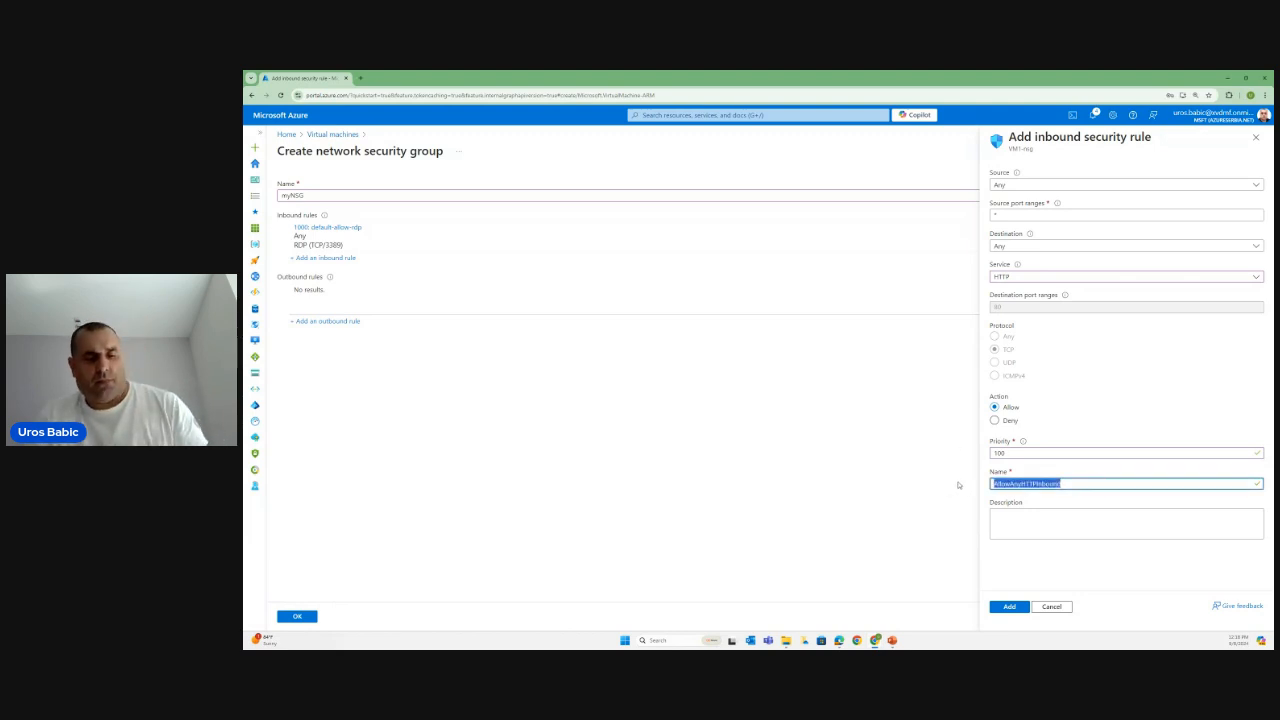
type("myNSGRule")
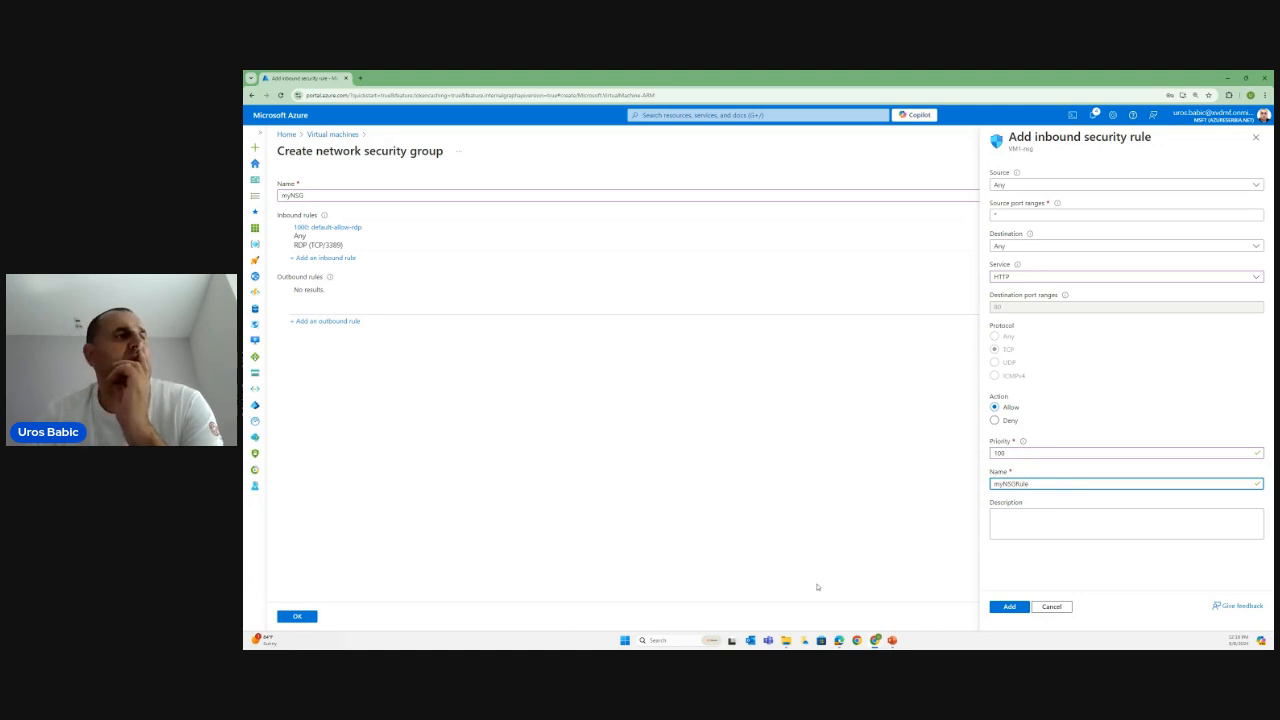
left_click(1015, 607)
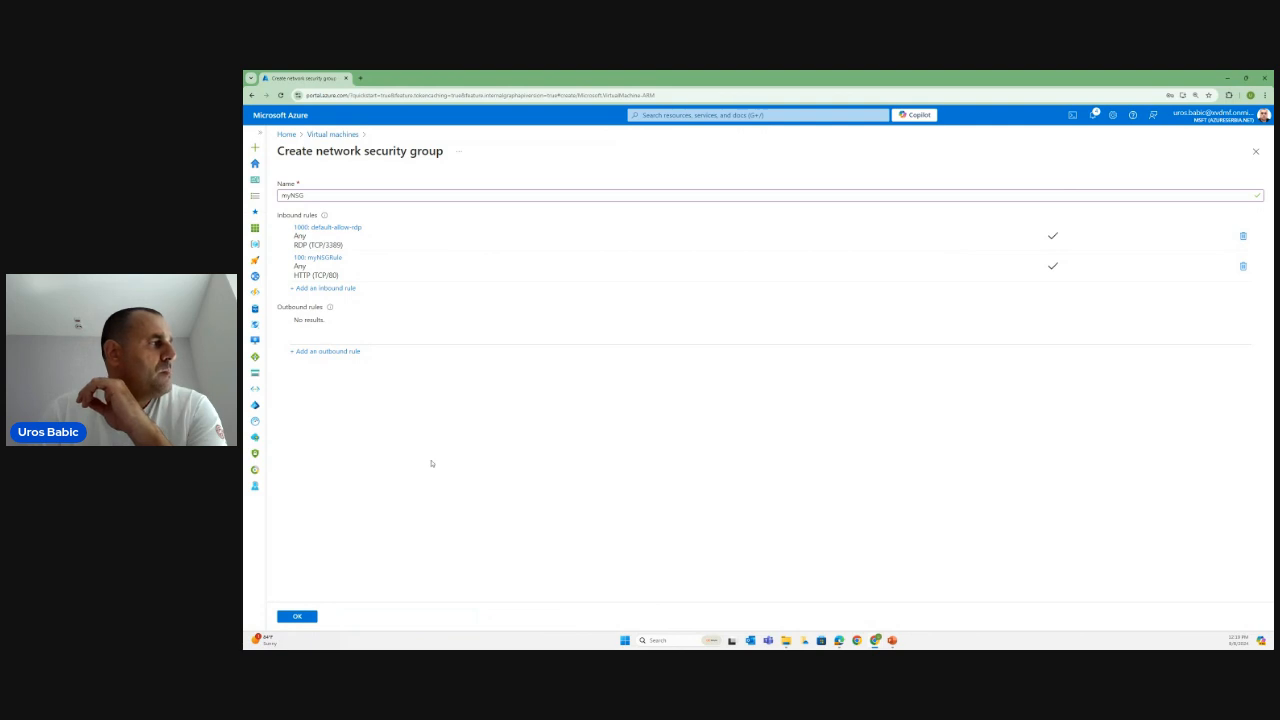
Save the myNSG configuration, then review VM1's settings and start its deployment.
left_click(297, 616)
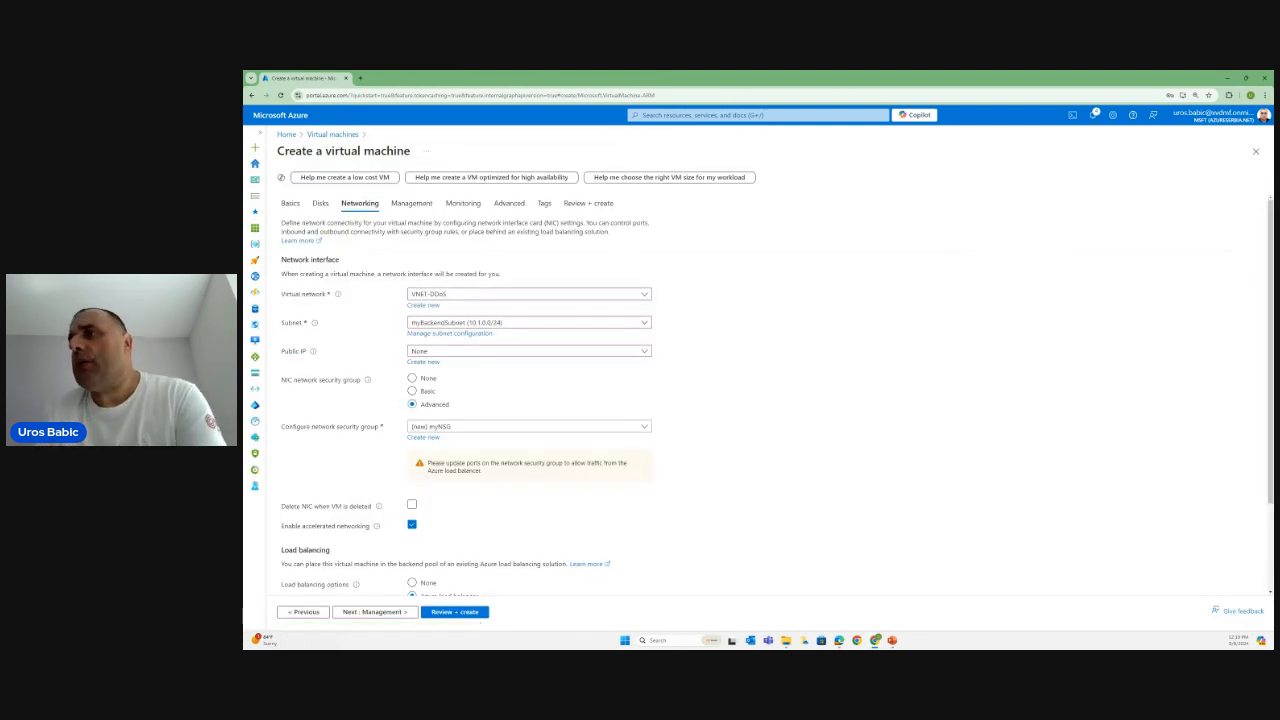
left_click(454, 612)
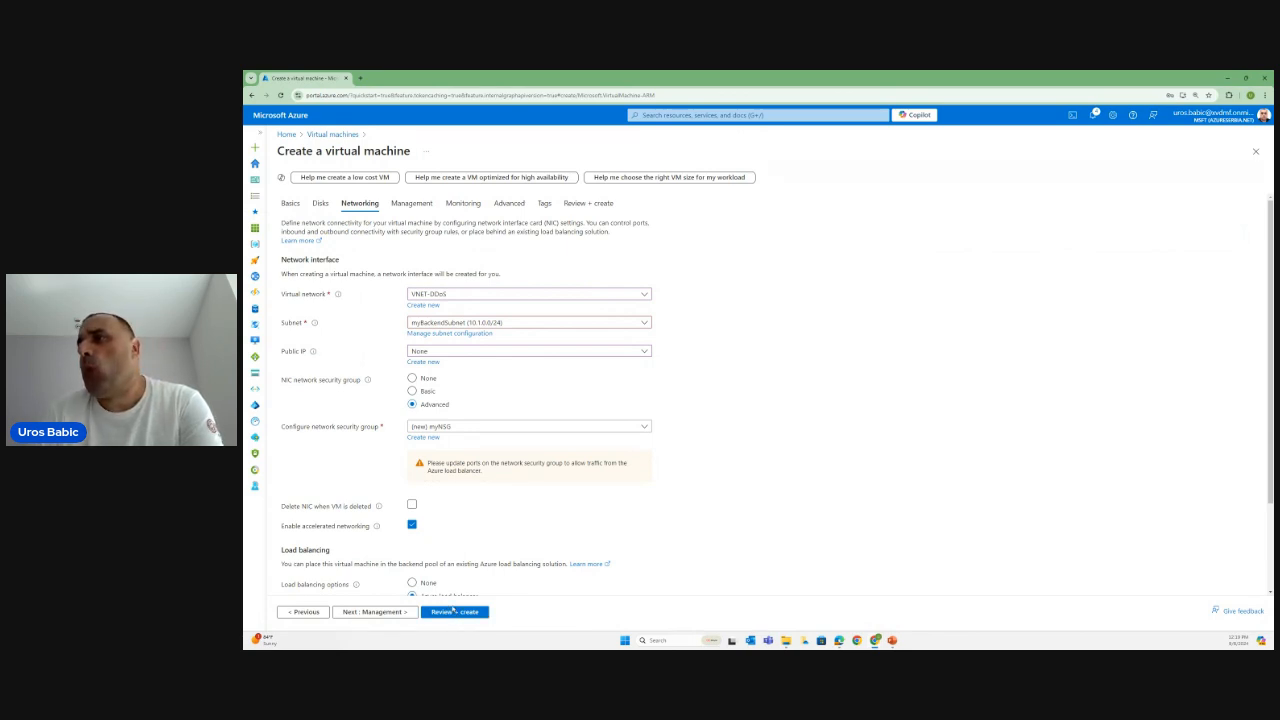
left_click(454, 612)
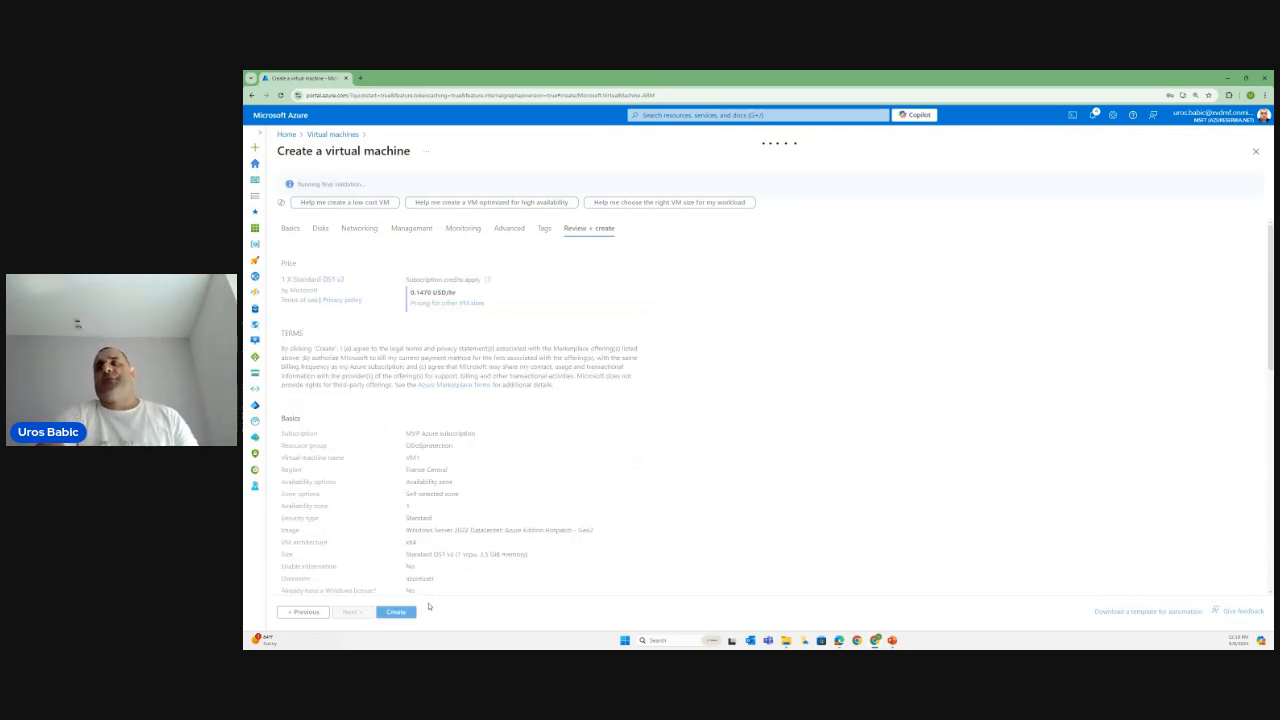
left_click(400, 611)
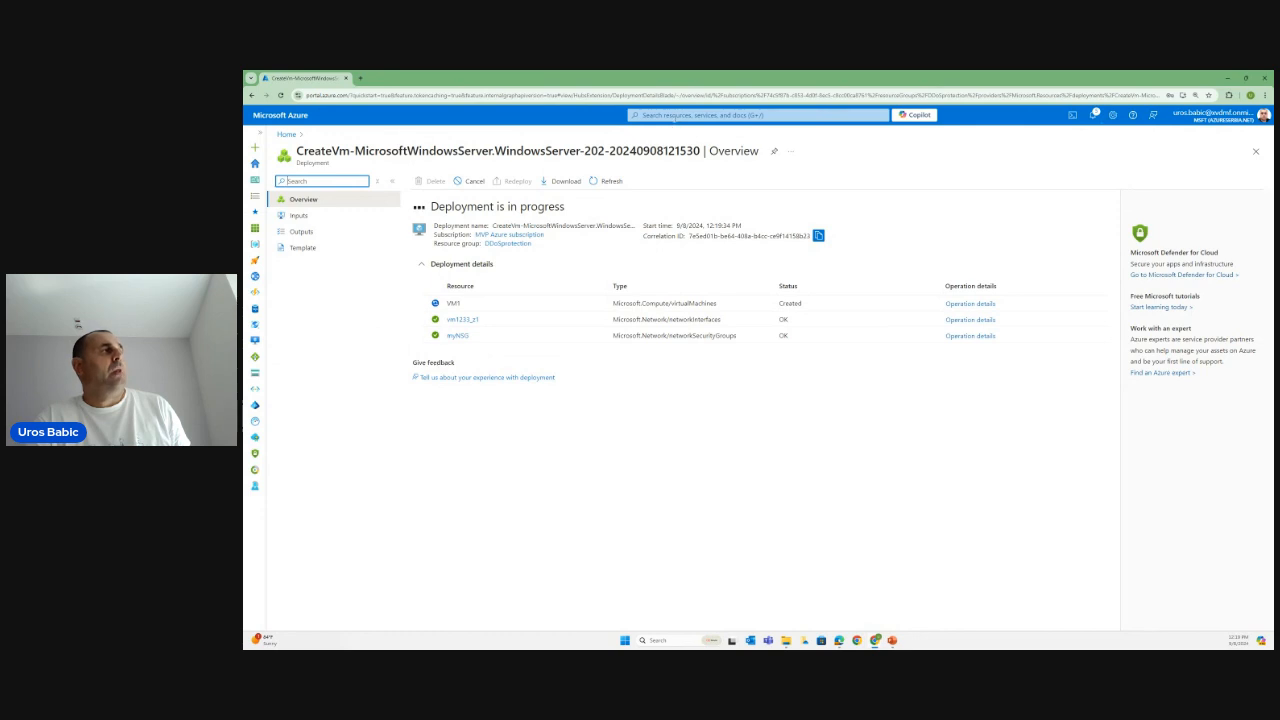
Start creating another Azure virtual machine in the DDoSprotection resource group and name it VM2.
left_click(681, 113)
left_click(660, 272)
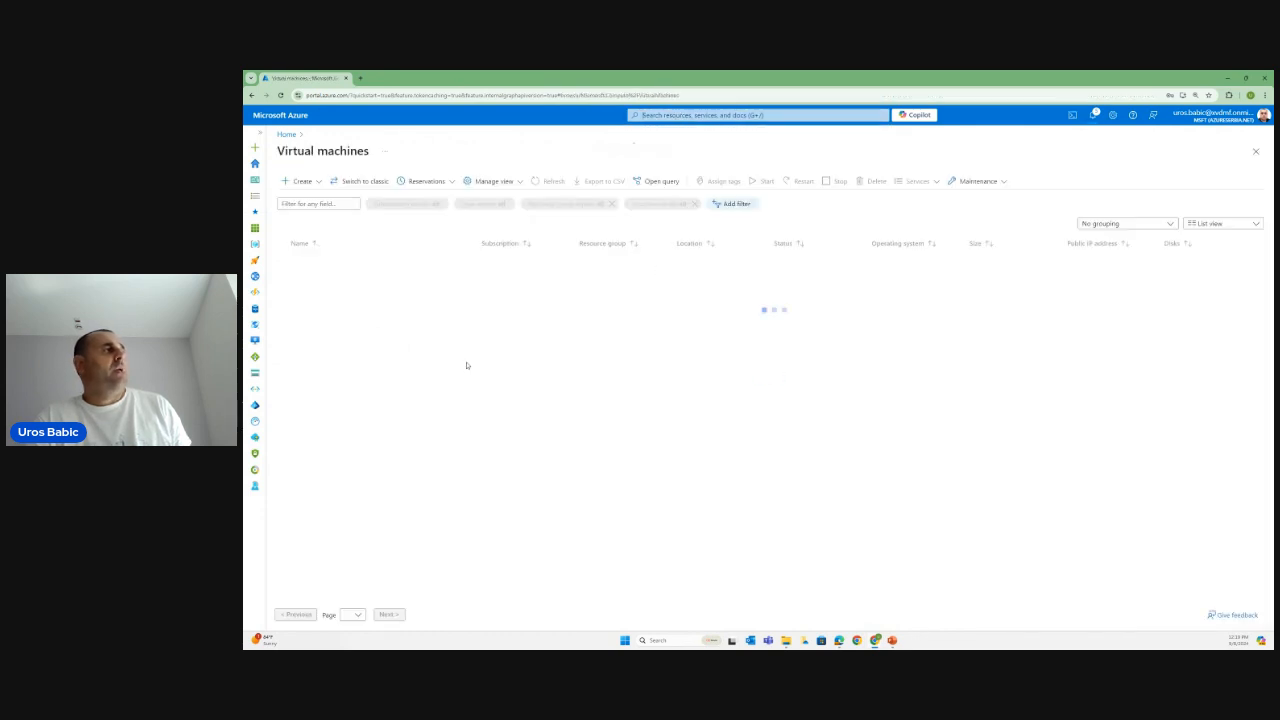
left_click(300, 181)
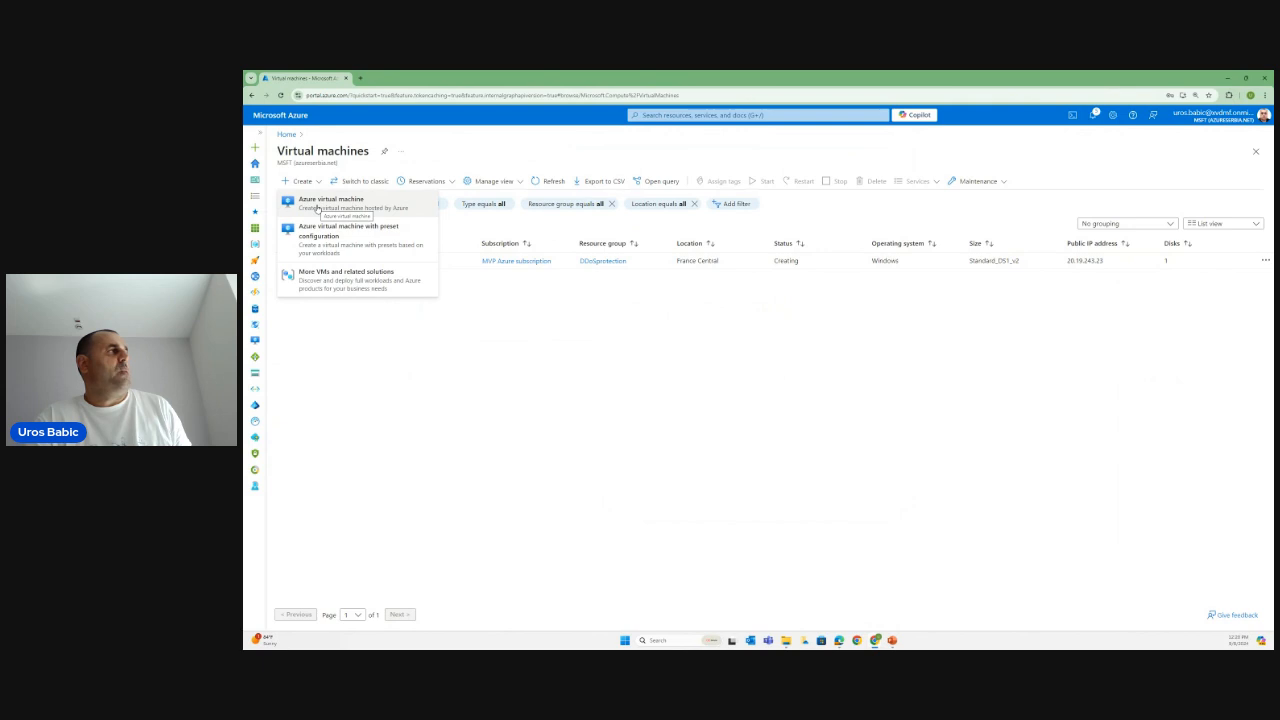
left_click(318, 206)
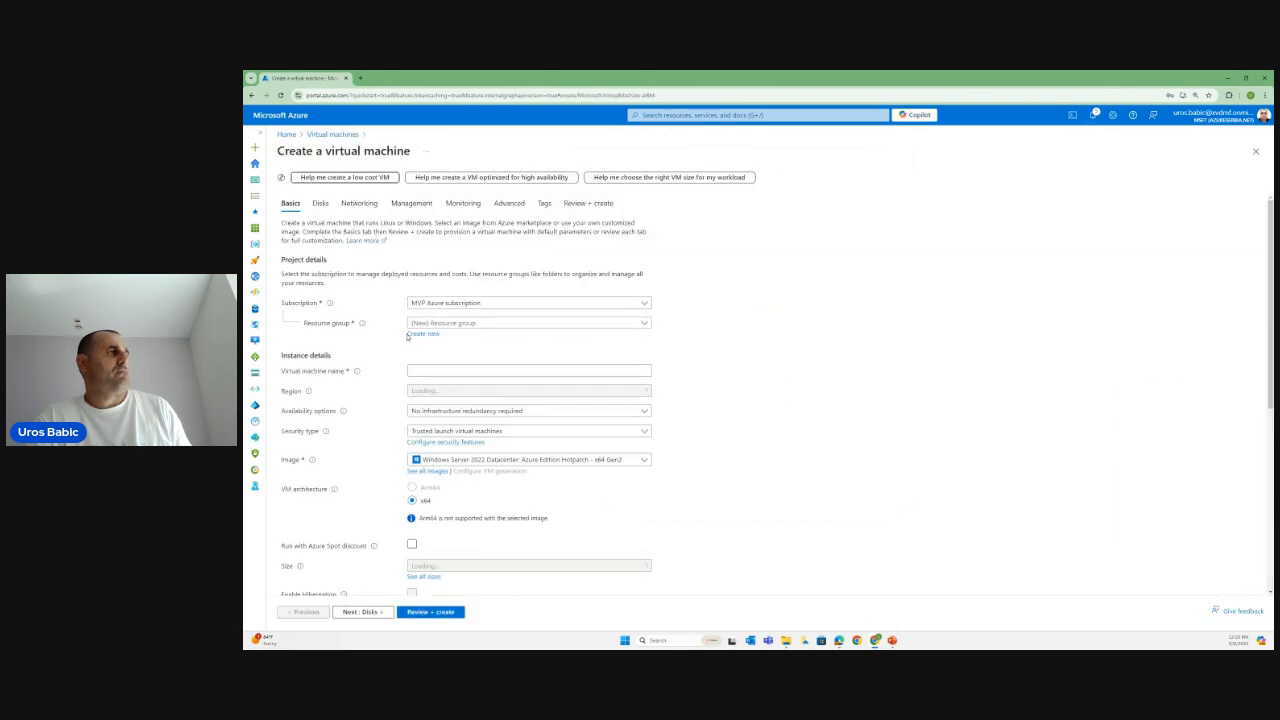
left_click(444, 323)
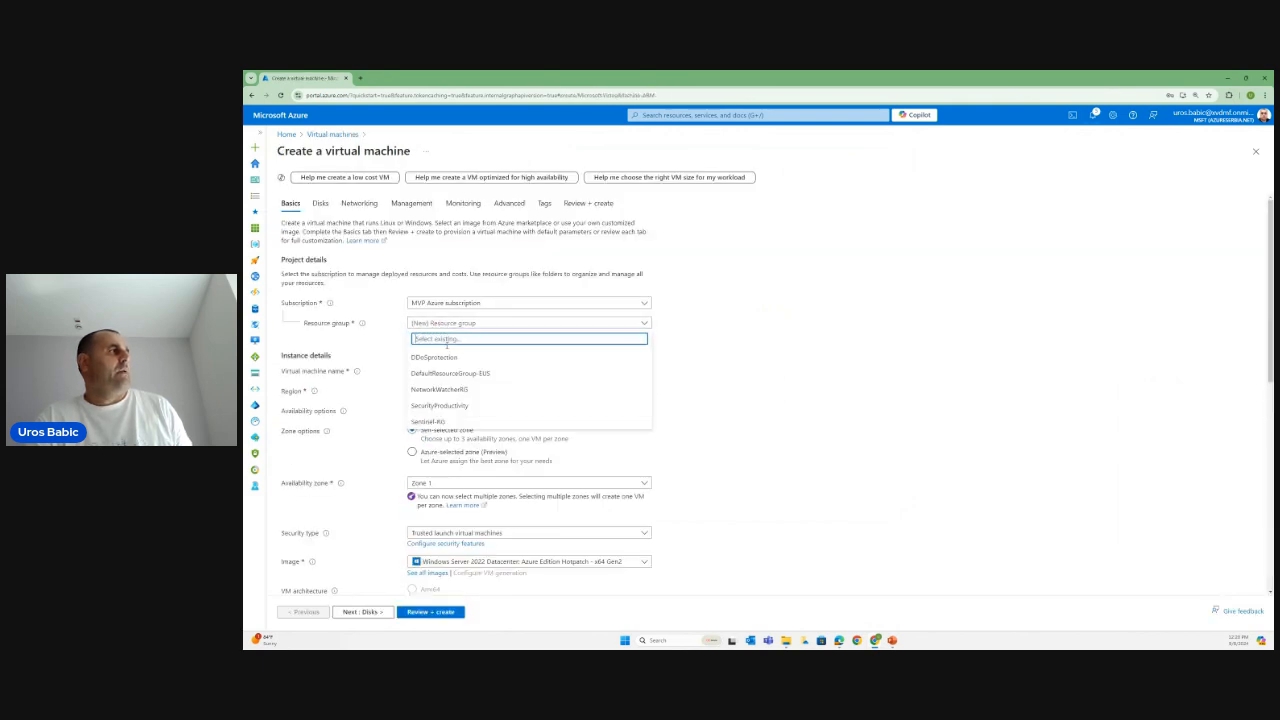
left_click(445, 357)
left_click(450, 370)
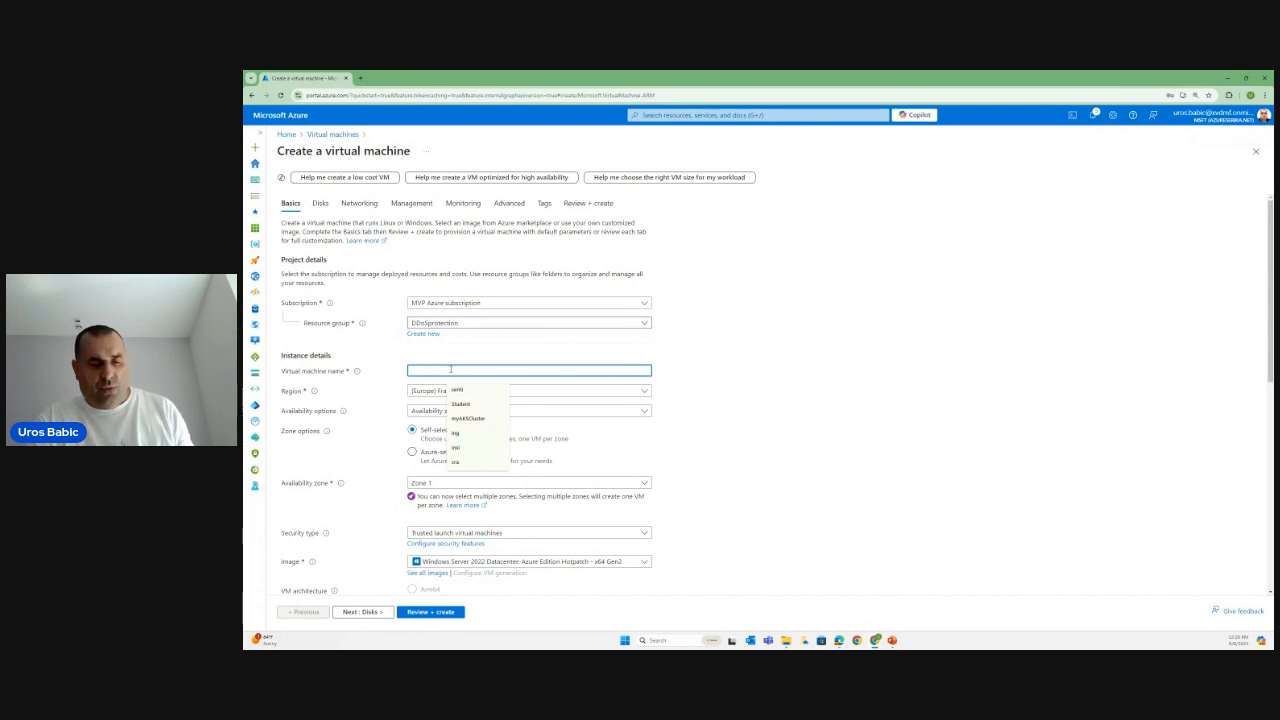
type("VM2")
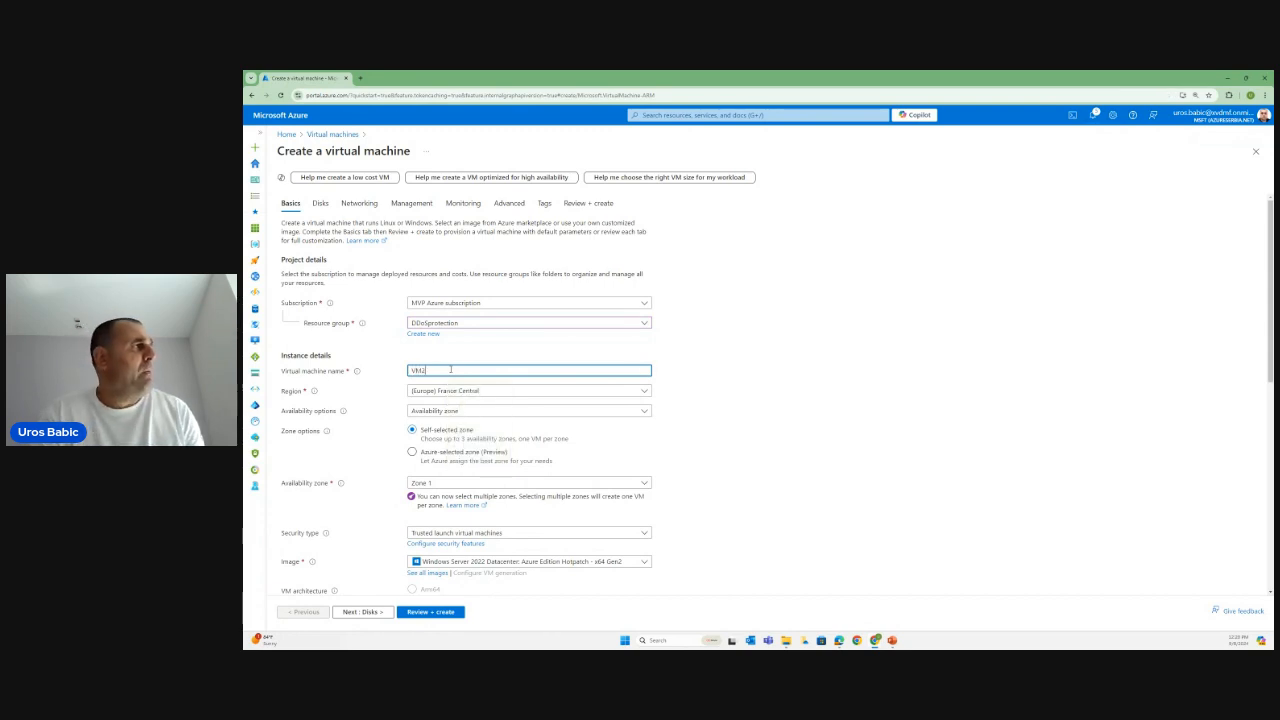
Place VM2 in availability zone 2 only and set its security type to Standard.
left_click(455, 411)
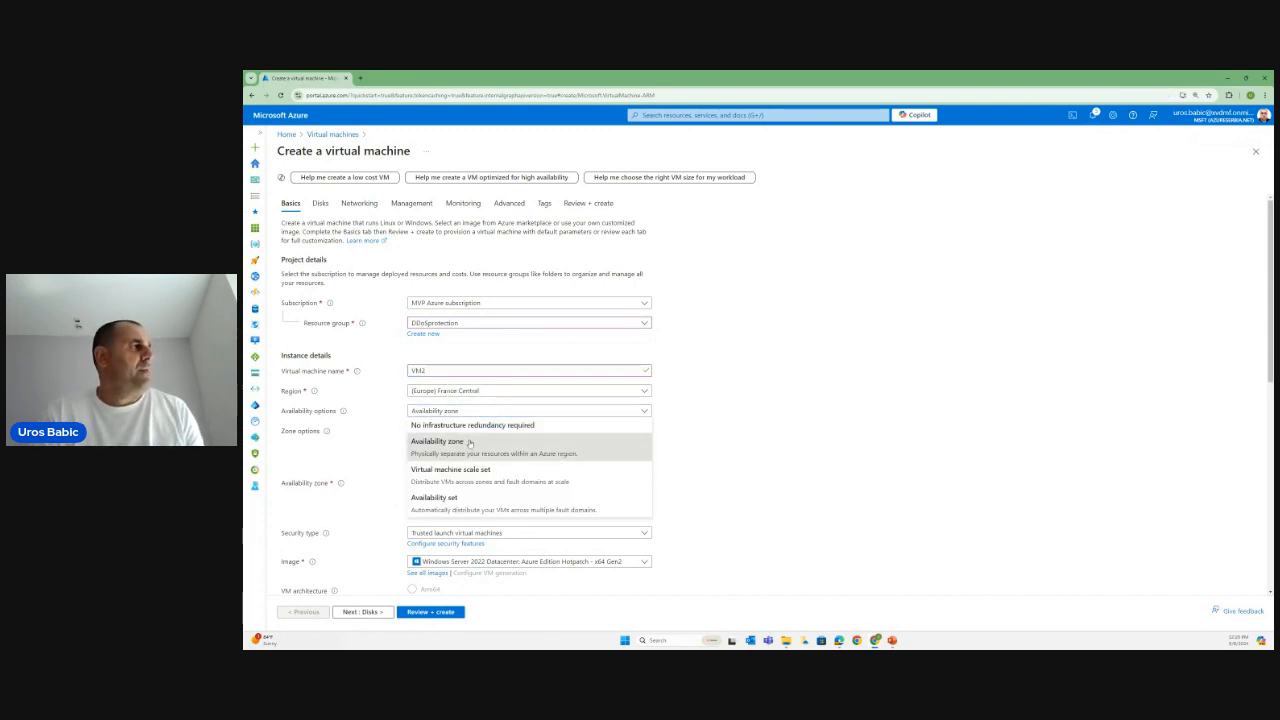
left_click(469, 443)
left_click(470, 483)
left_click(417, 497)
left_click(421, 498)
left_click(417, 514)
left_click(742, 510)
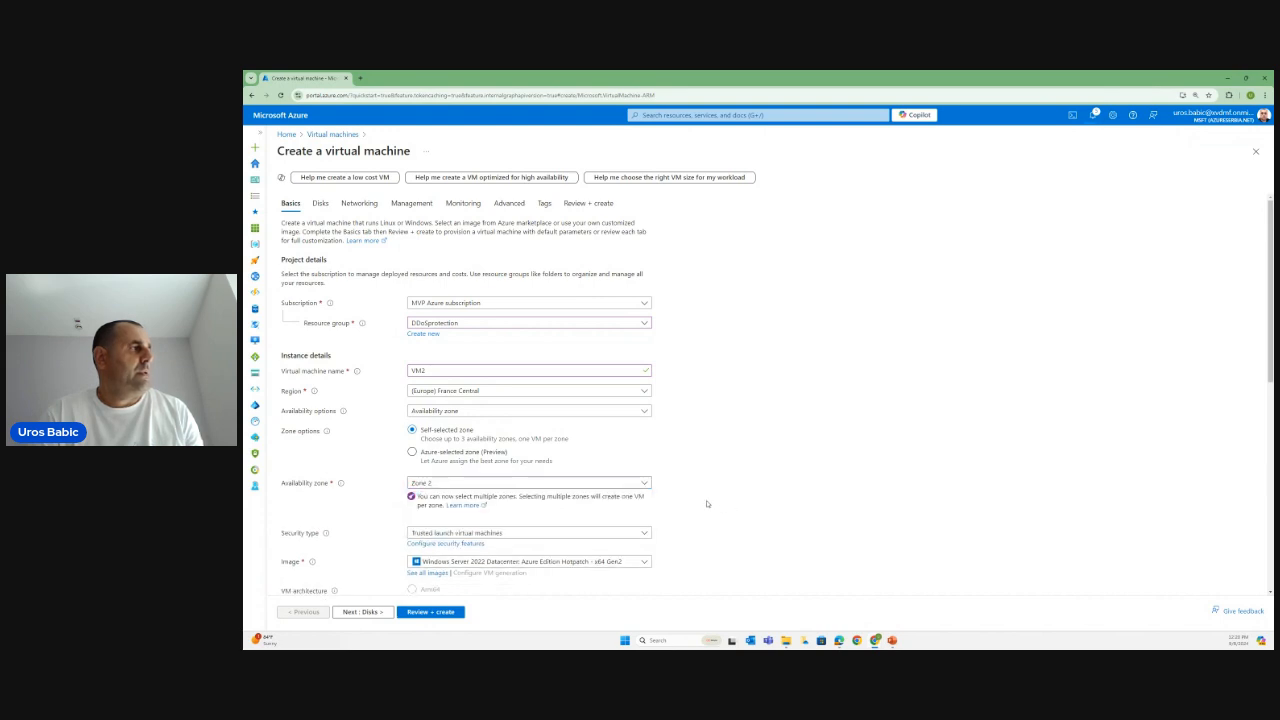
left_click(537, 535)
left_click(475, 428)
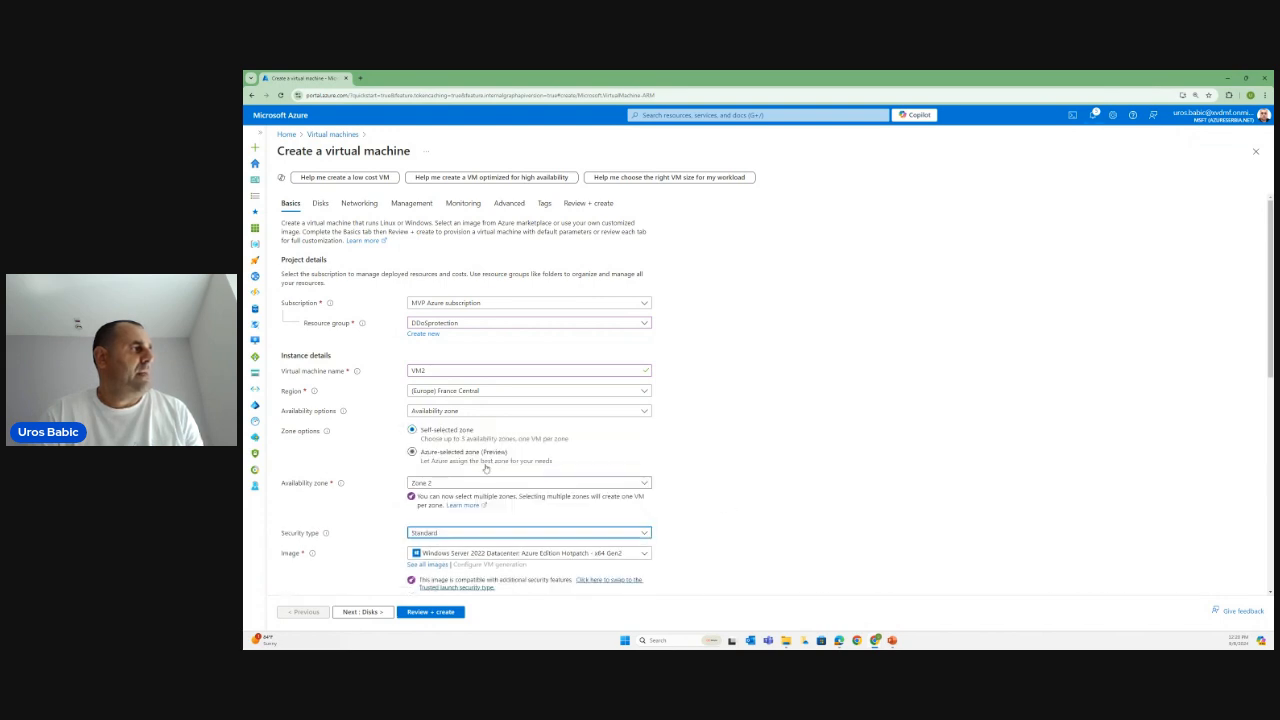
Set VM2's administrator username to azureuser and enter and confirm the account password.
scroll(482, 466, "down", 3)
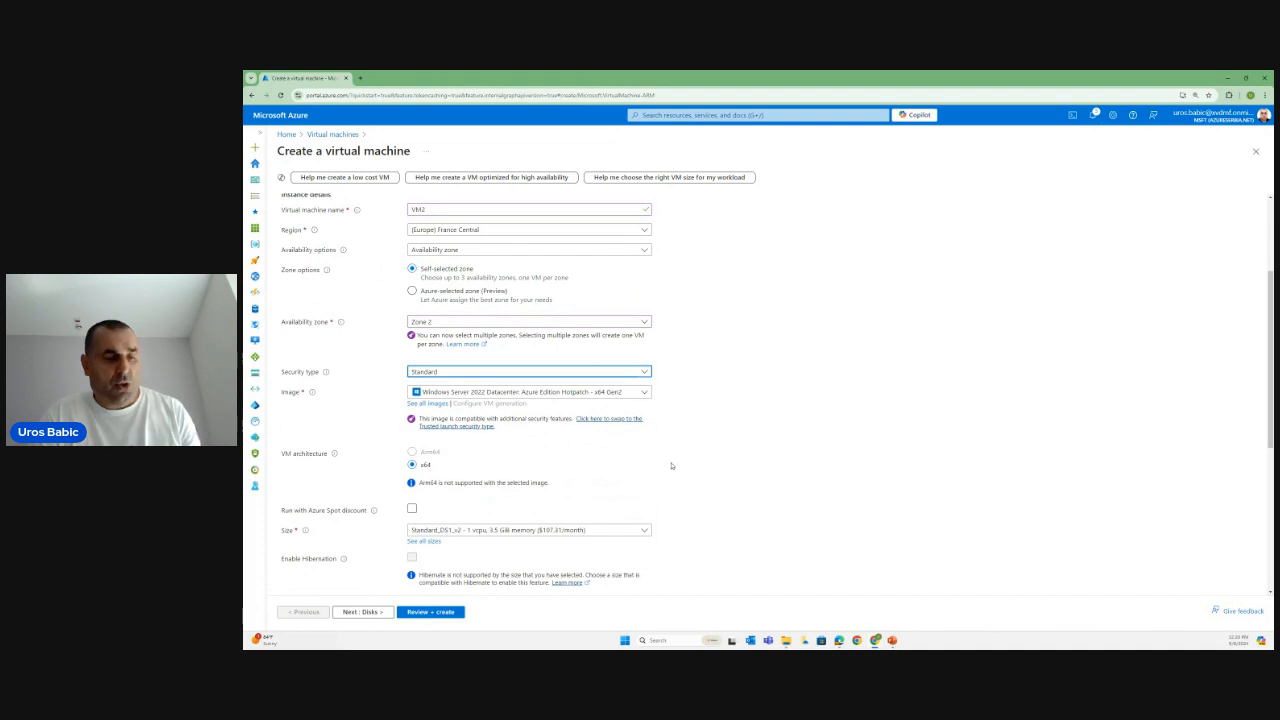
scroll(690, 466, "down", 2)
scroll(695, 460, "down", 2)
left_click(429, 467)
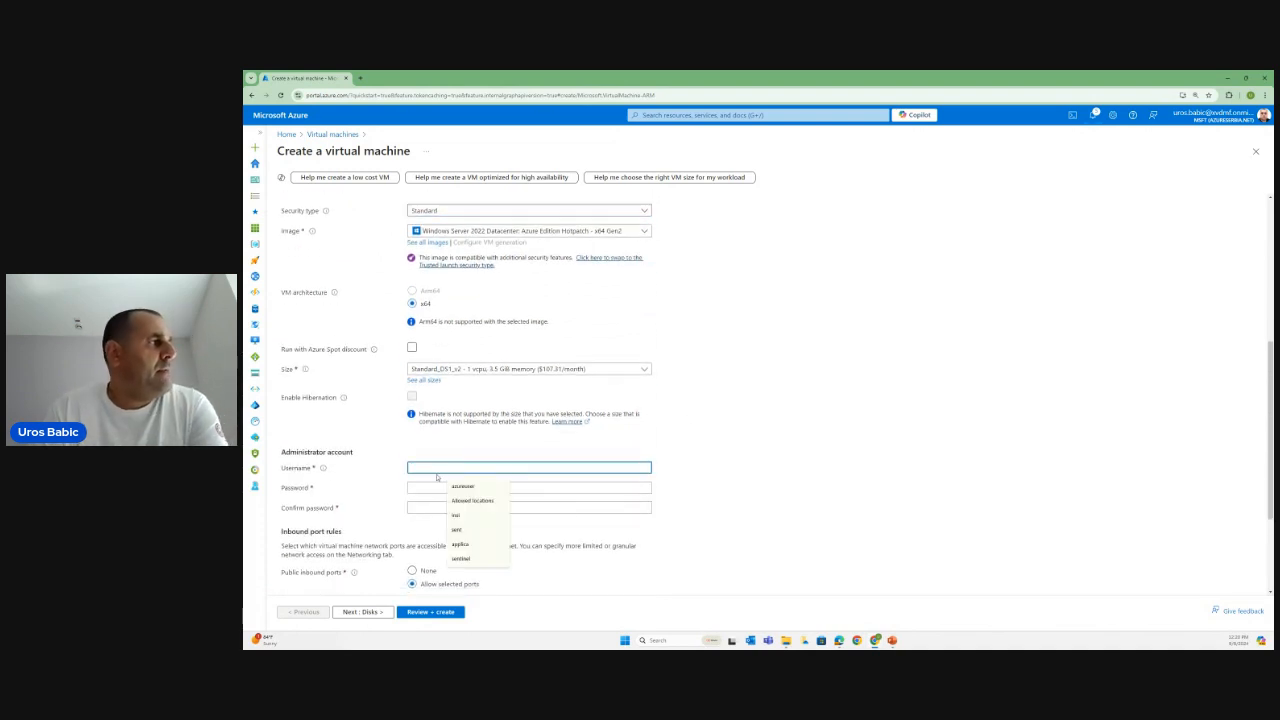
left_click(458, 486)
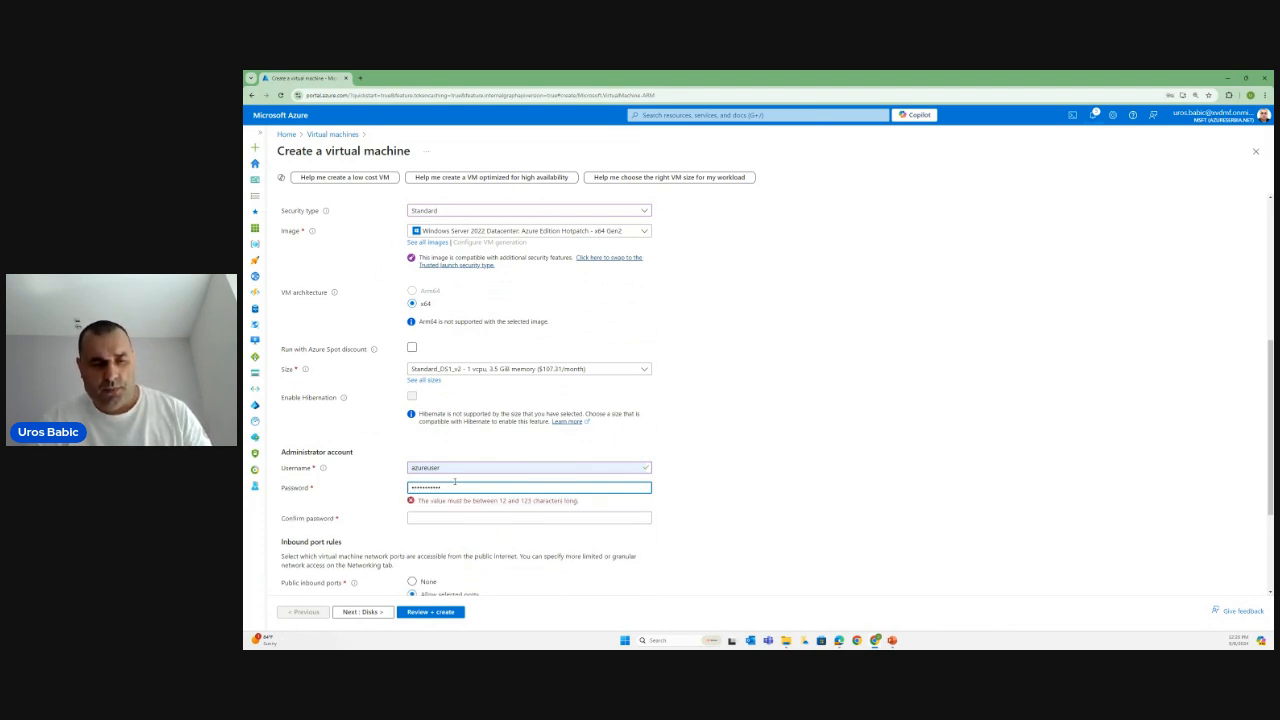
left_click(426, 510)
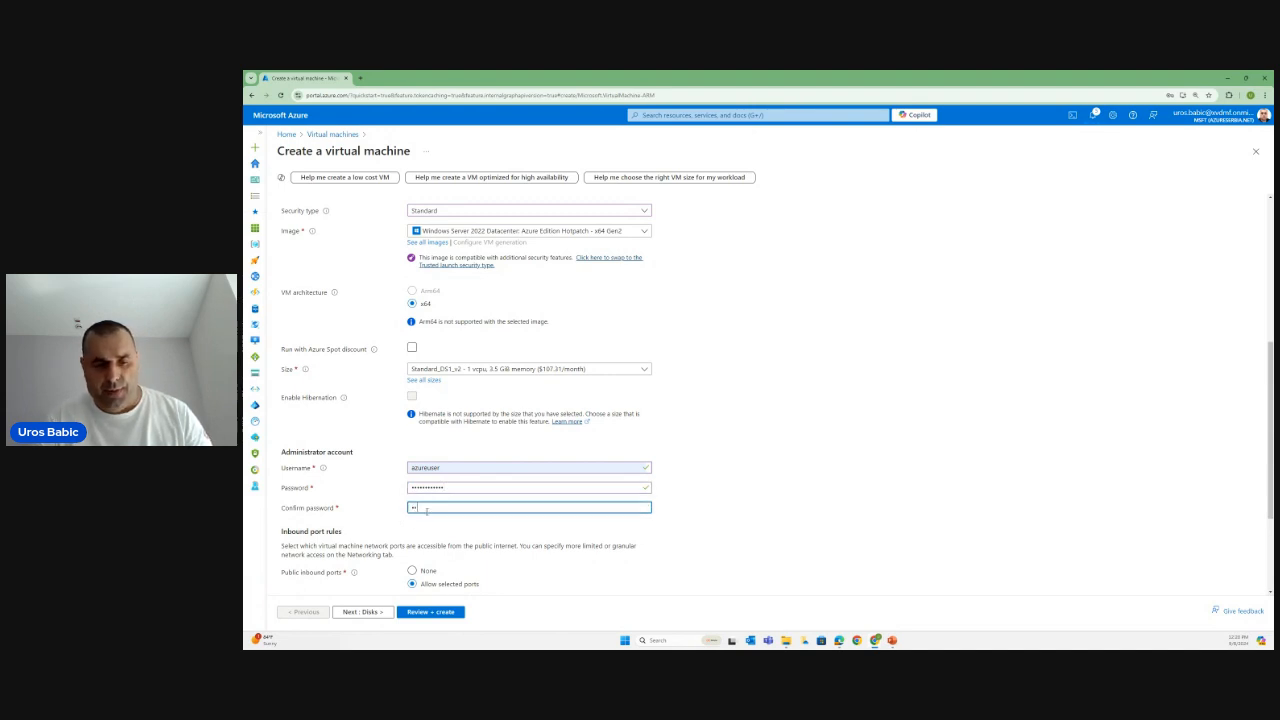
type("••••••••")
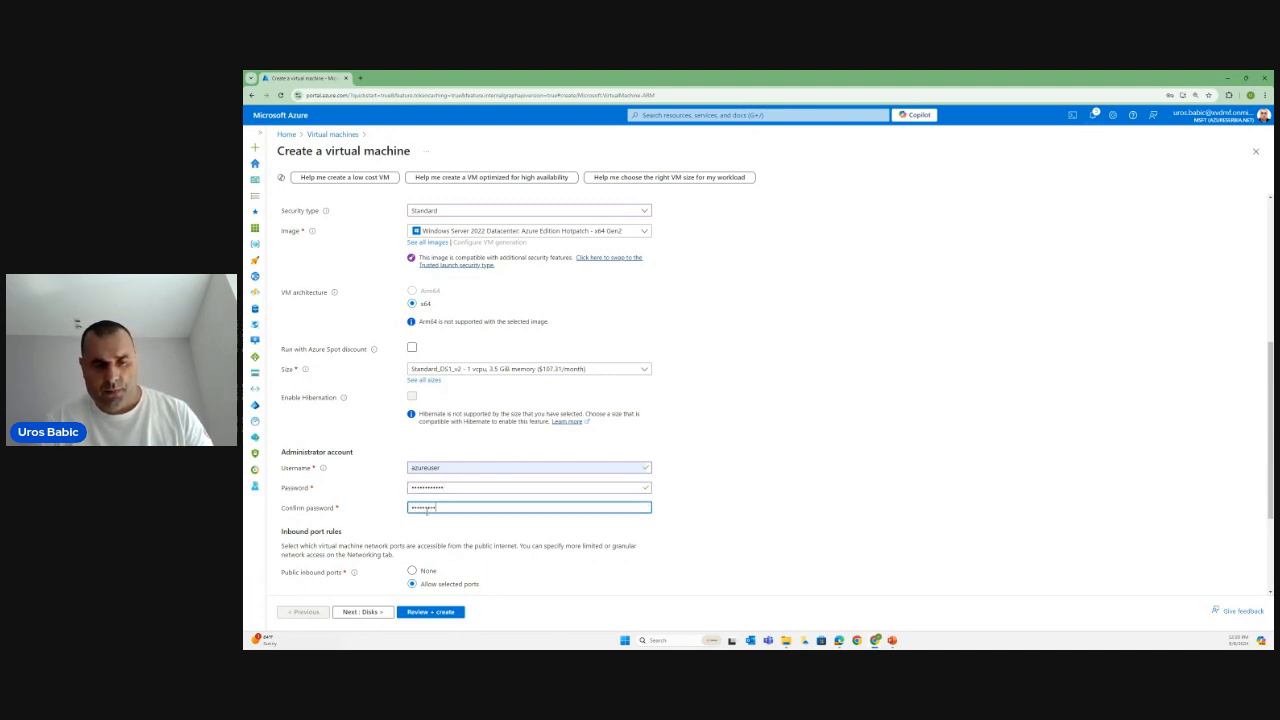
Set VM2's public inbound ports to None and choose a locally-redundant SSD as its OS disk type.
scroll(430, 515, "down", 3)
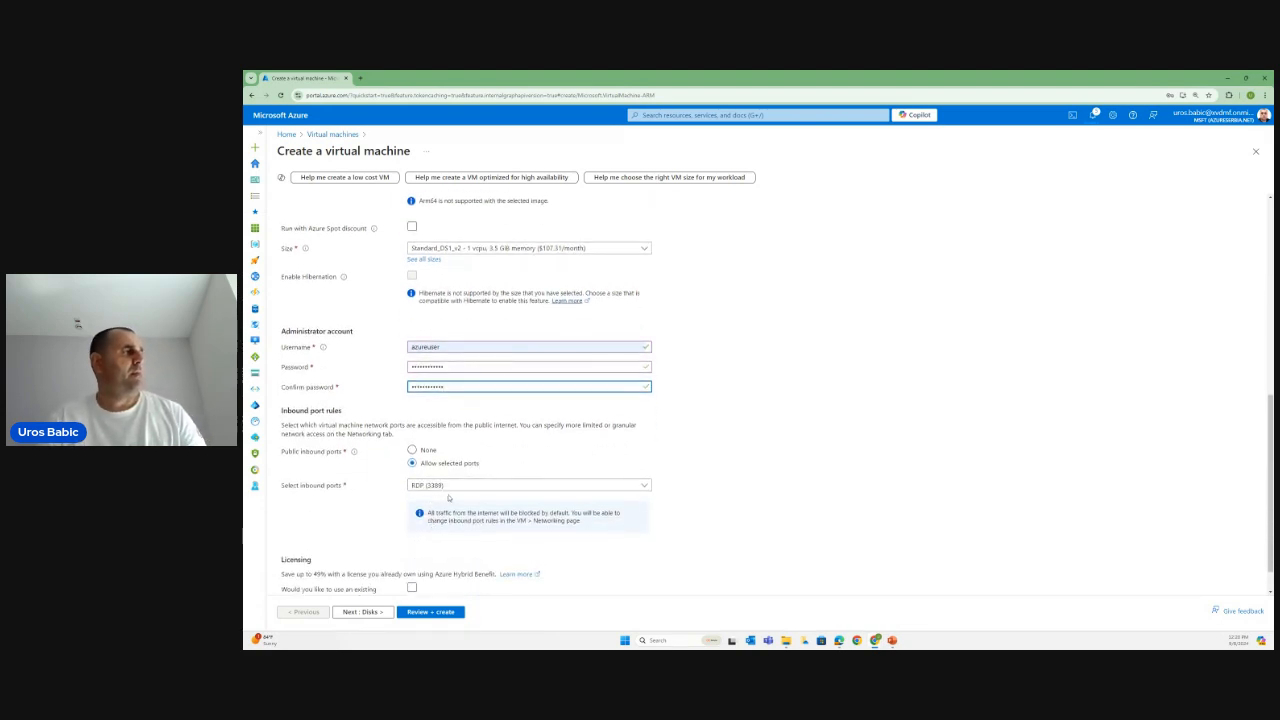
left_click(421, 454)
scroll(454, 489, "down", 1)
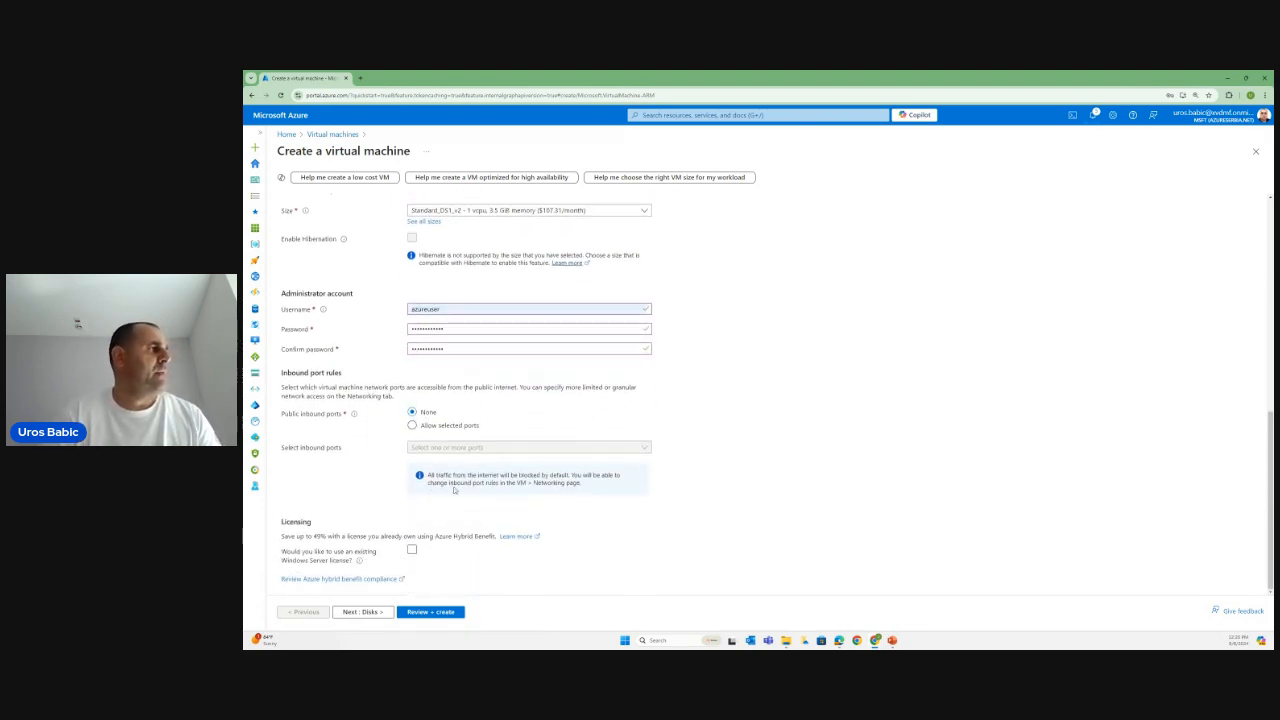
scroll(452, 491, "up", 12)
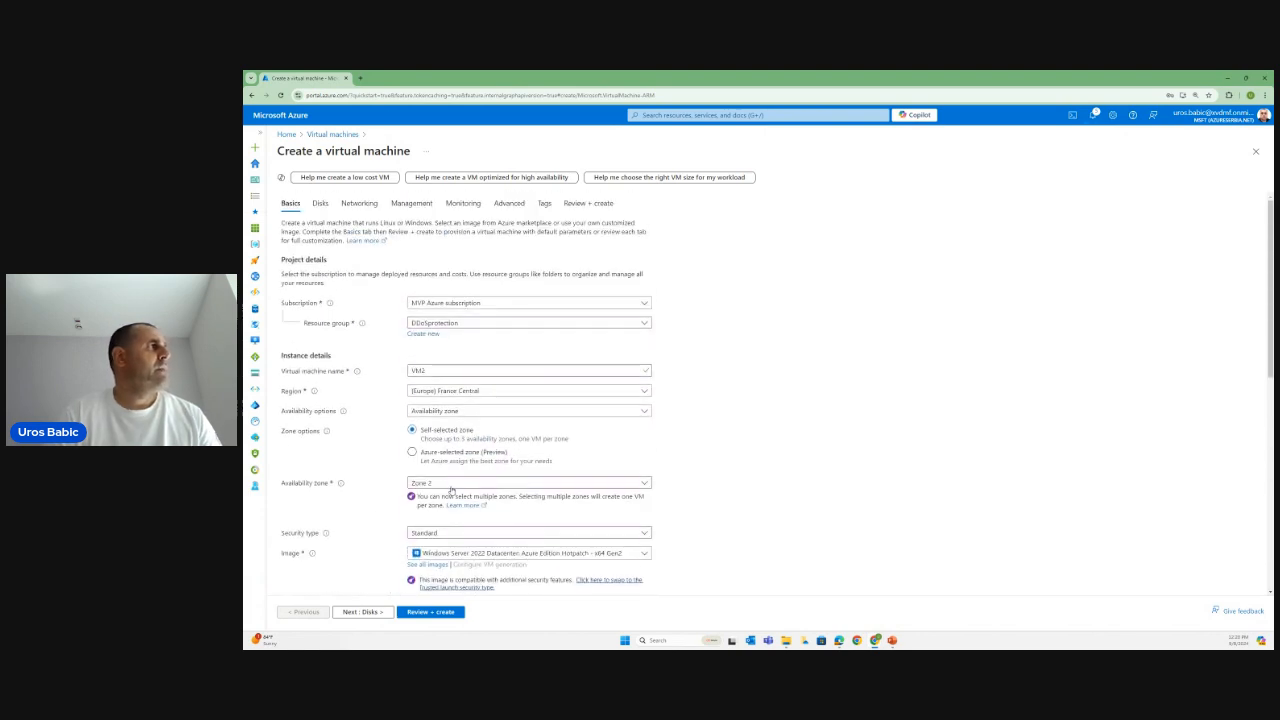
left_click(320, 203)
left_click(443, 427)
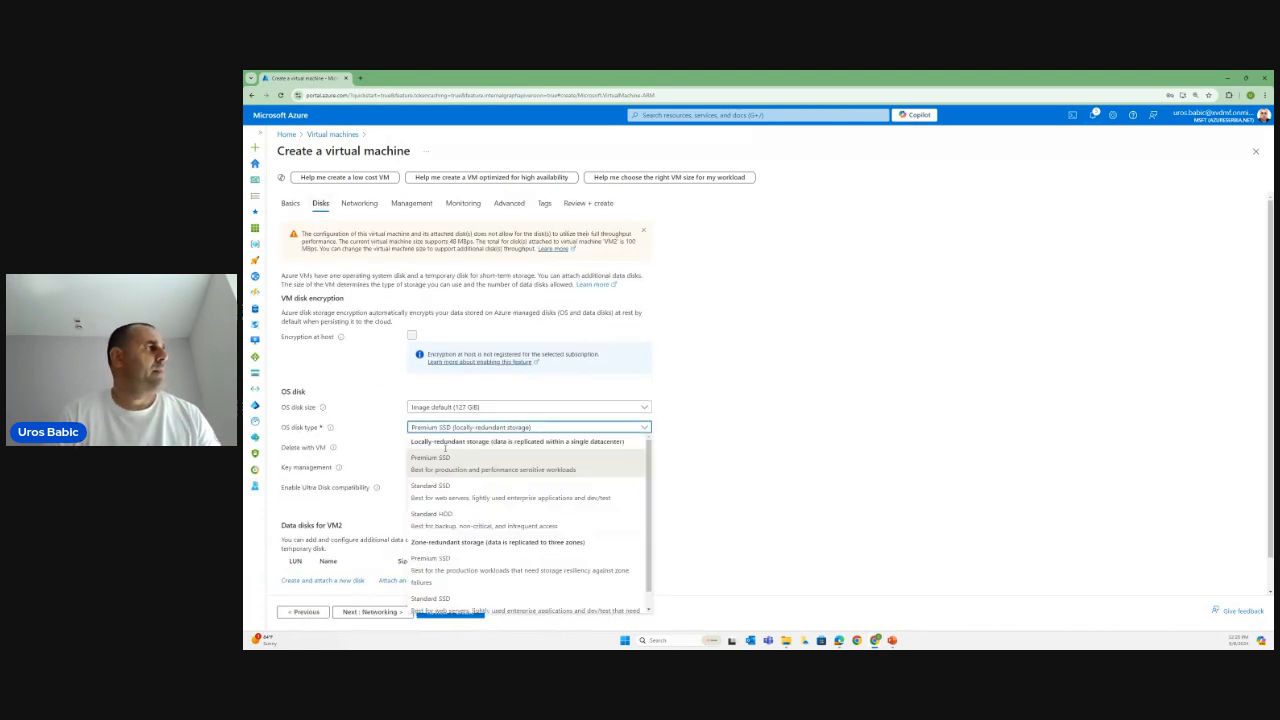
left_click(445, 468)
In VM2's networking settings, dismiss the new public IP address form and set the NIC network security group to Advanced.
left_click(359, 203)
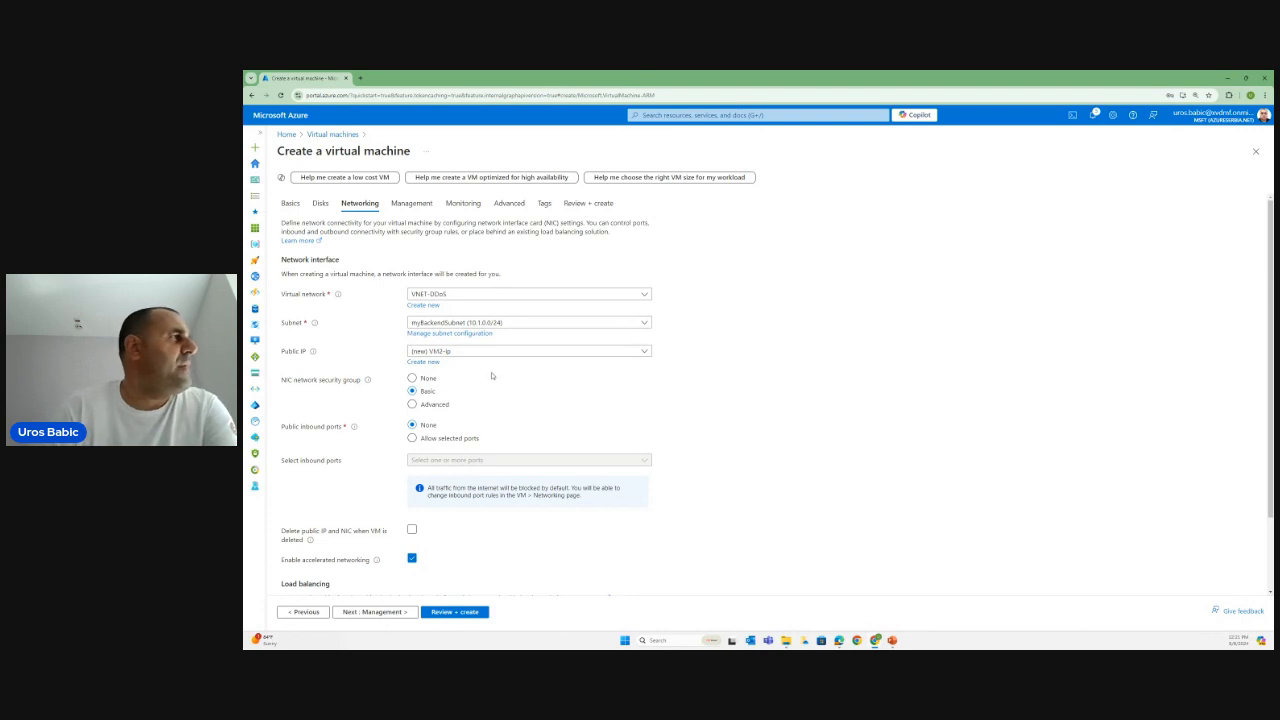
left_click(430, 362)
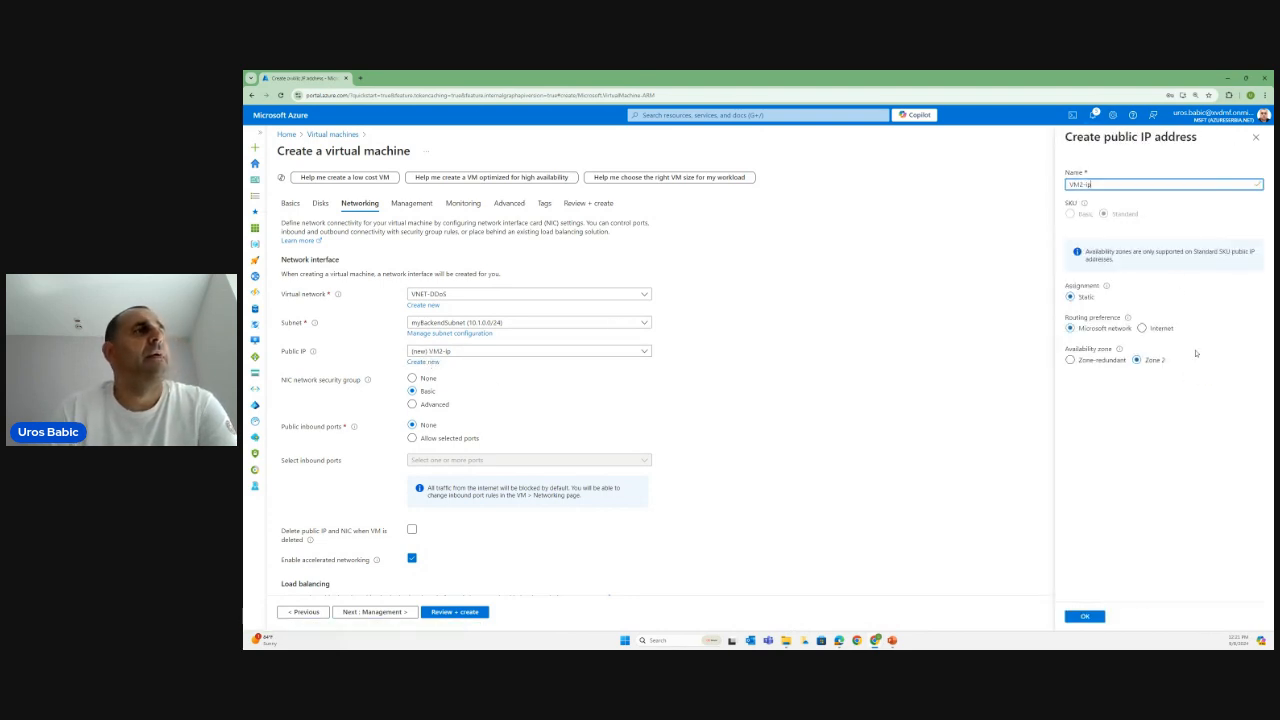
left_click(1254, 142)
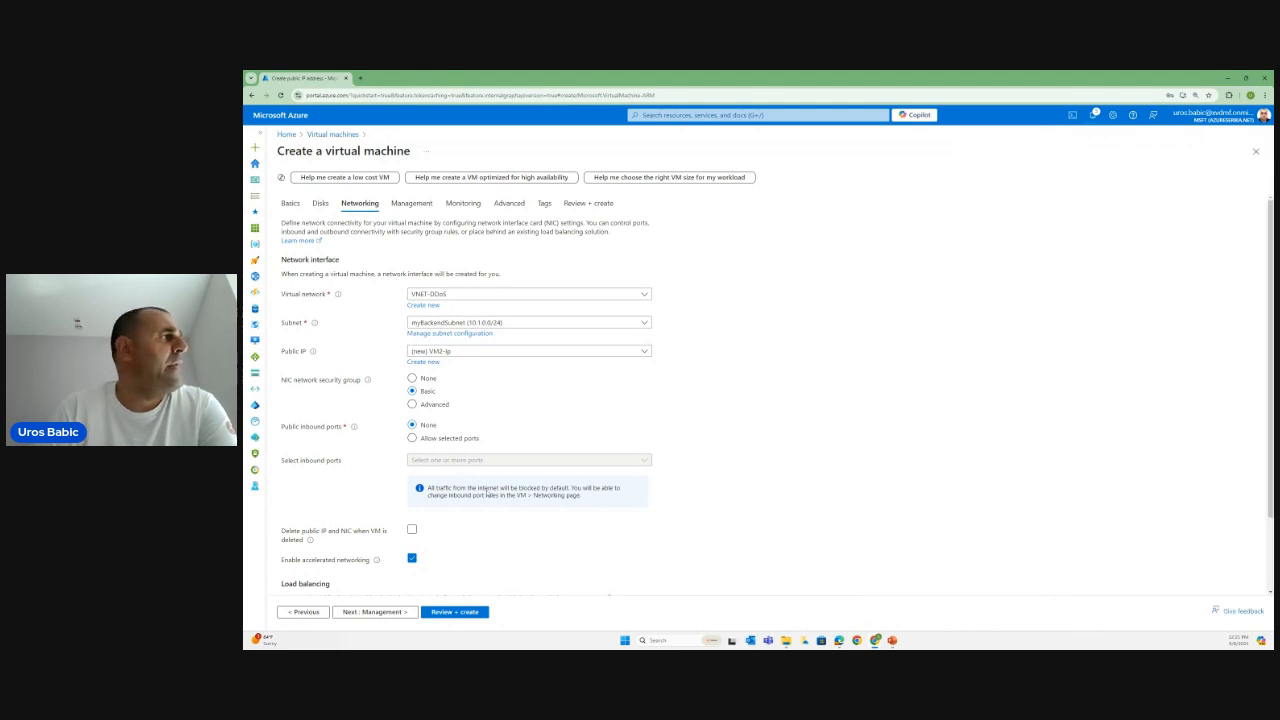
left_click(431, 405)
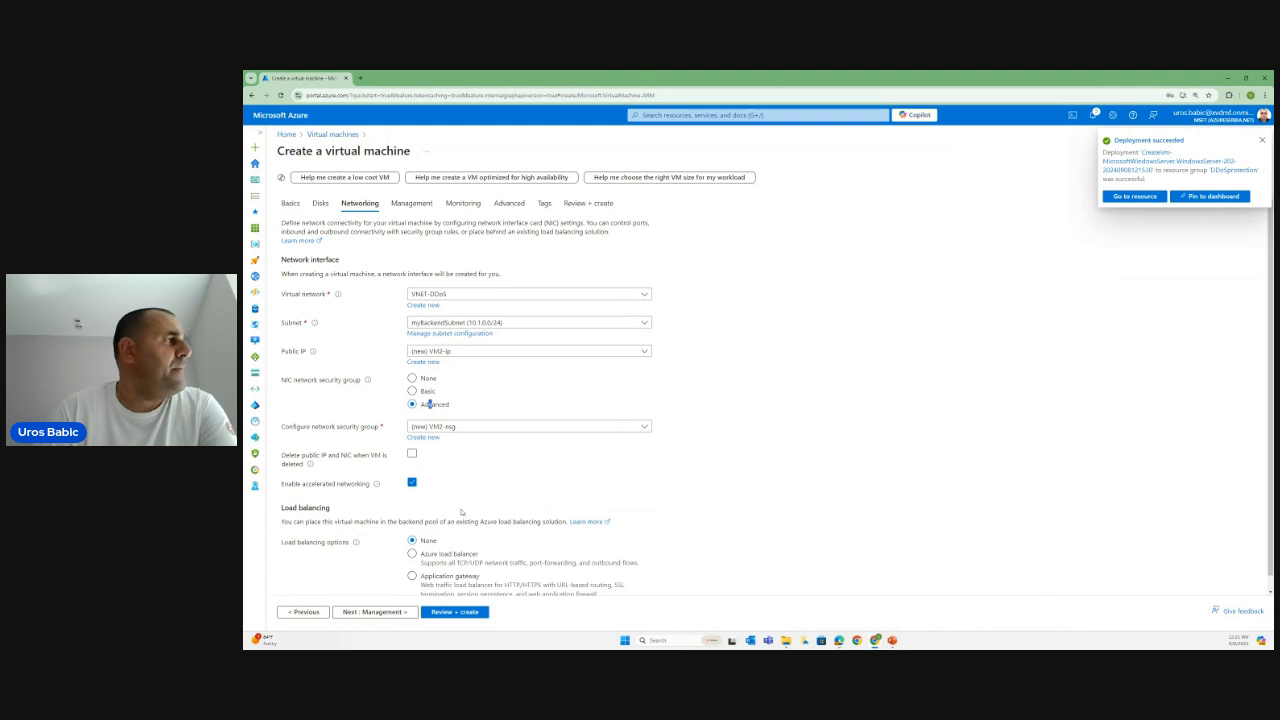
scroll(462, 490, "down", 1)
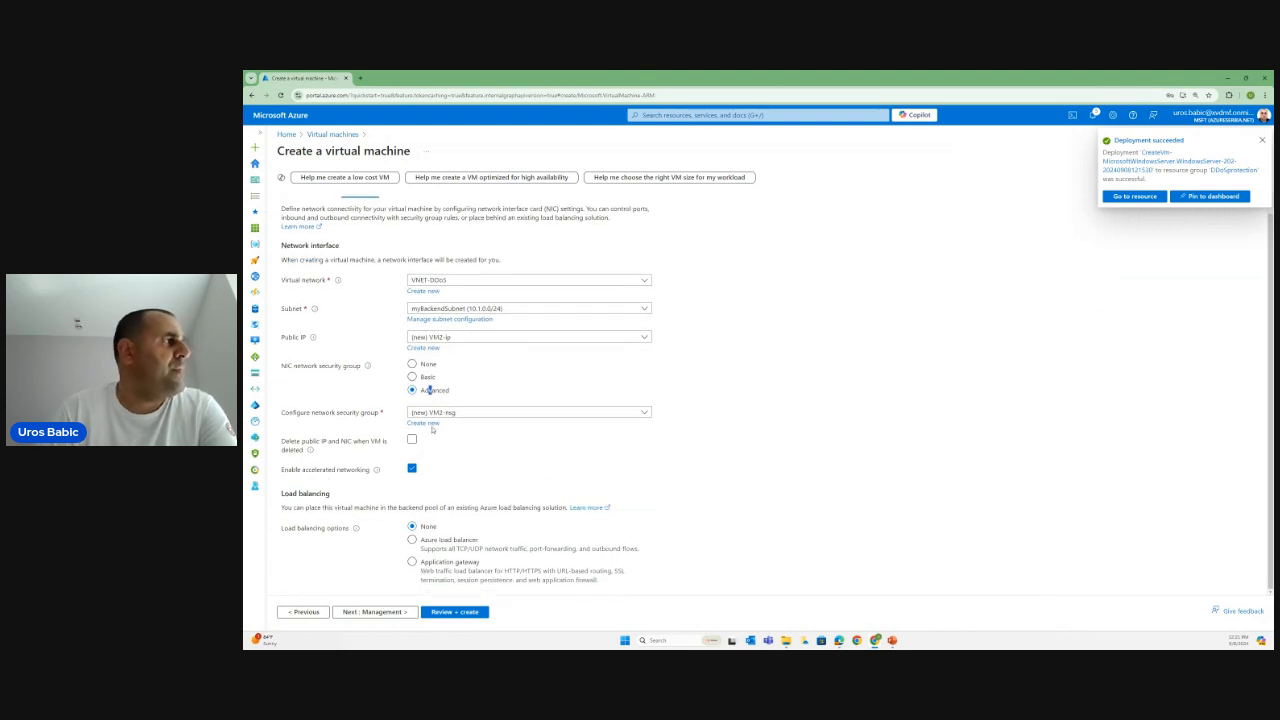
Start a new network security group for VM2's network interface and name it myNSG2.
left_click(431, 425)
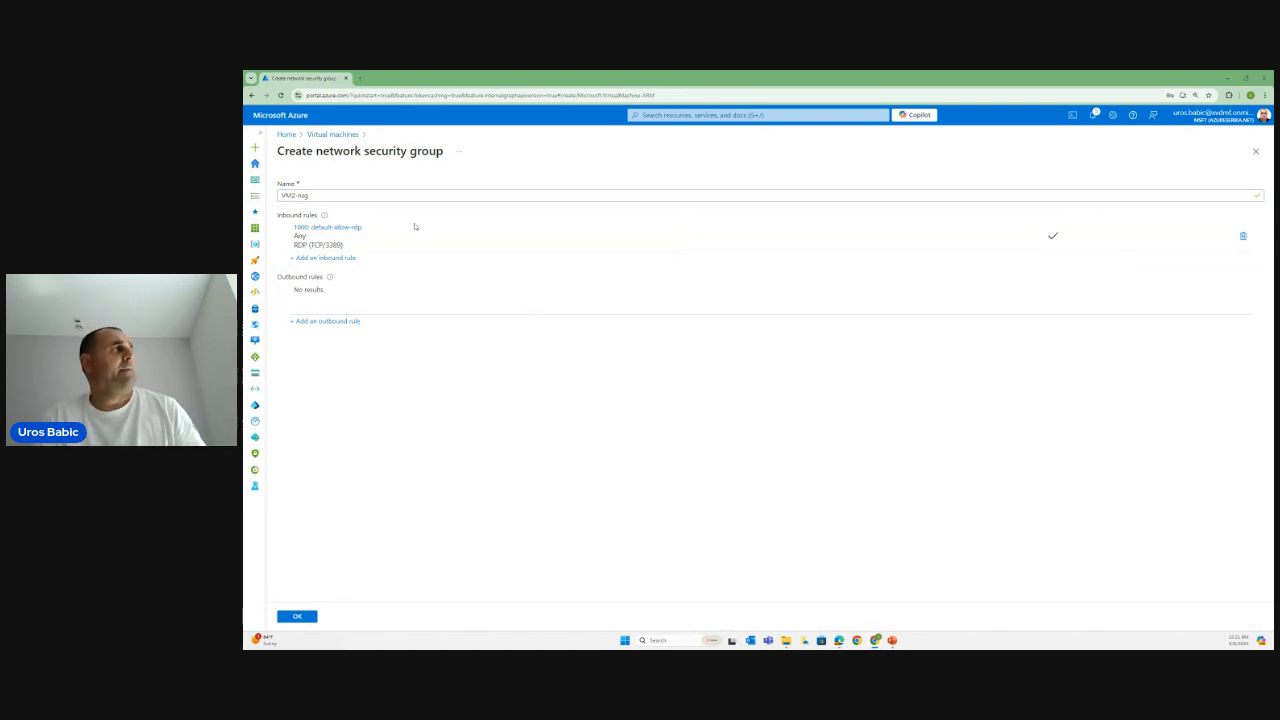
left_click(305, 195)
key("ctrl+a")
type("myNSG")
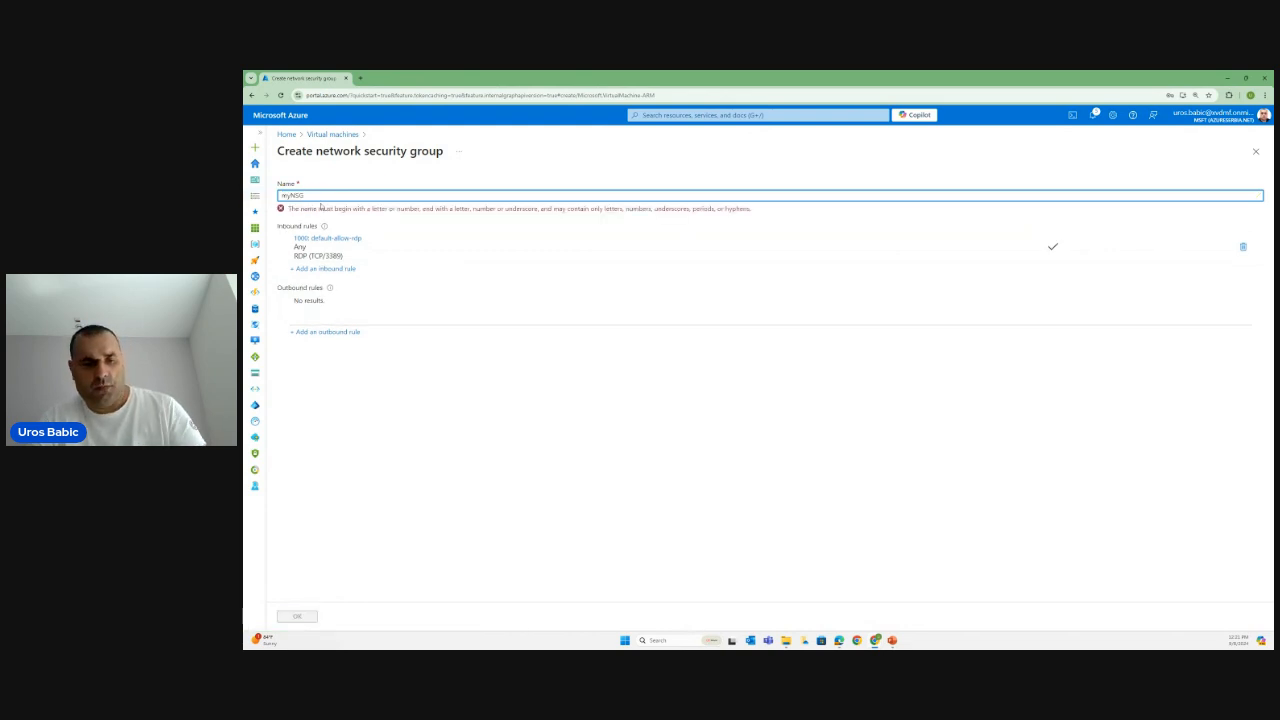
key("BackSpace")
type("2")
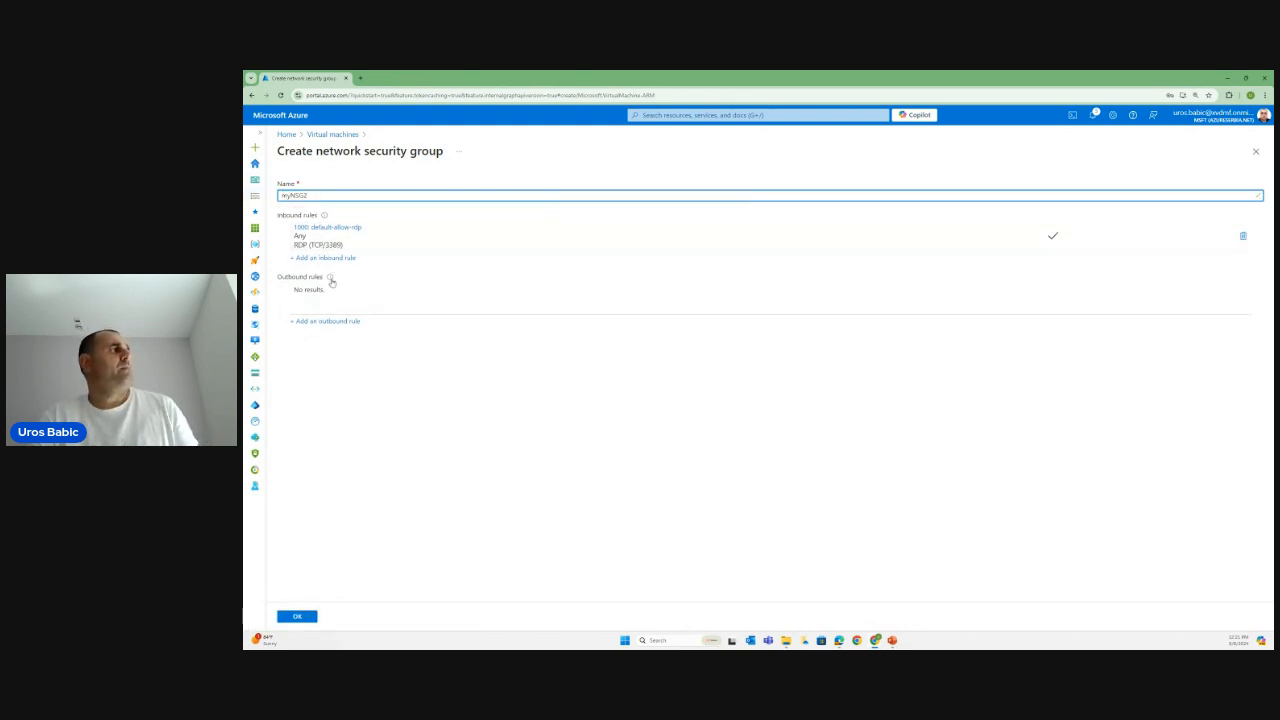
Add an inbound rule allowing the HTTP service with priority 100 to myNSG2 and save the security group.
left_click(325, 259)
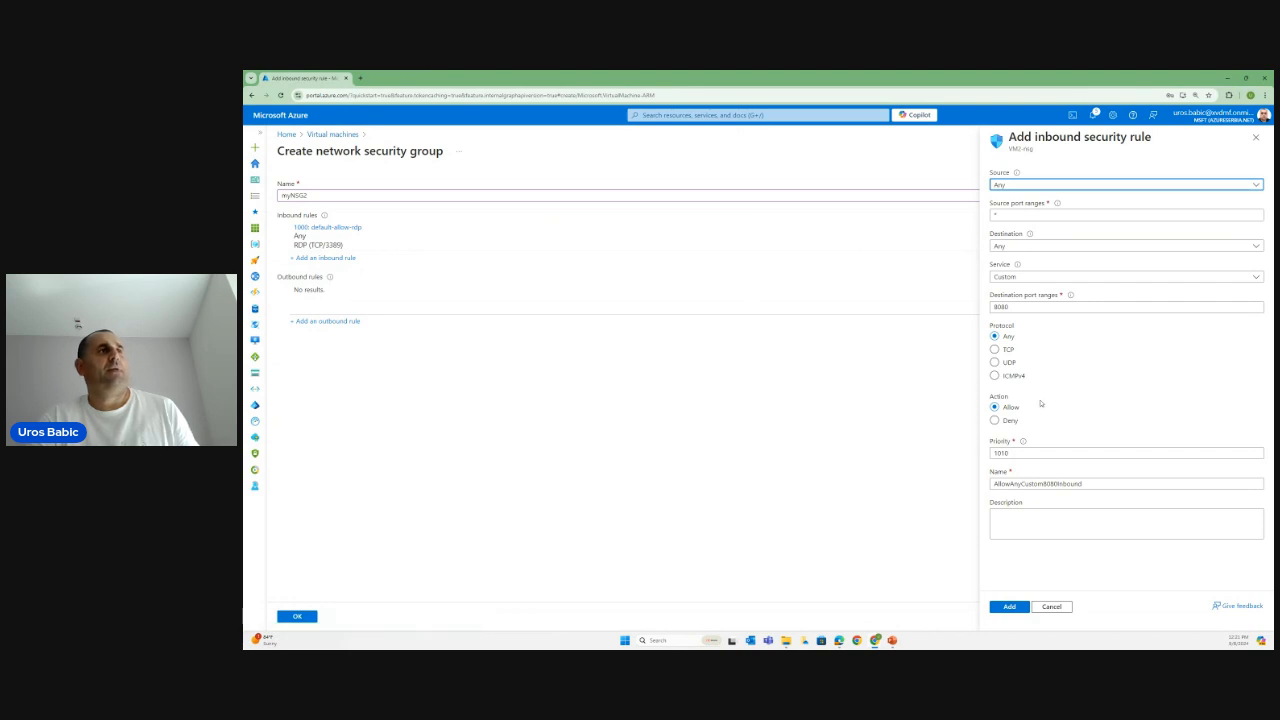
left_click(1015, 279)
left_click(1013, 305)
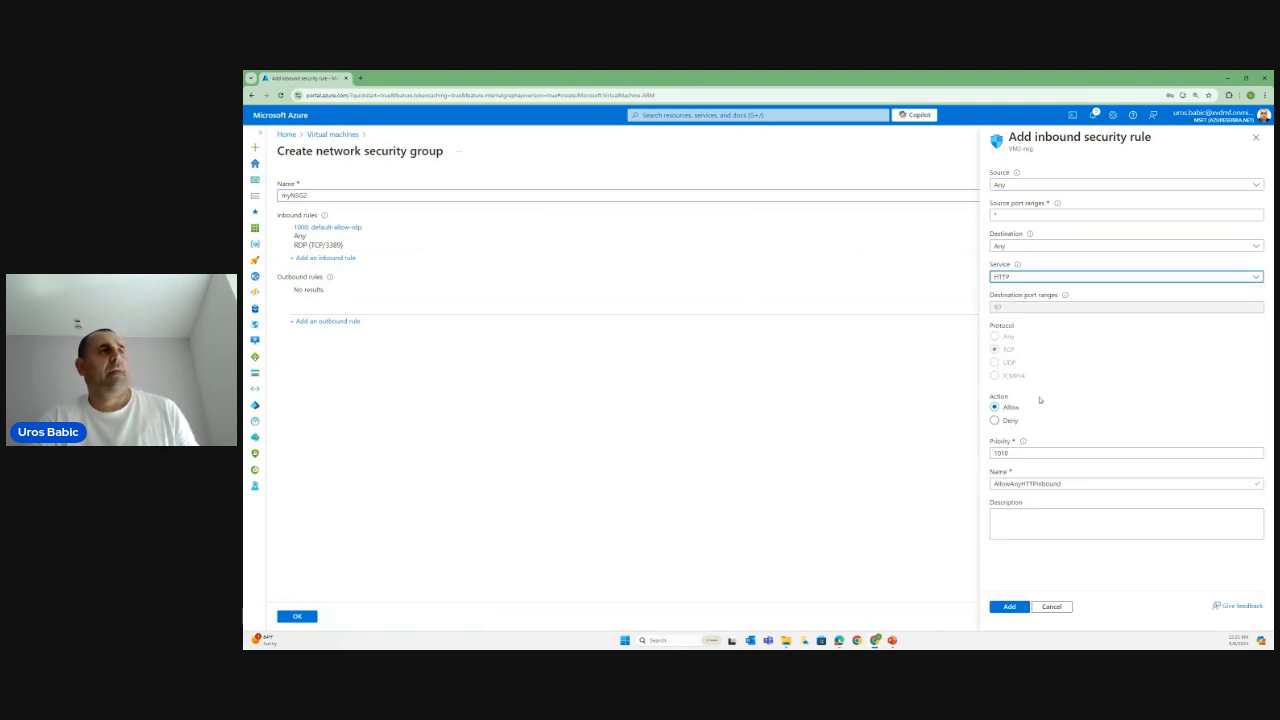
left_click_drag(1035, 453, 971, 455)
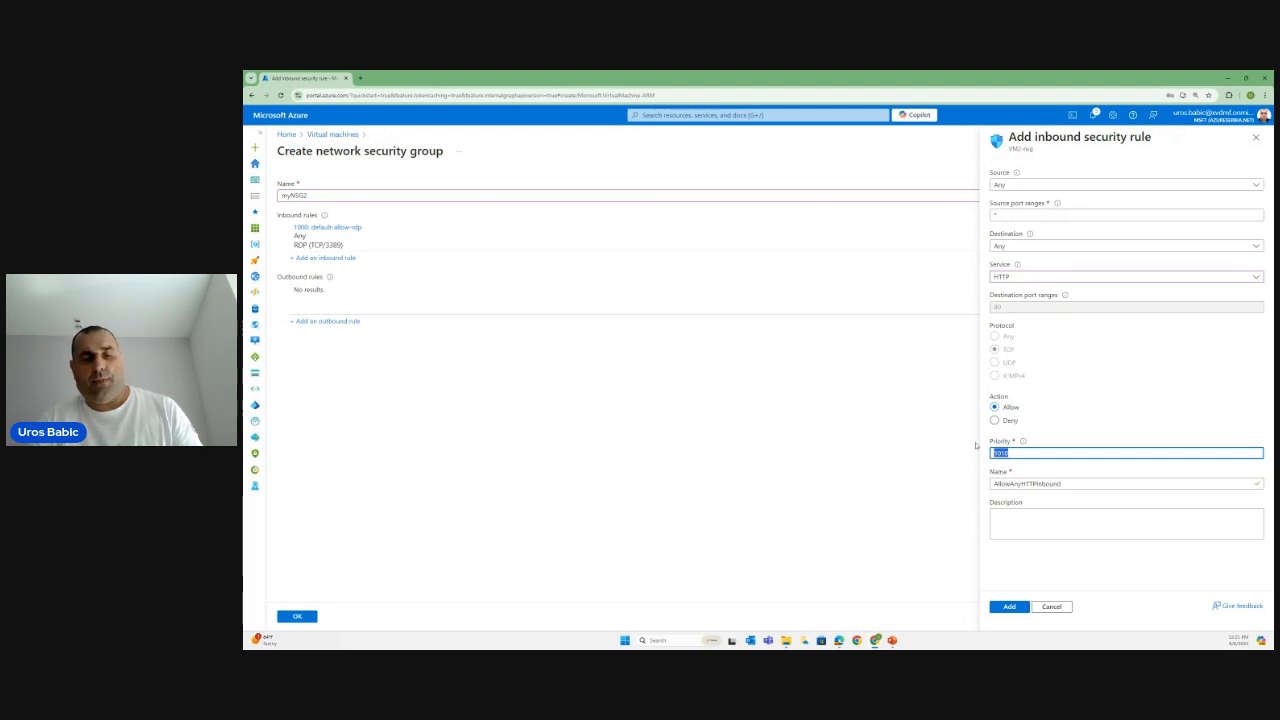
type("100")
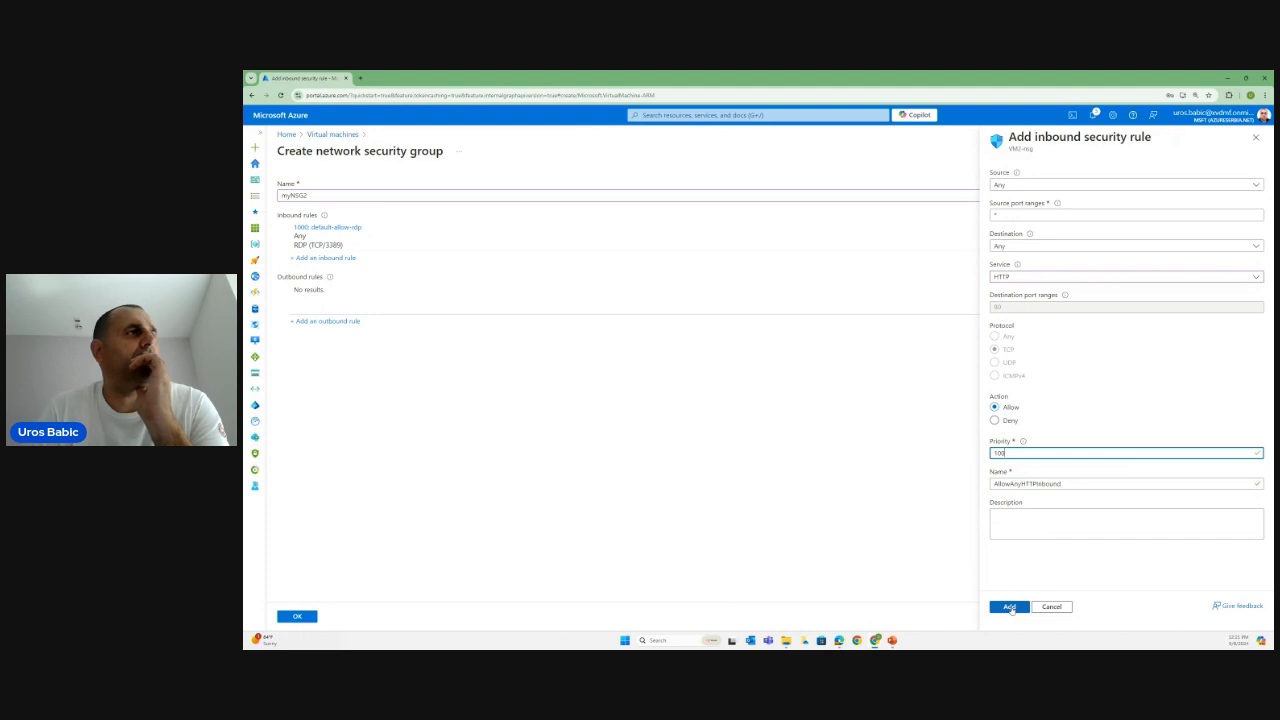
left_click(999, 606)
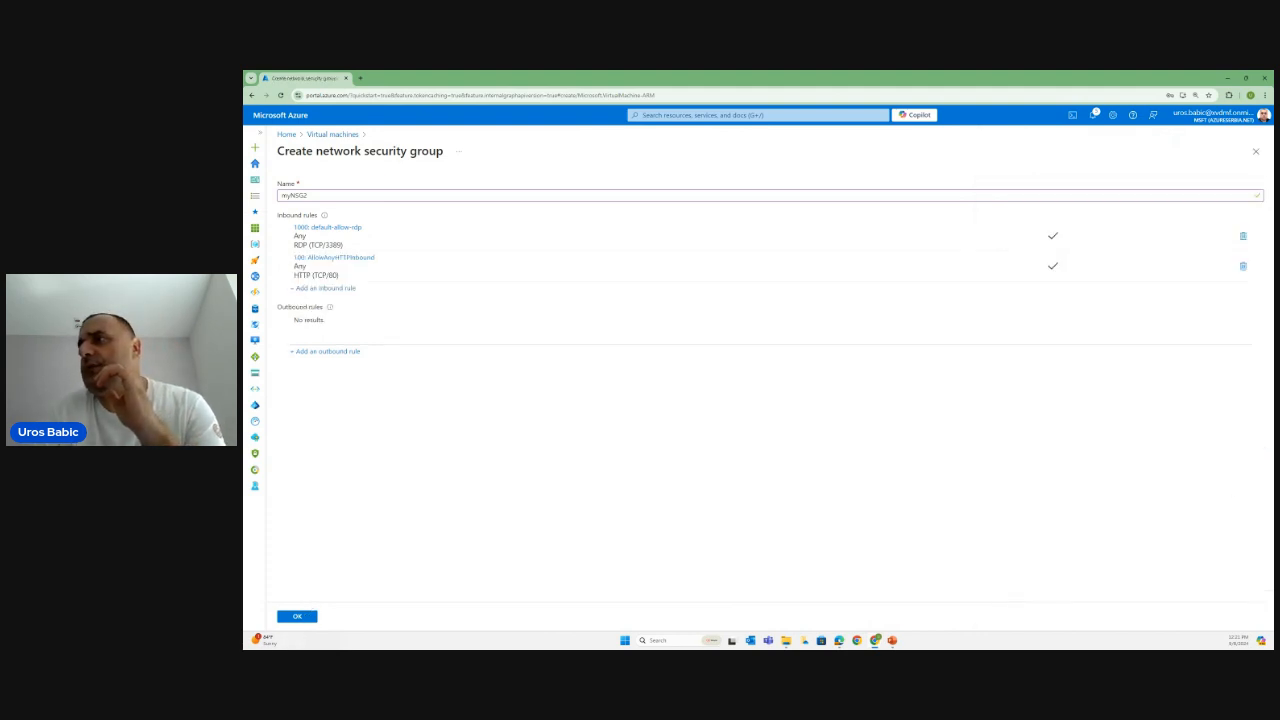
left_click(304, 615)
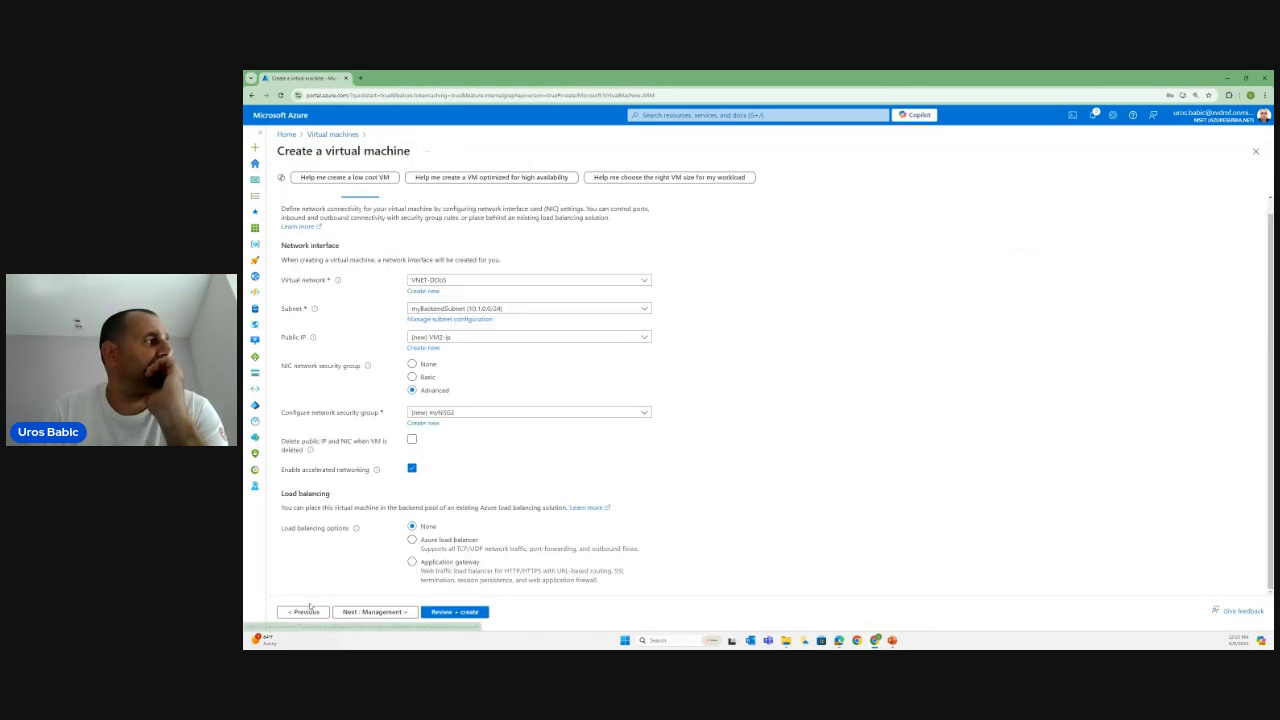
Set VM2's load balancing option to Azure load balancer.
scroll(445, 542, "down", 1)
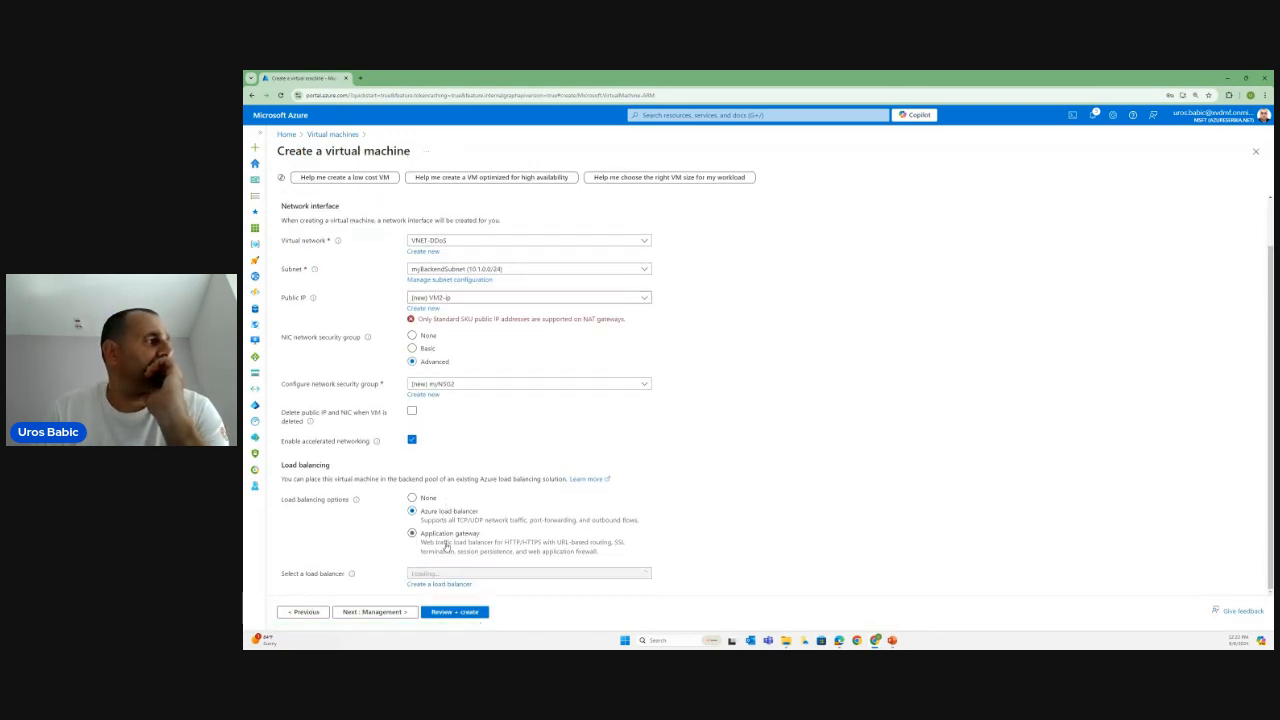
left_click(458, 573)
left_click(458, 536)
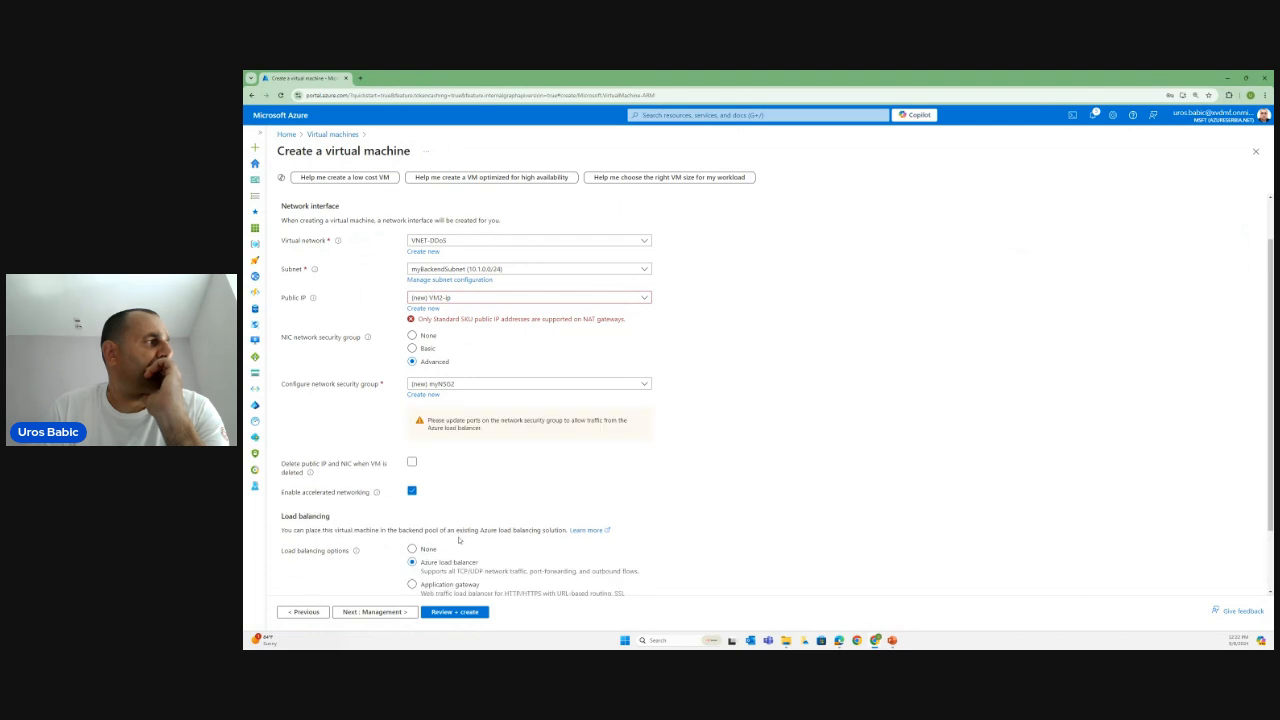
scroll(460, 541, "up", 3)
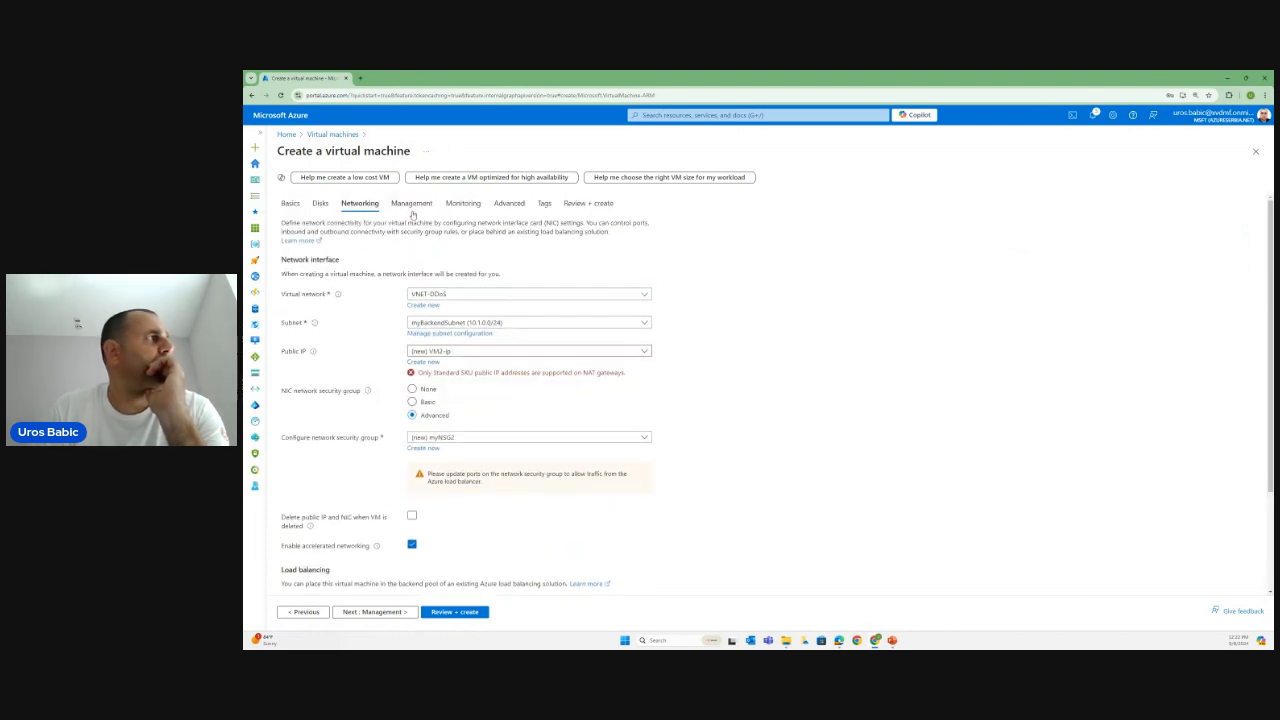
Check VM2's management, monitoring, advanced and basic settings and submit the configuration for review.
left_click(417, 208)
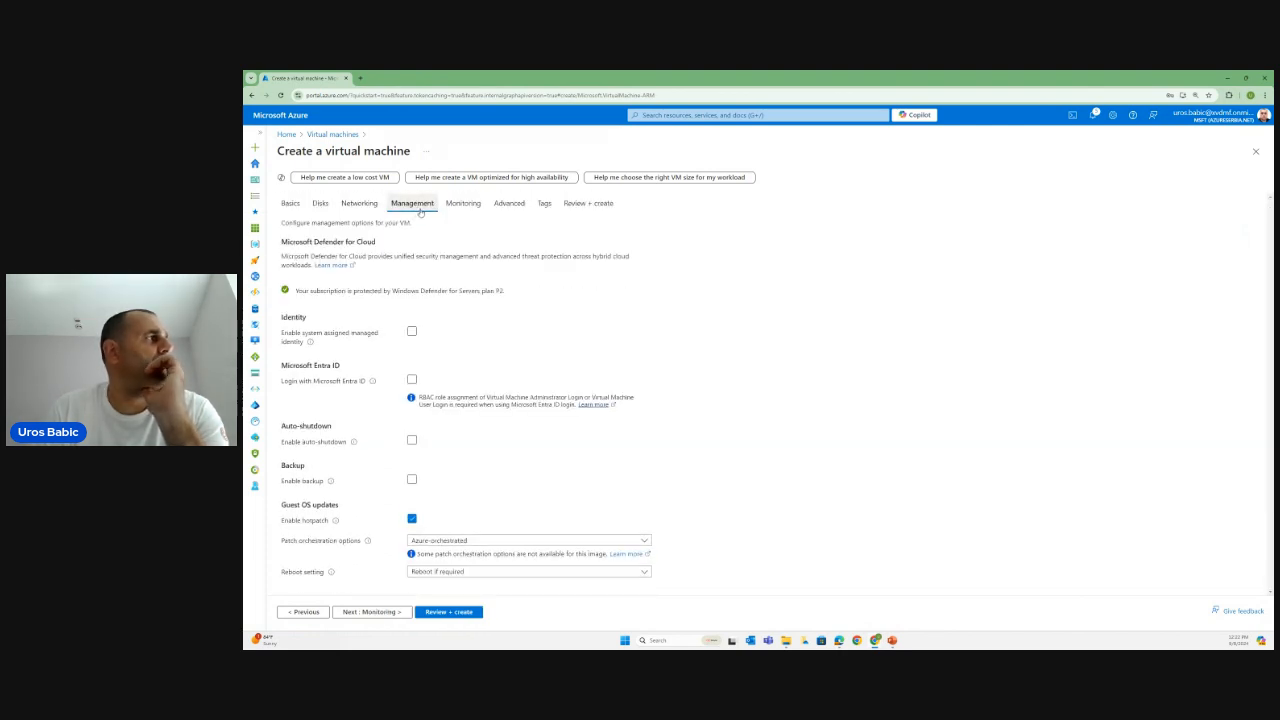
left_click(462, 205)
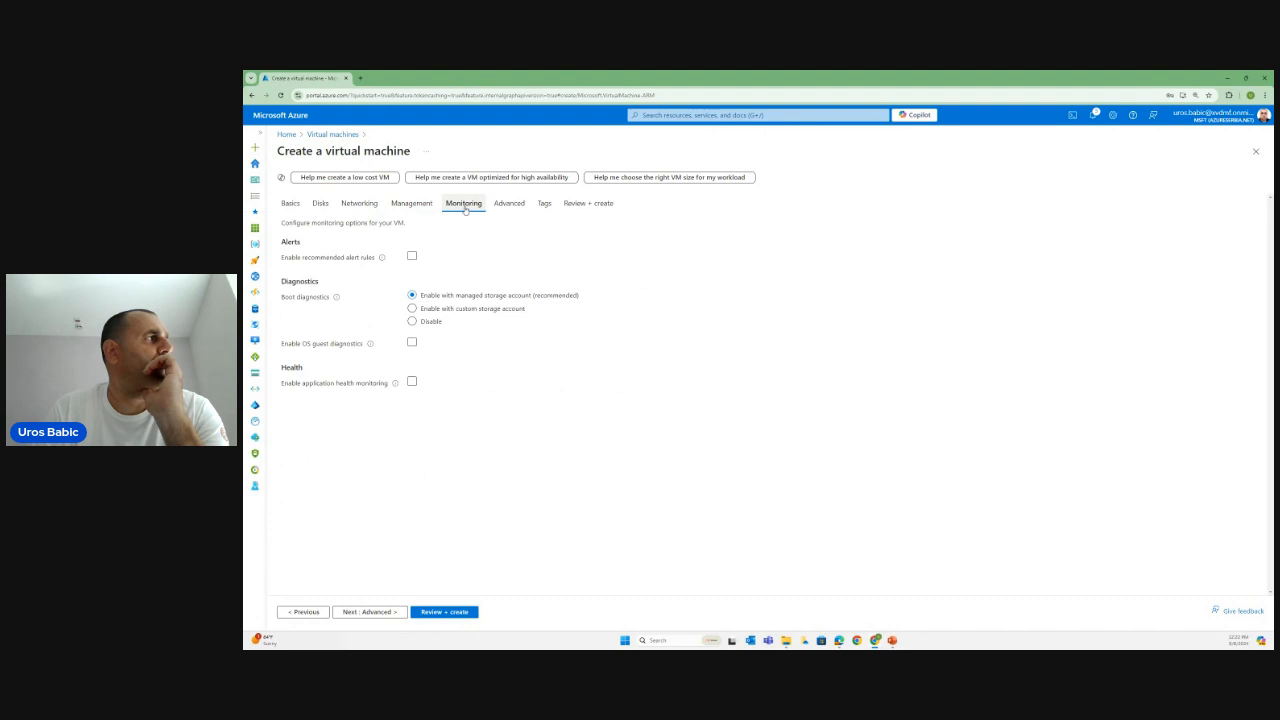
left_click(497, 205)
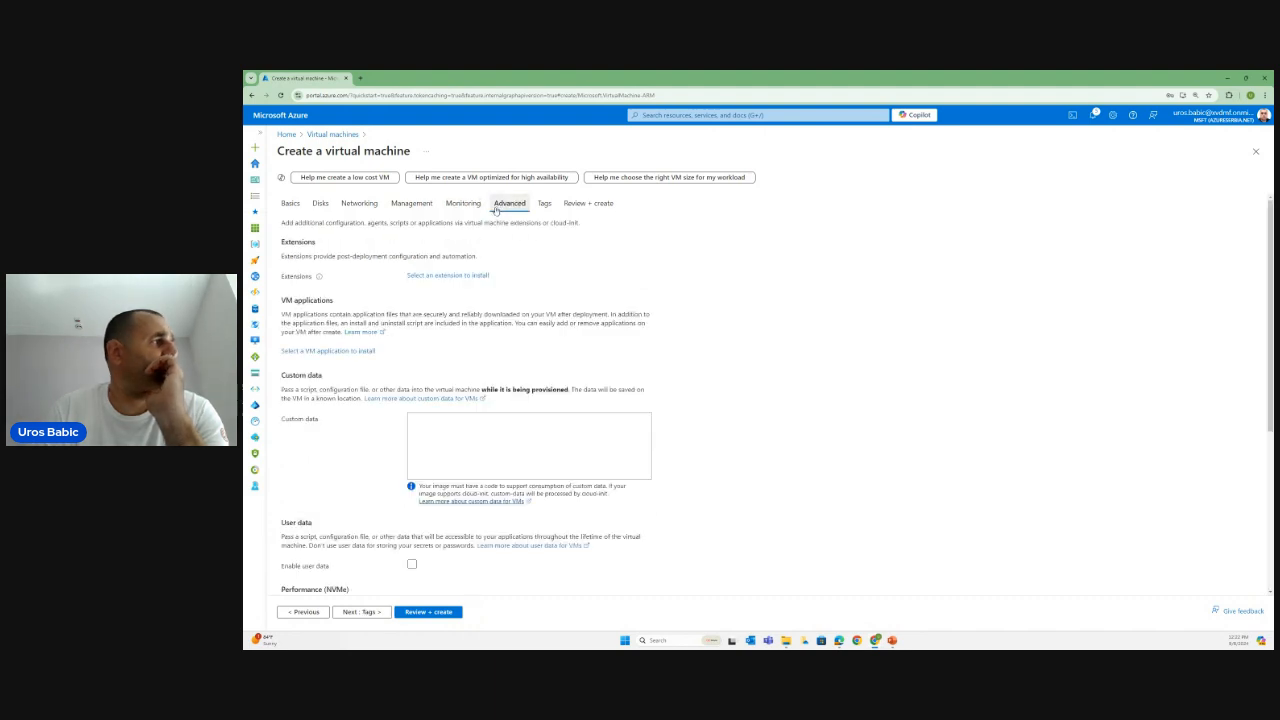
left_click(290, 203)
scroll(447, 439, "down", 3)
scroll(447, 439, "down", 2)
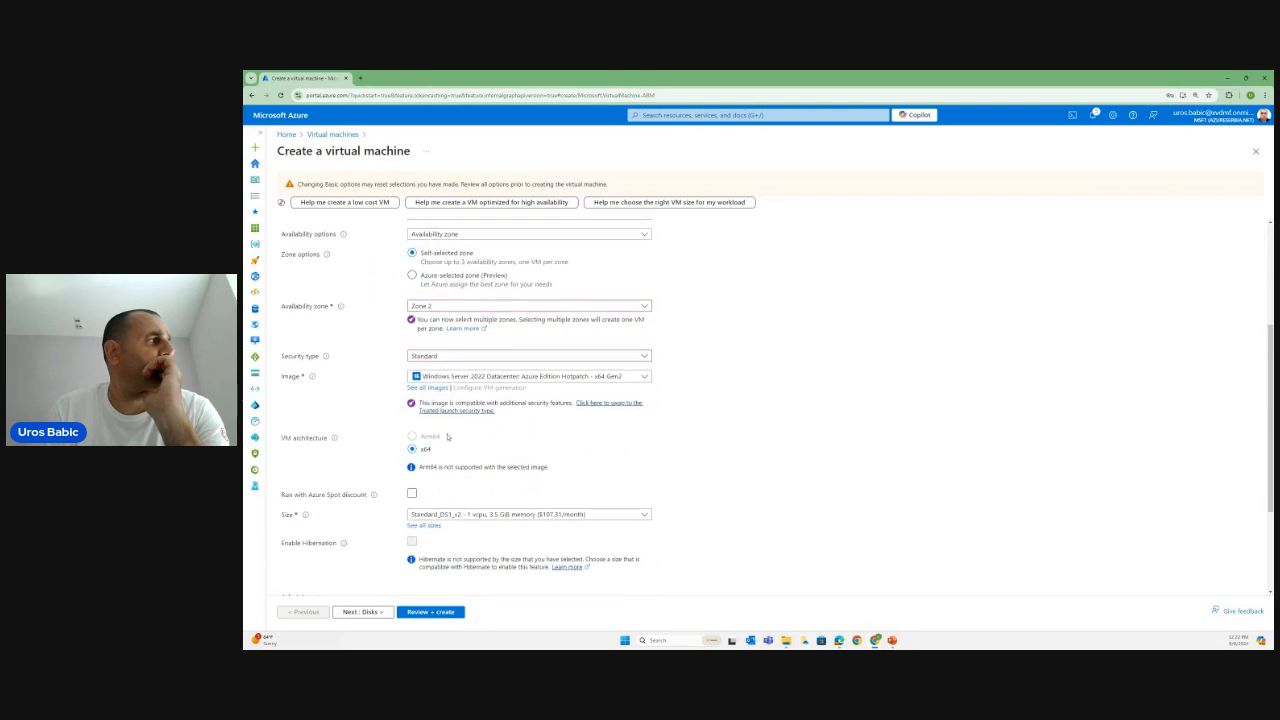
left_click(431, 612)
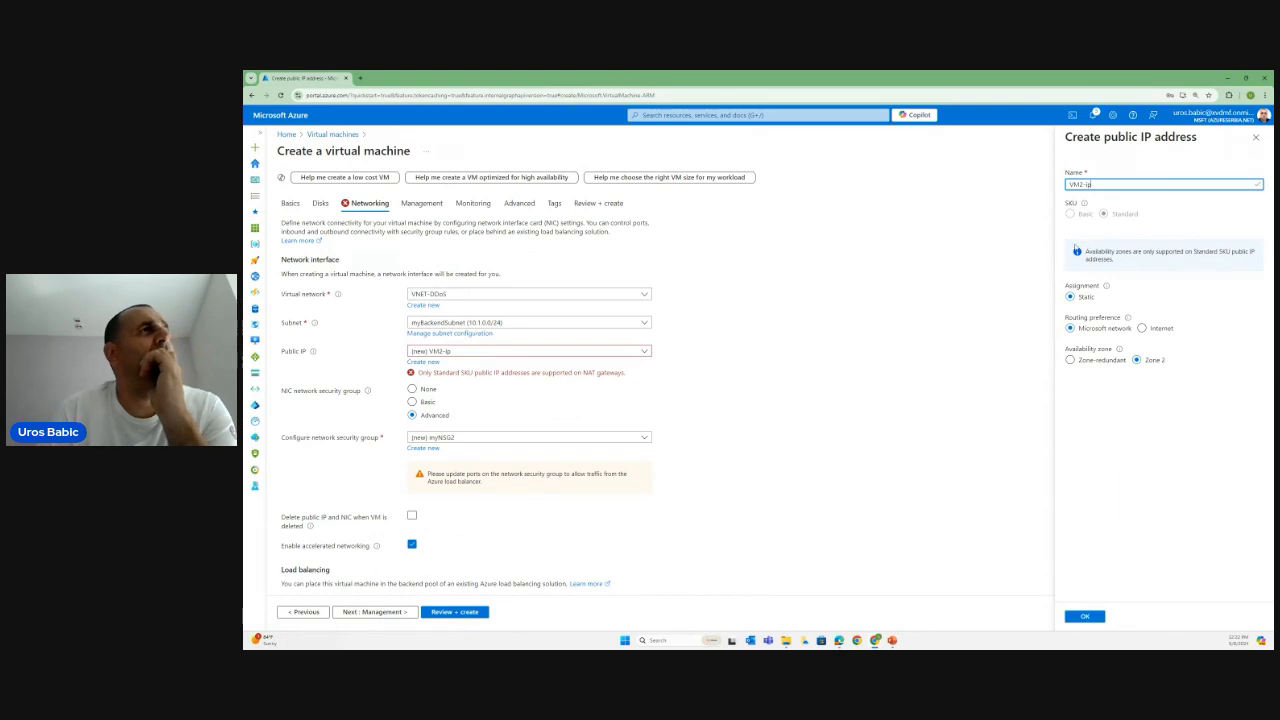
Assign VM2 a new zone 2 public IP address named PIP2, and validate and create the virtual machine.
left_click(1096, 618)
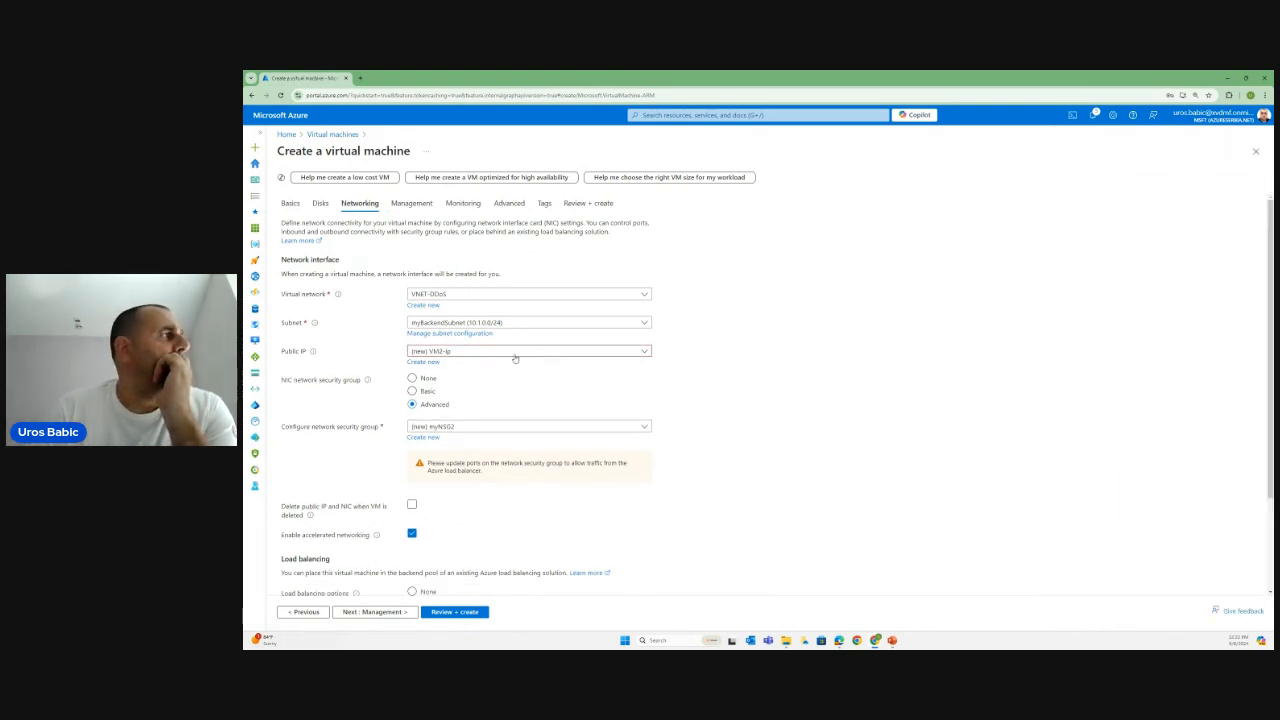
left_click(423, 362)
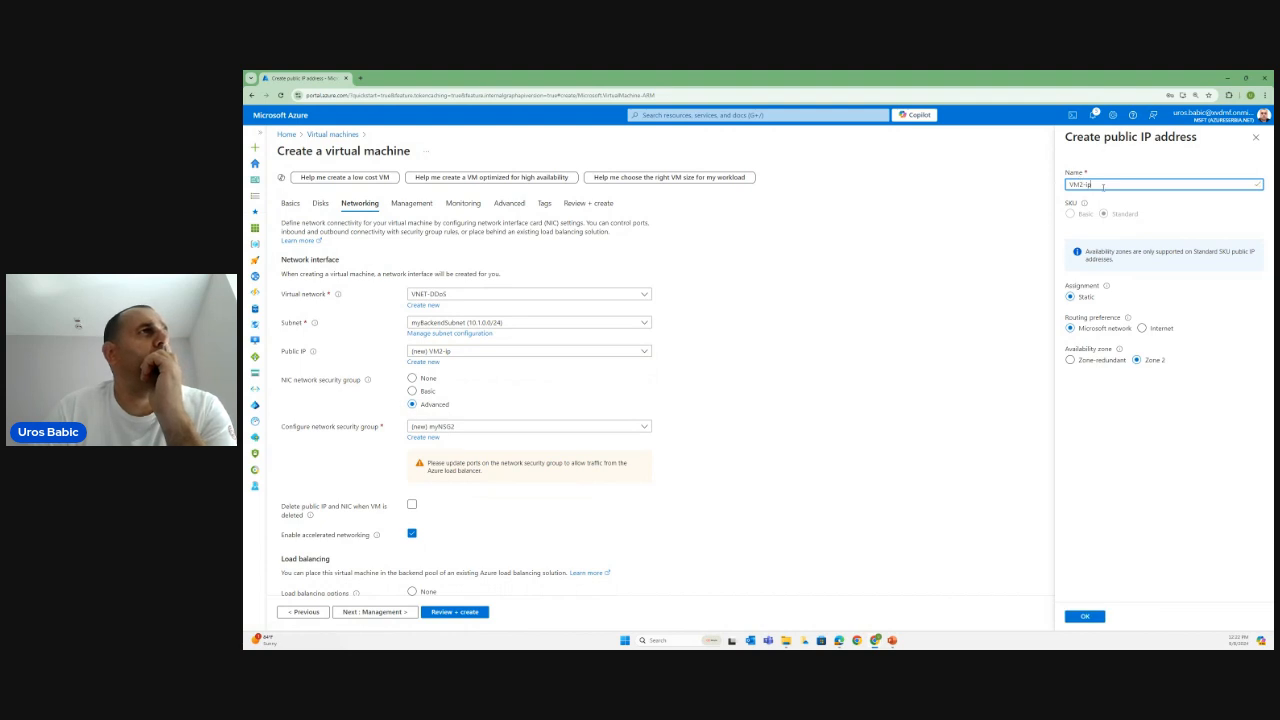
left_click_drag(1099, 184, 1017, 186)
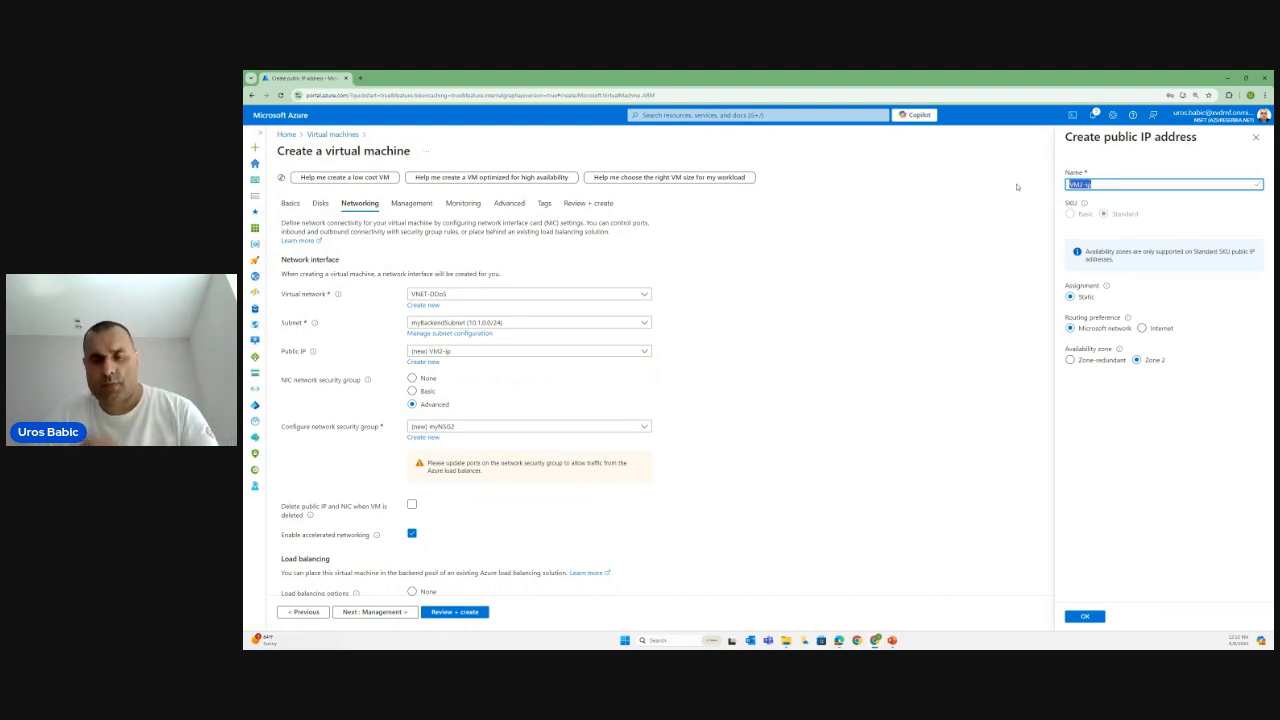
type("PIP")
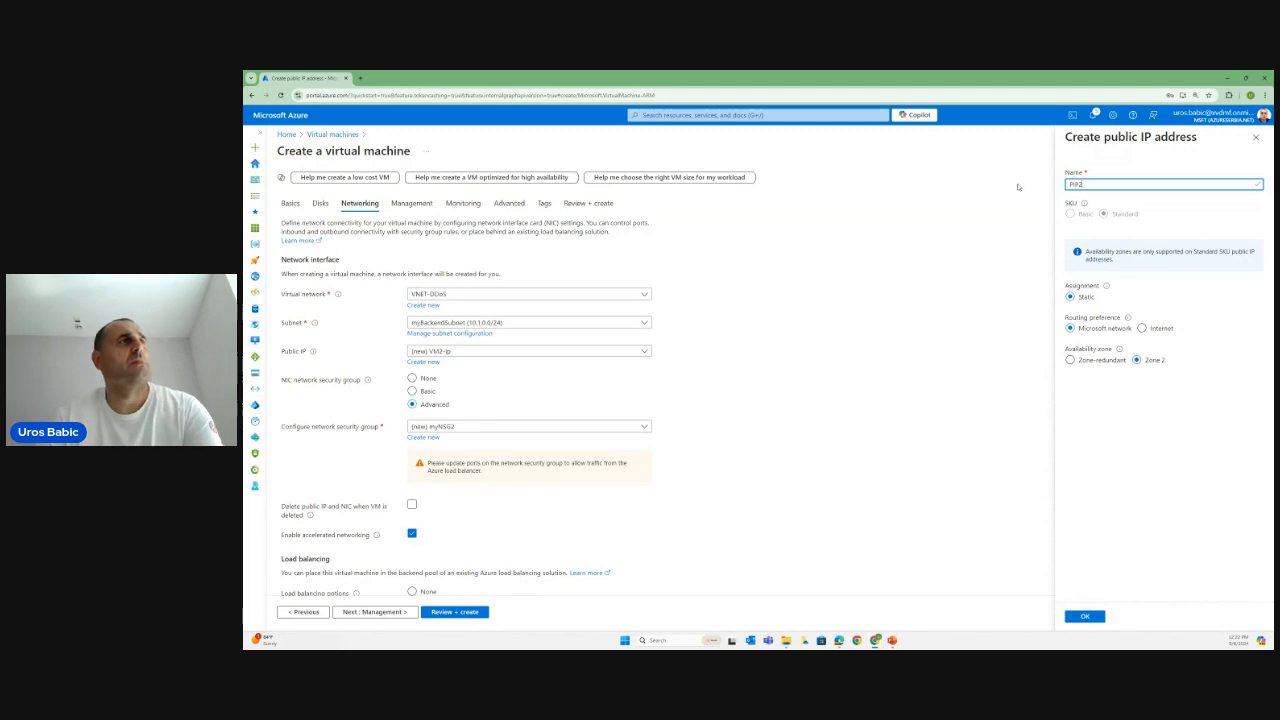
type("2")
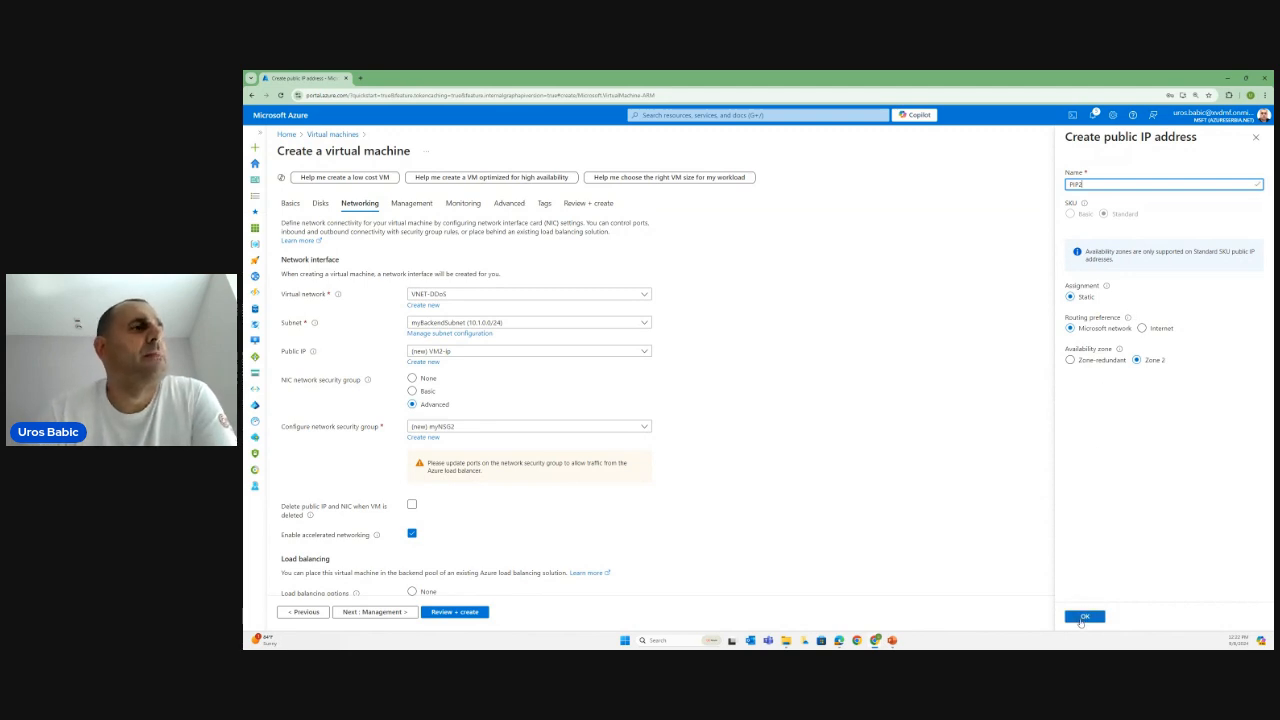
left_click(1085, 616)
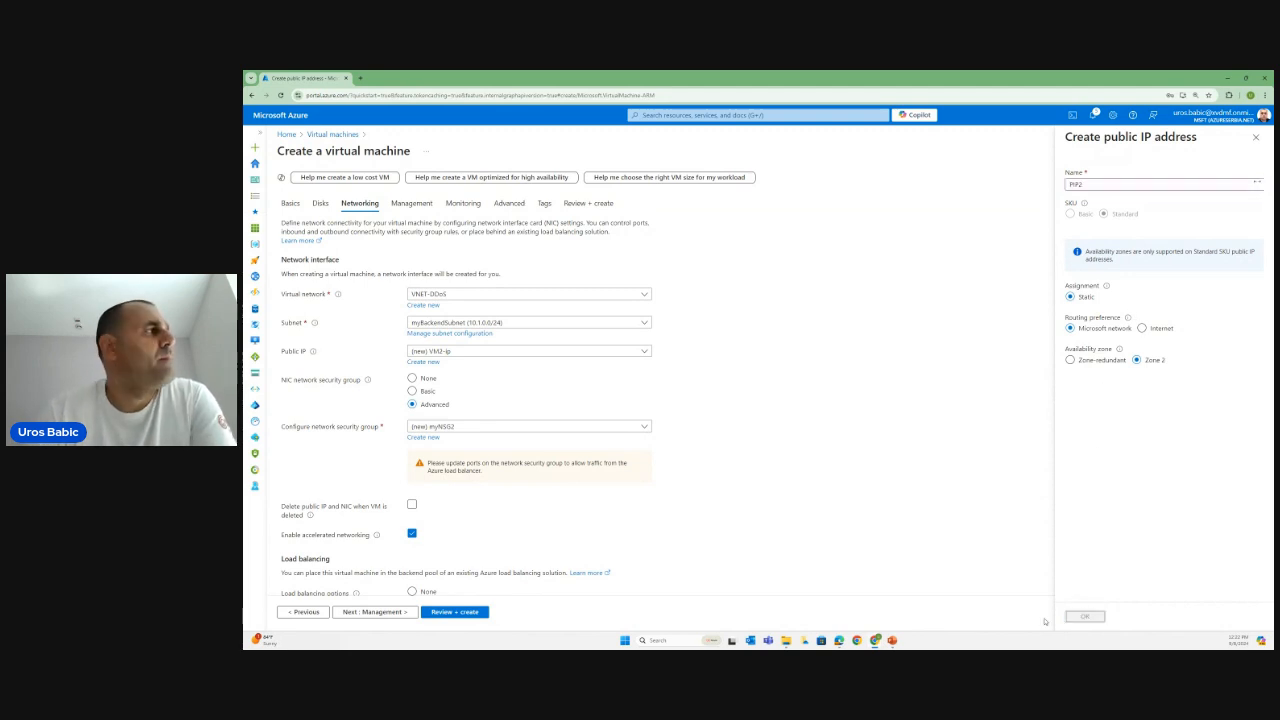
left_click(461, 612)
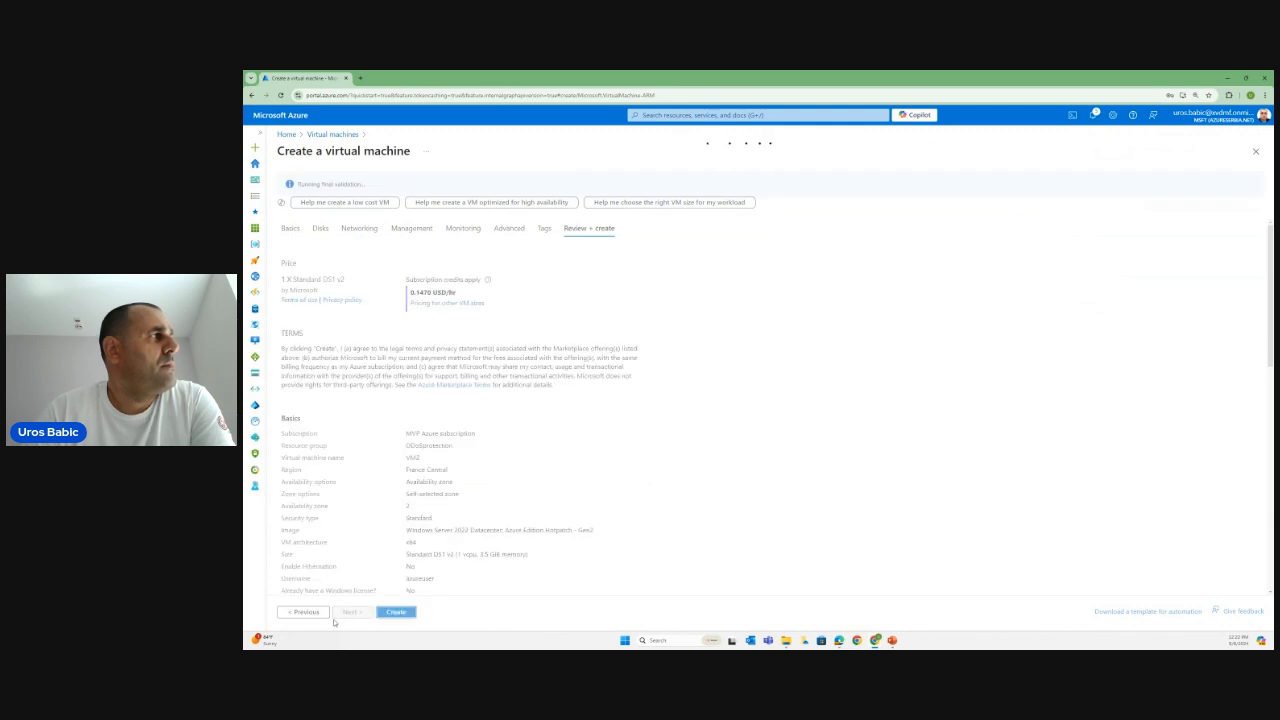
left_click(395, 613)
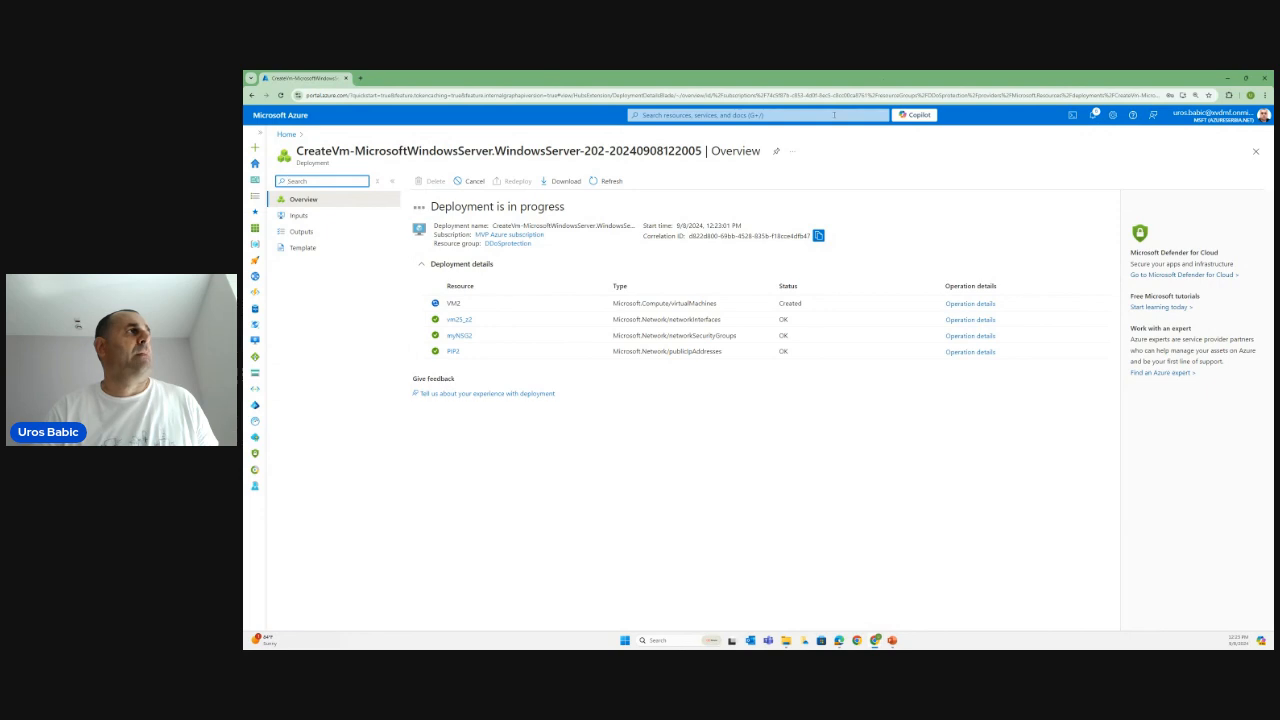
Open VM1 from the virtual machines list and go to its Bastion connection settings.
left_click(700, 115)
left_click(660, 268)
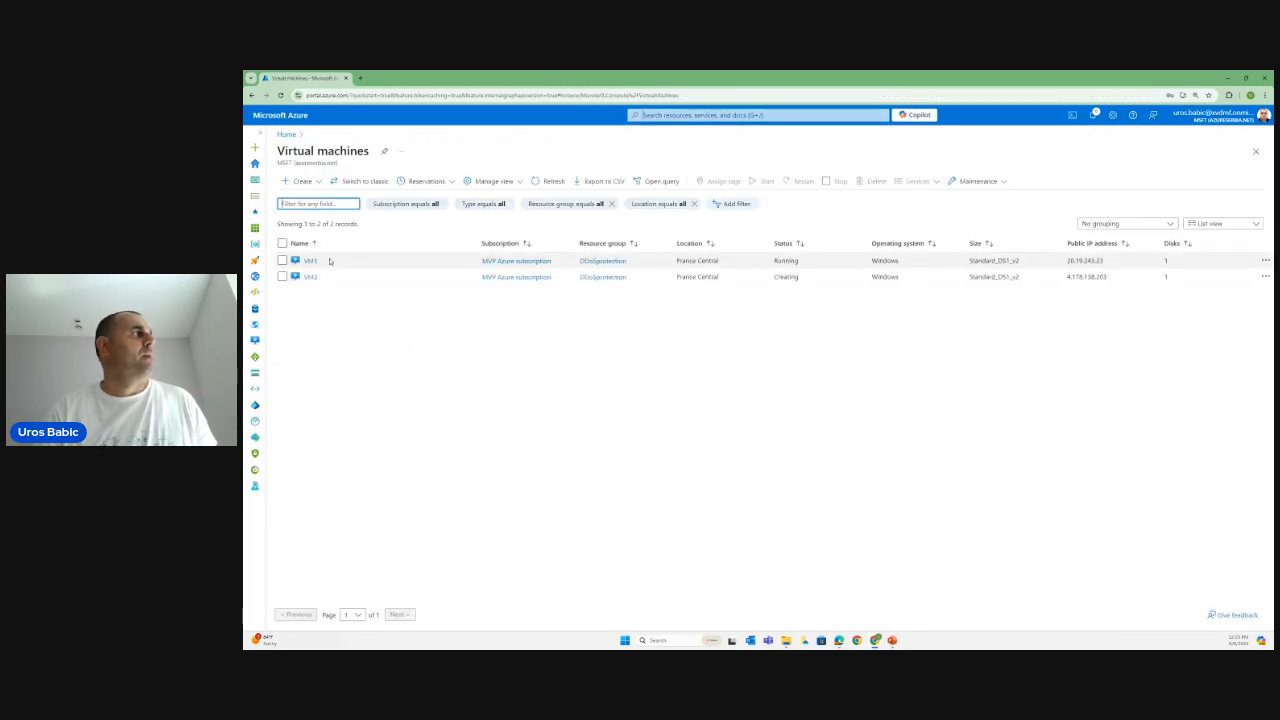
left_click(308, 261)
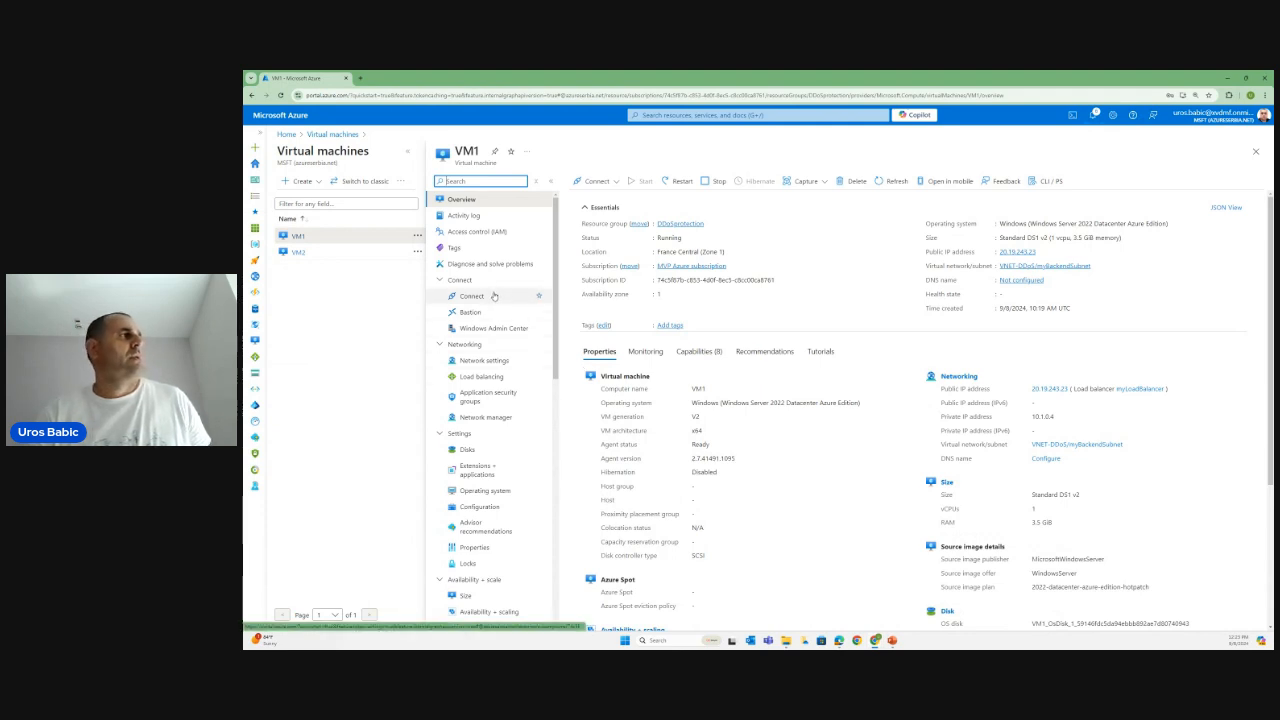
left_click(495, 297)
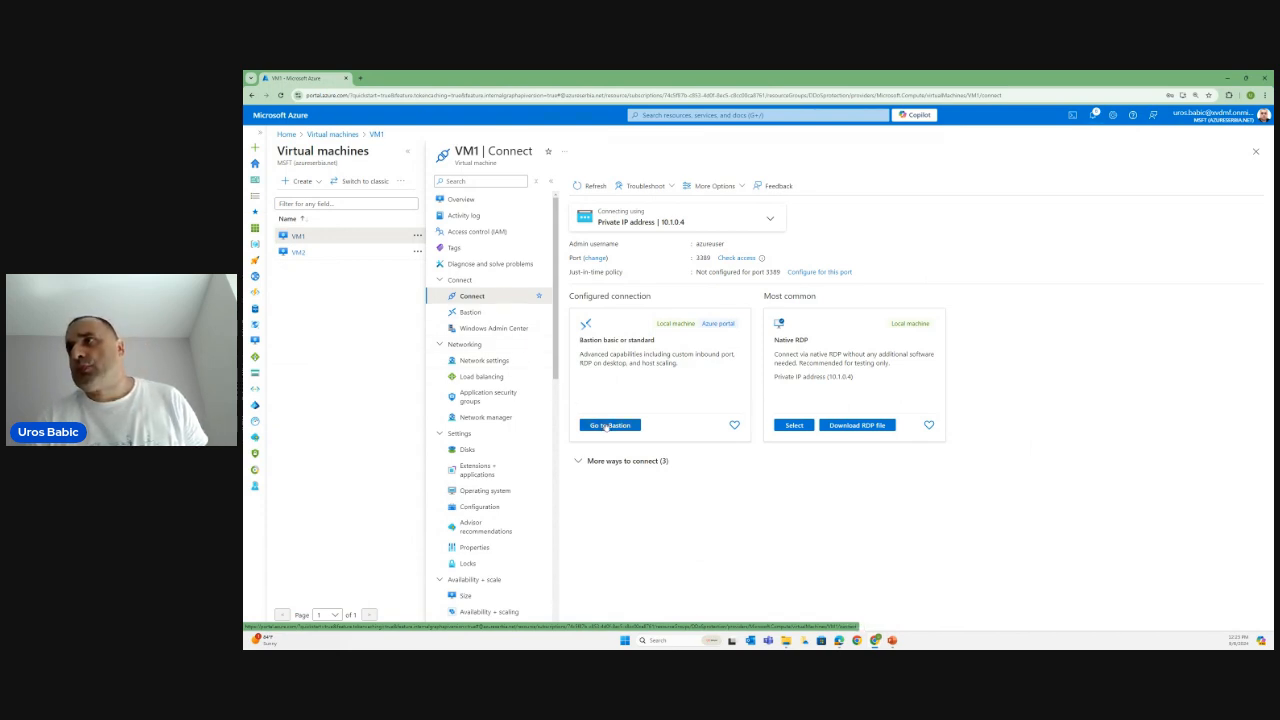
left_click(608, 425)
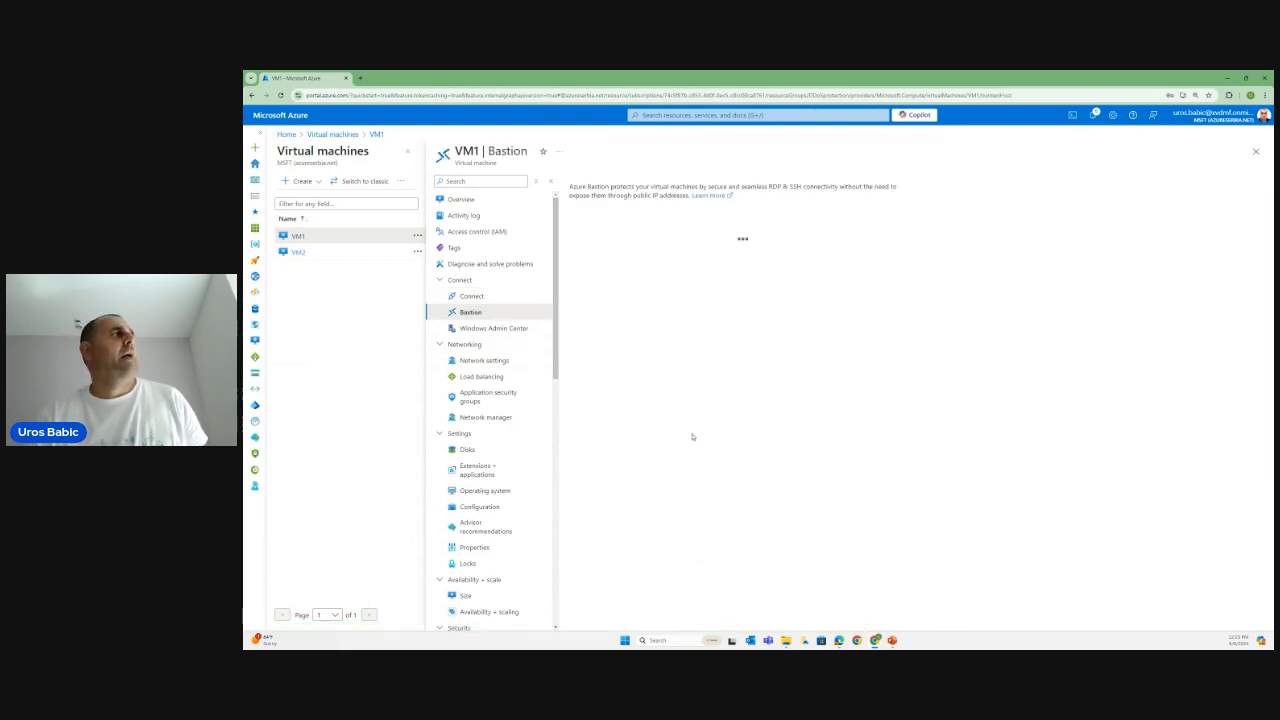
left_click(751, 349)
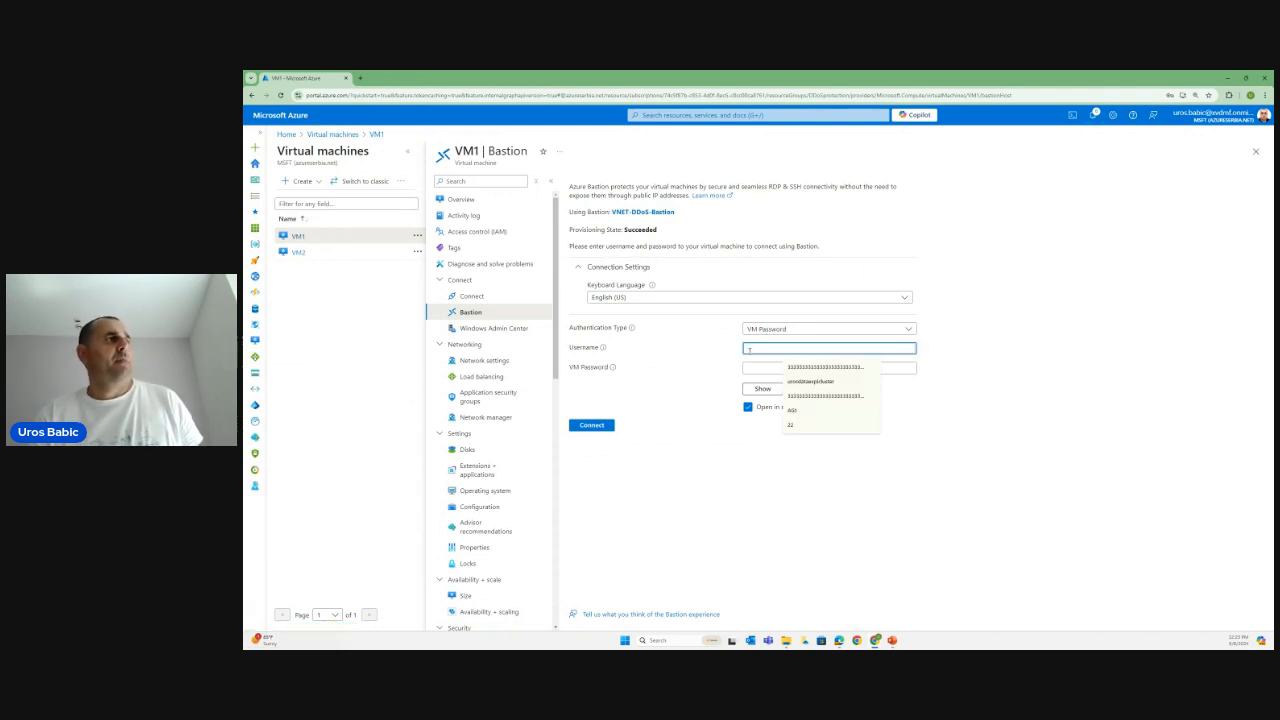
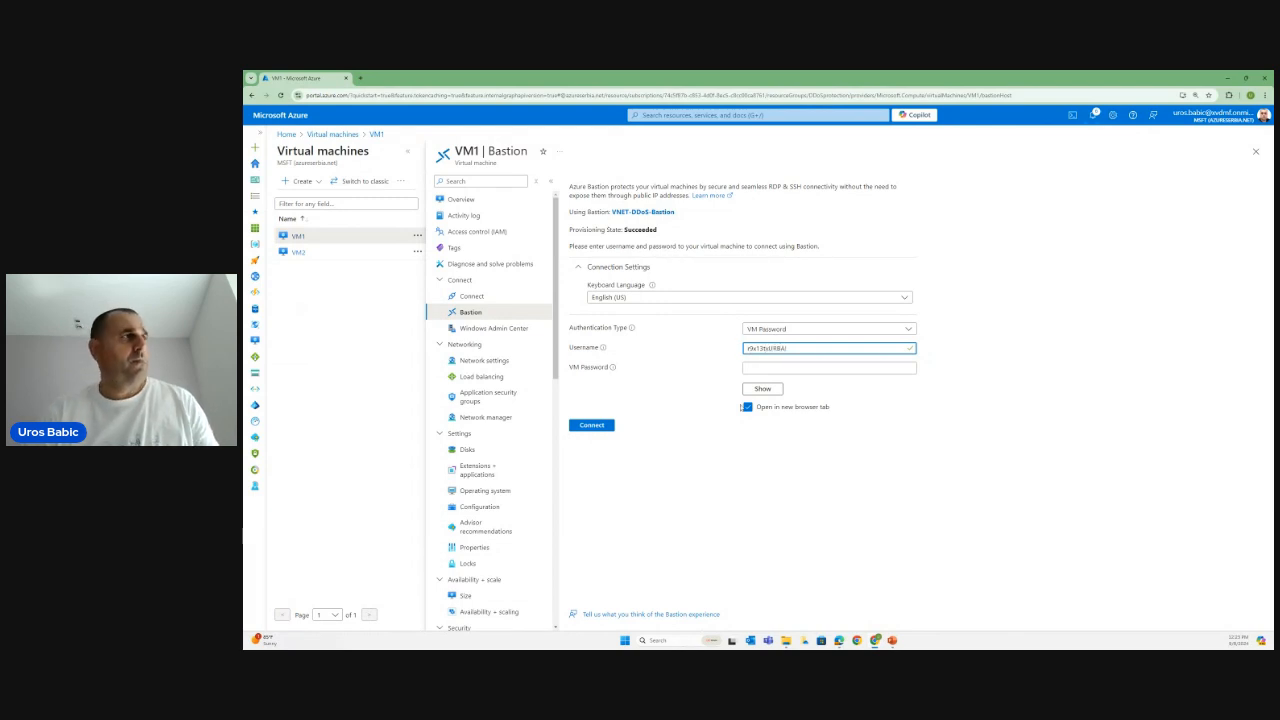
Replace the username for VM1's Bastion connection with azureuser.
left_click_drag(807, 348, 670, 332)
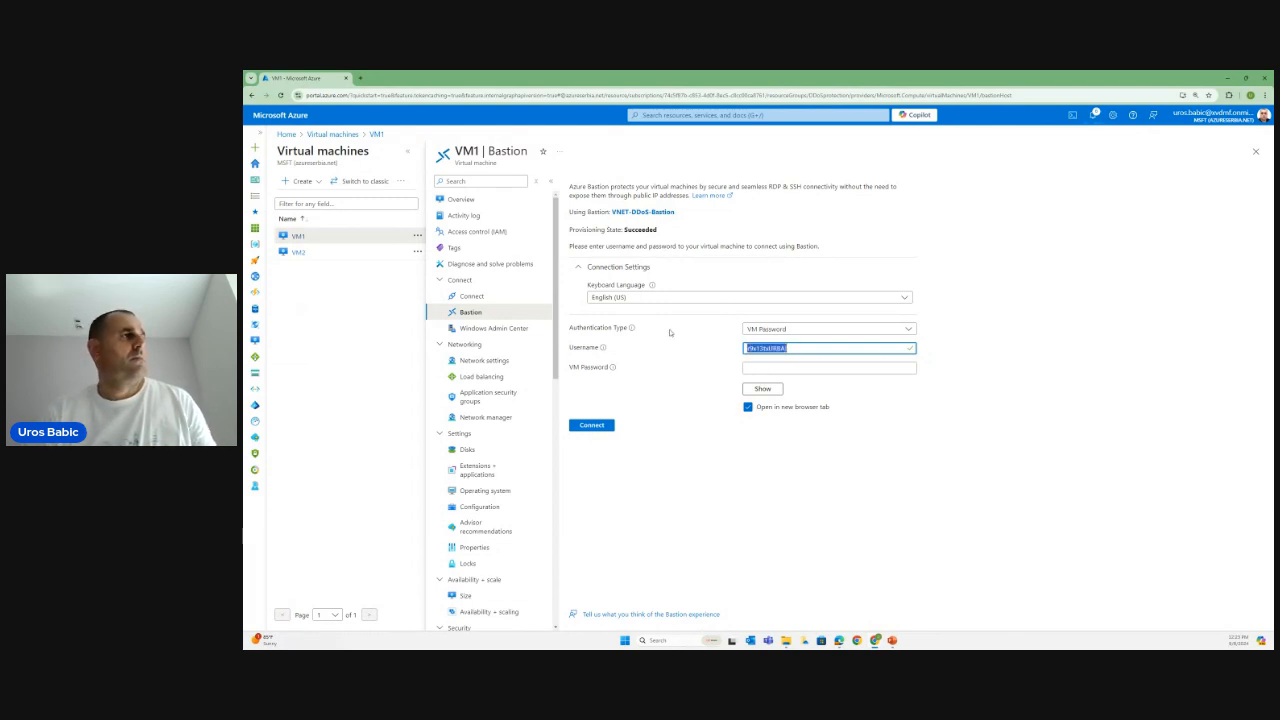
type("a")
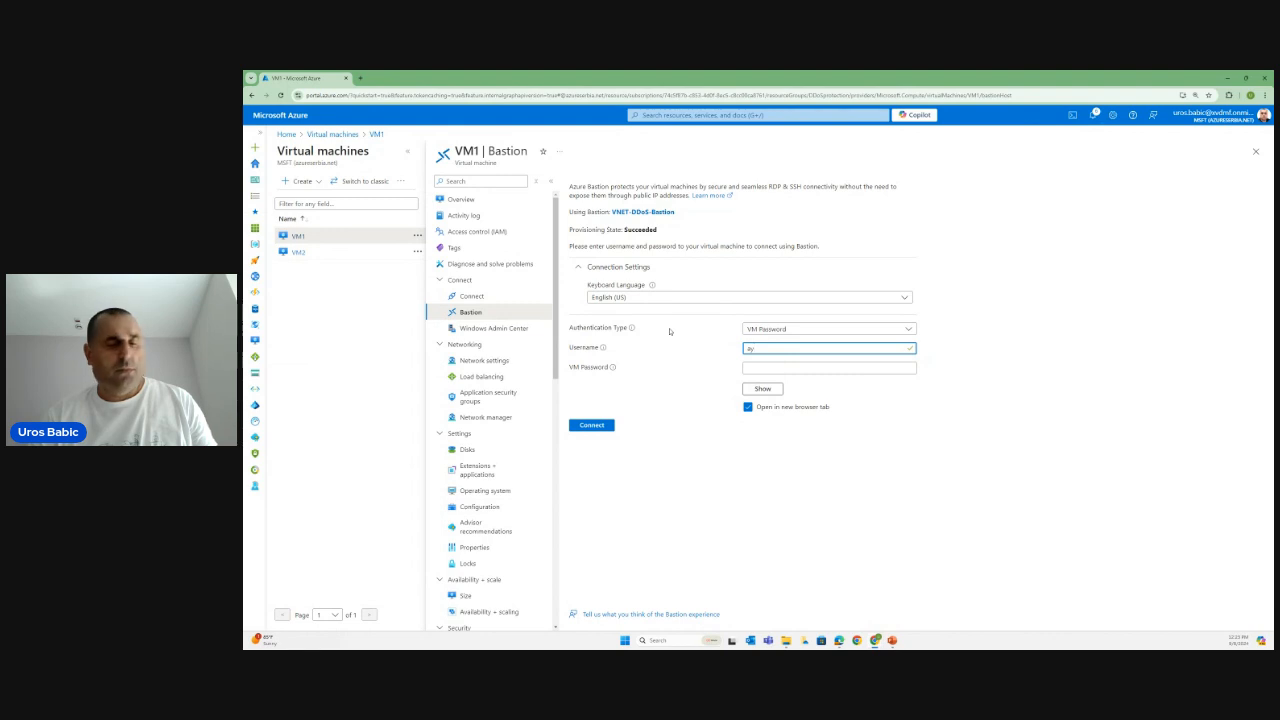
type("zureuser")
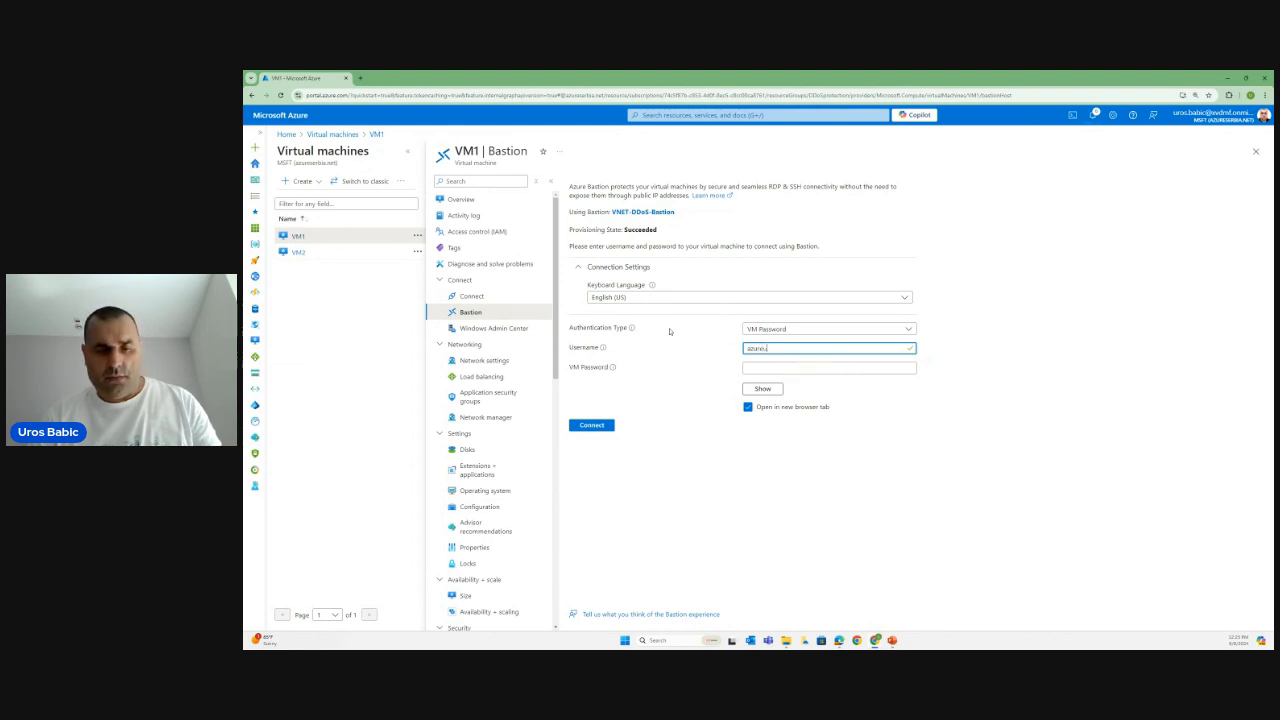
Enter the VM password, connect to VM1 through Bastion in a new browser tab, and allow the session's clipboard access.
left_click(762, 370)
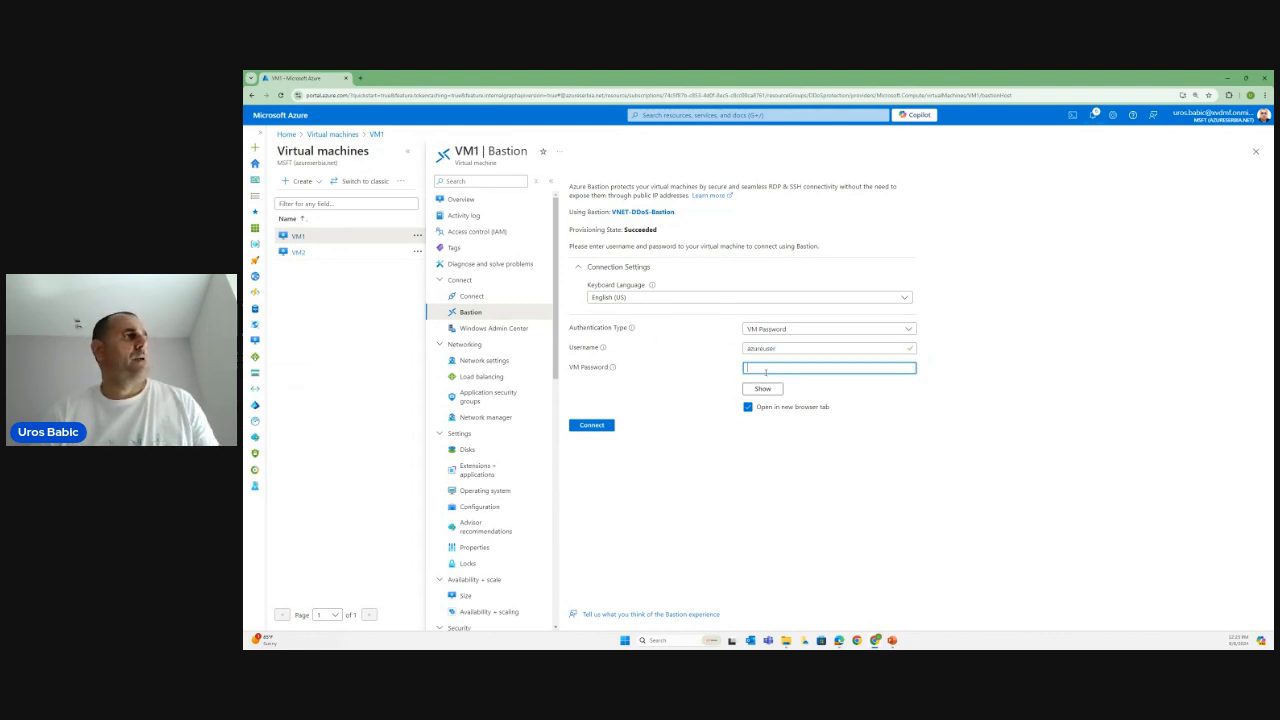
type("•••••")
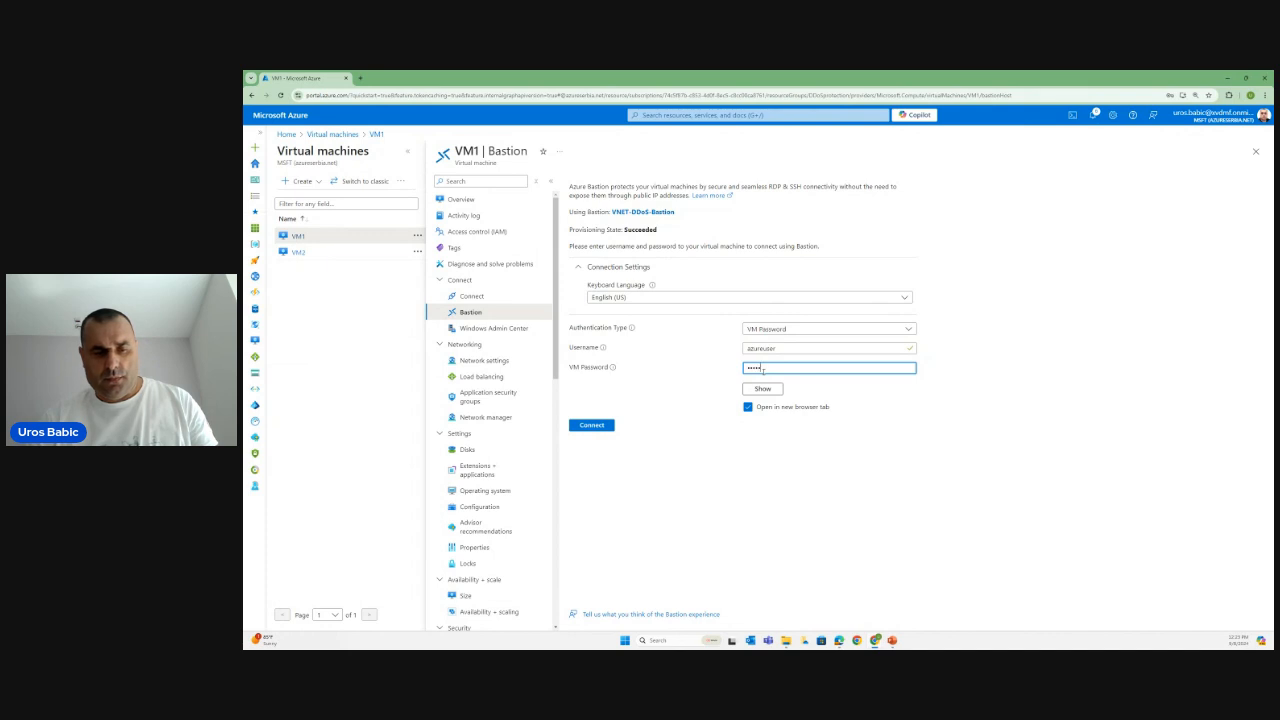
type("••")
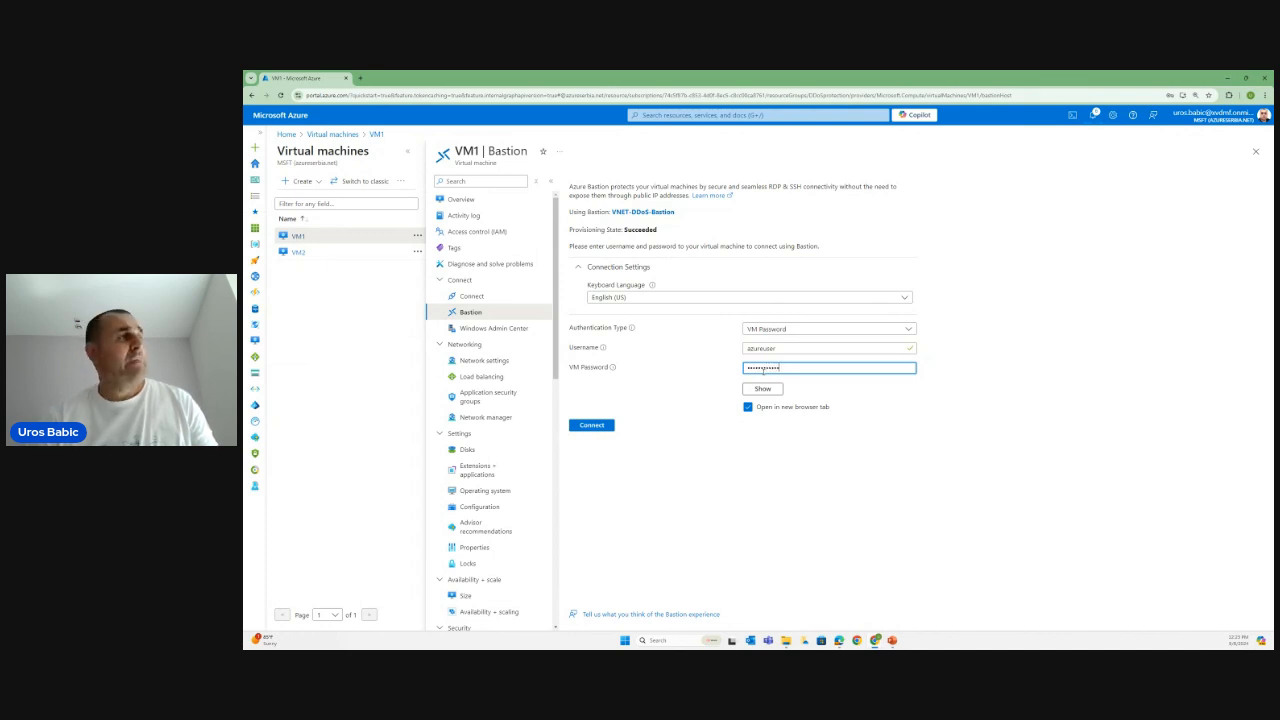
left_click(612, 430)
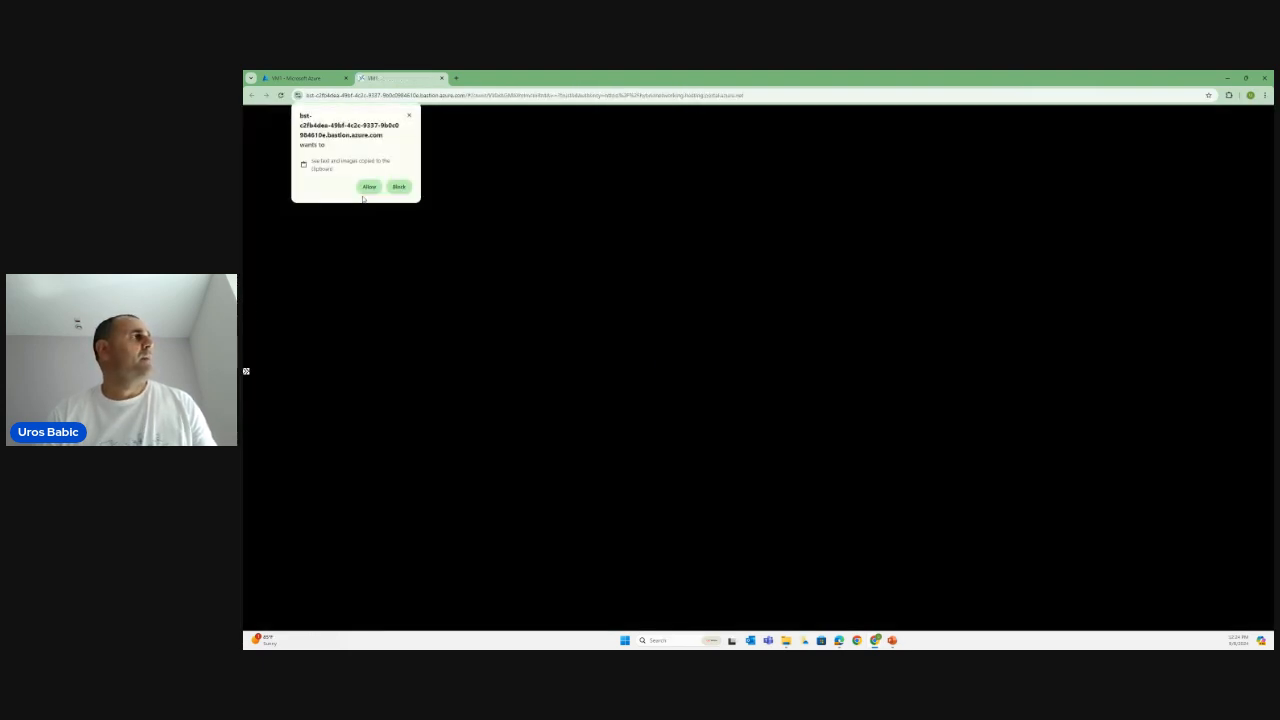
left_click(369, 187)
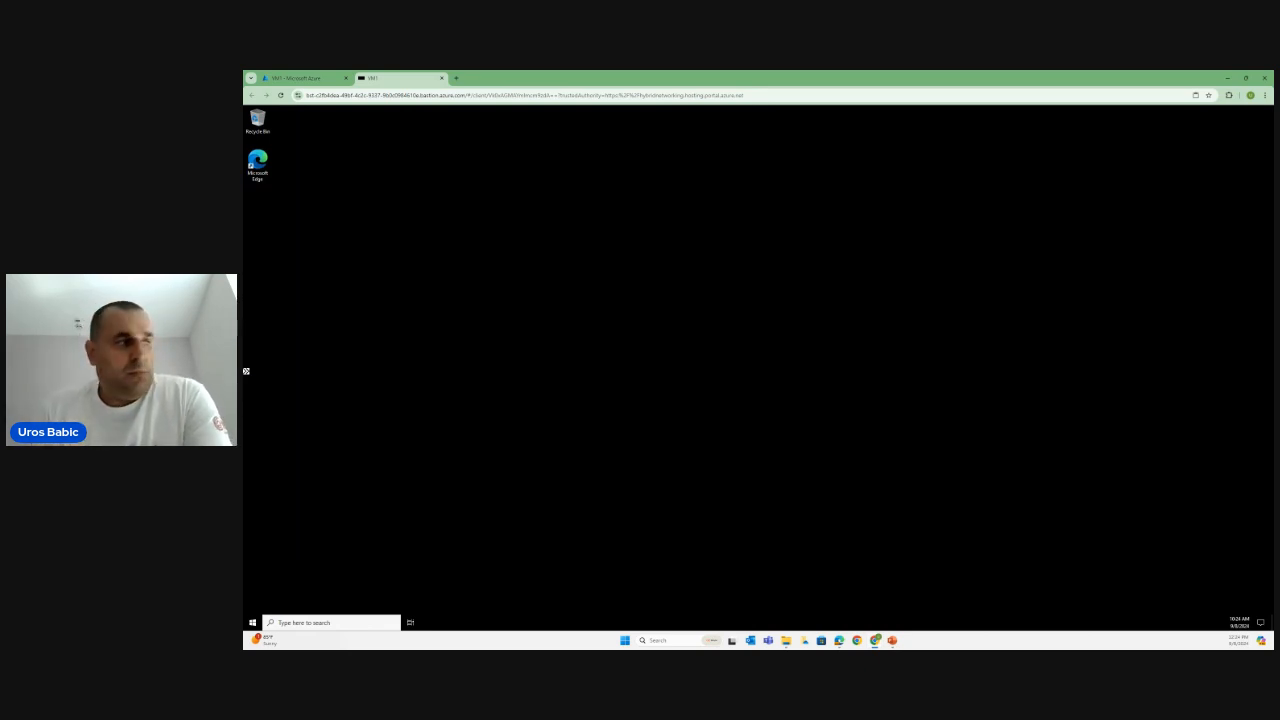
left_click(625, 640)
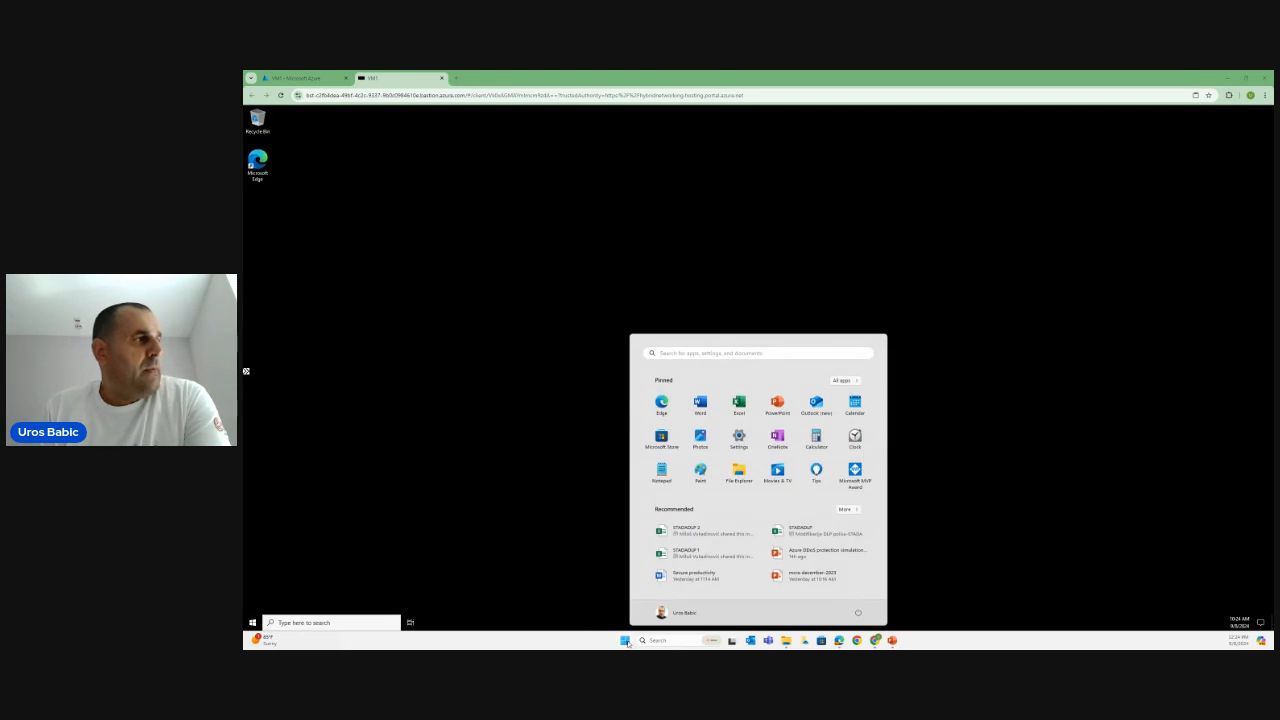
type("power")
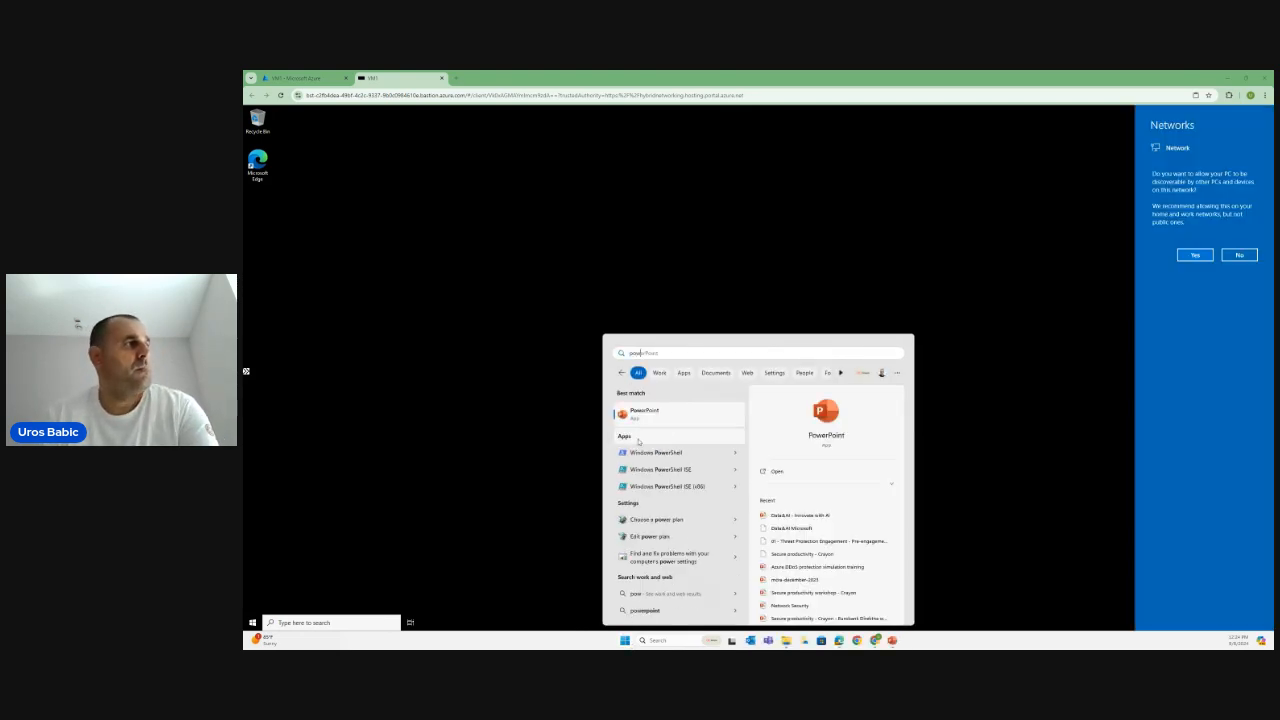
right_click(663, 455)
left_click(688, 461)
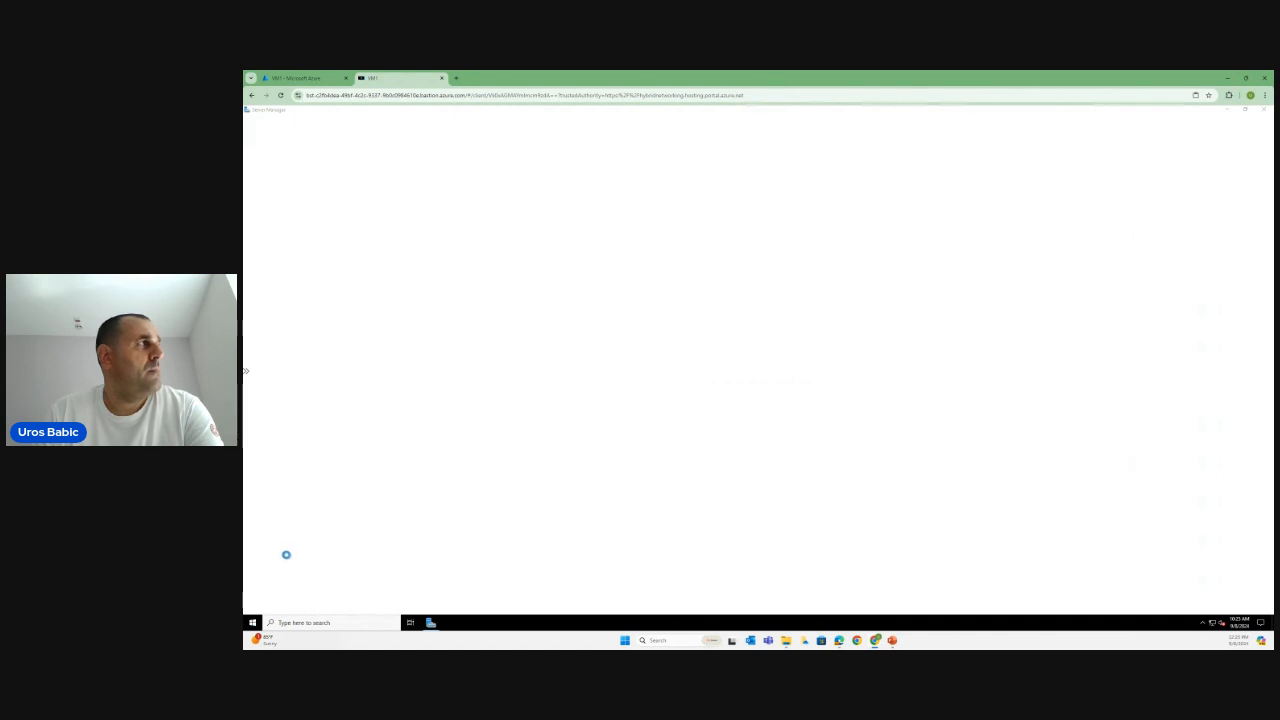
Dismiss the Windows Admin Center and Azure Arc notice in VM1's Server Manager.
left_click(253, 622)
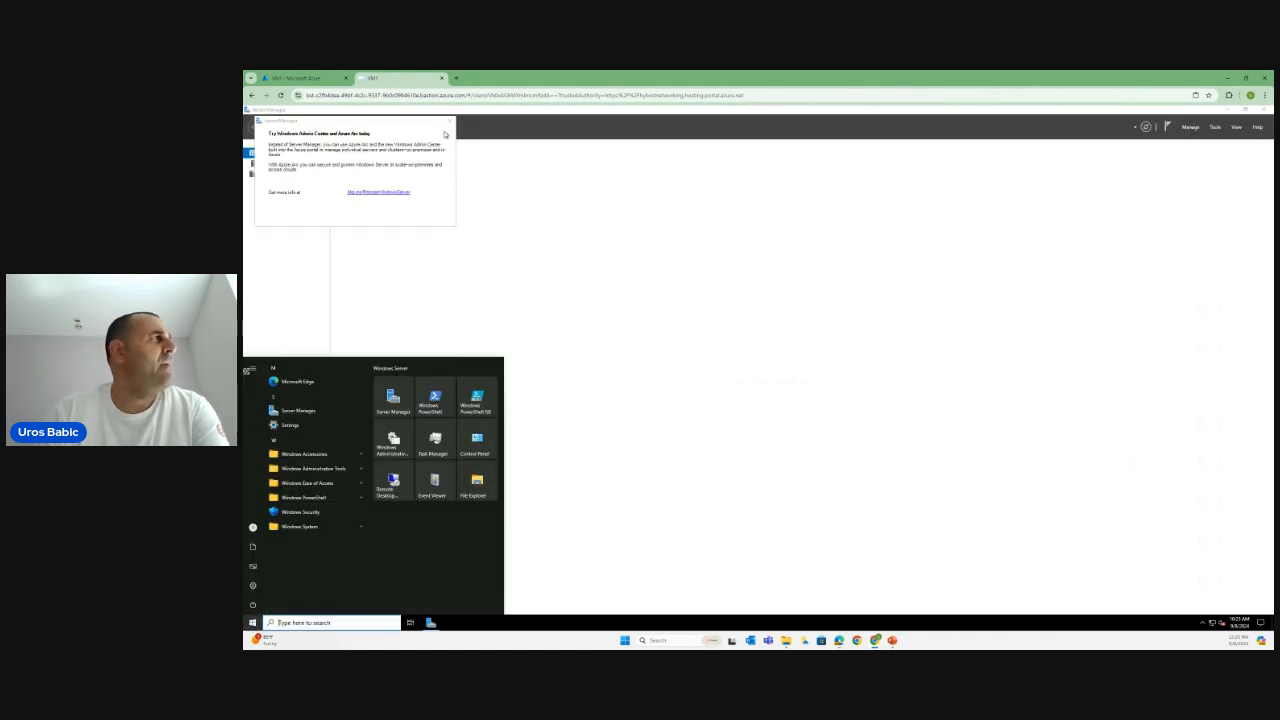
left_click(449, 123)
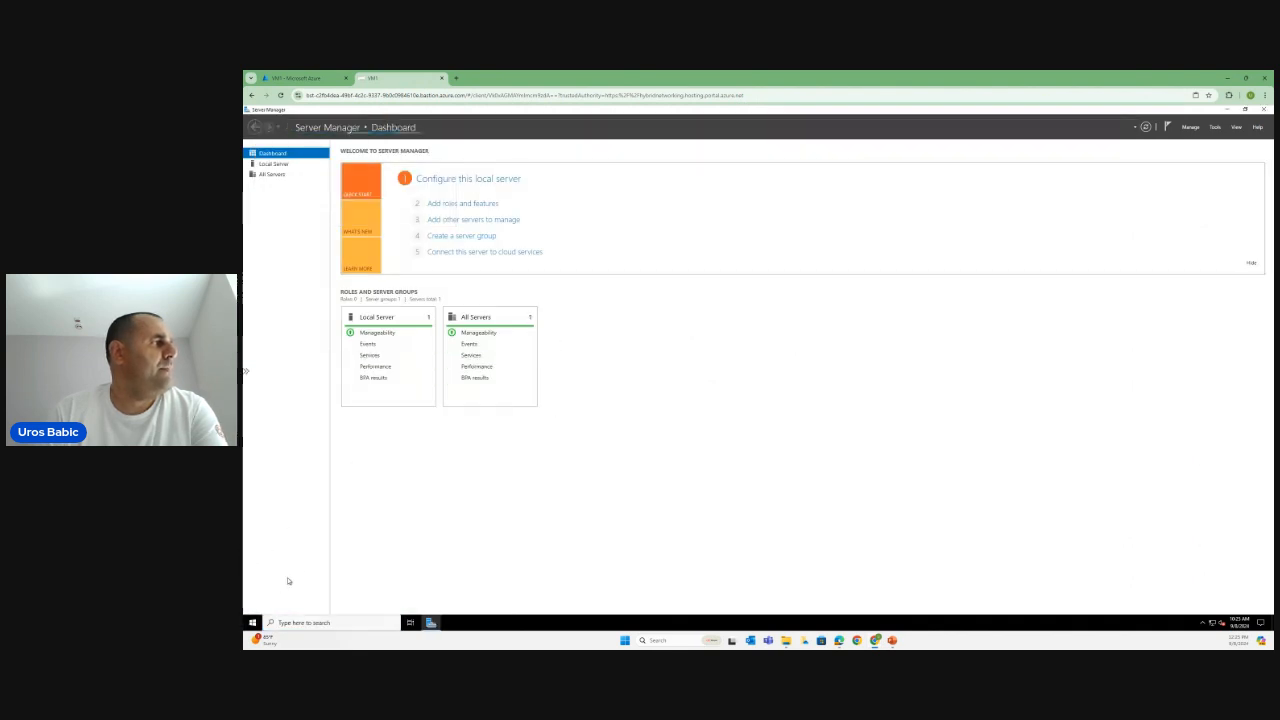
left_click(253, 622)
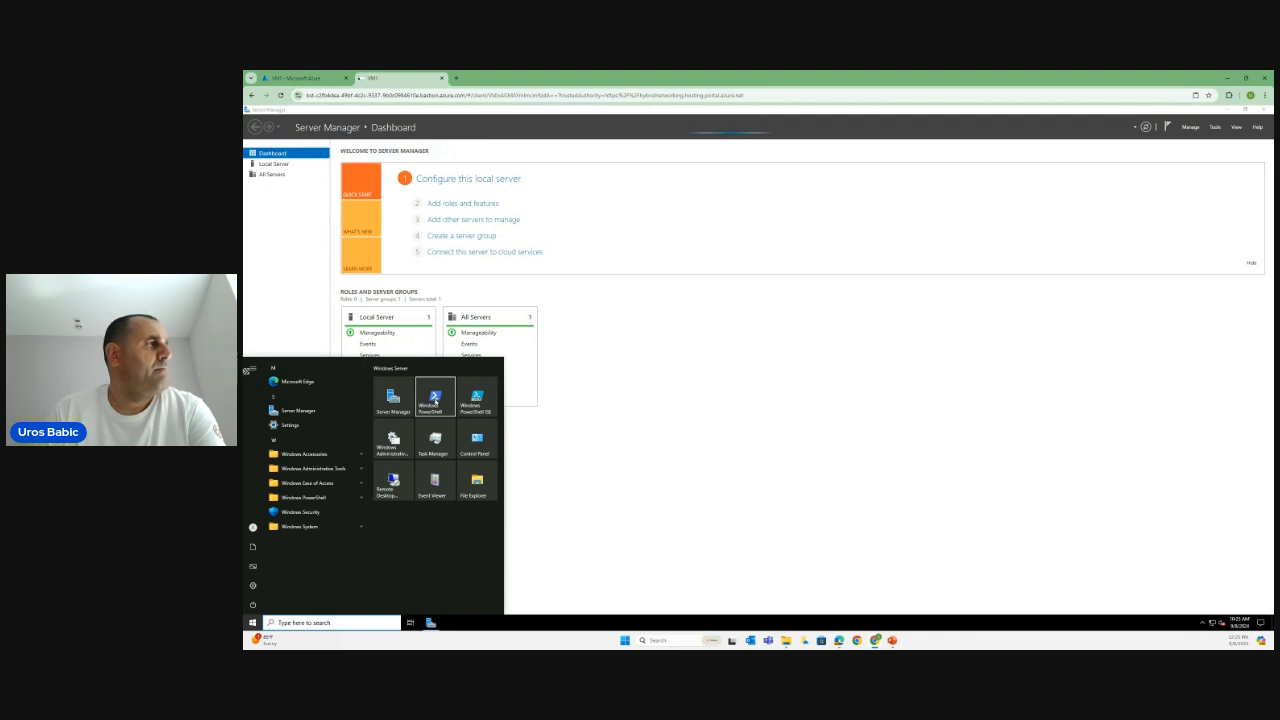
right_click(436, 403)
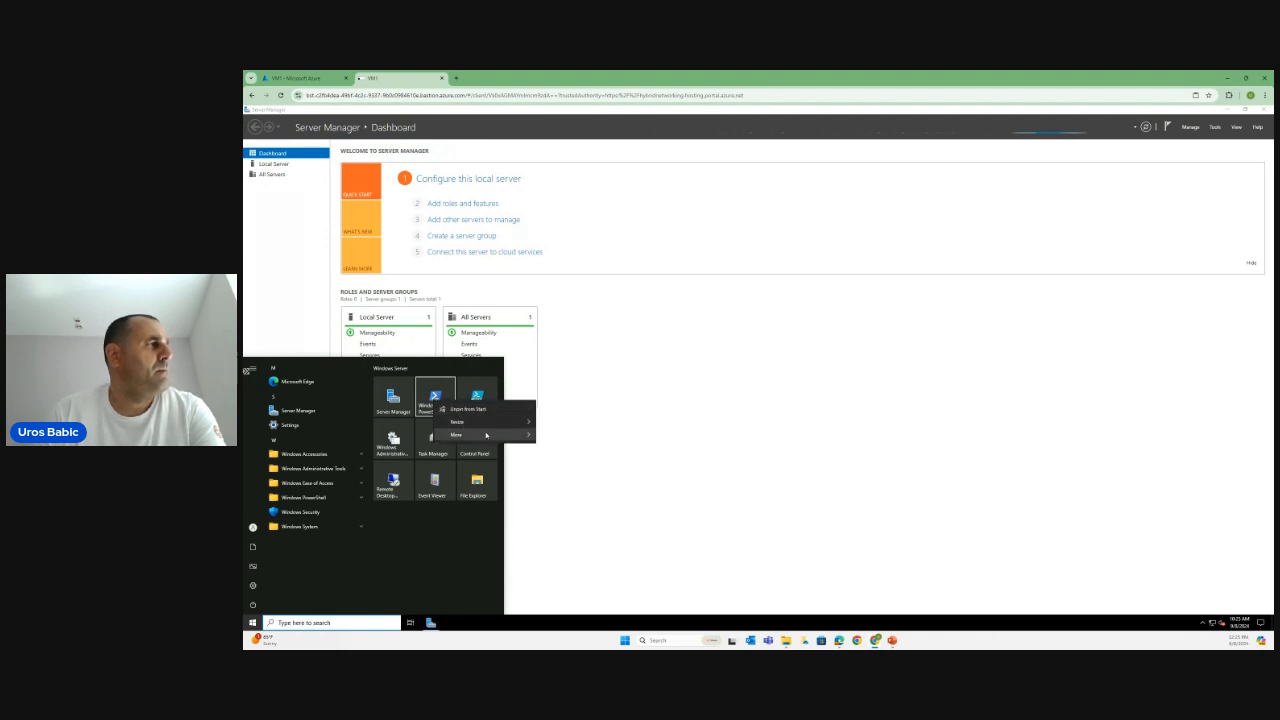
mouse_move(486, 434)
left_click(435, 395)
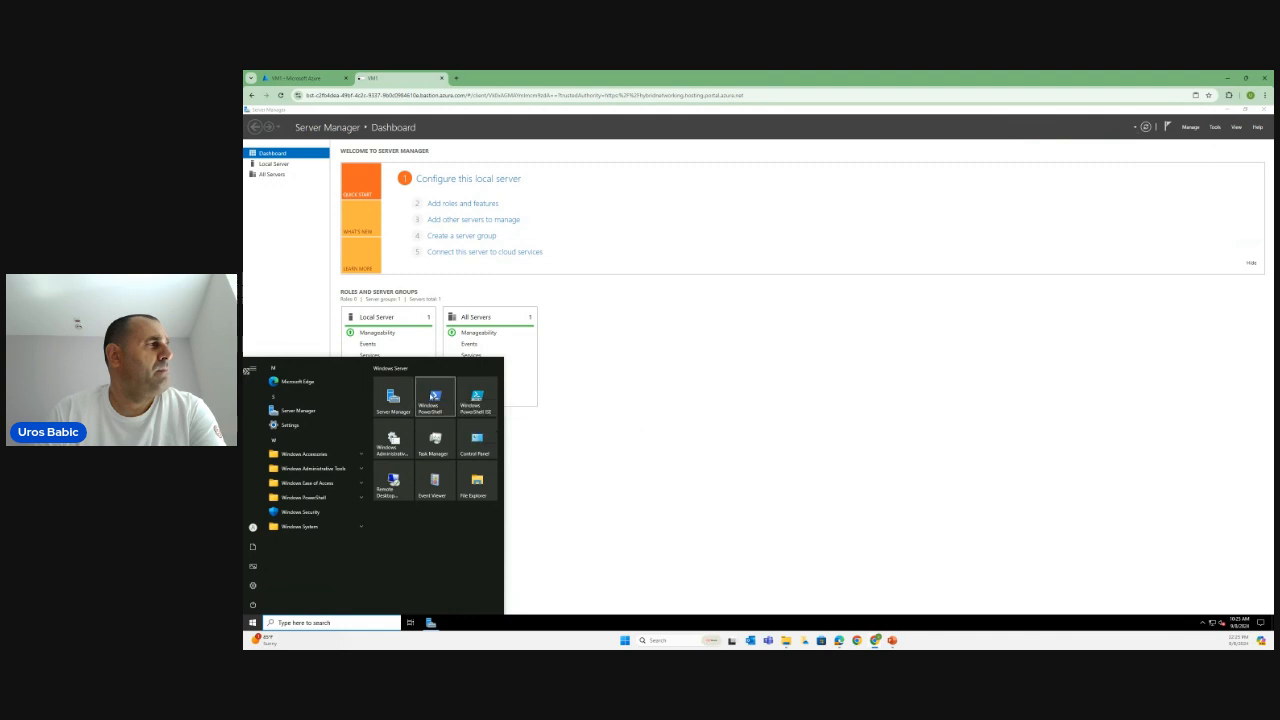
left_click(435, 395)
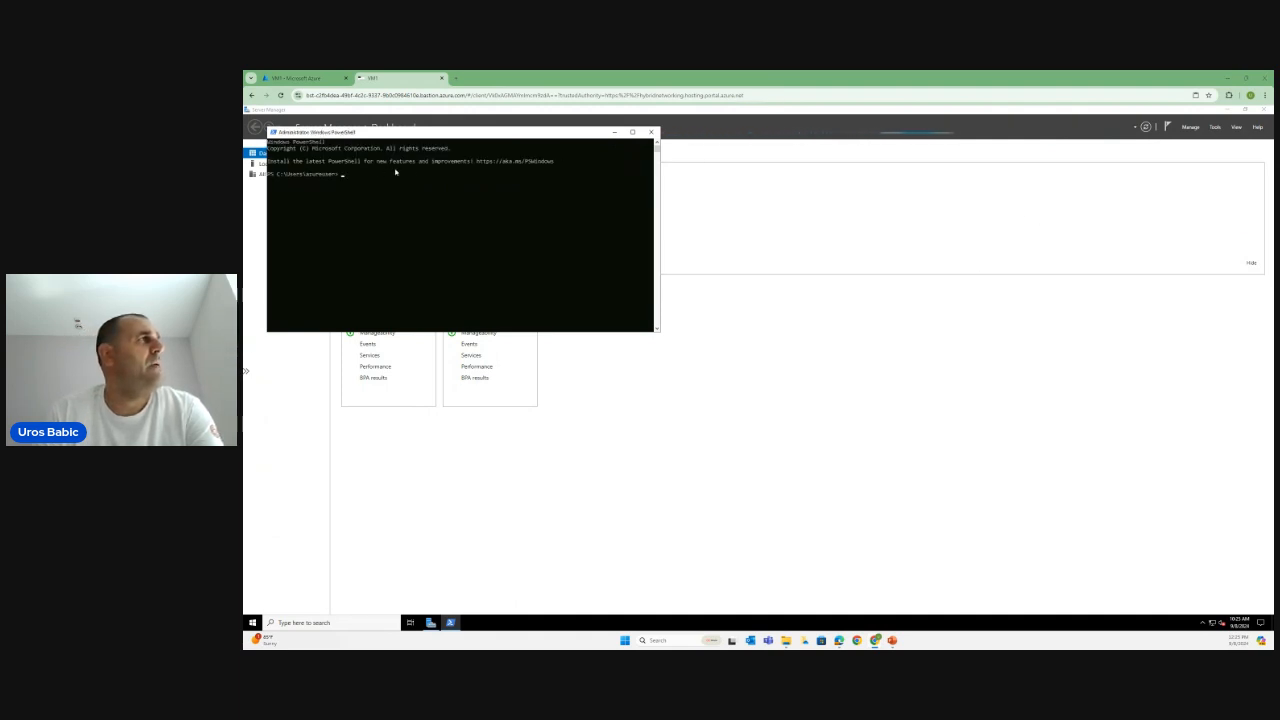
type("myRSG")
left_click_drag(380, 174, 335, 174)
key("BackSpace")
key("BackSpace")
key("BackSpace")
key("BackSpace")
key("BackSpace")
key("BackSpace")
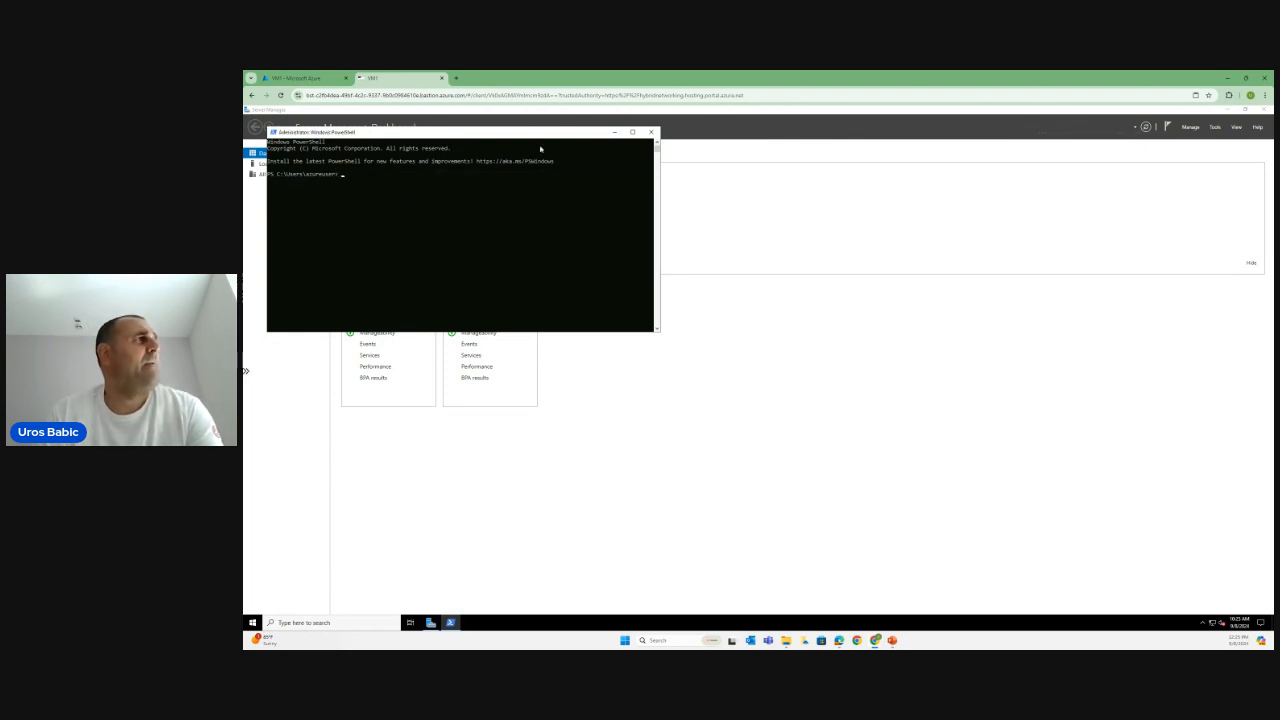
left_click(650, 132)
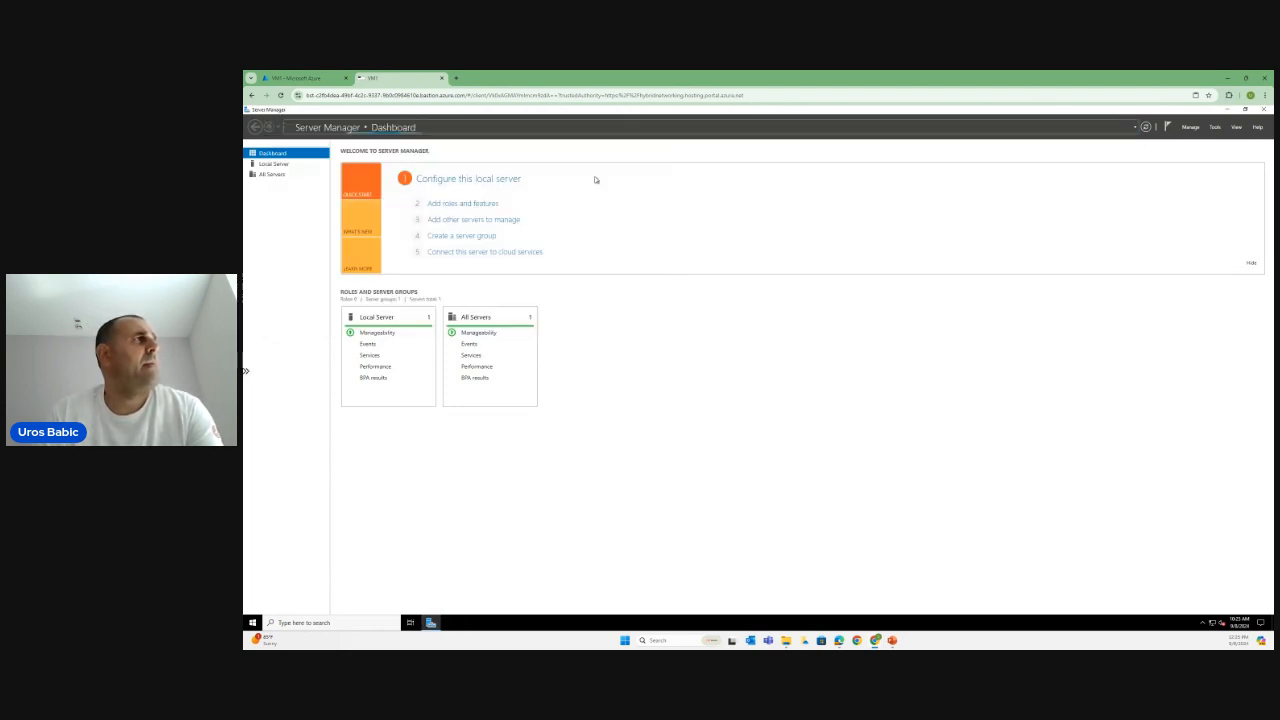
Open Windows PowerShell as administrator on VM1 and run Install-WindowsFeature -name Web-Server -IncludeManagementTools.
left_click(252, 622)
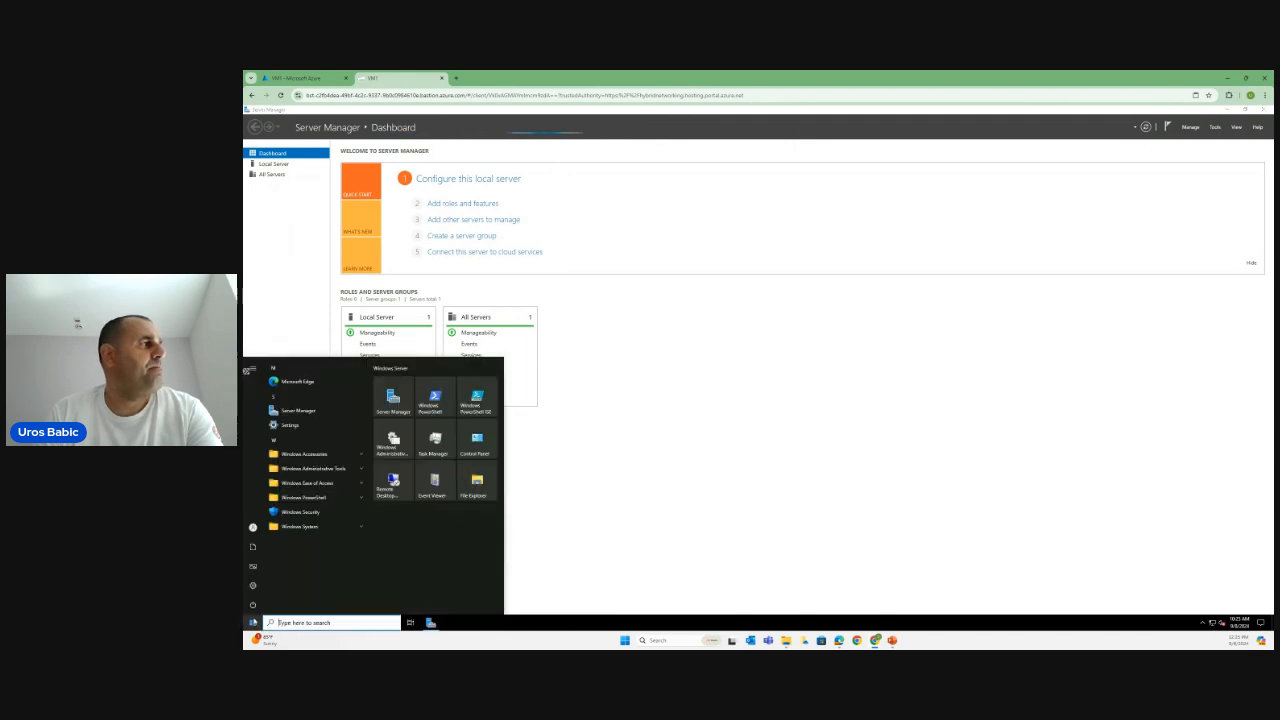
right_click(430, 406)
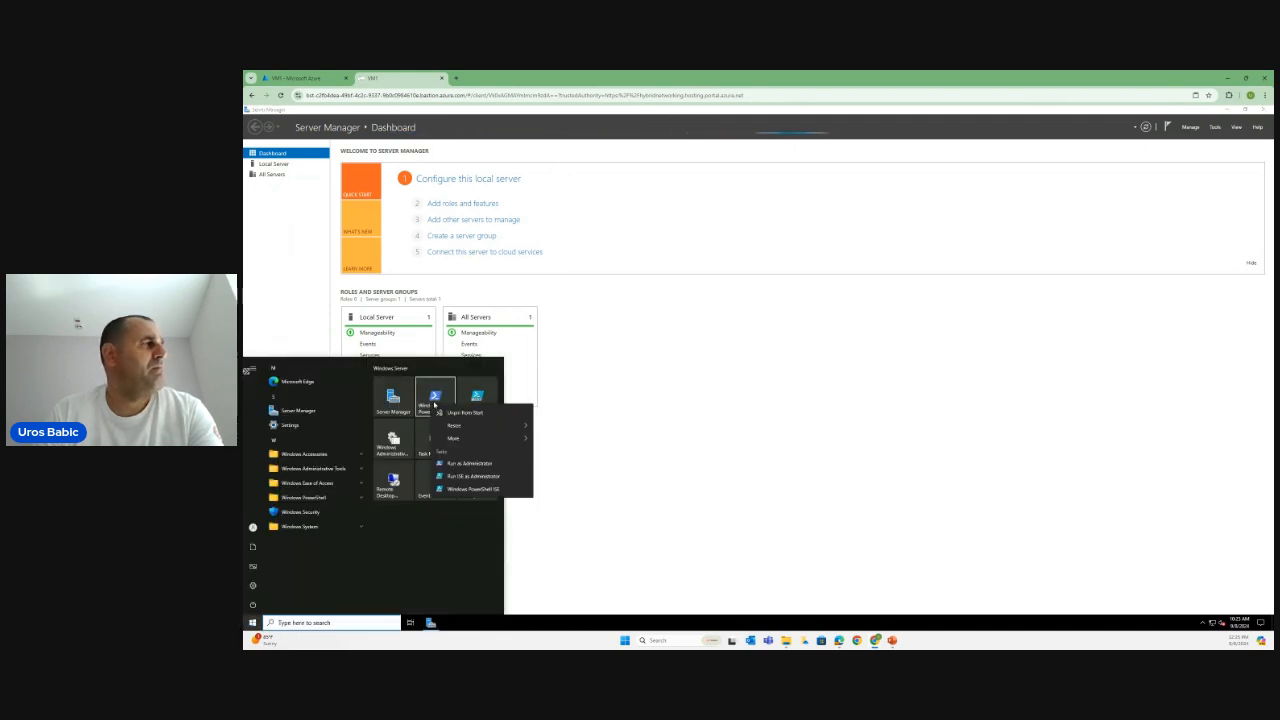
left_click(481, 464)
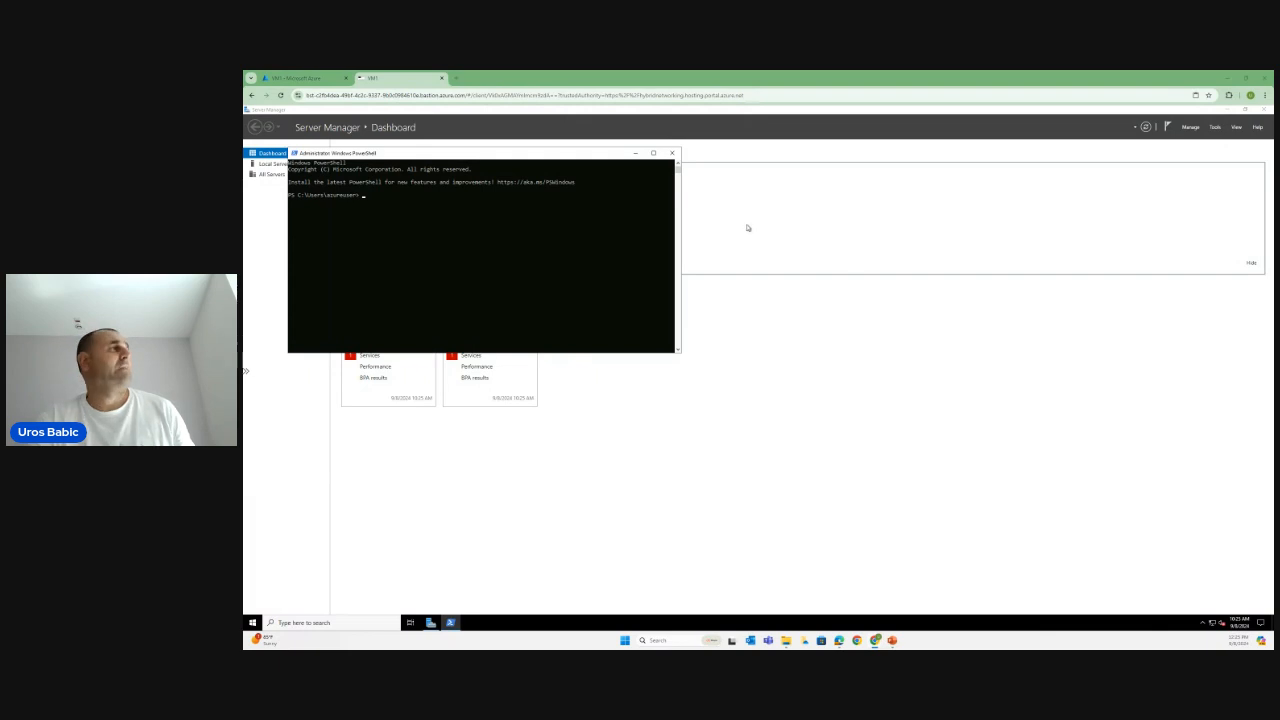
right_click(380, 223)
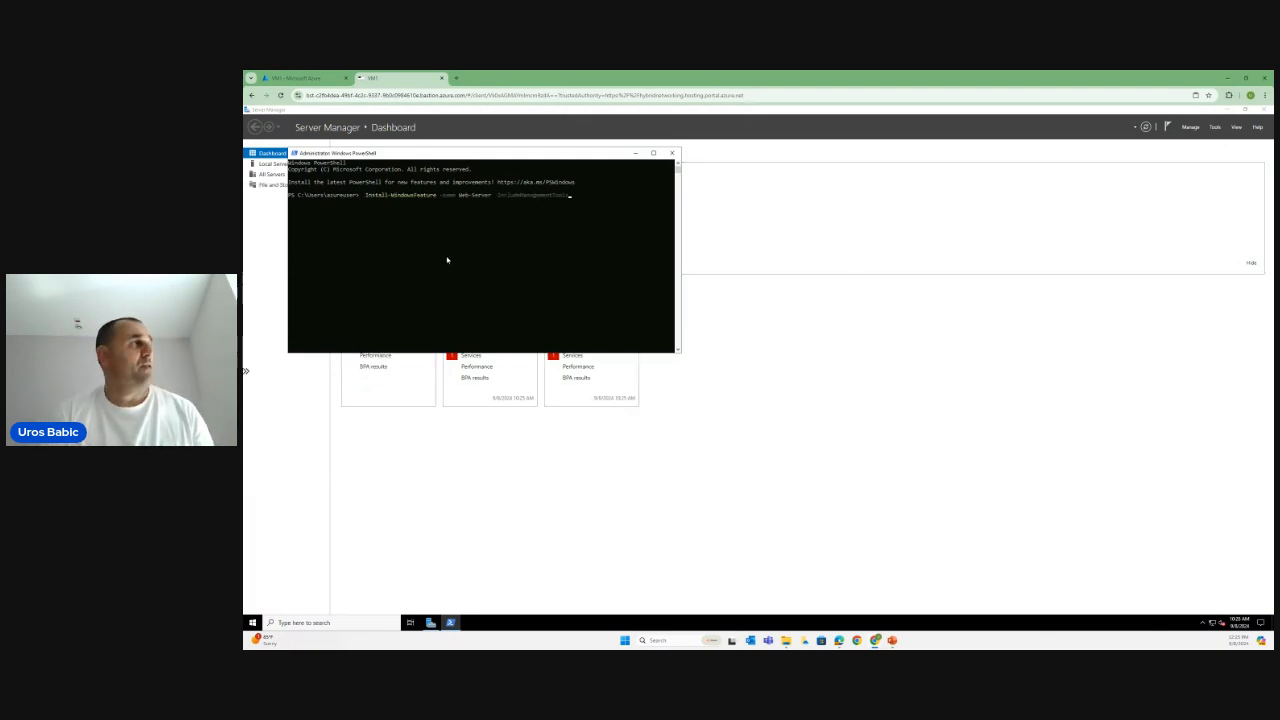
scroll(449, 260, "up", 3)
scroll(449, 260, "up", 1)
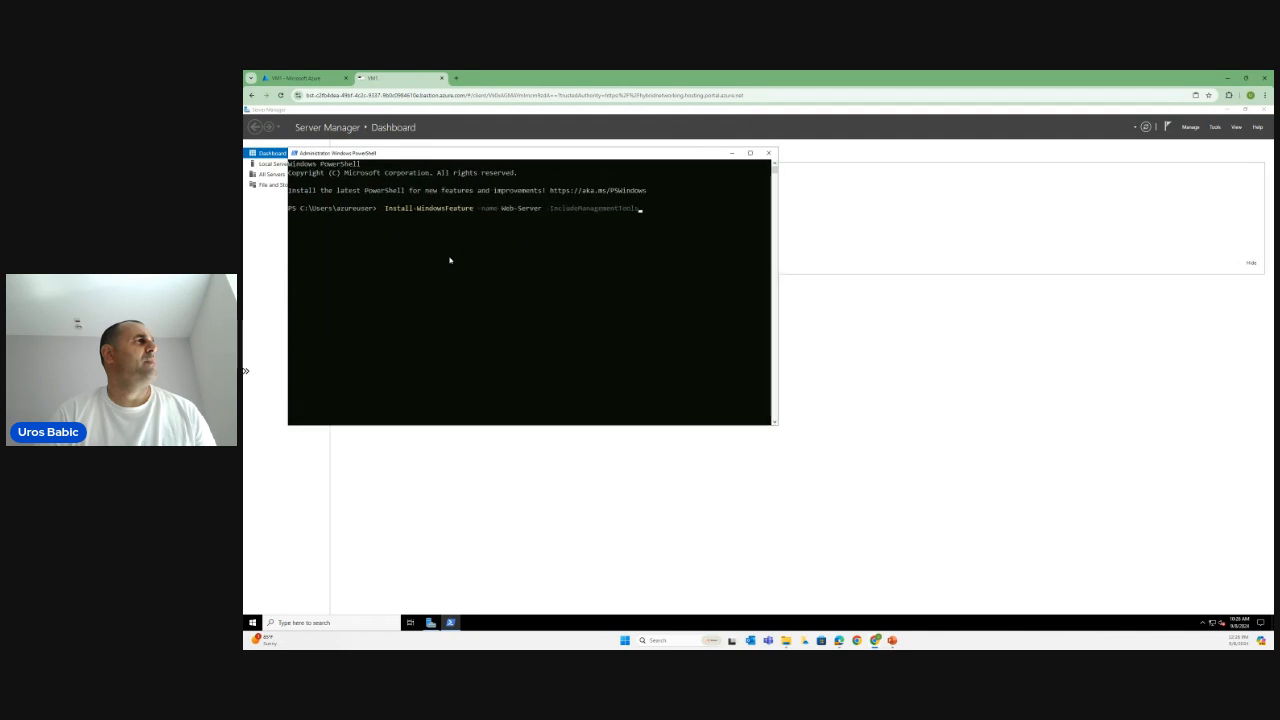
key("Return")
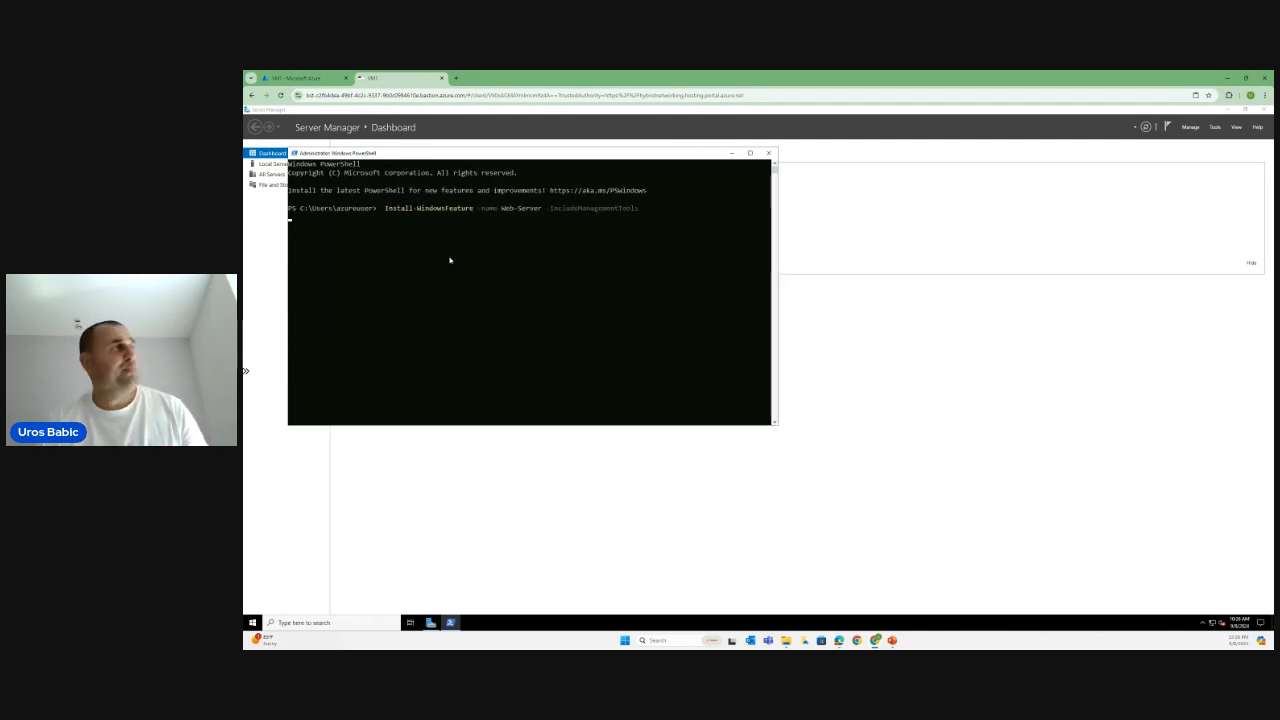
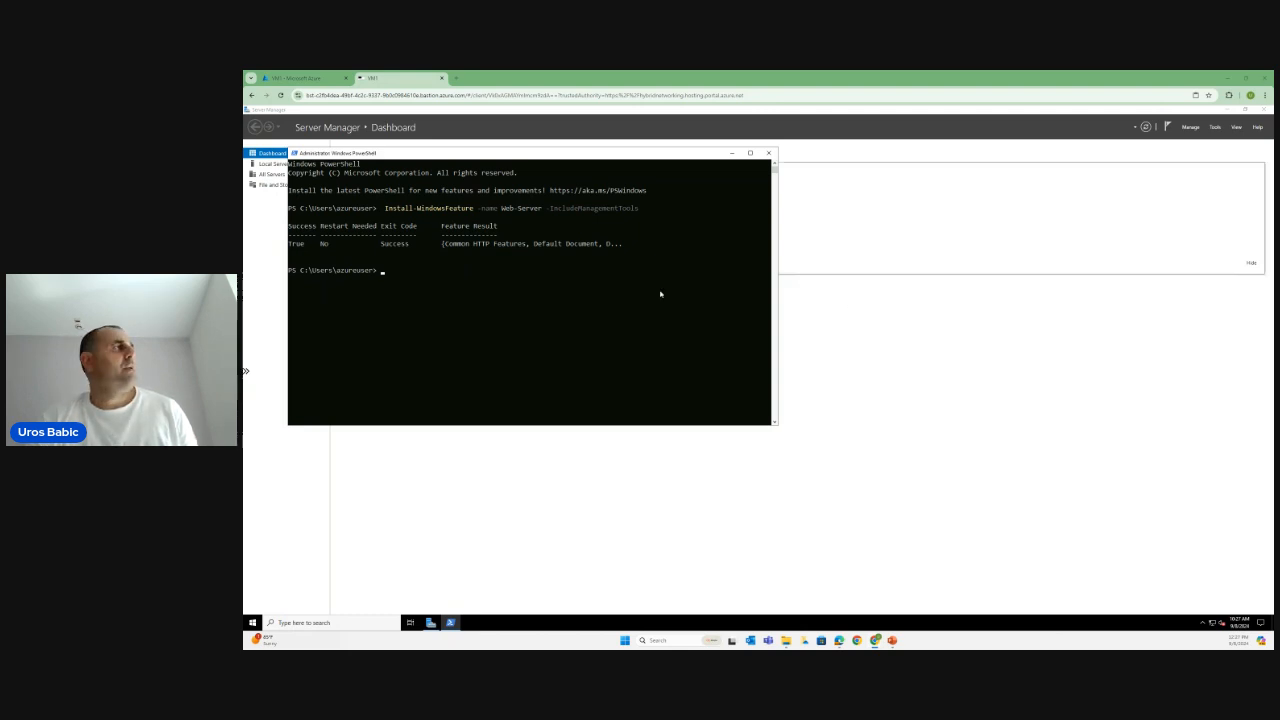
Run the pasted script on VM1 to remove C:\inetpub\wwwroot\iisstart.htm and recreate it with "Hello World from " plus the computer name.
right_click(425, 282)
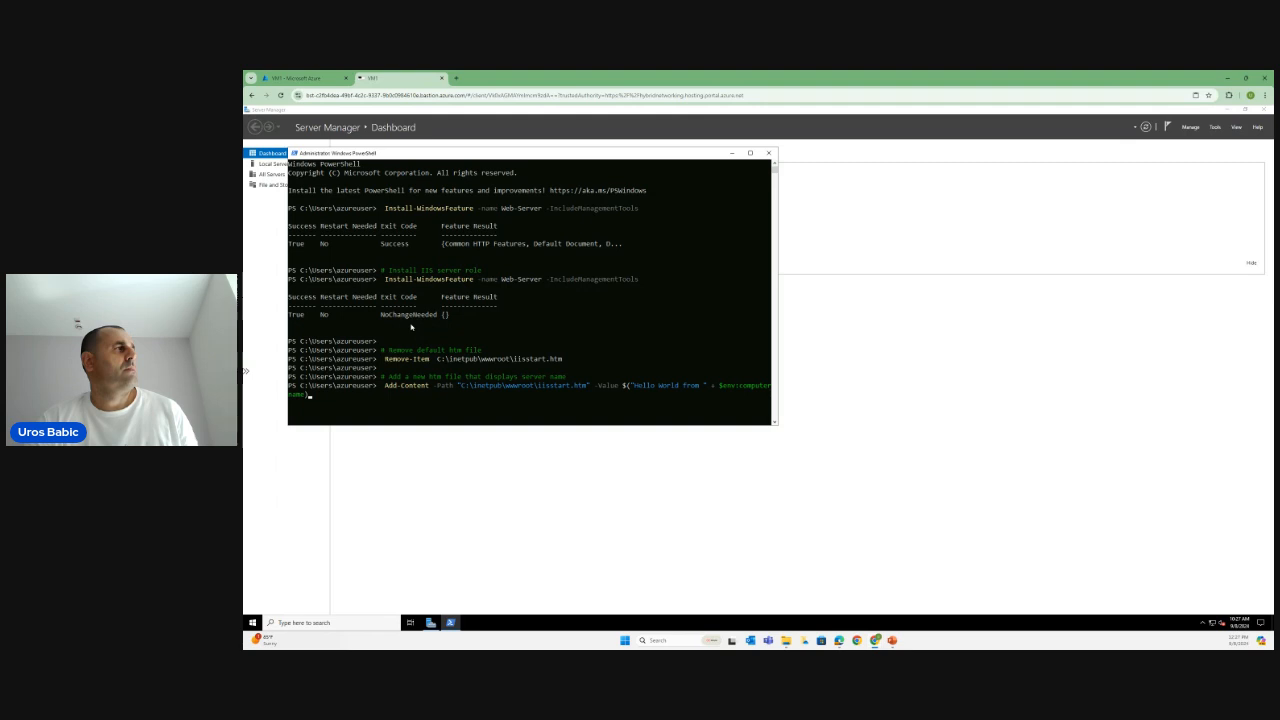
key("Return")
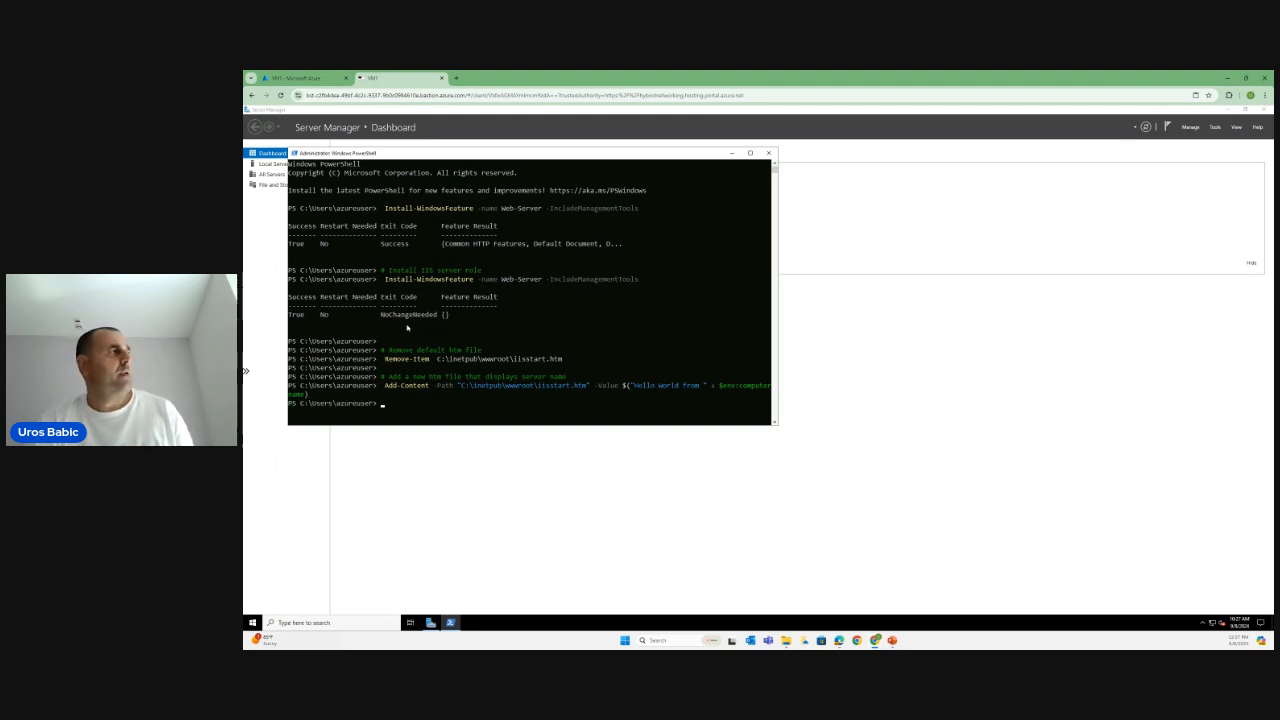
scroll(407, 327, "down", 6)
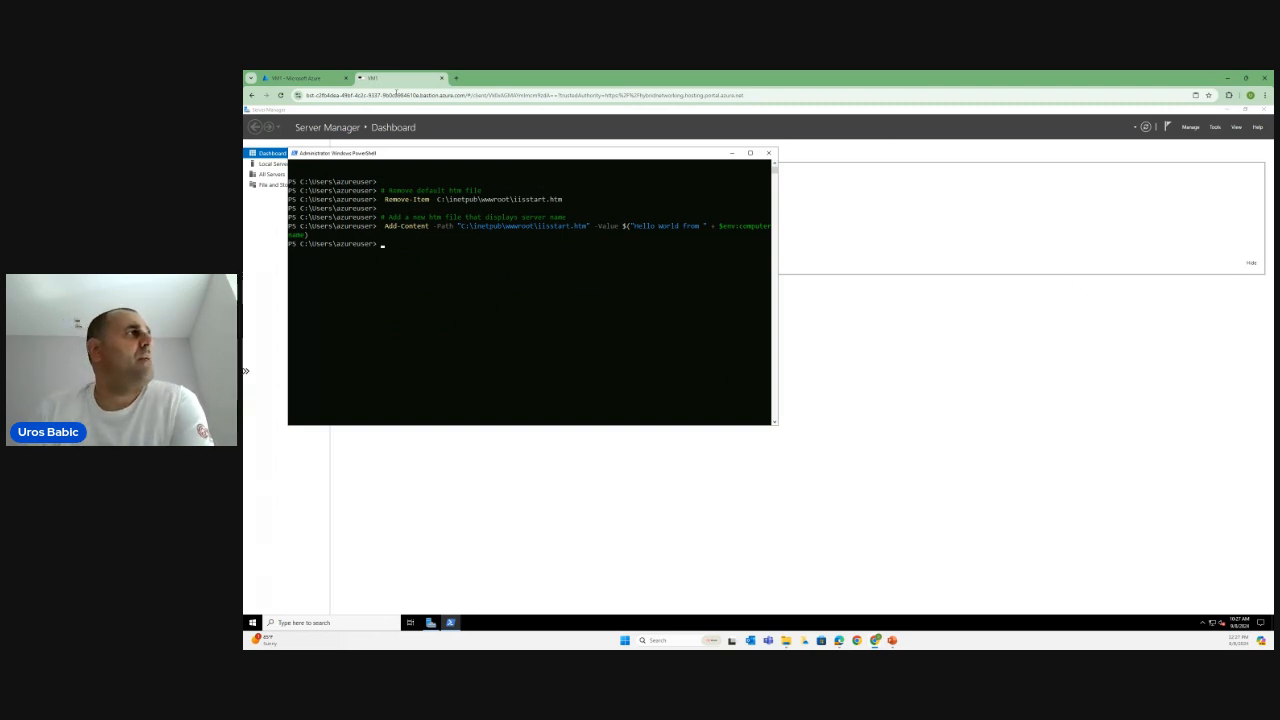
Copy VM1's public IP address from its overview in the Azure portal and open that address in a new browser tab.
left_click(318, 78)
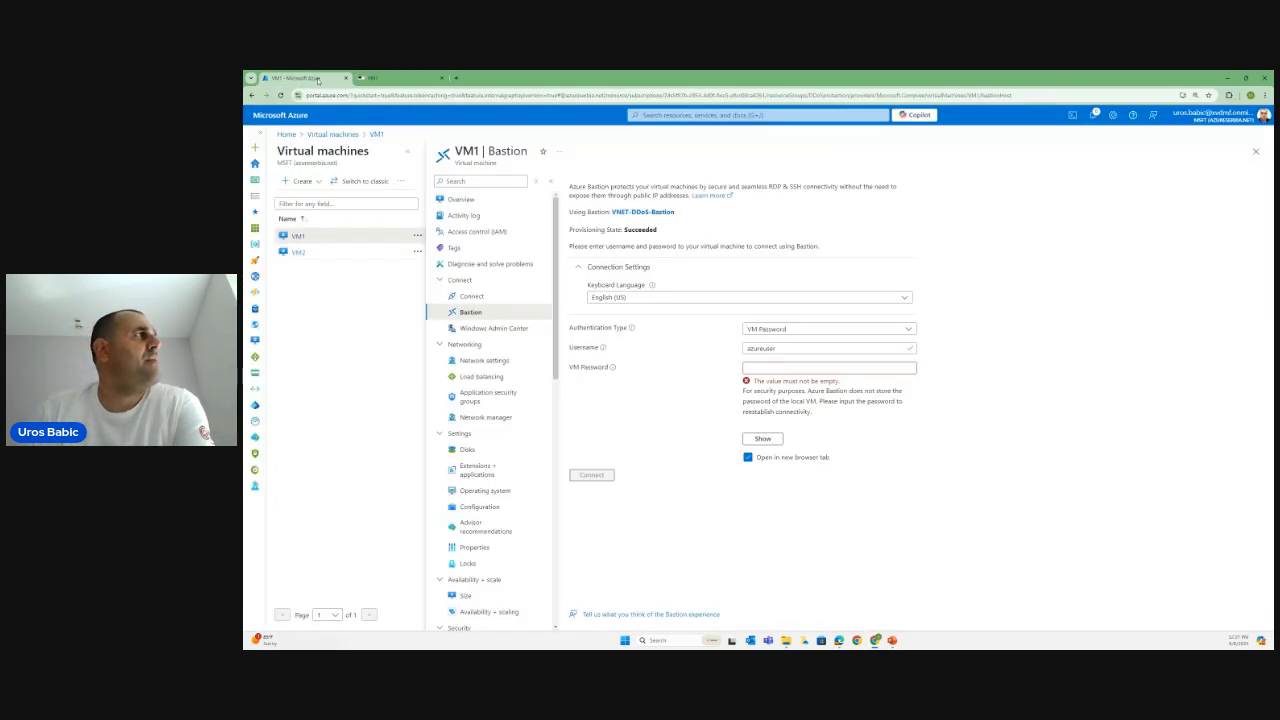
left_click(461, 199)
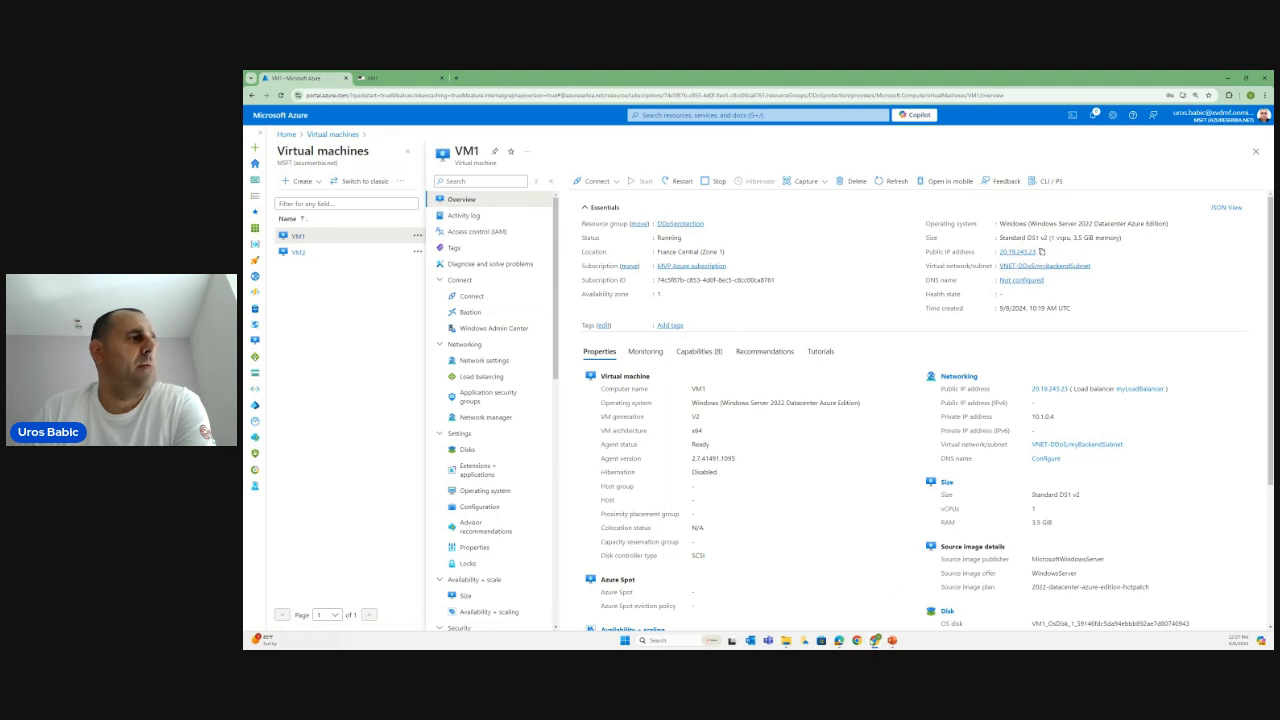
mouse_move(875, 641)
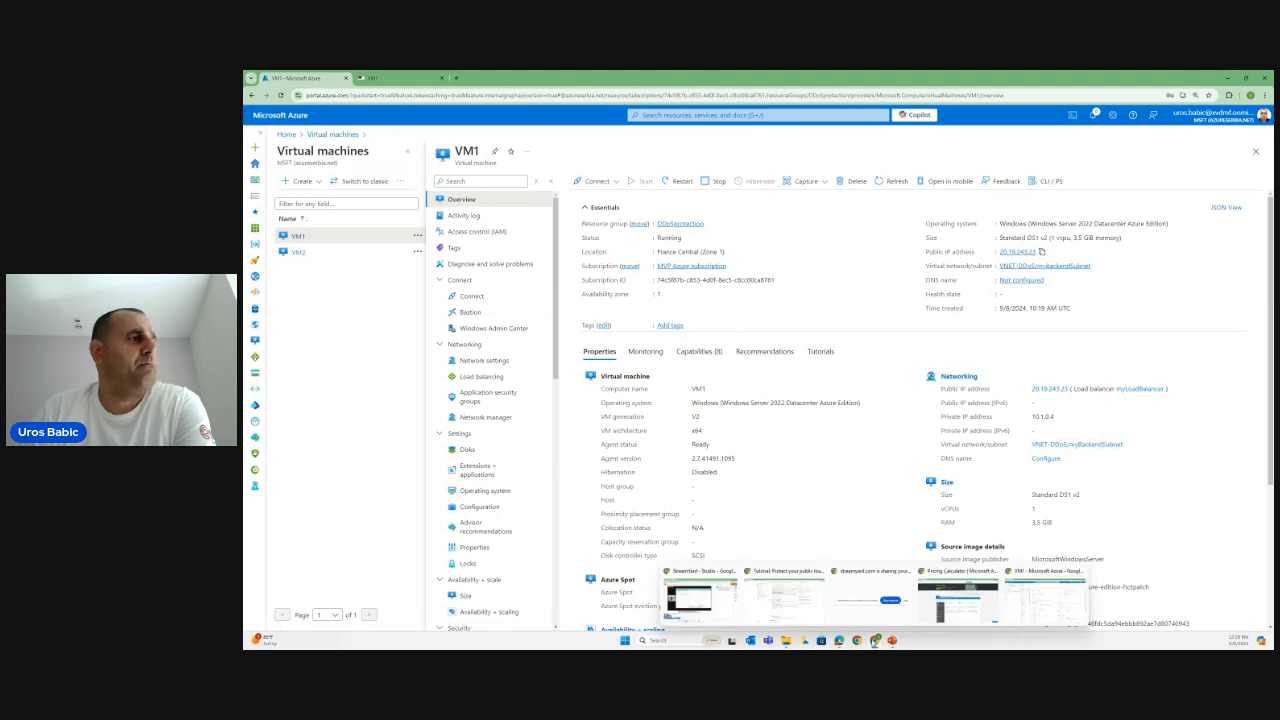
left_click(401, 76)
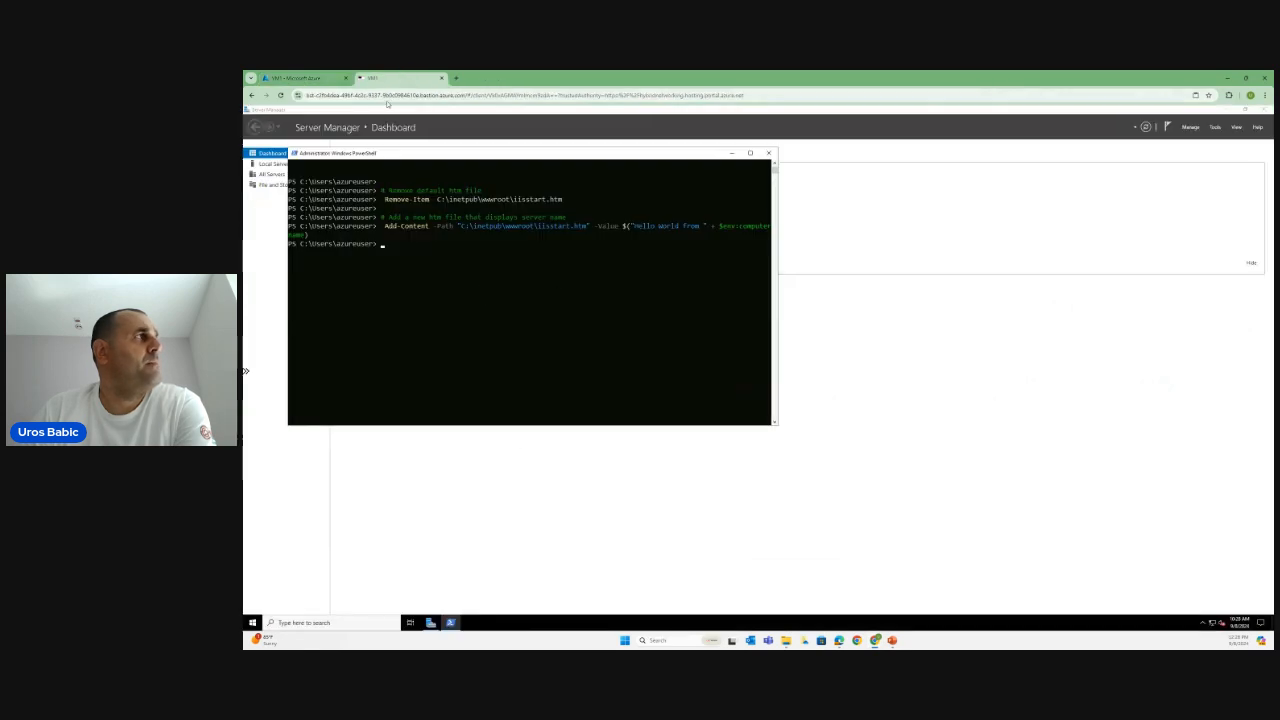
left_click(456, 78)
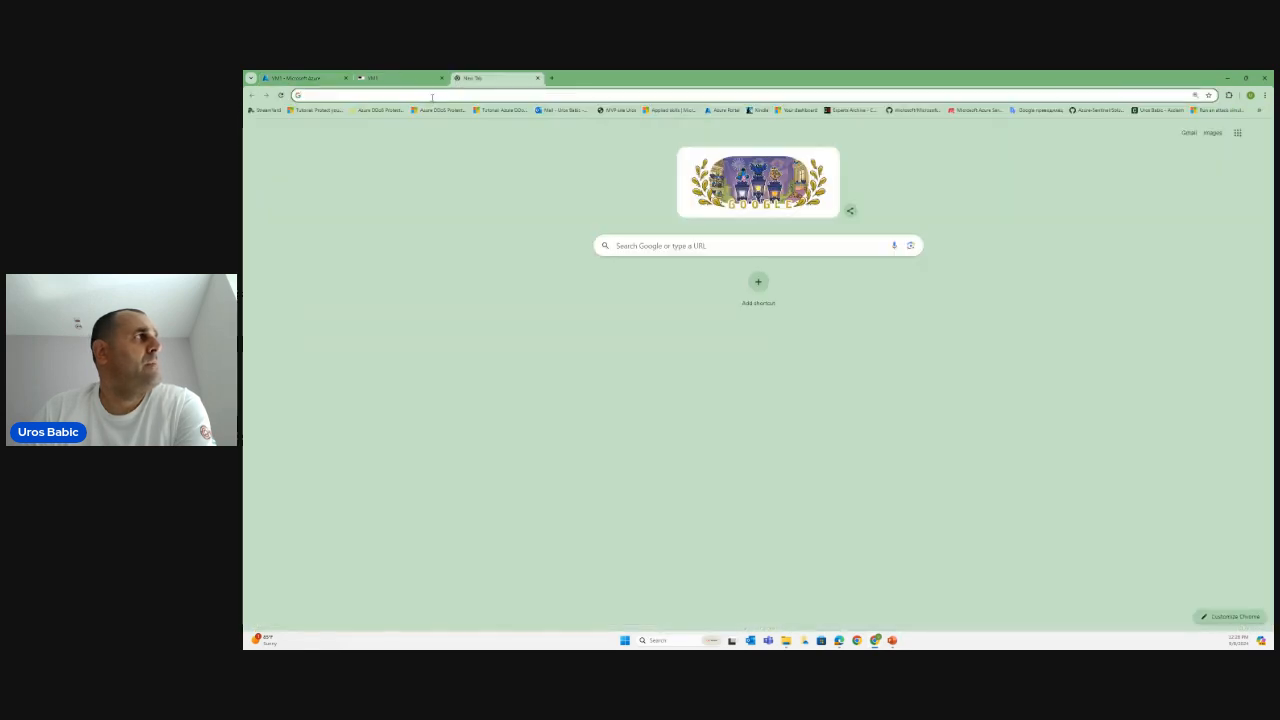
right_click(433, 99)
left_click(465, 165)
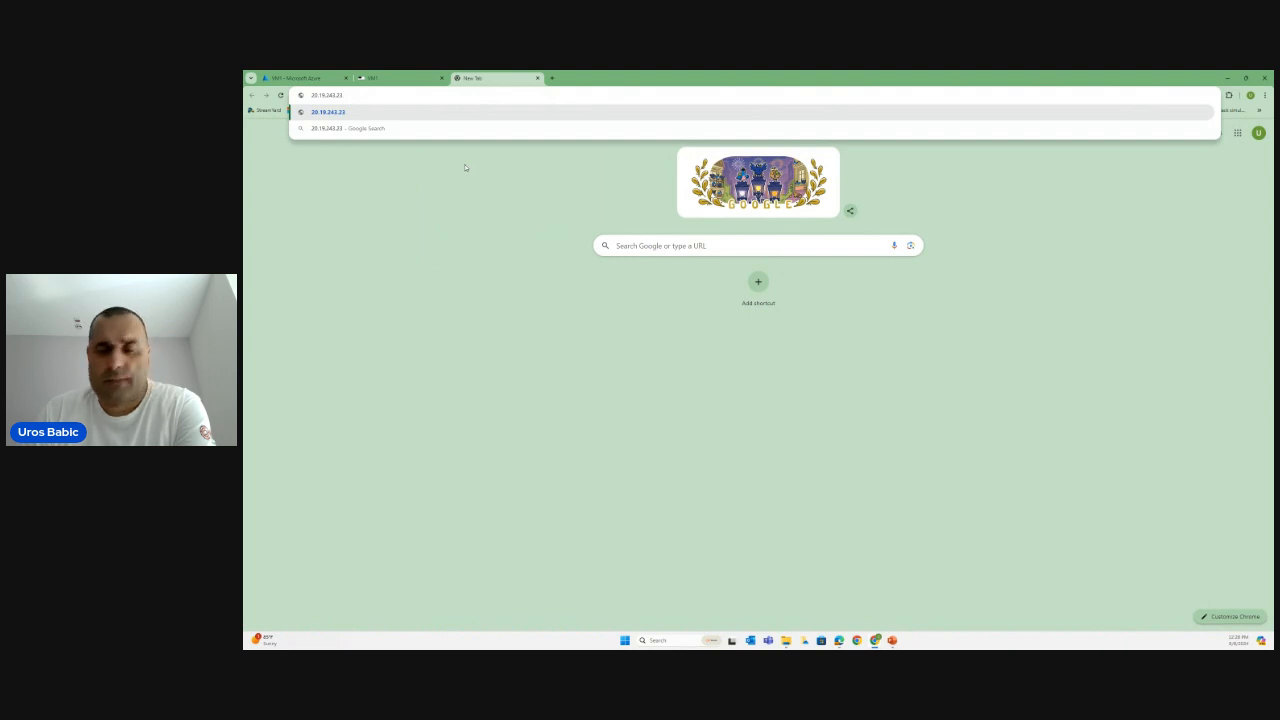
key("Return")
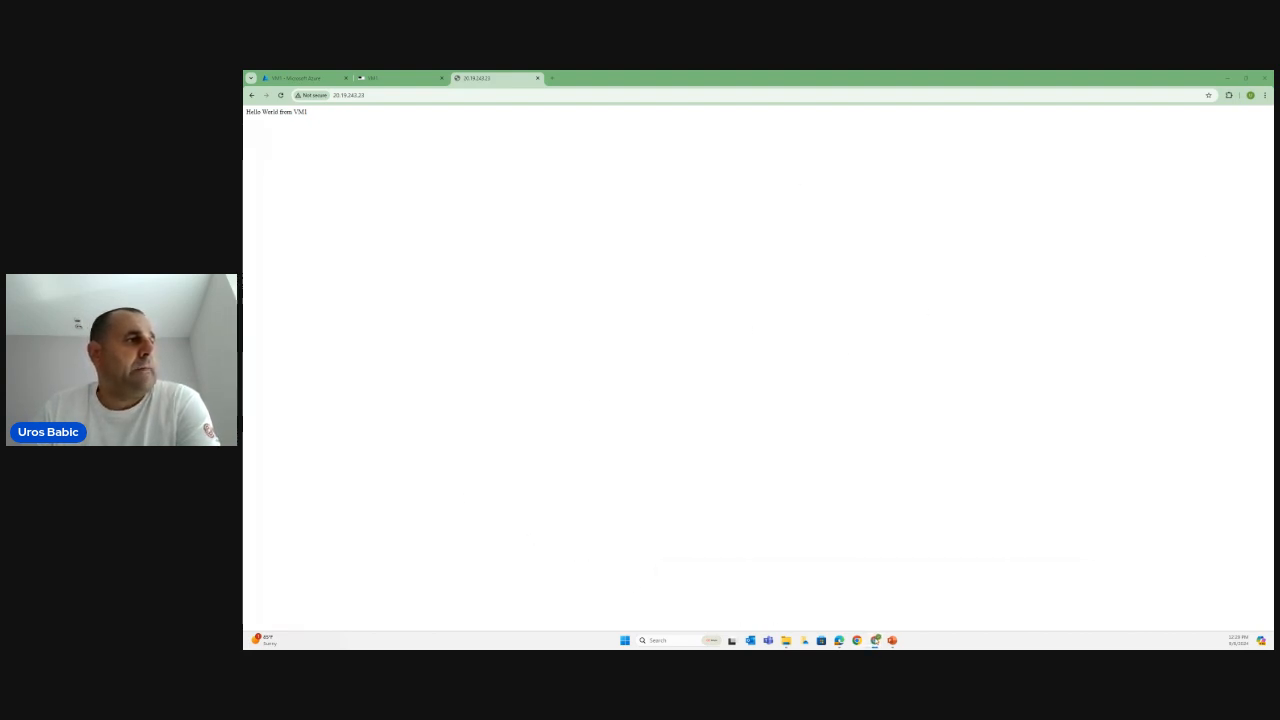
Return to the Azure portal, search for monitor, open Monitor, and find its Diagnostic settings with the filter diag.
mouse_move(875, 640)
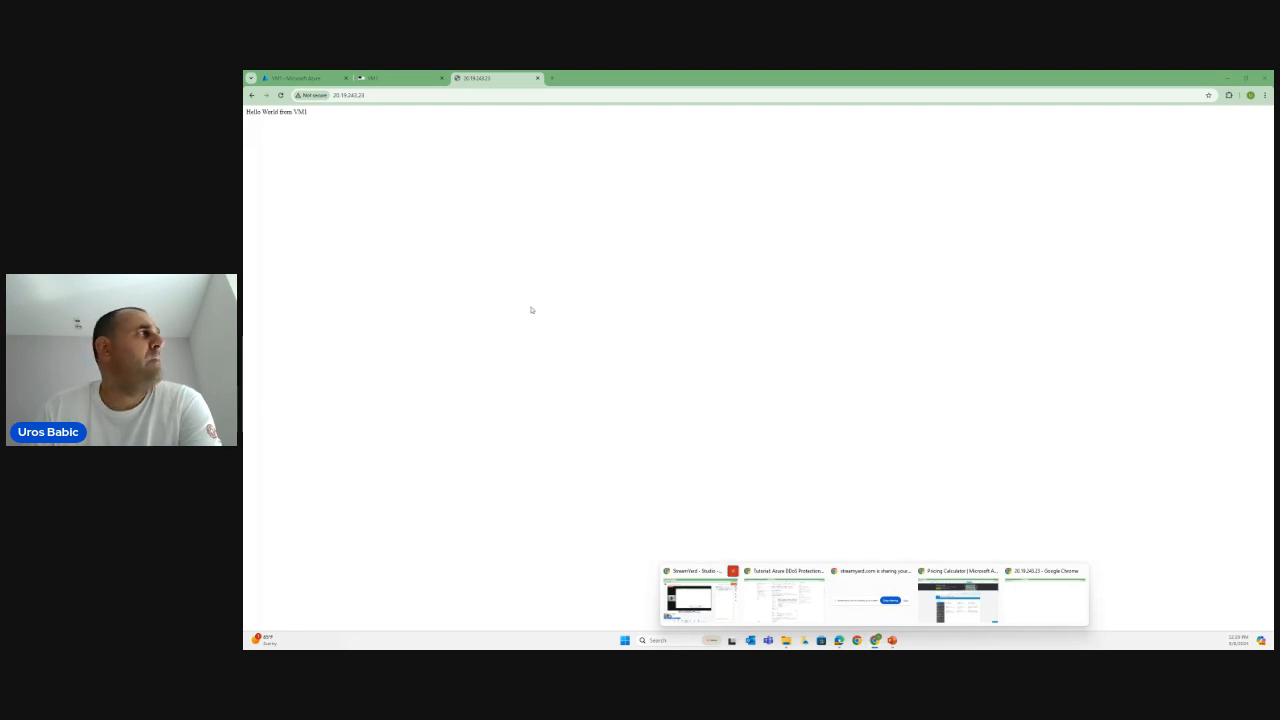
left_click(300, 78)
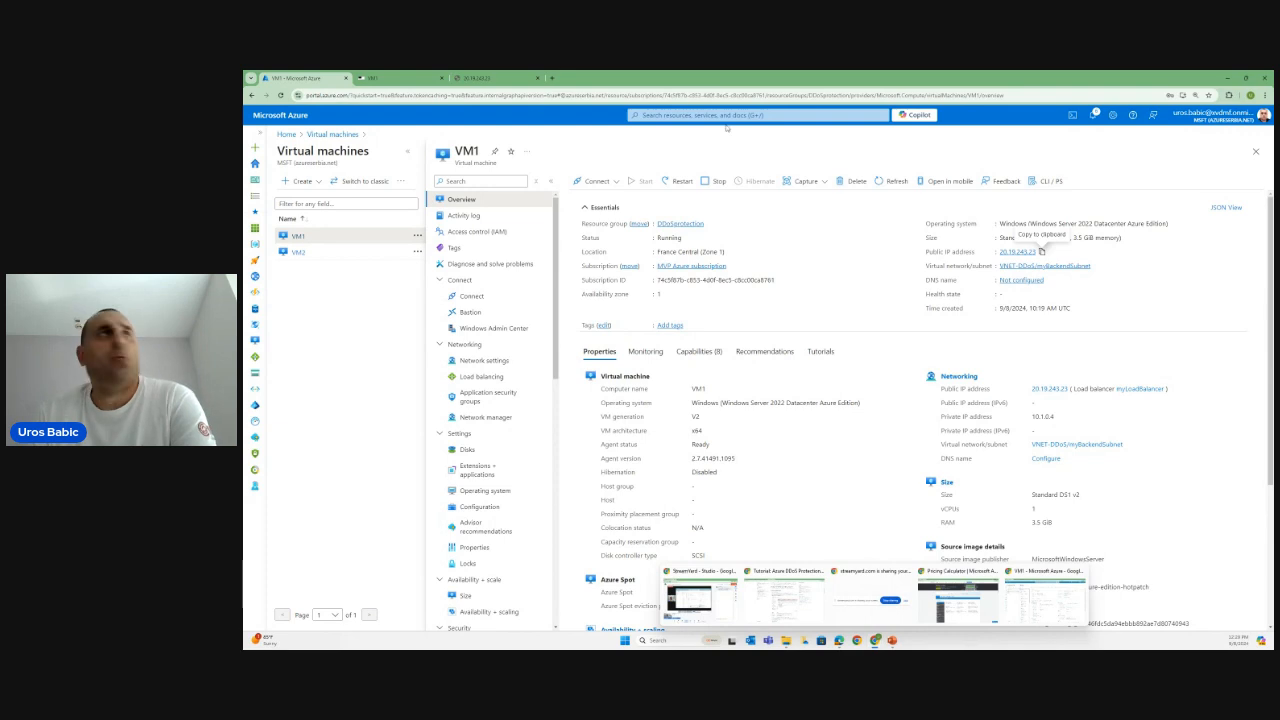
left_click(741, 115)
type("m")
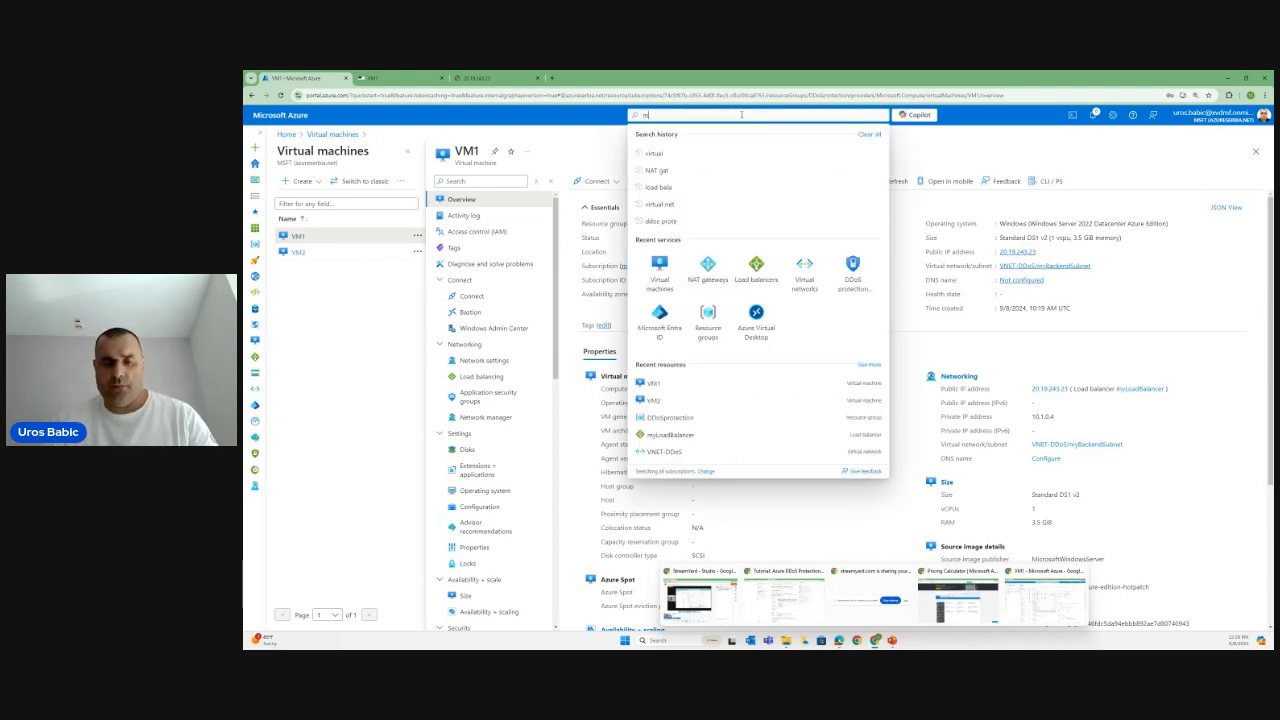
type("onitor")
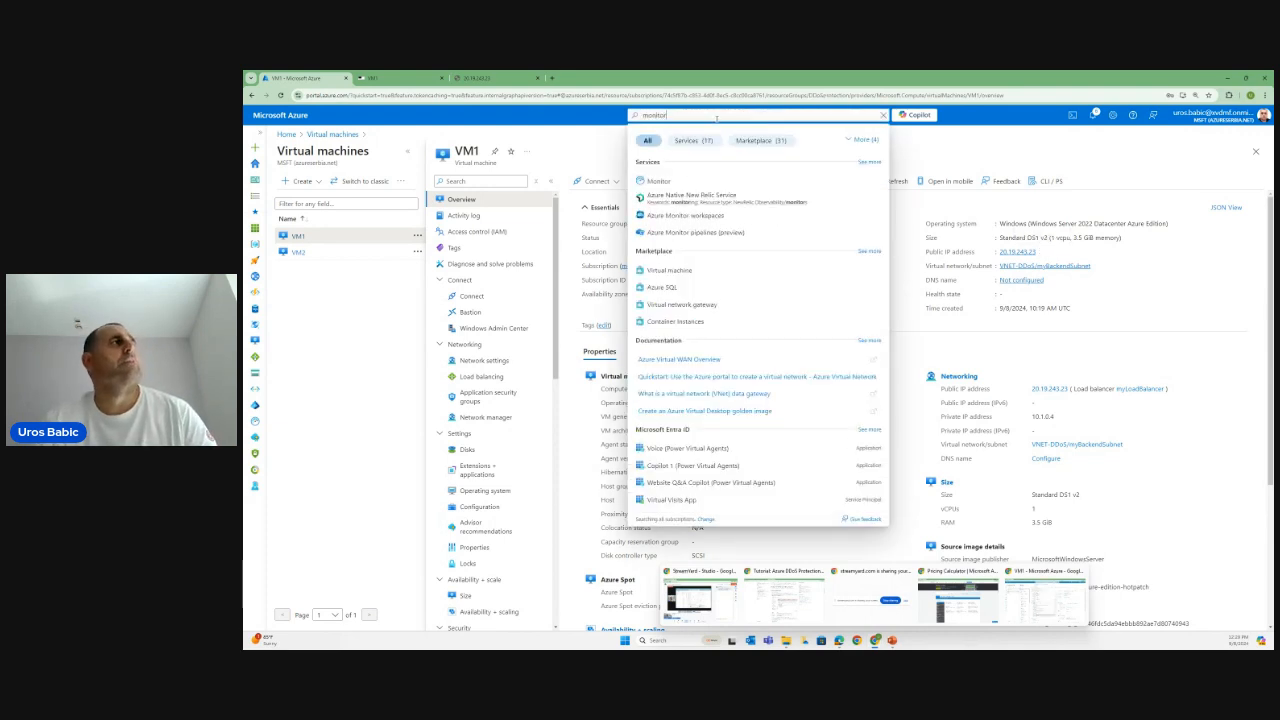
left_click(695, 180)
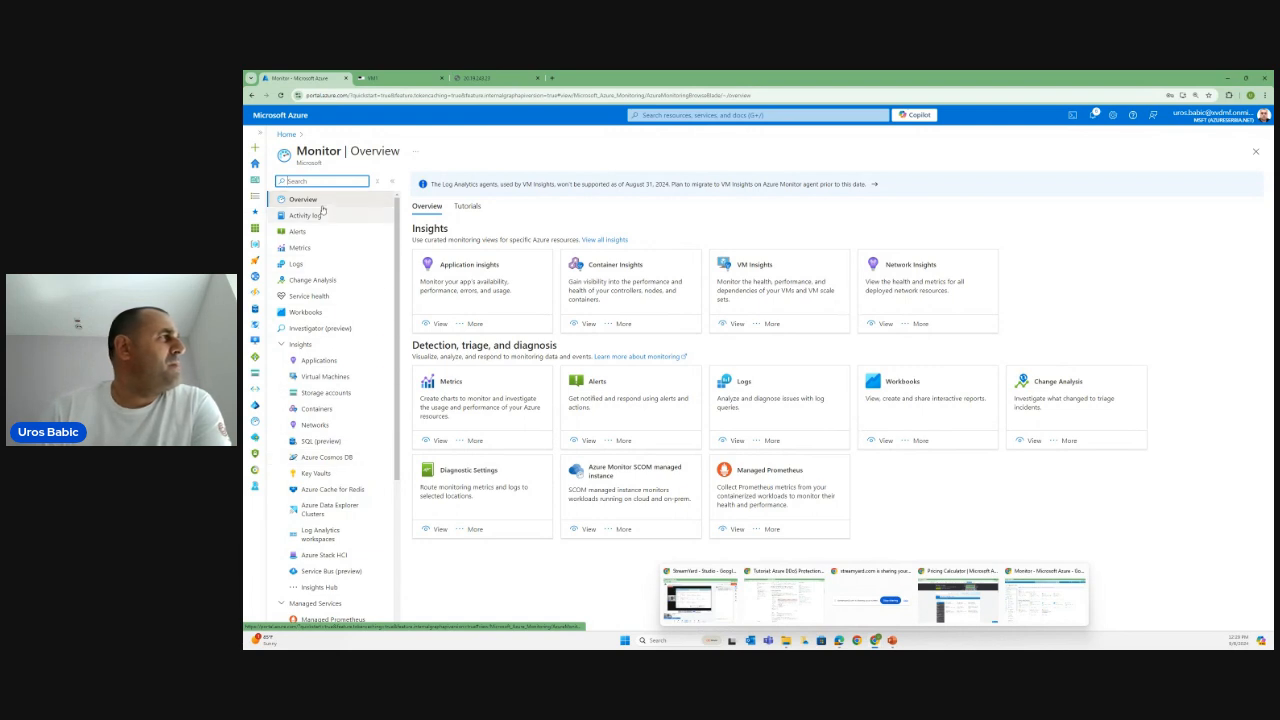
type("diag")
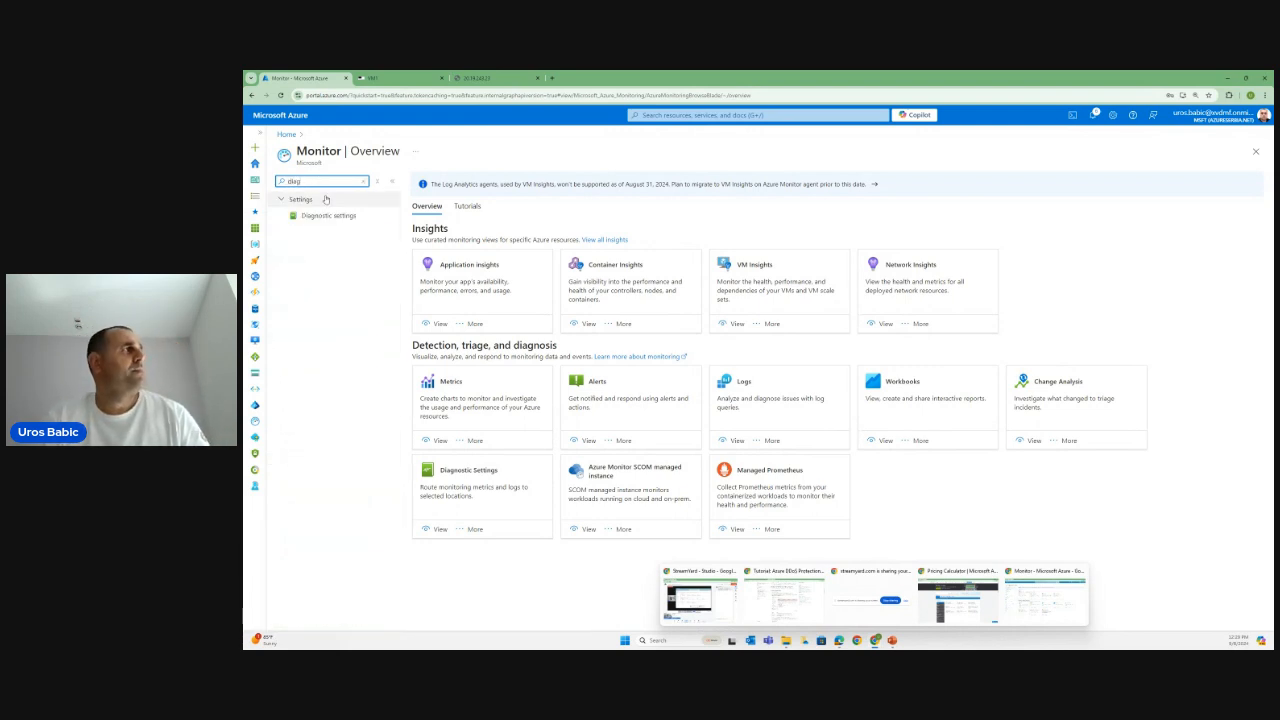
left_click(328, 215)
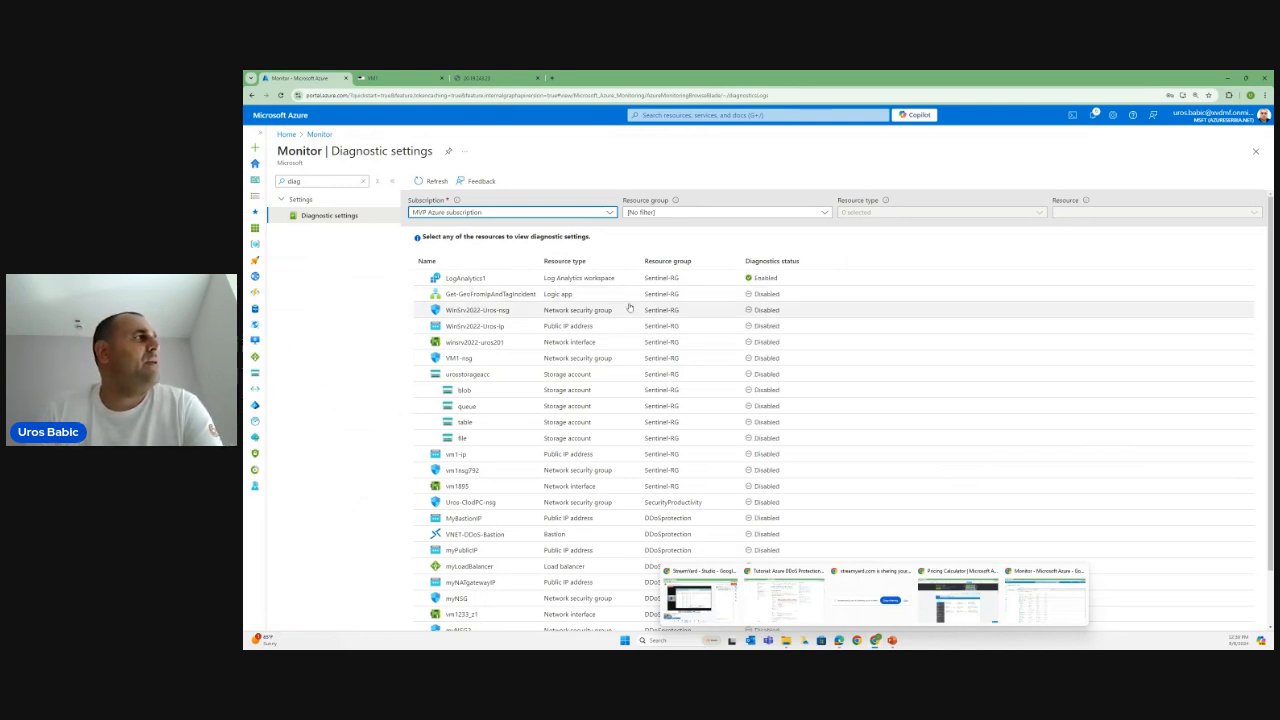
left_click(329, 218)
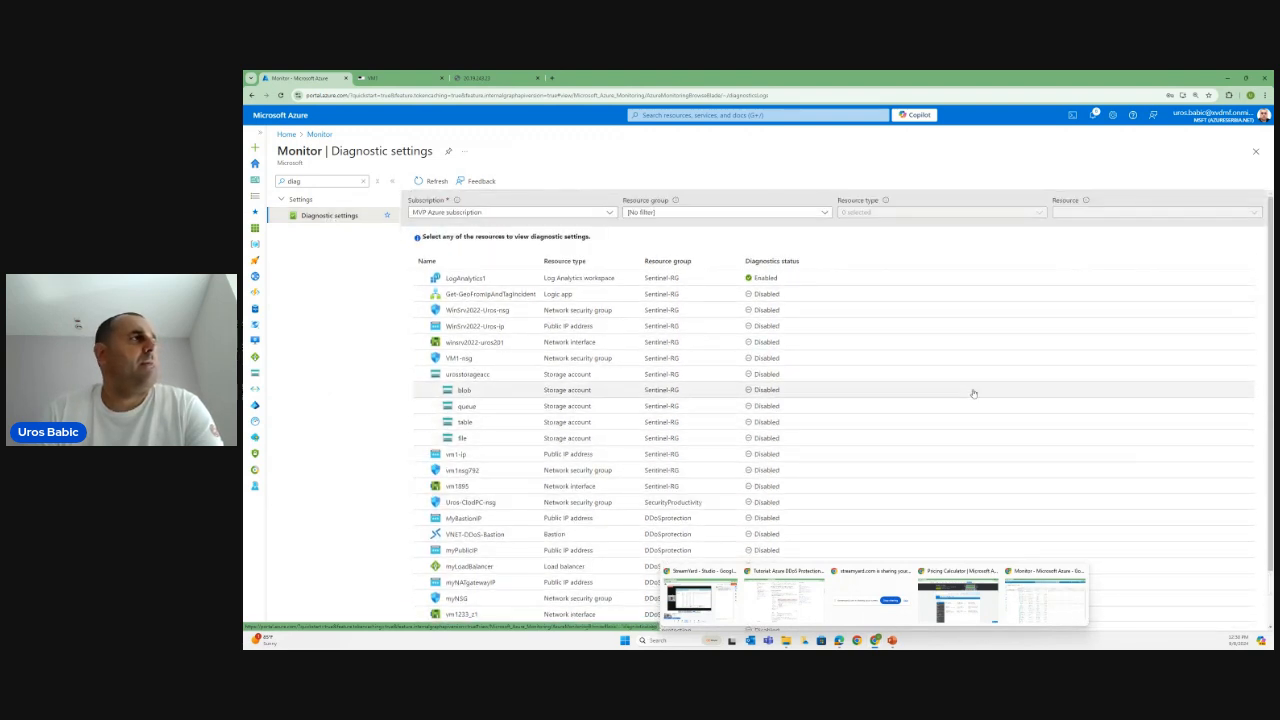
Filter the diagnostic settings list to the DDoSprotection resource group and refresh it.
left_click(668, 213)
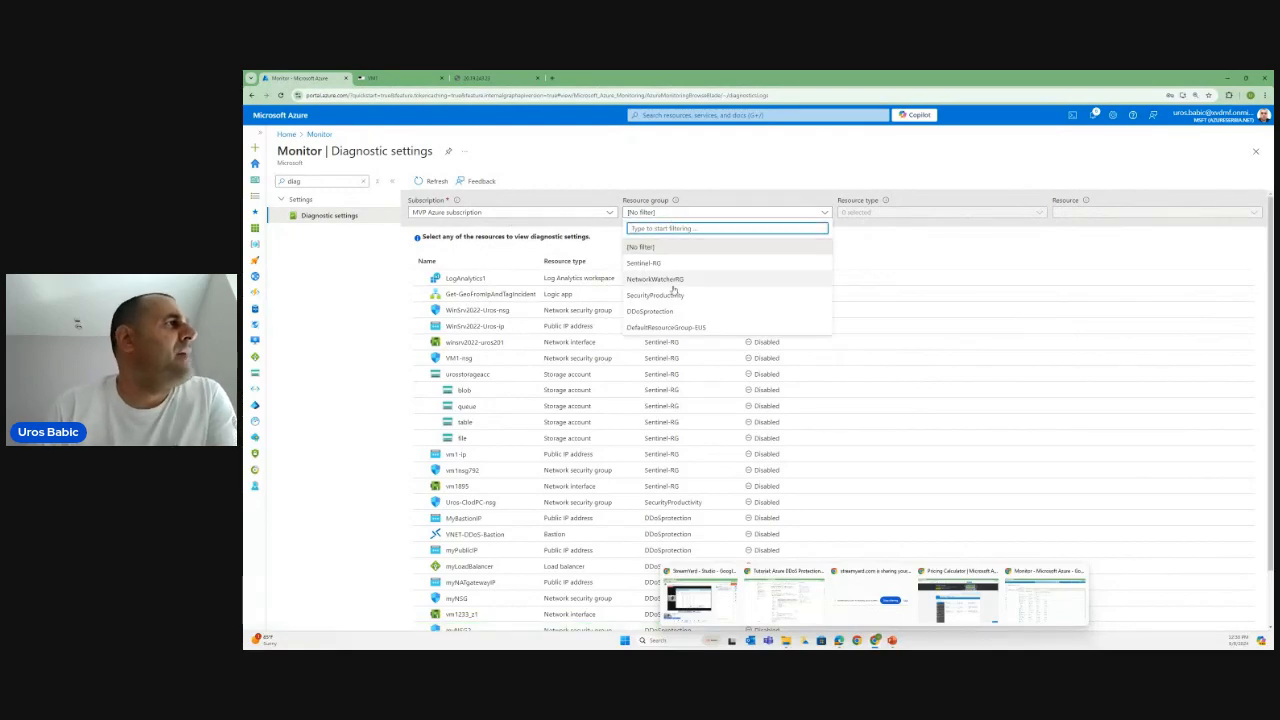
left_click(650, 311)
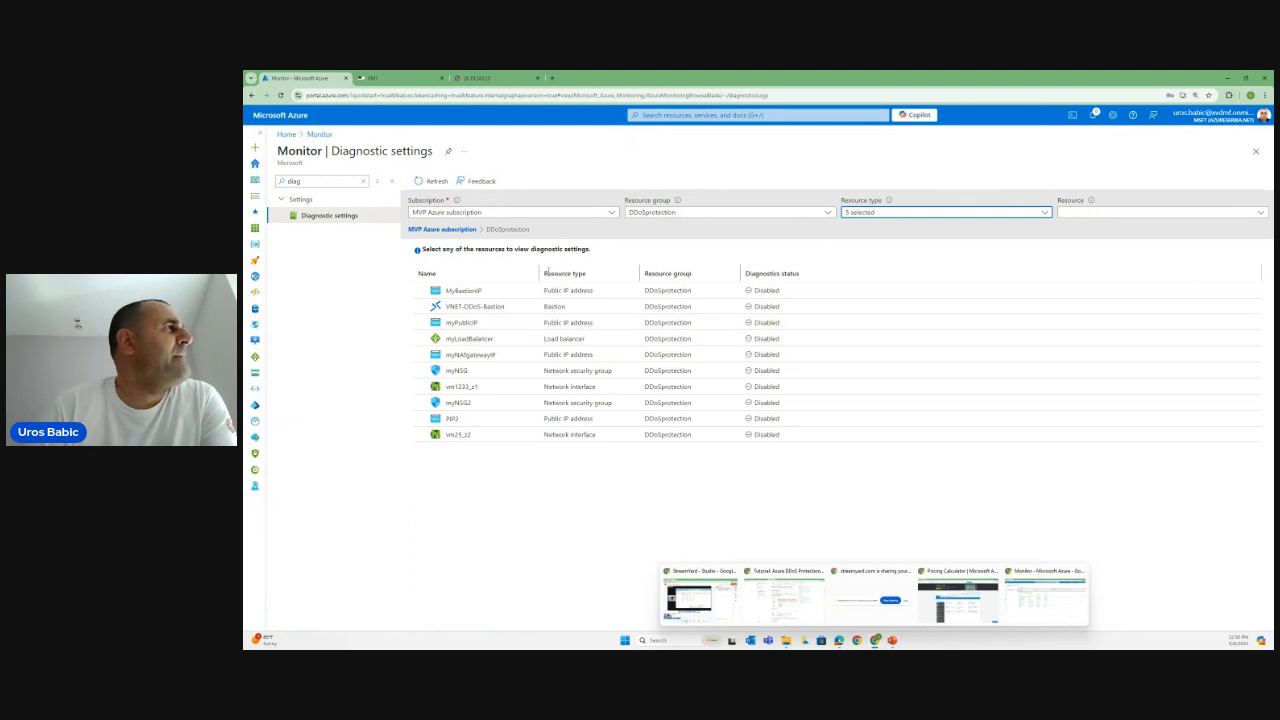
left_click(430, 181)
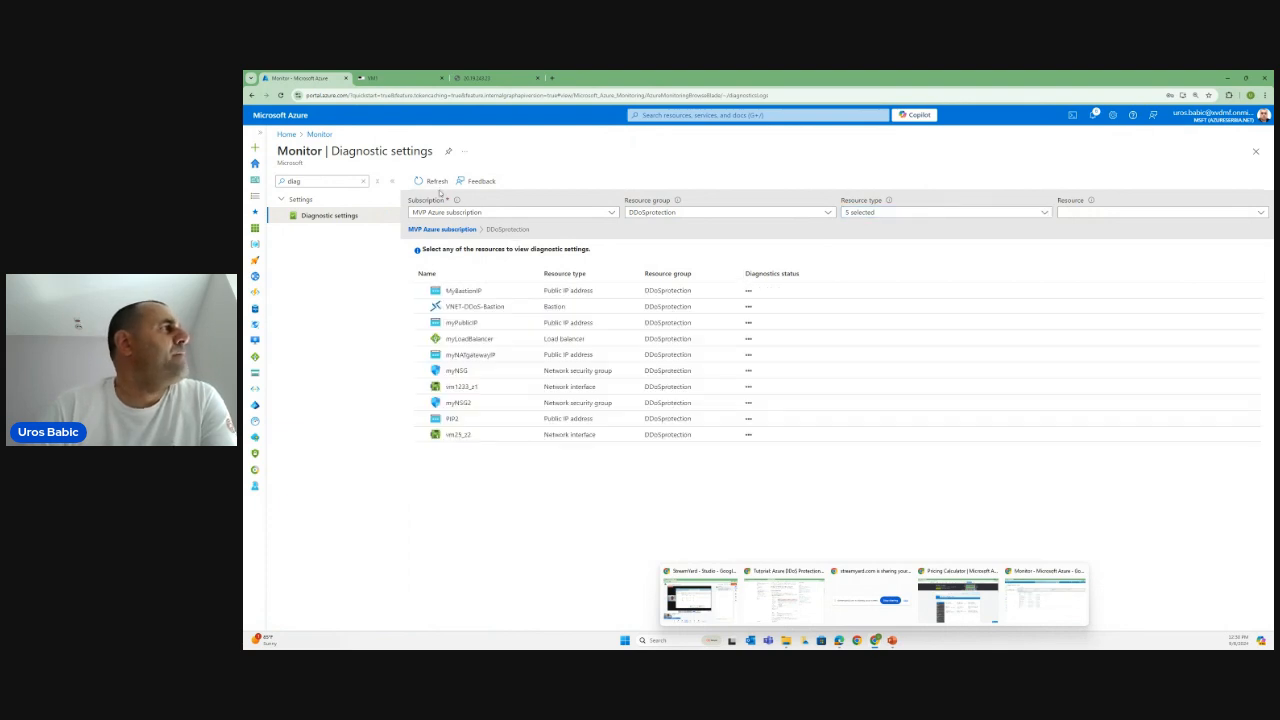
Limit the resource type filter to Public IP addresses and choose myPublicIP as the resource.
left_click(899, 213)
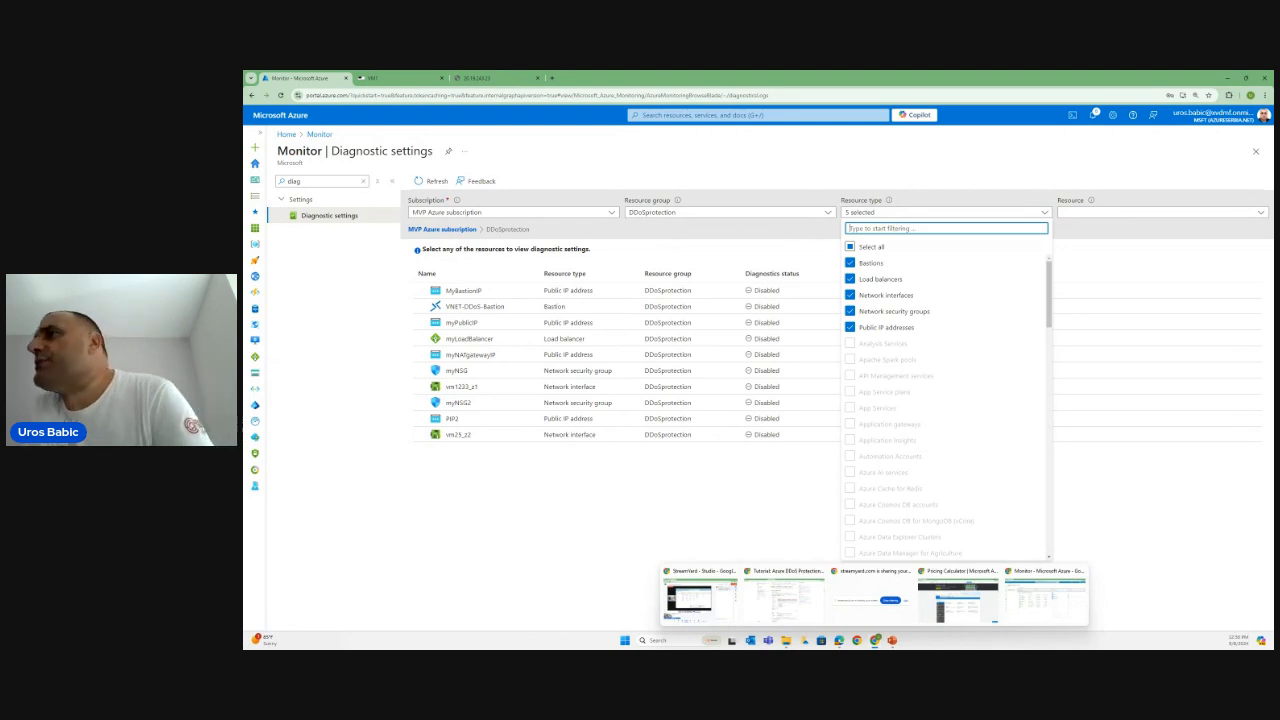
left_click(850, 311)
left_click(850, 295)
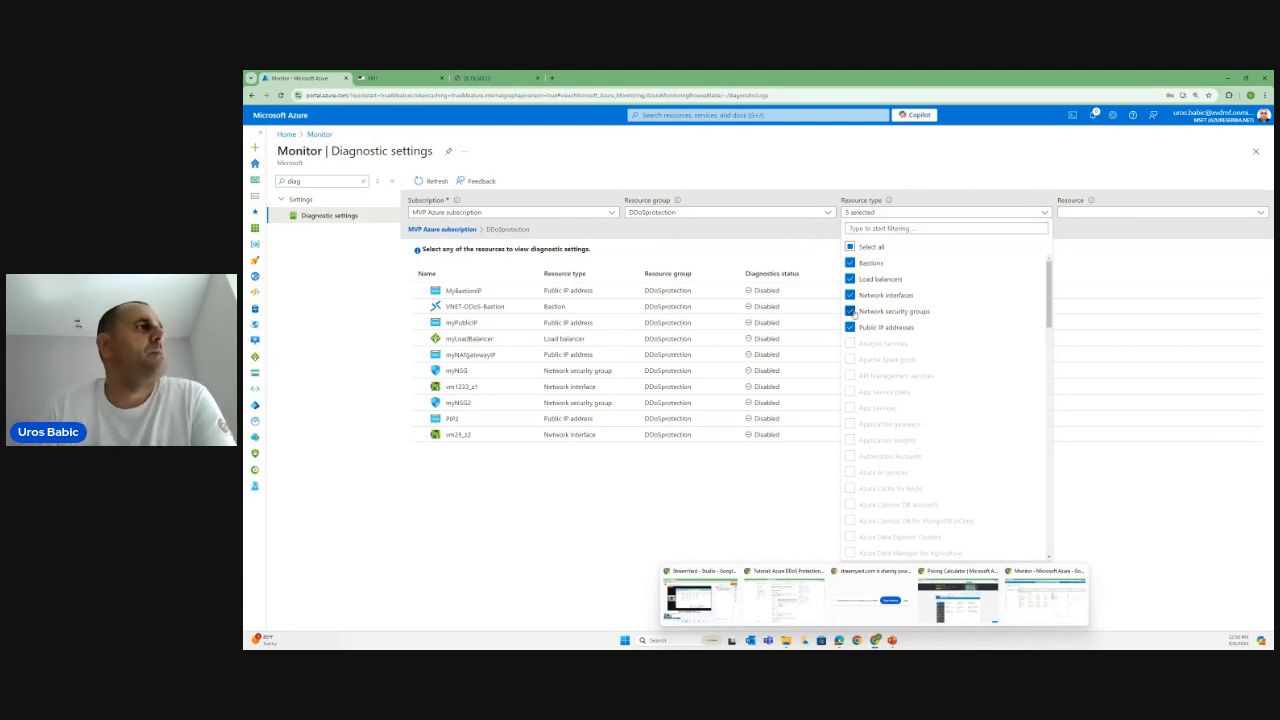
left_click(850, 279)
left_click(850, 263)
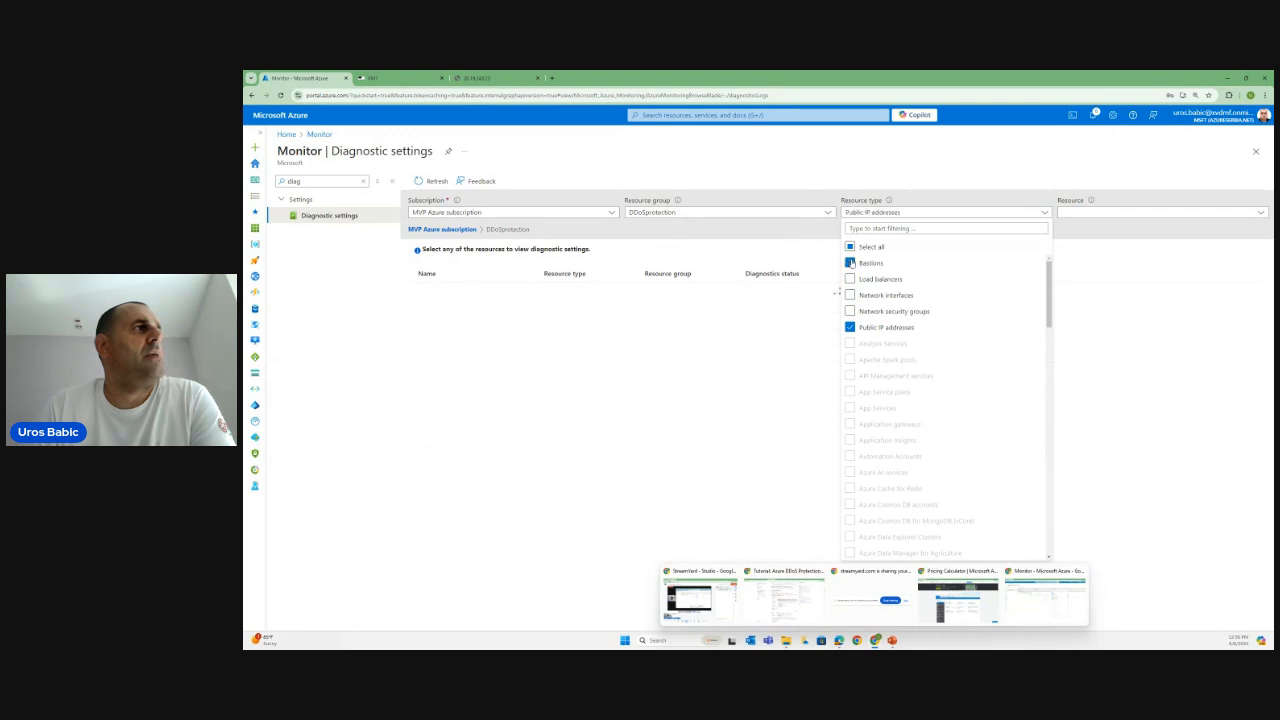
left_click(780, 411)
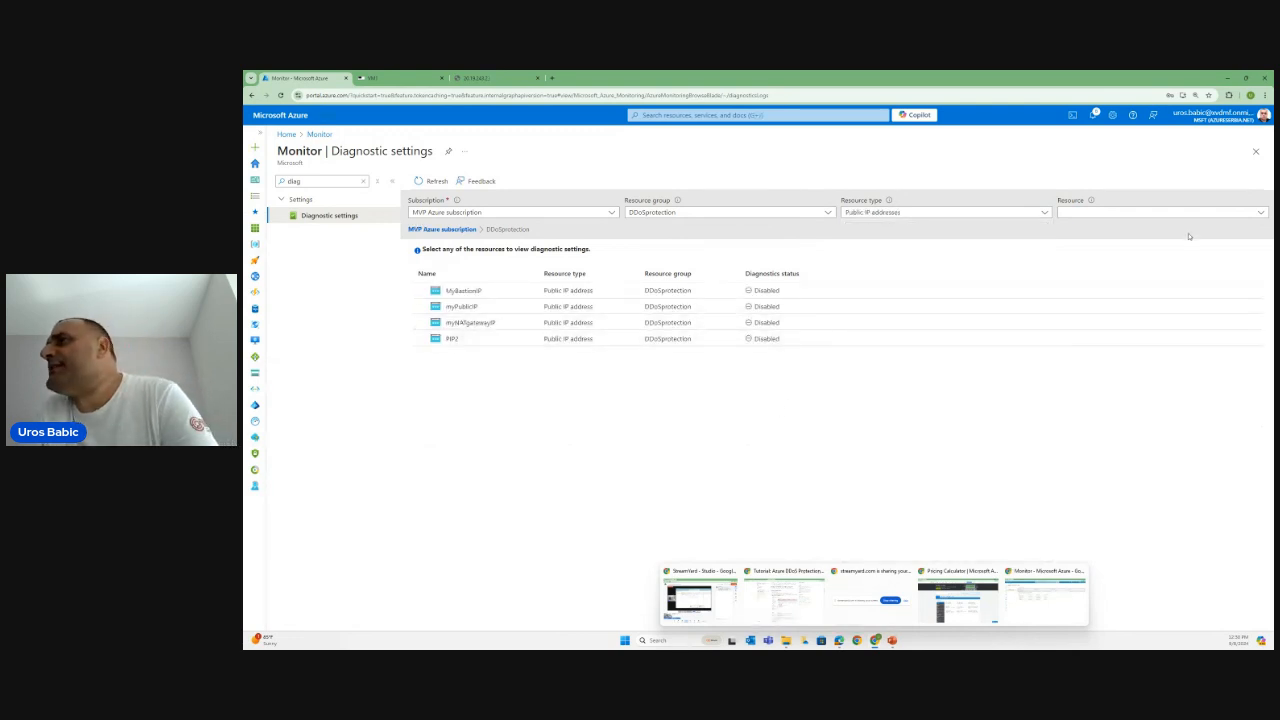
left_click(1130, 213)
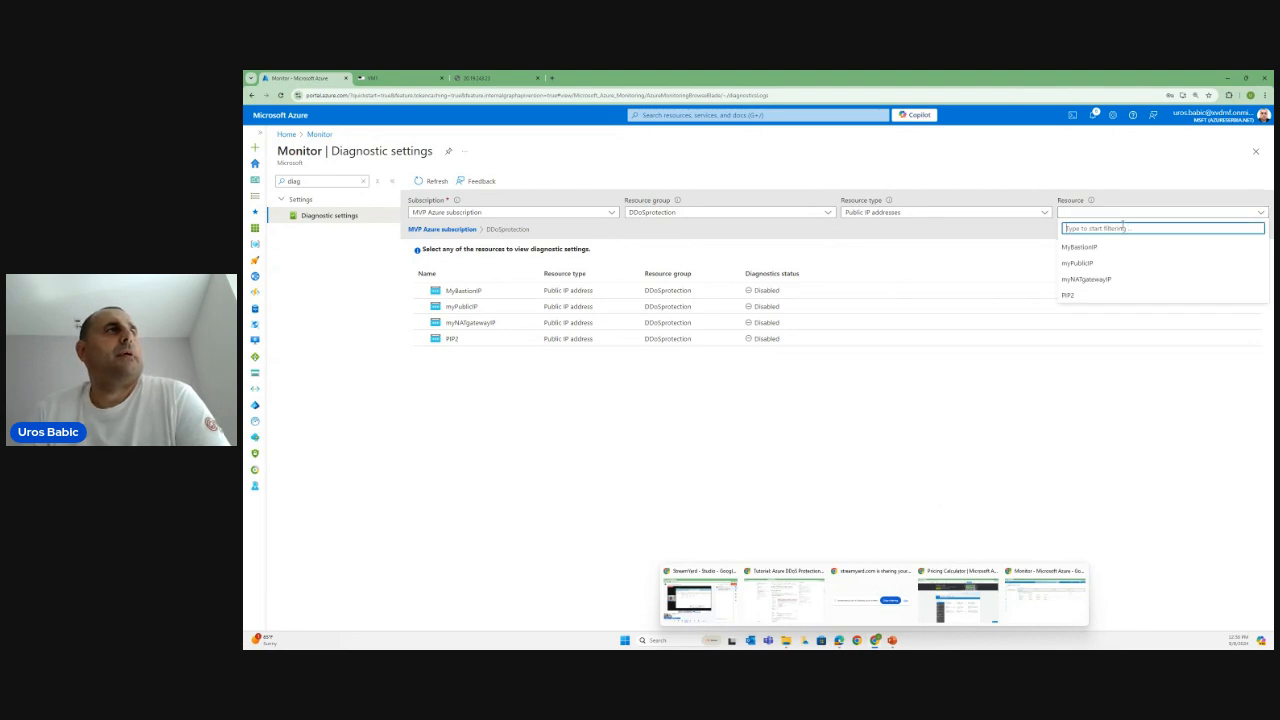
left_click(1085, 263)
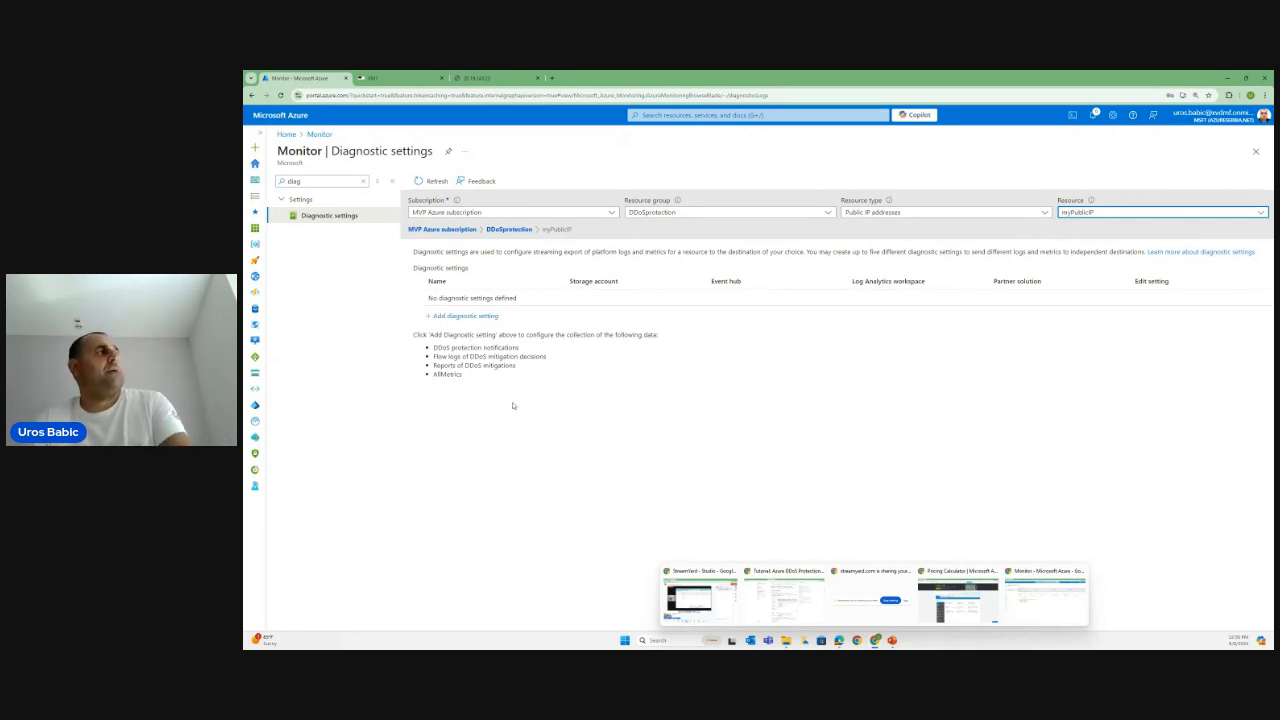
Add a diagnostic setting to myPublicIP and name it diag1.
left_click(466, 316)
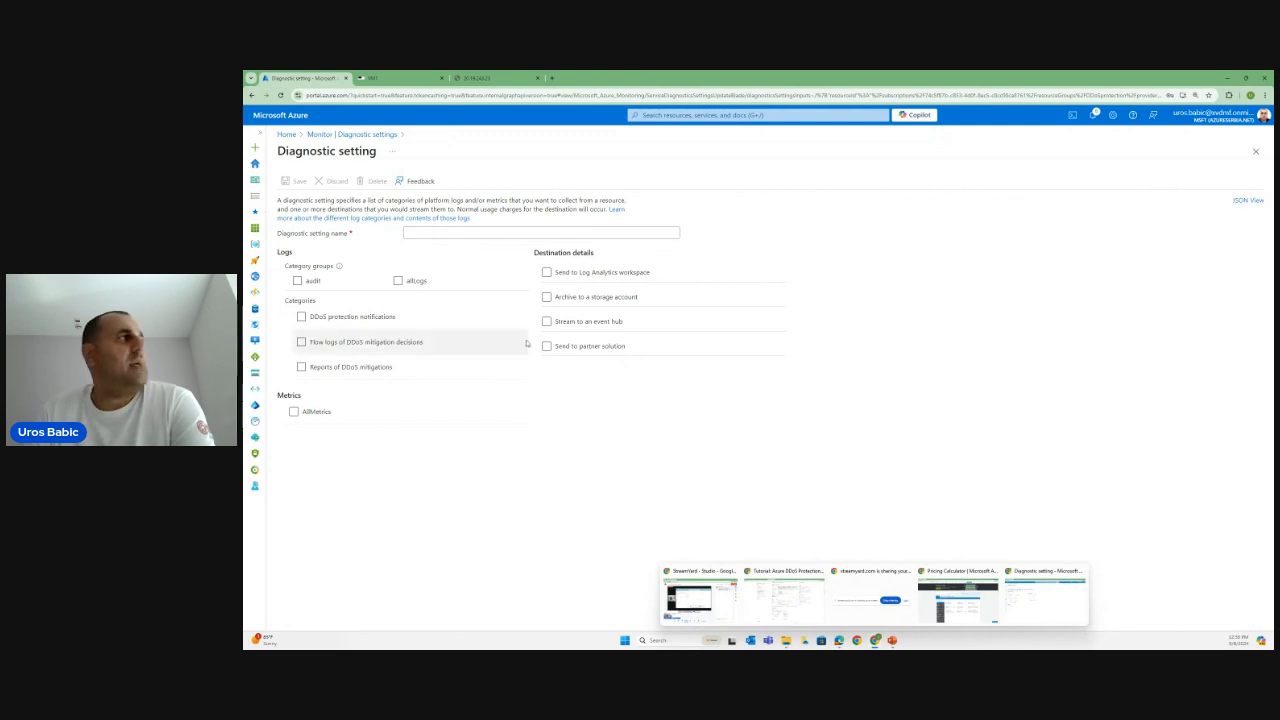
left_click(420, 234)
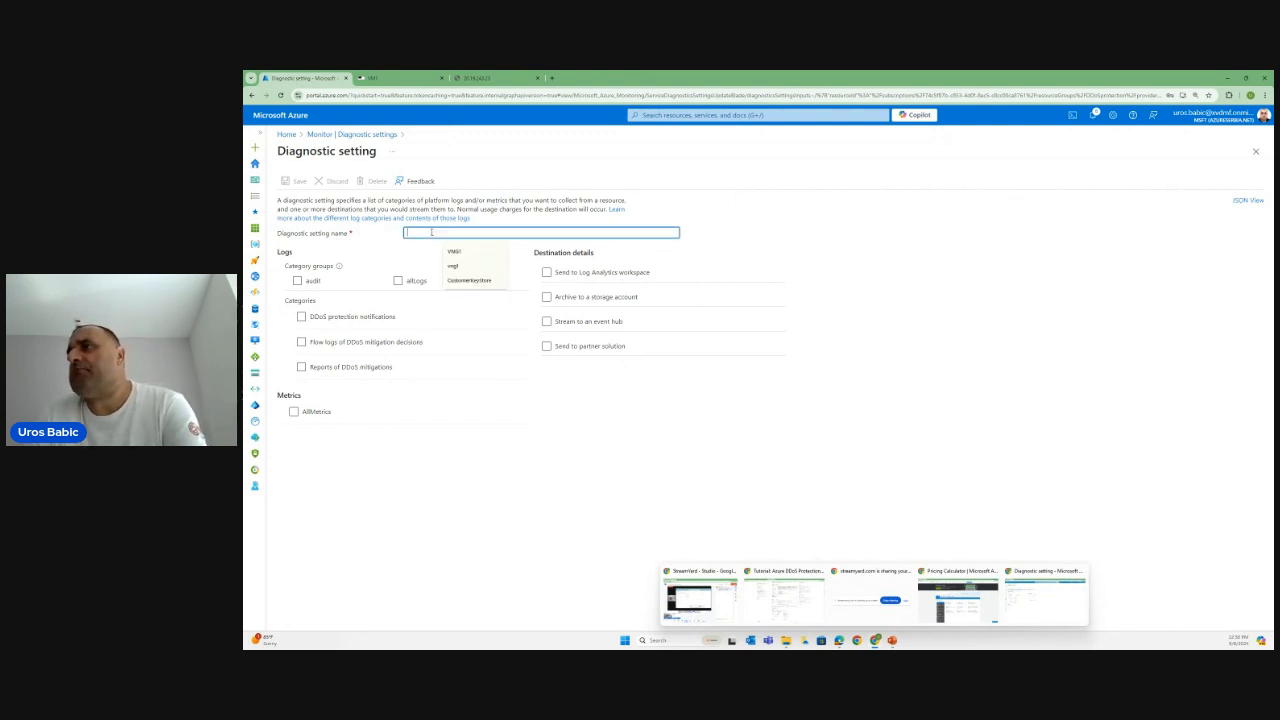
type("dd")
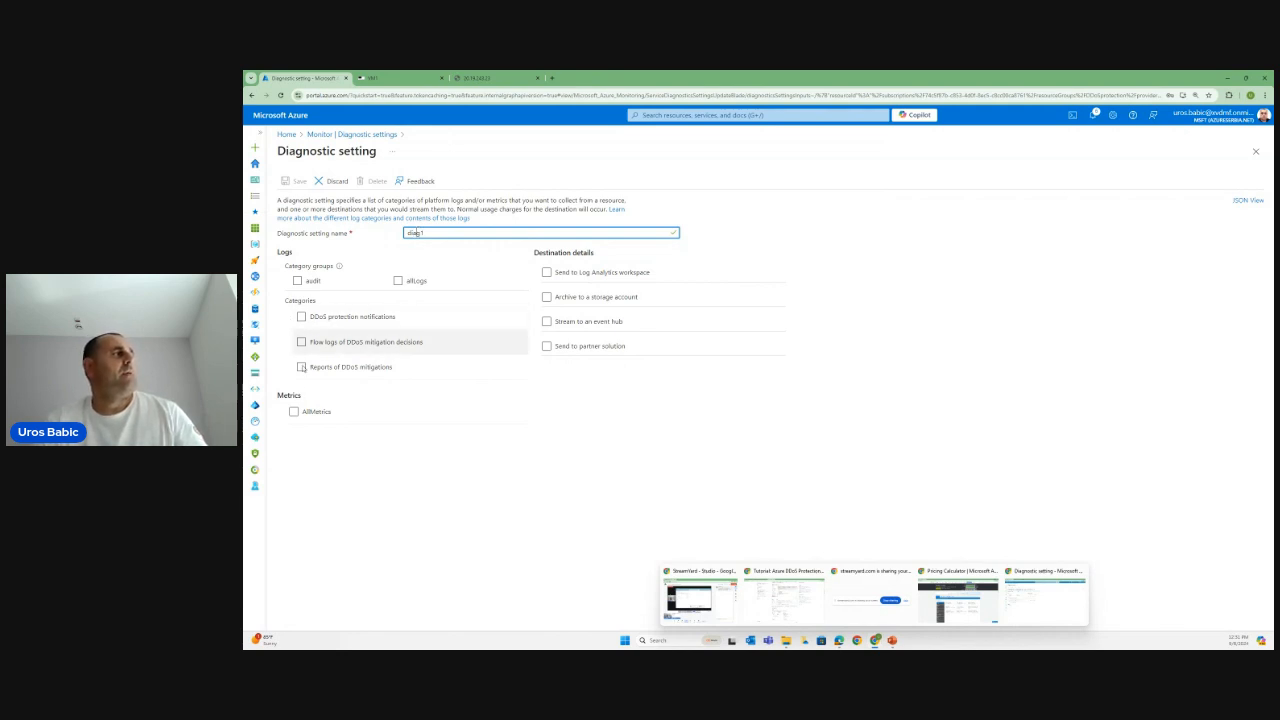
Include all three DDoS log categories, the audit and allLogs category groups, and AllMetrics in the diagnostic setting.
left_click(301, 316)
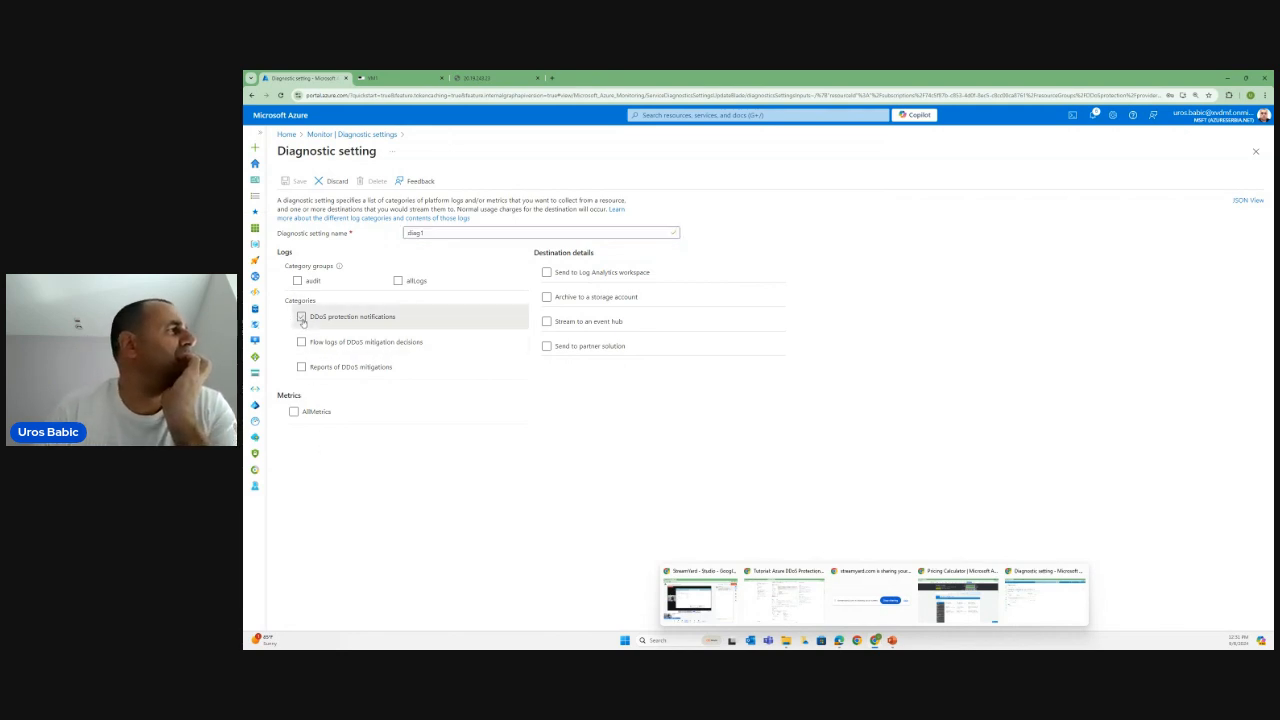
left_click(300, 342)
left_click(301, 367)
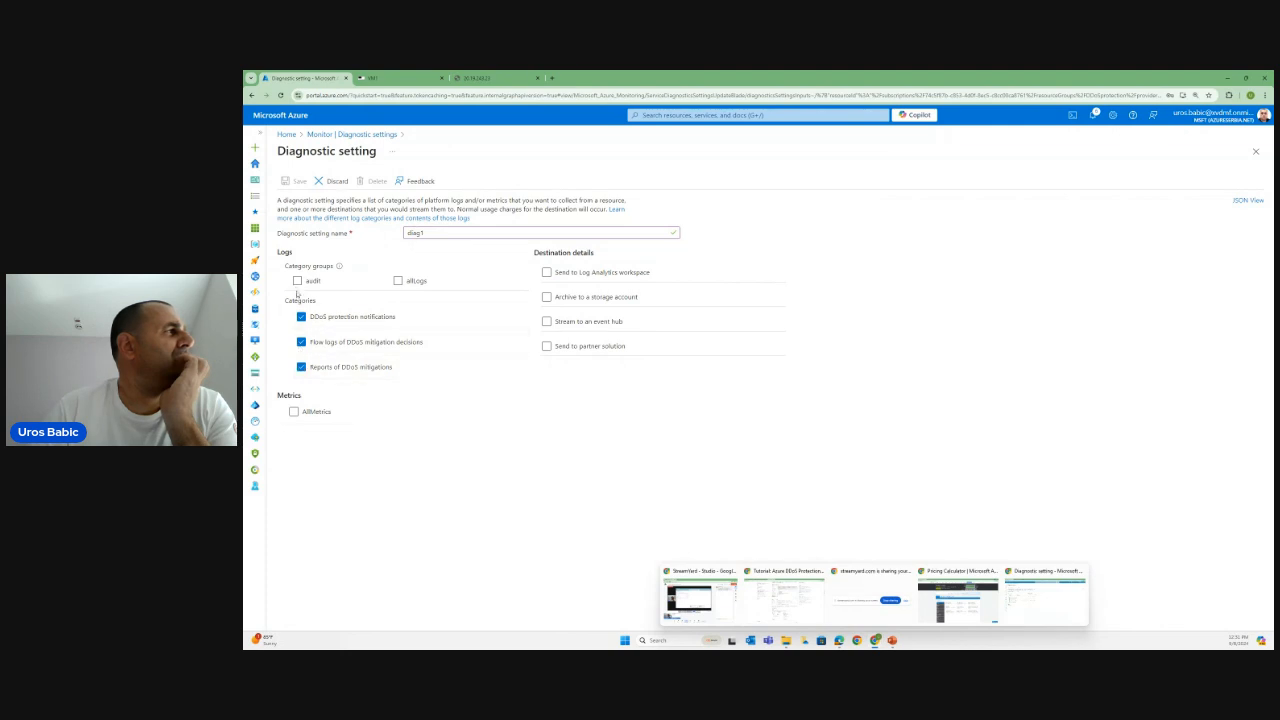
left_click(297, 281)
left_click(398, 281)
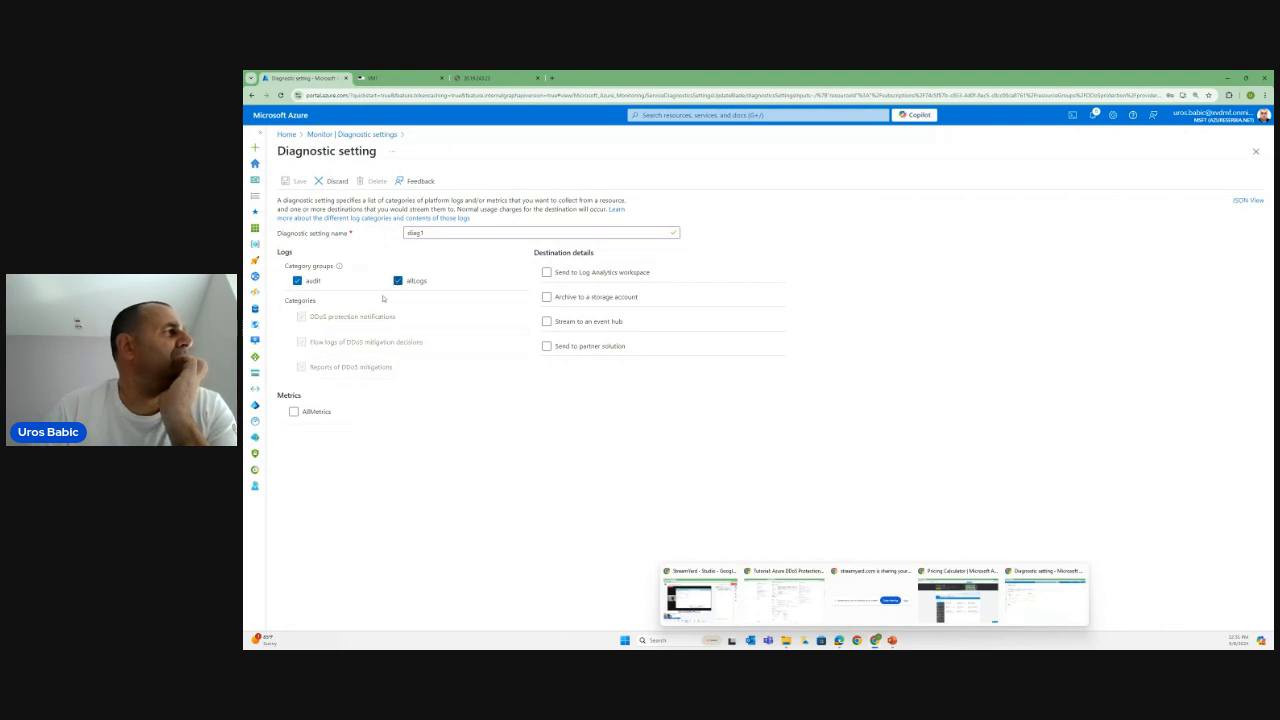
left_click(293, 412)
Send the diag1 logs and metrics to the LogAnalytics1 (francecentral) workspace and save the diagnostic setting.
left_click(546, 273)
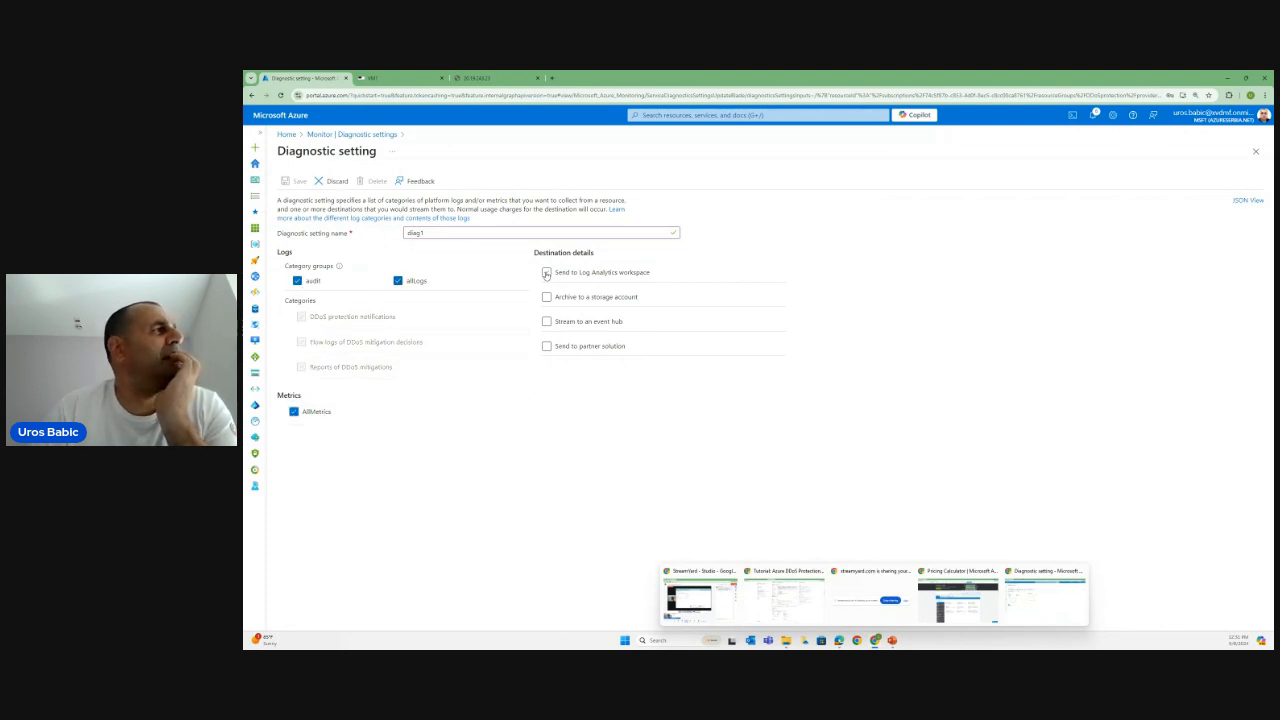
left_click(597, 338)
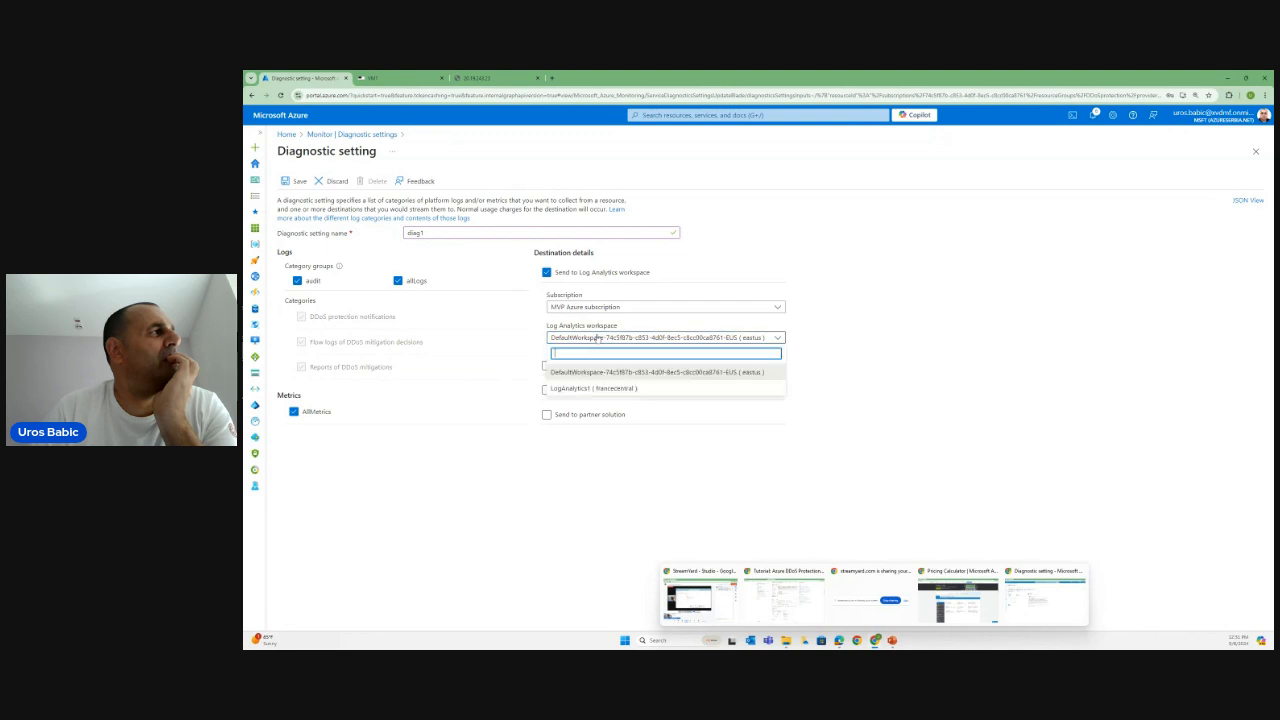
left_click(600, 388)
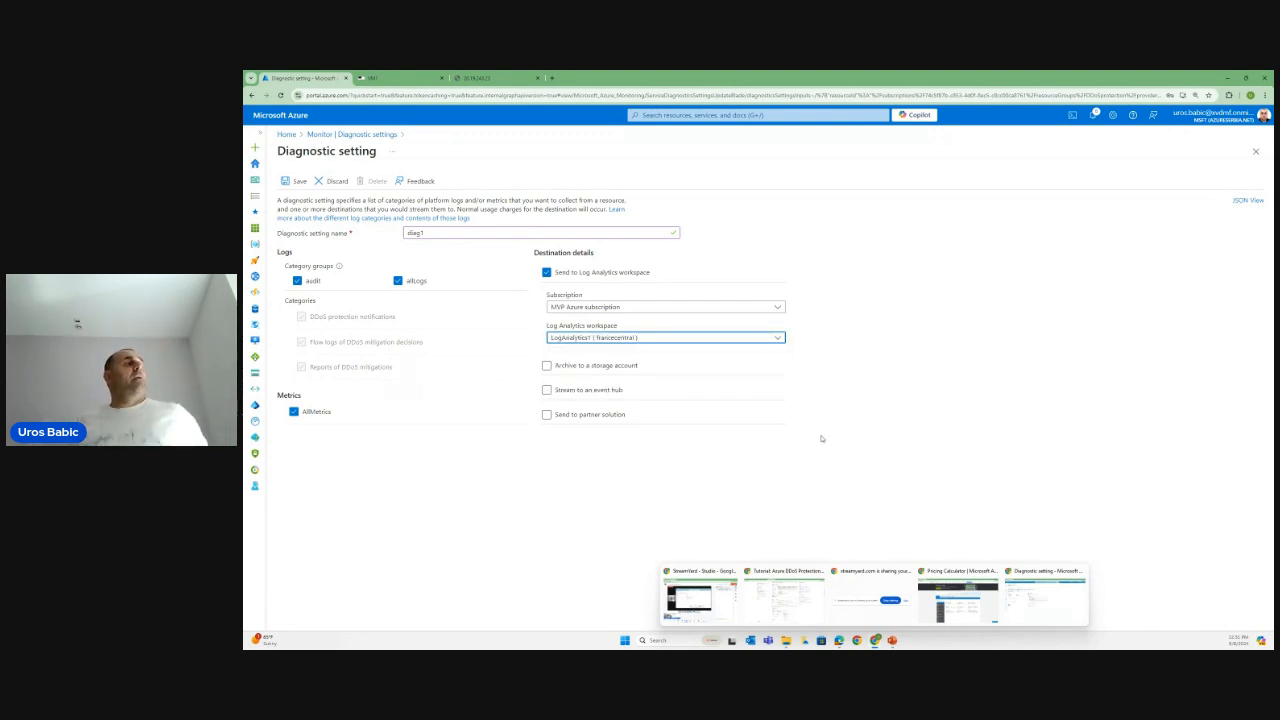
left_click(296, 181)
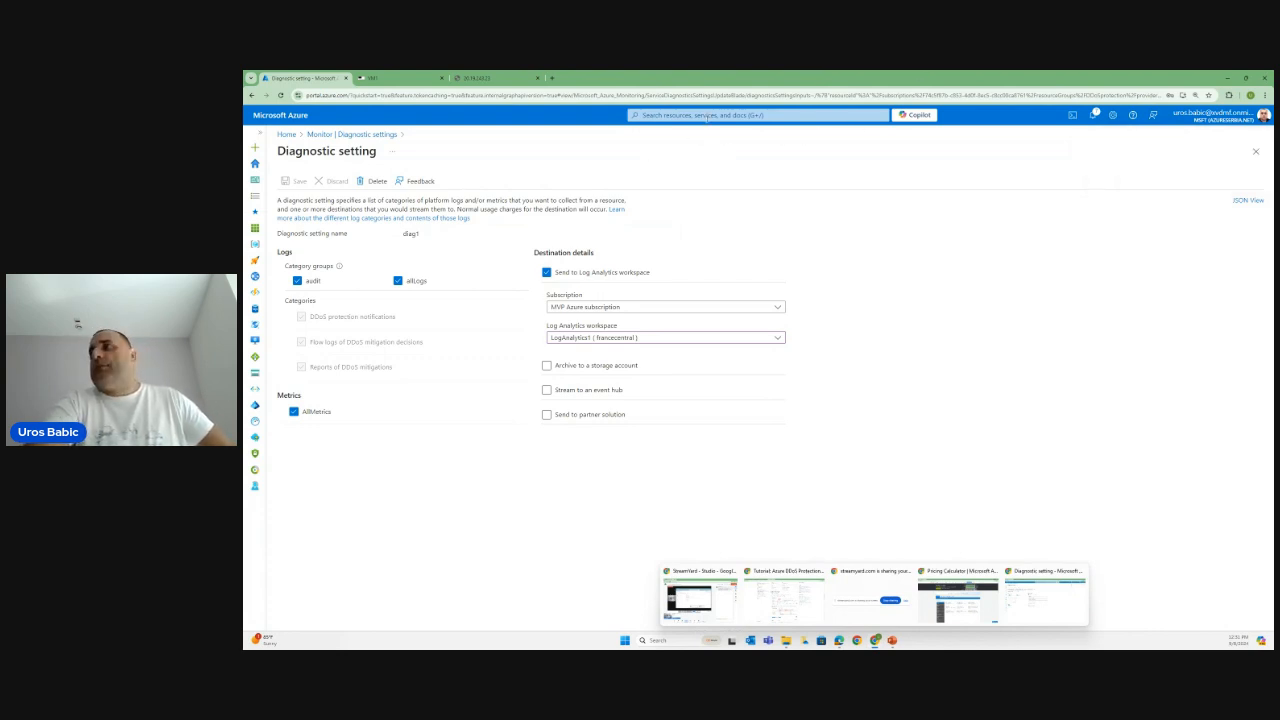
Find the Alerts service through the portal search and start creating a new alert rule.
left_click(706, 115)
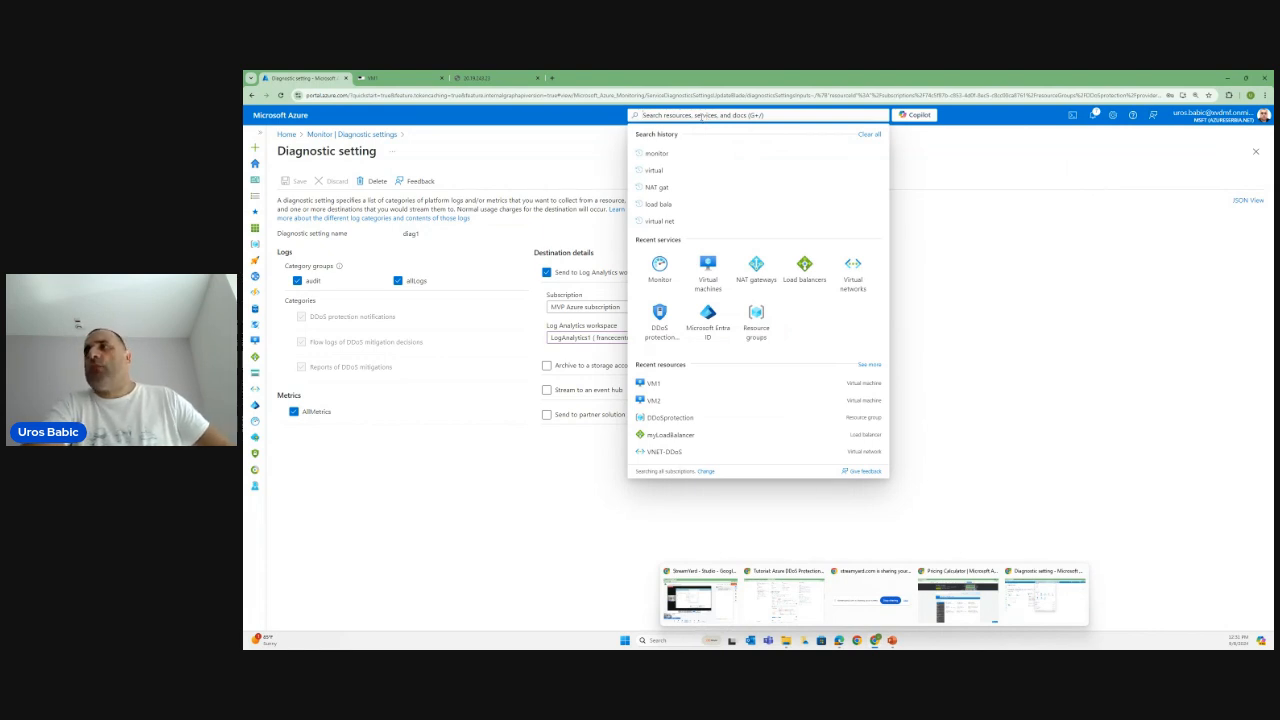
type("al")
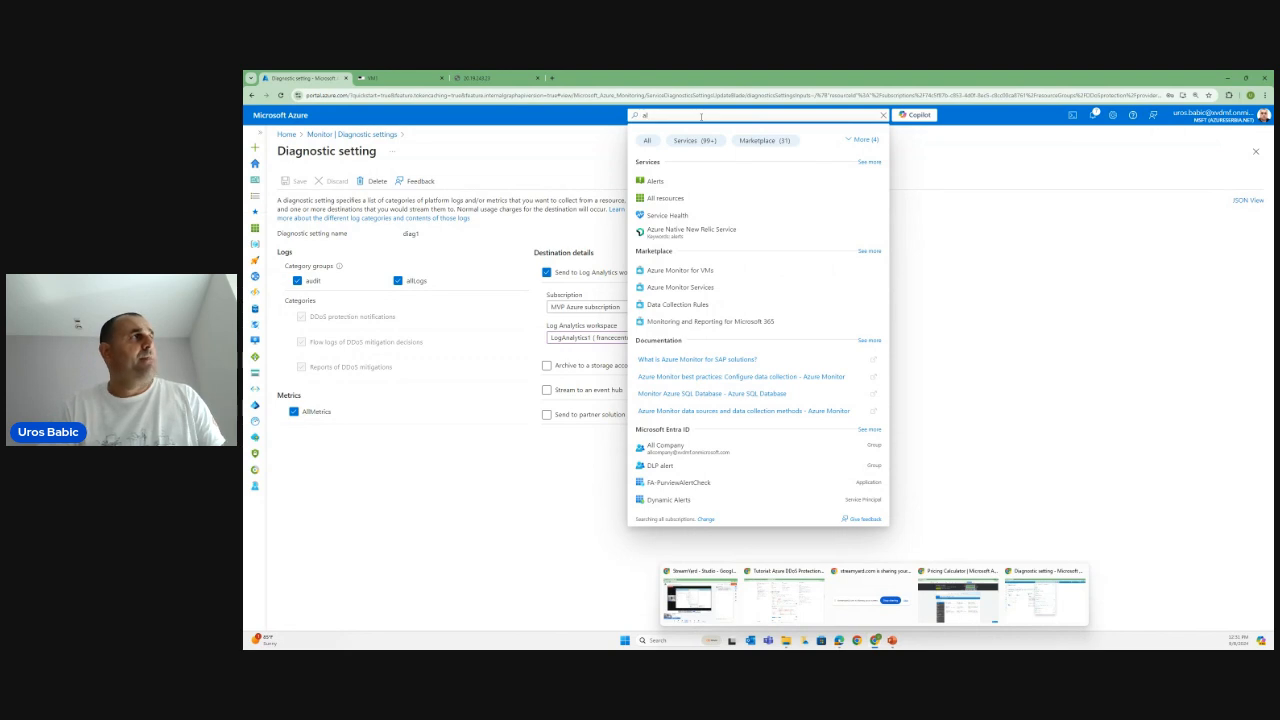
left_click(674, 181)
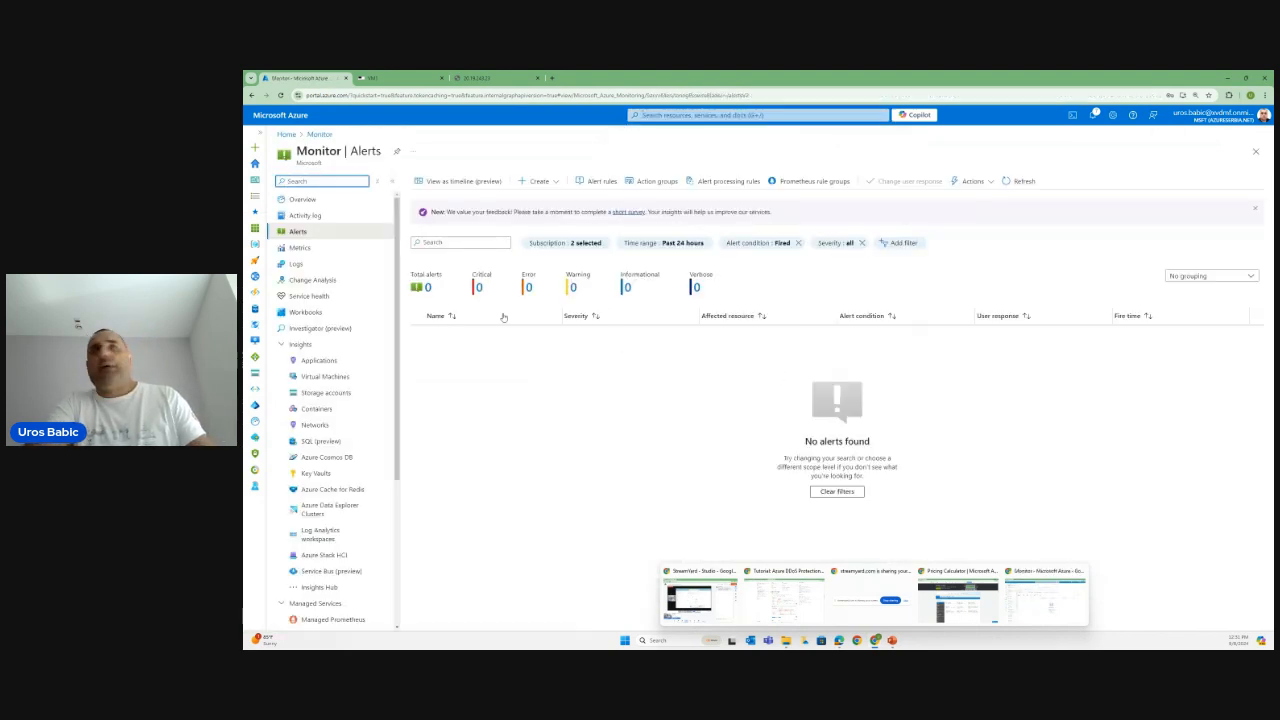
left_click(538, 181)
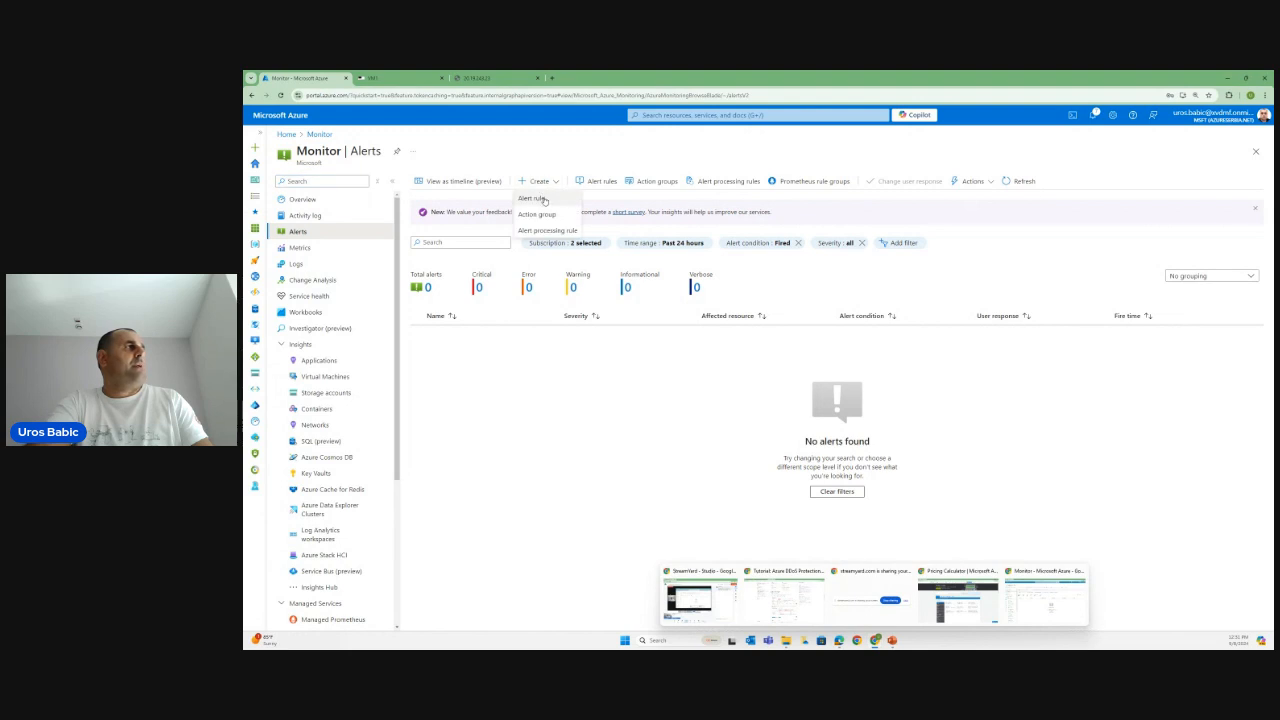
left_click(544, 200)
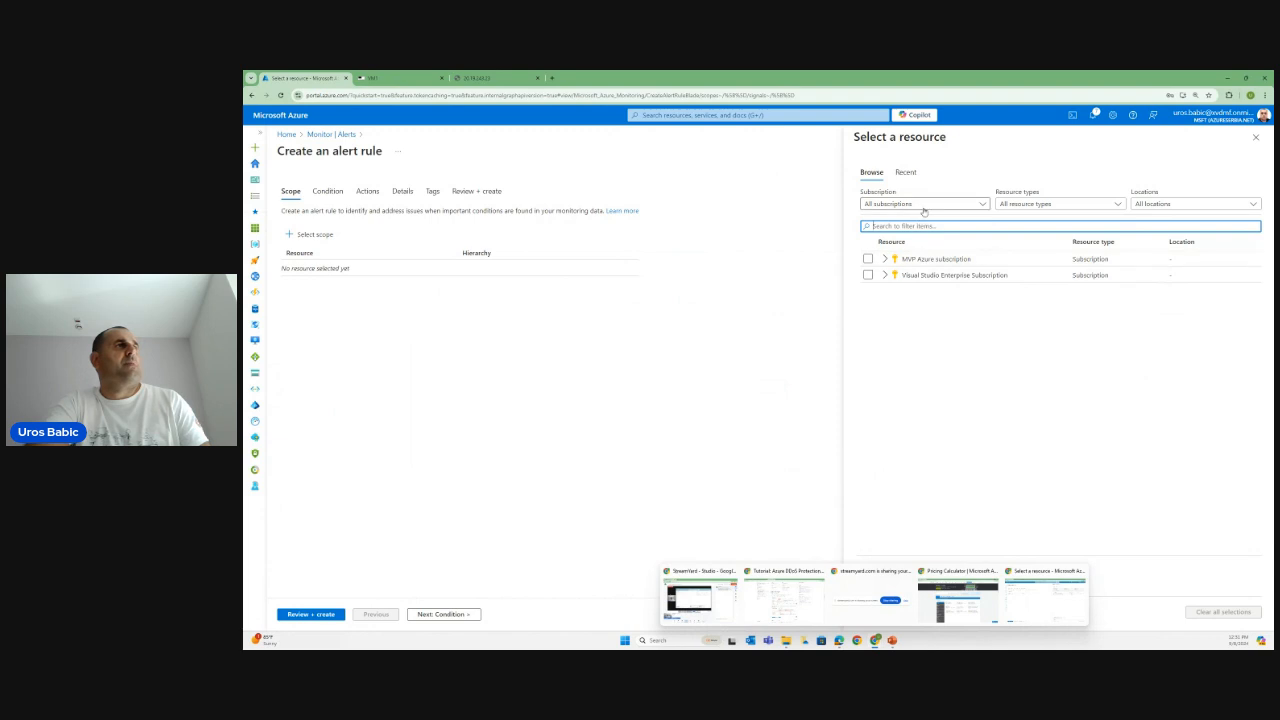
Limit the alert scope's resource list to the MVP Azure subscription only.
left_click(971, 206)
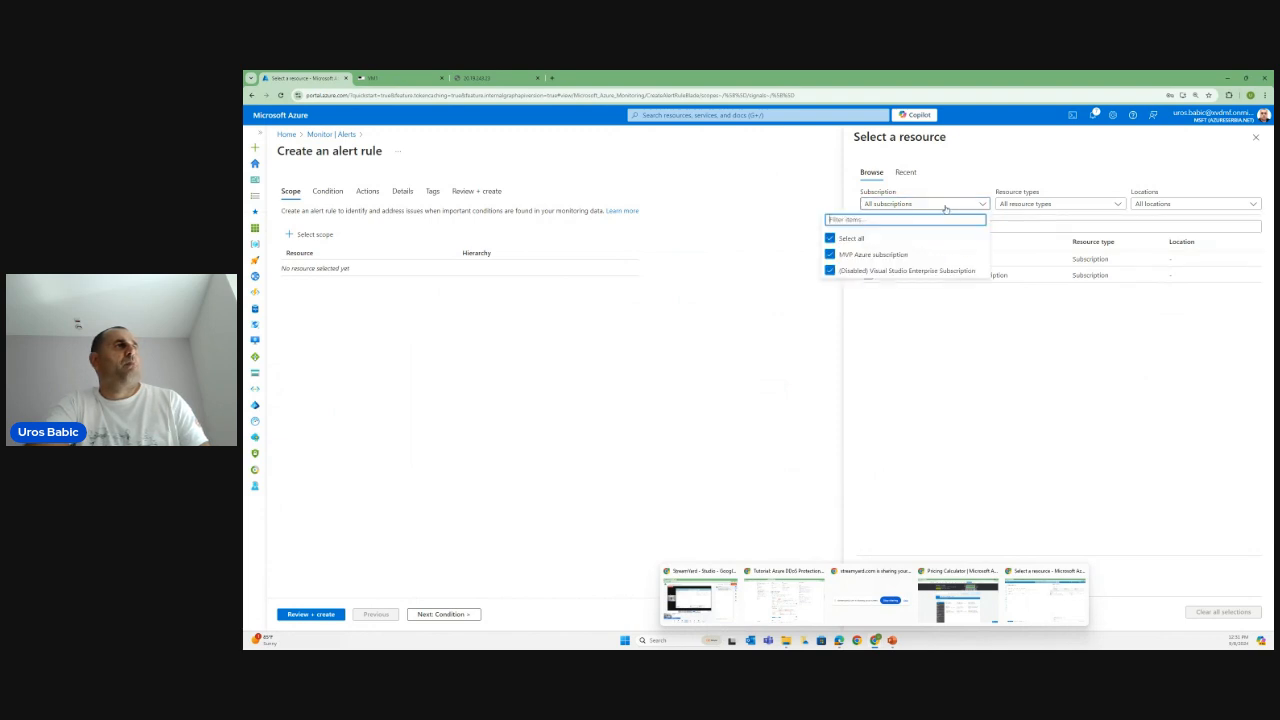
left_click(843, 239)
left_click(830, 254)
left_click(794, 309)
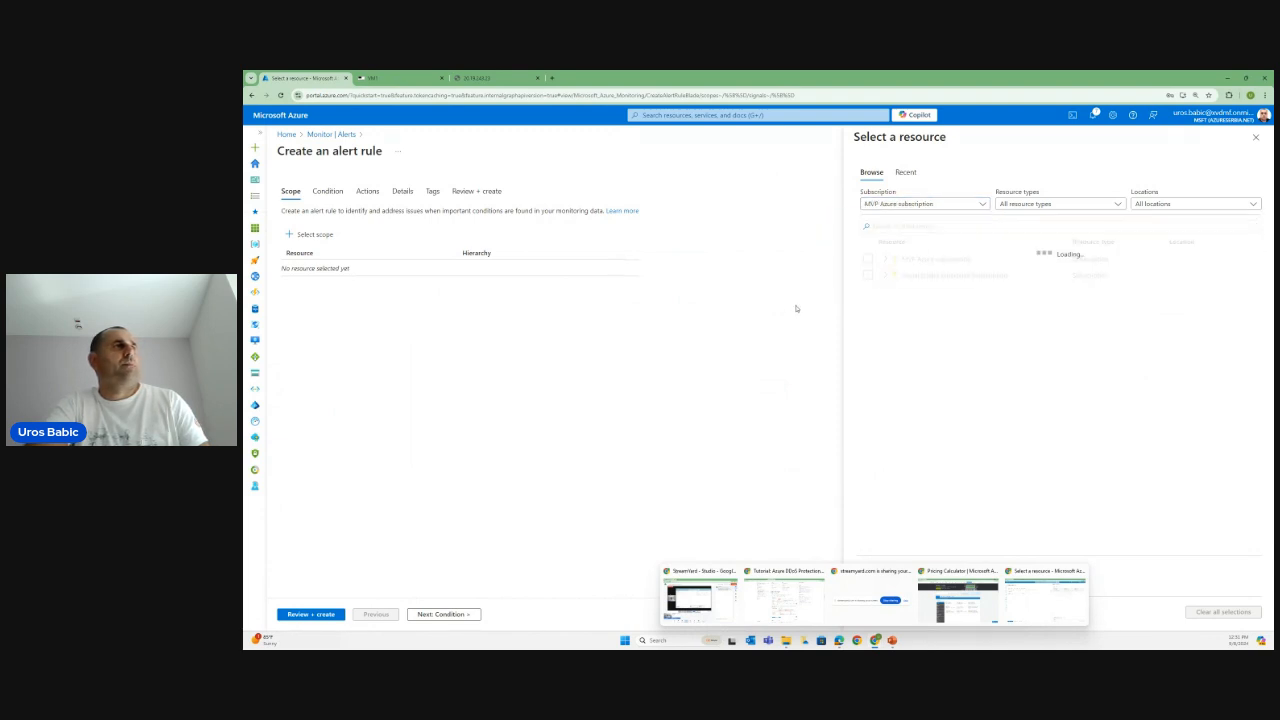
Filter the scope resources to the Public IP addresses type in the France Central location.
left_click(1005, 208)
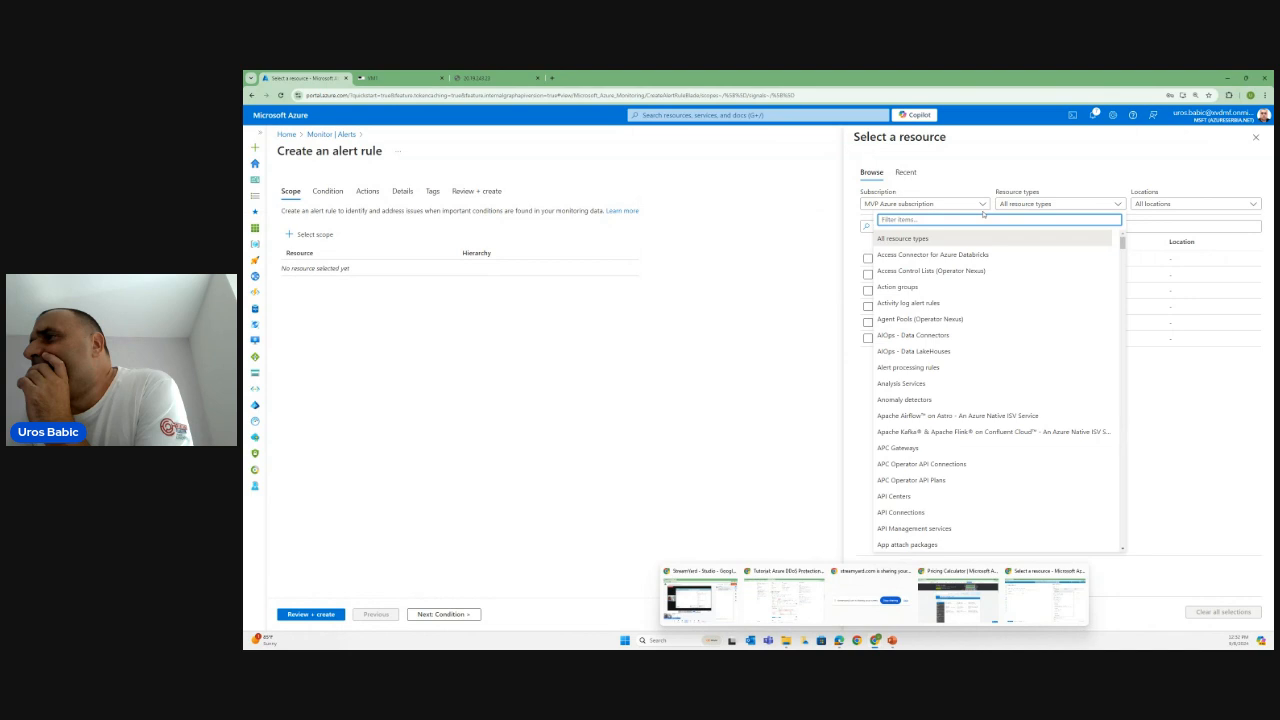
type("p")
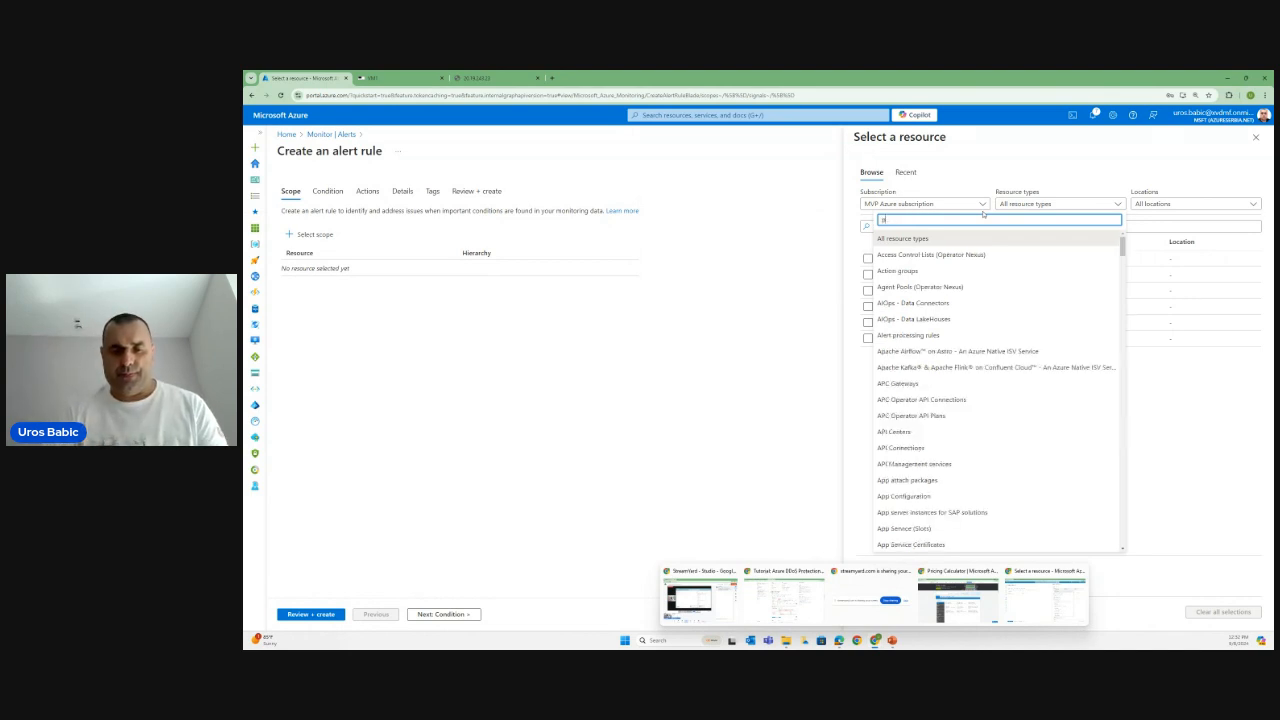
type("ublic")
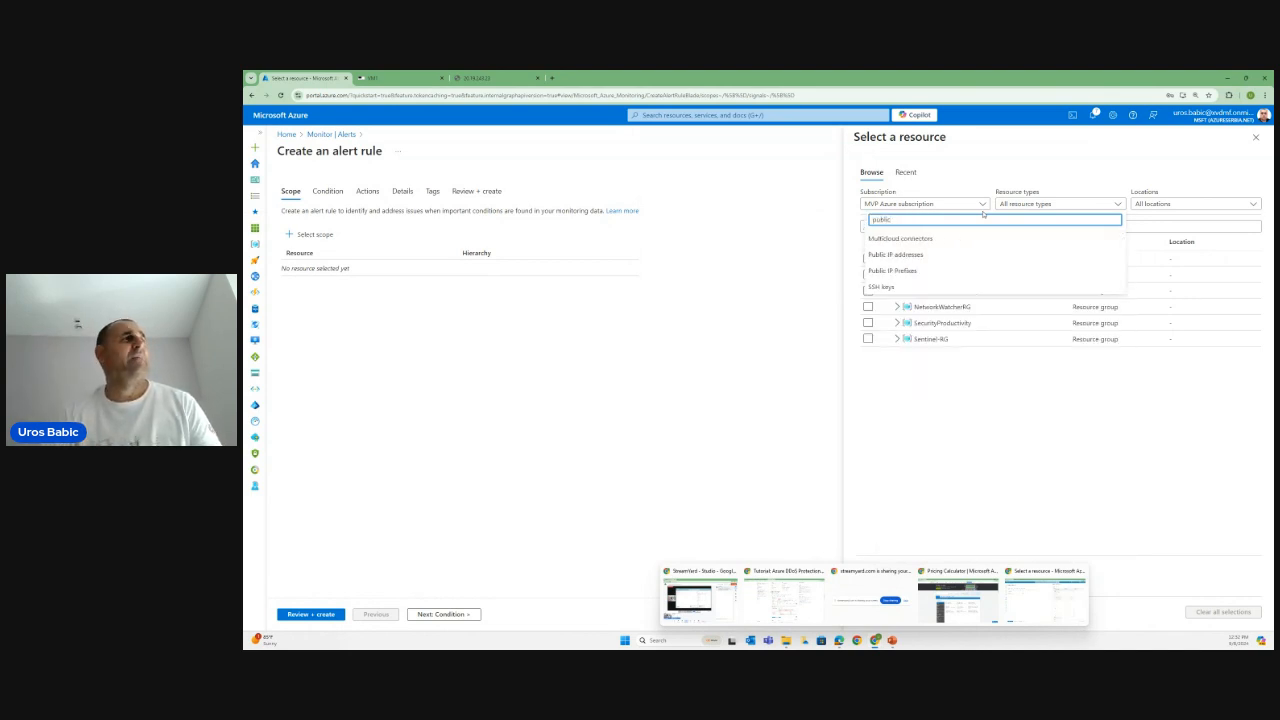
left_click(987, 254)
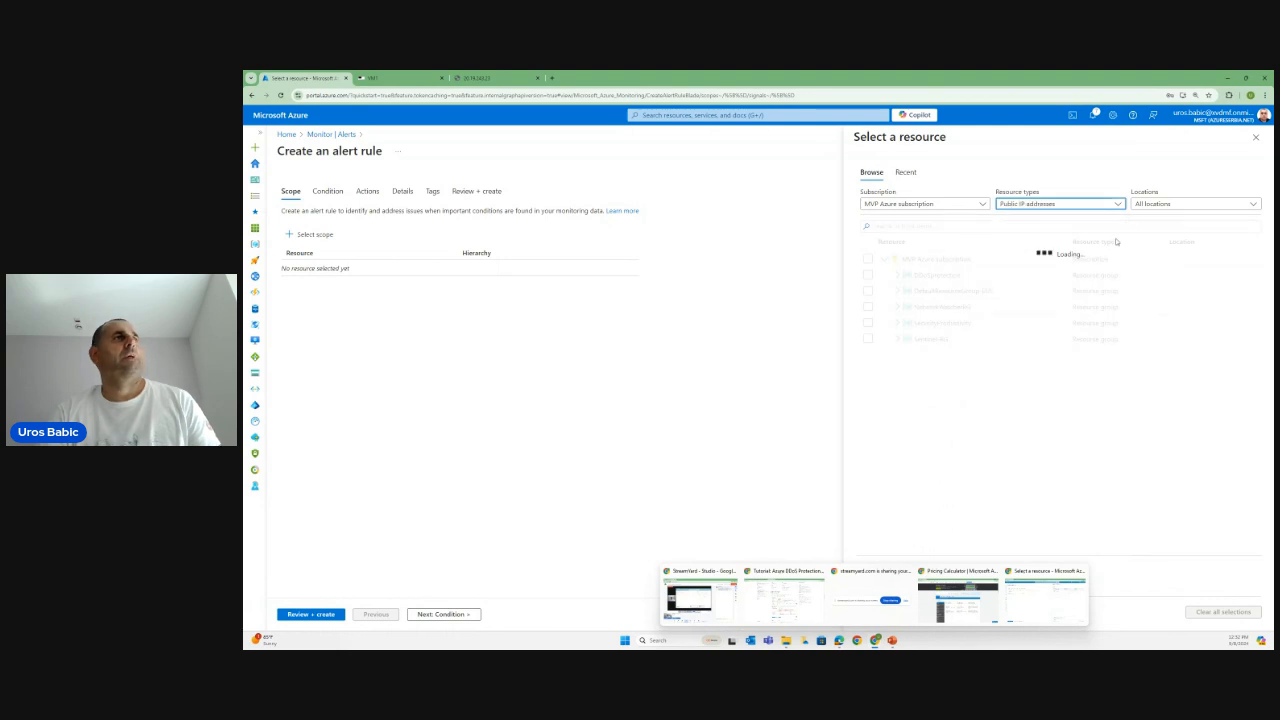
left_click(1163, 206)
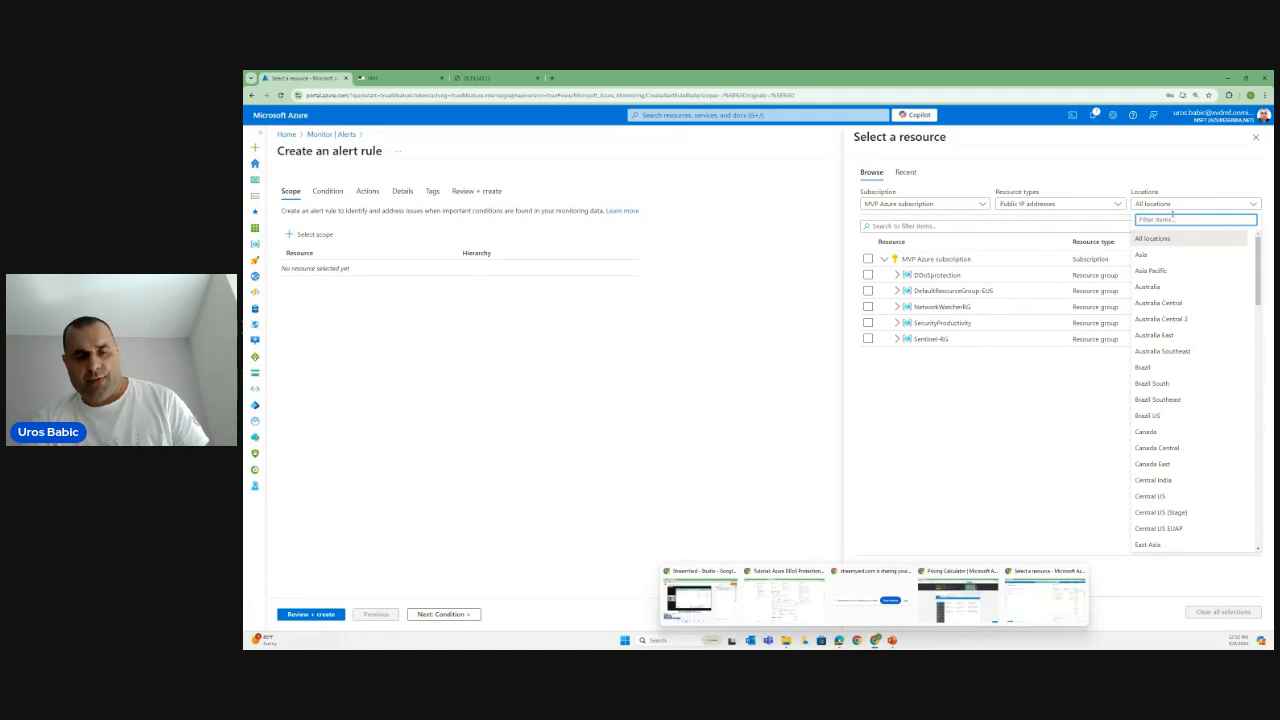
type("fran")
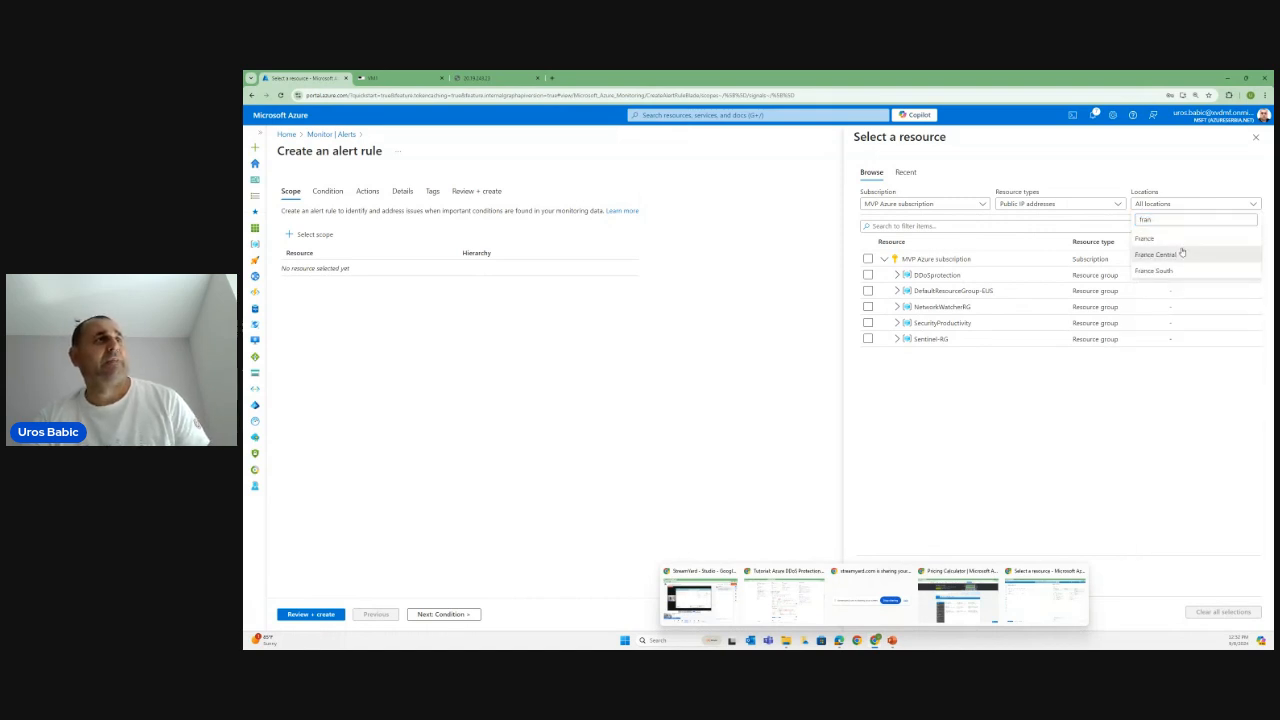
left_click(1183, 254)
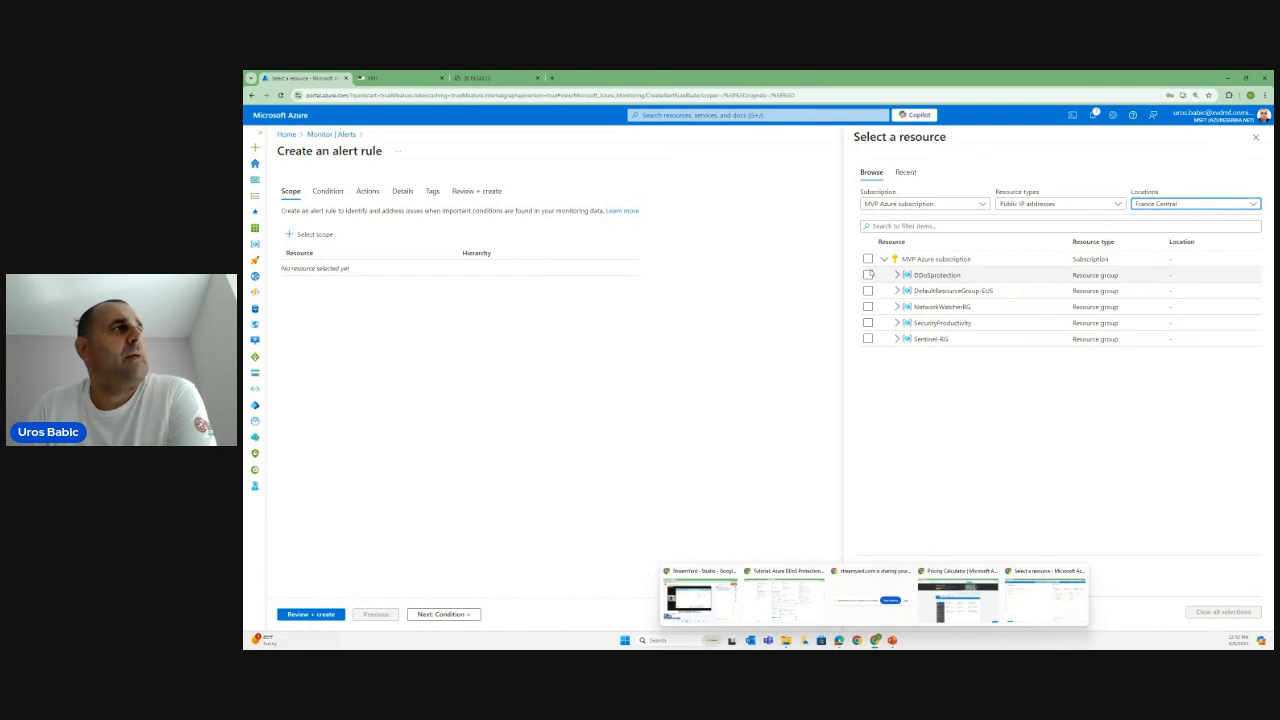
Choose myPublicIP from the DDoSprotection resource group and apply it as the alert rule's scope.
left_click(896, 276)
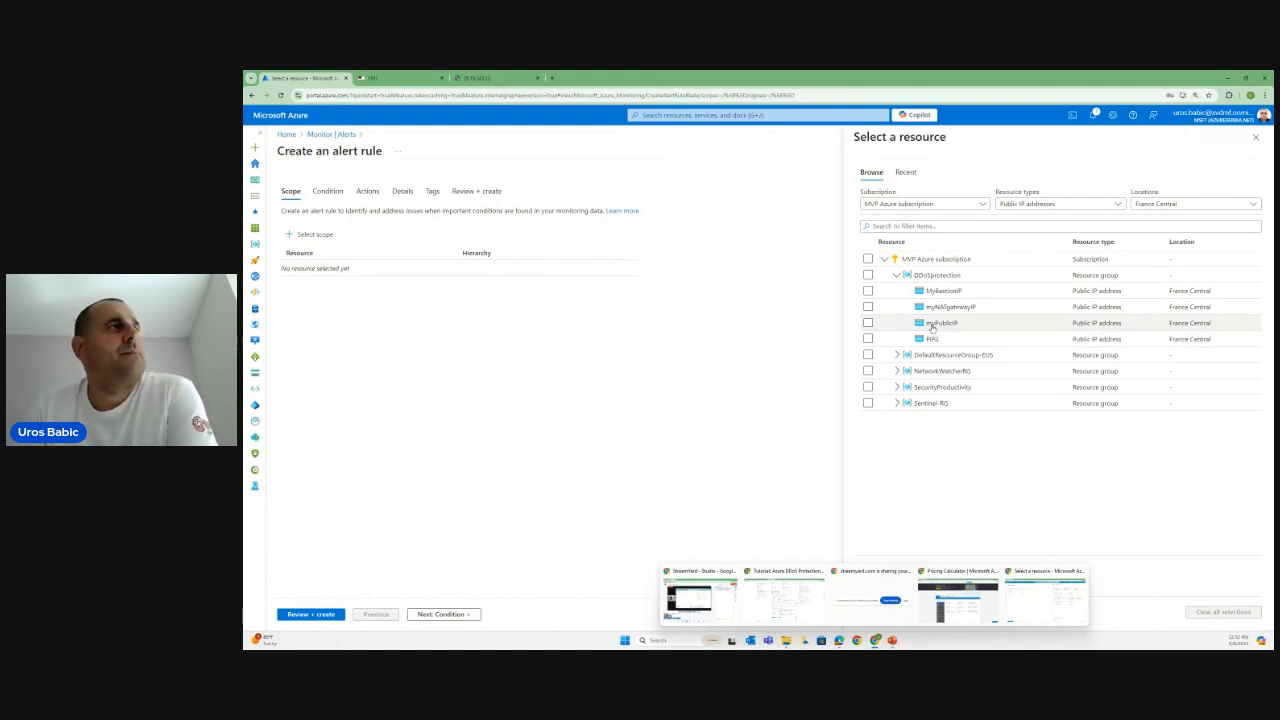
left_click(868, 323)
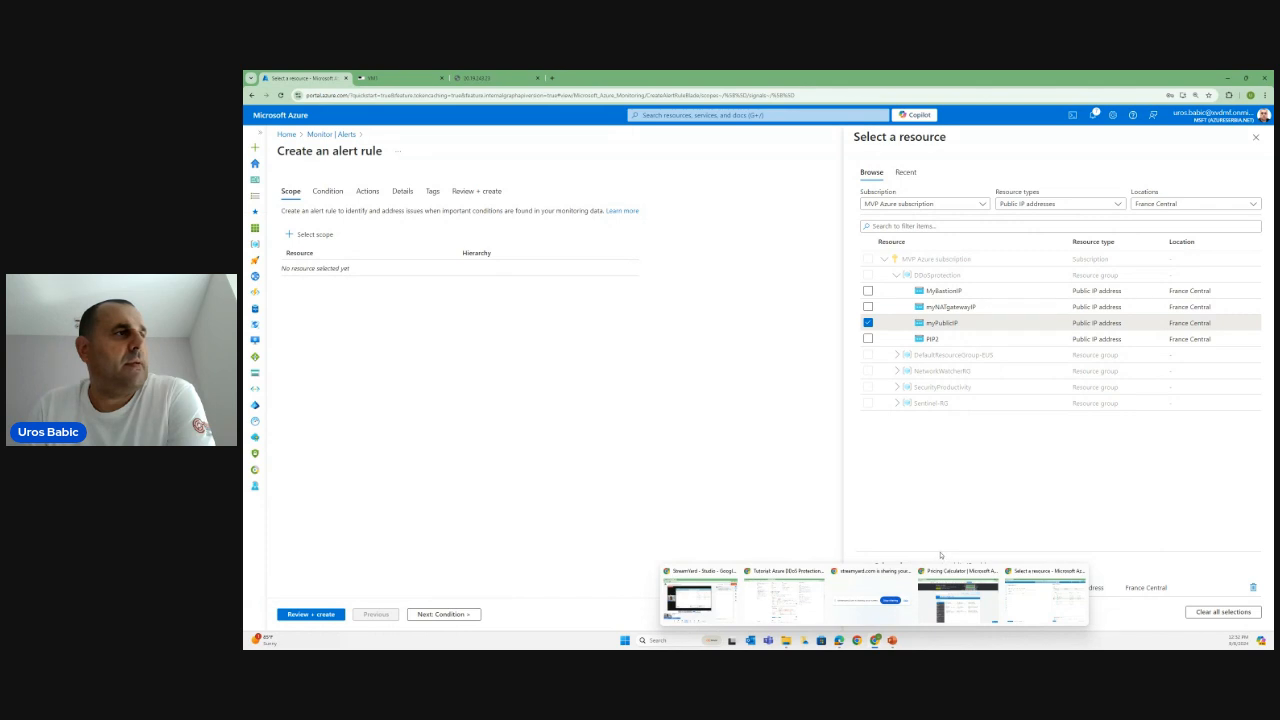
key("ctrl+minus")
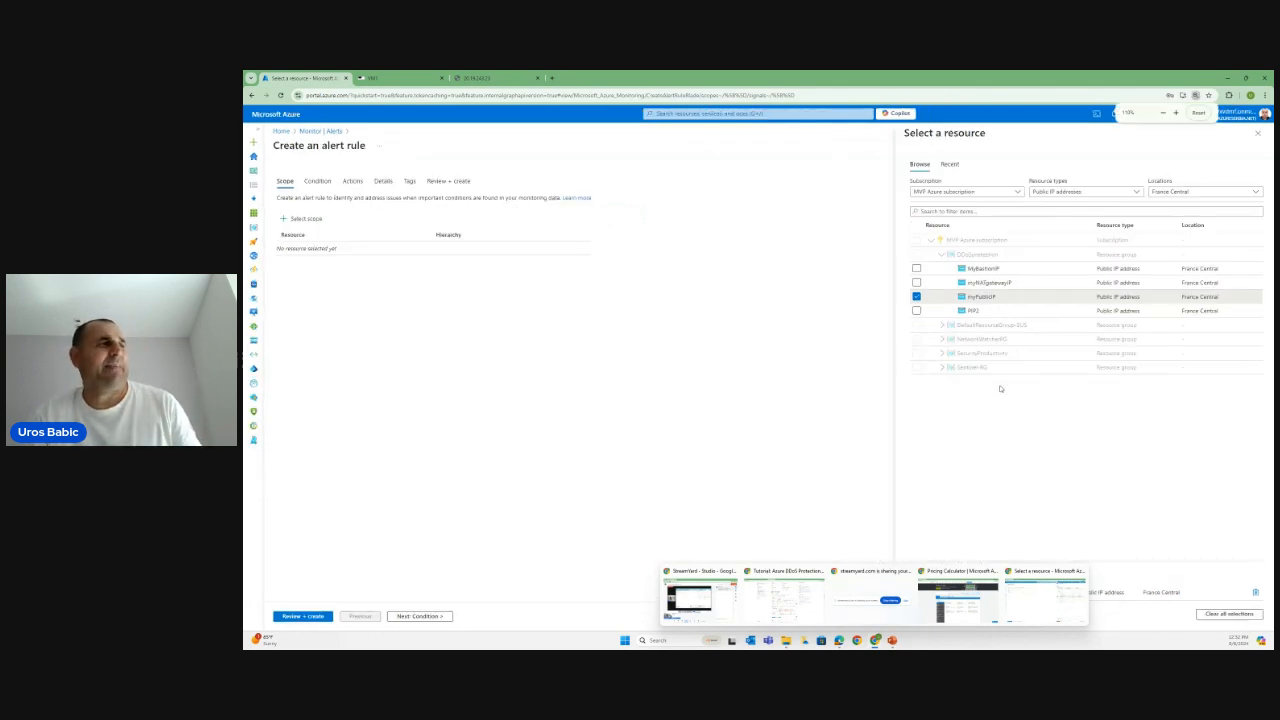
key("ctrl+minus")
key("ctrl+minus")
key("ctrl+minus")
key("ctrl+minus")
key("ctrl+minus")
key("ctrl+minus")
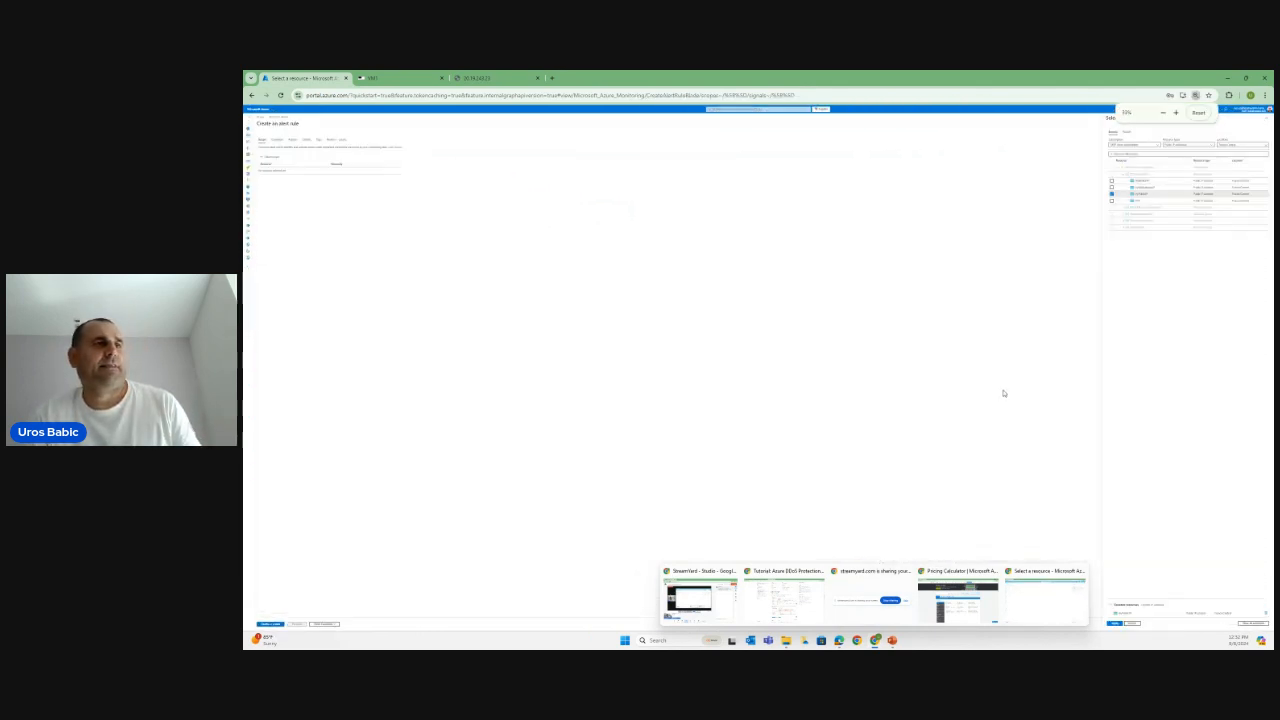
key("ctrl+plus")
key("ctrl+plus")
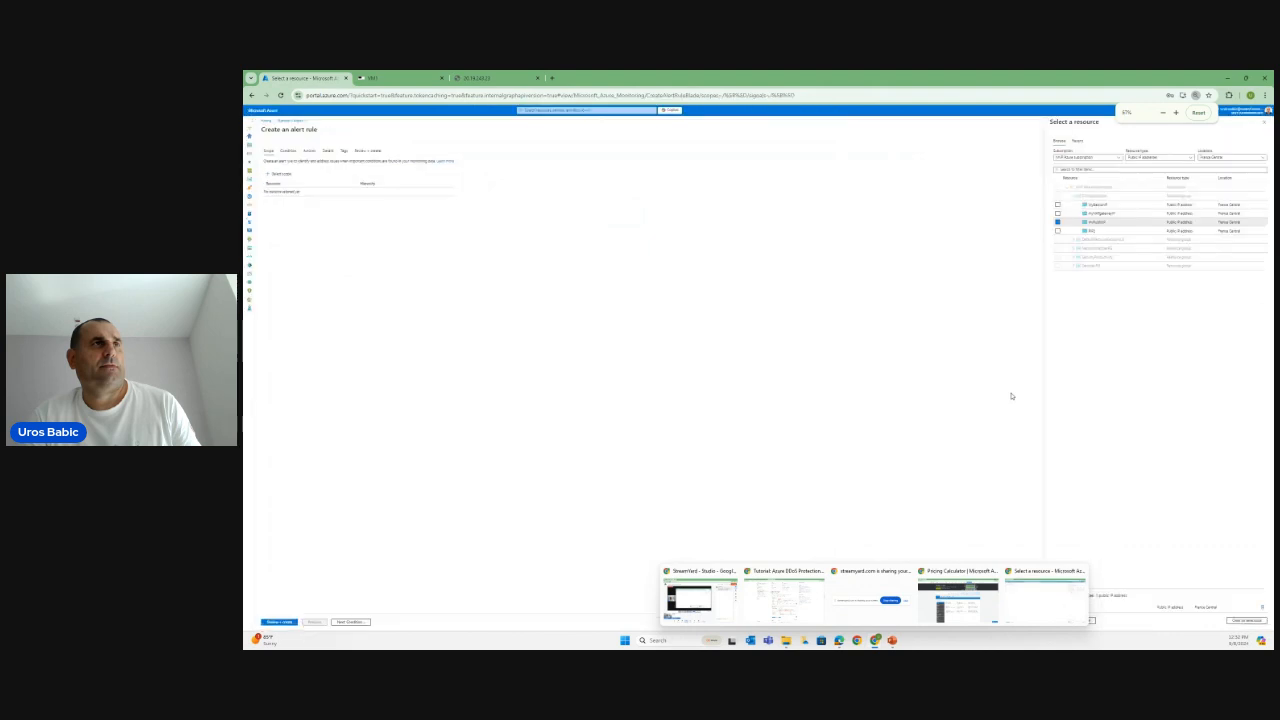
key("ctrl+minus")
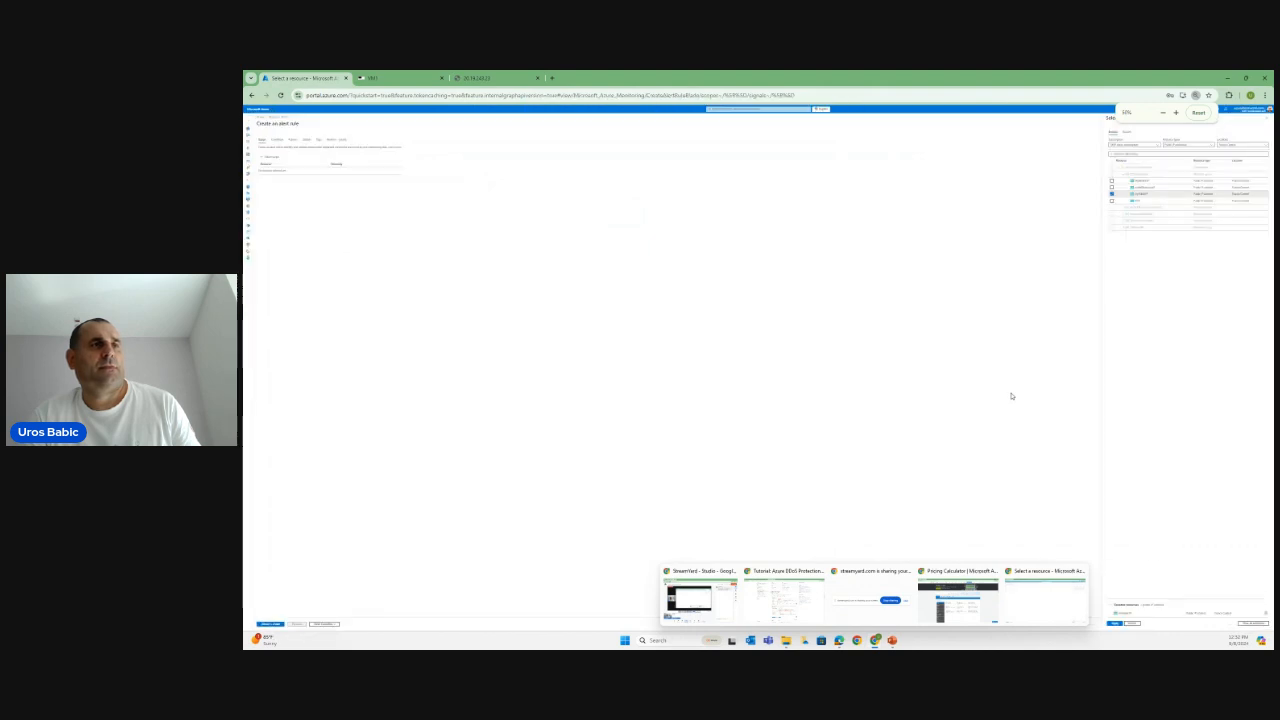
left_click(1117, 623)
key("ctrl+plus")
key("ctrl+plus")
key("ctrl+plus")
key("ctrl+plus")
key("ctrl+plus")
key("ctrl+plus")
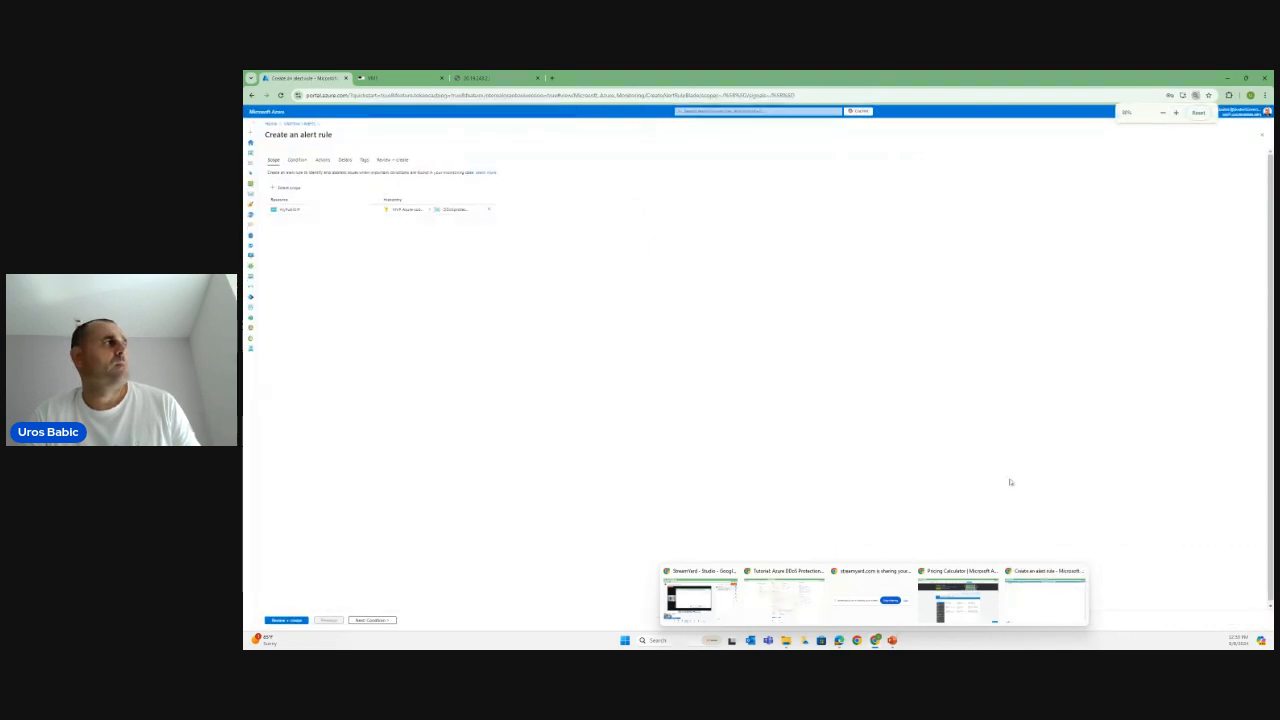
key("ctrl+plus")
key("ctrl+plus")
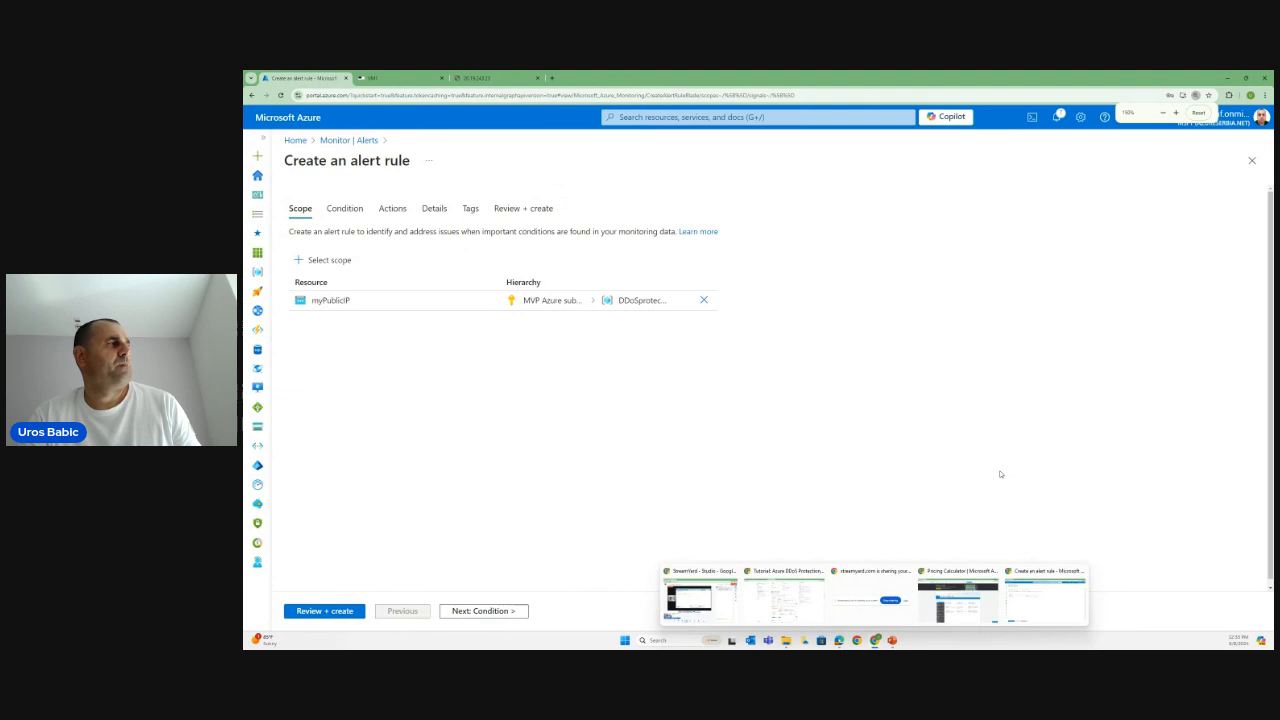
key("ctrl+minus")
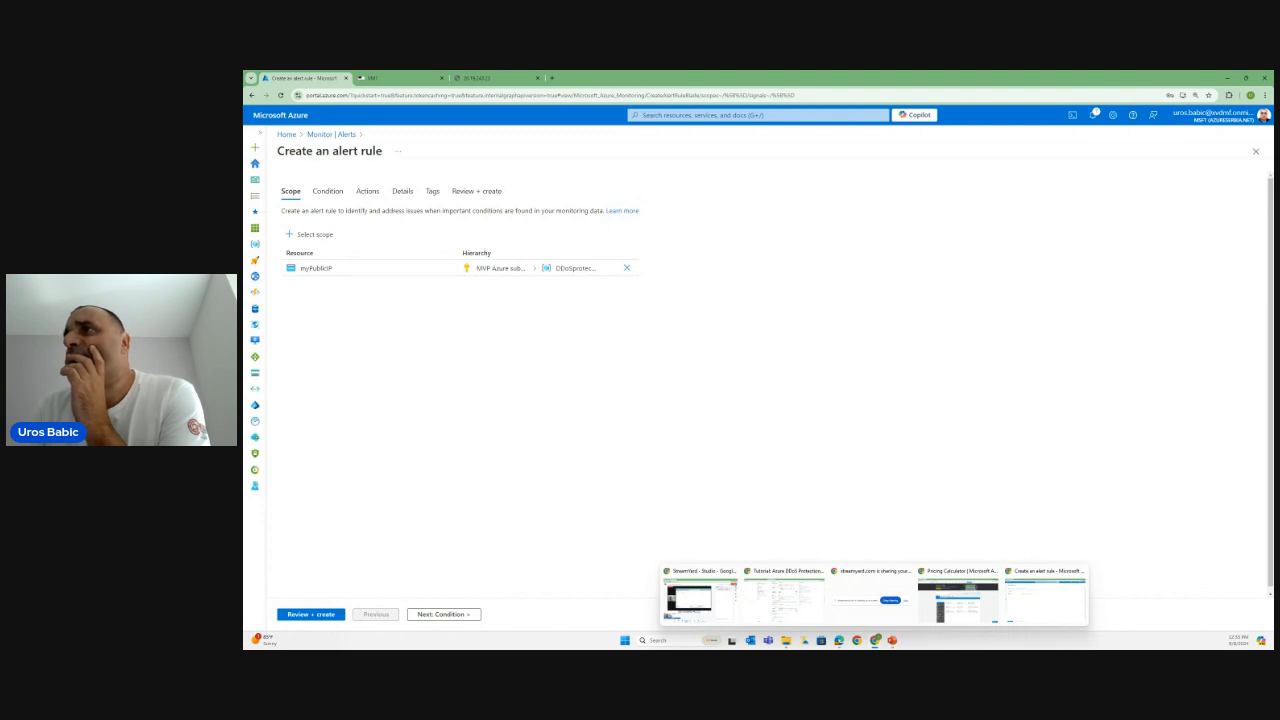
Set the alert rule's condition signal to Under DDoS attack or not.
left_click(340, 196)
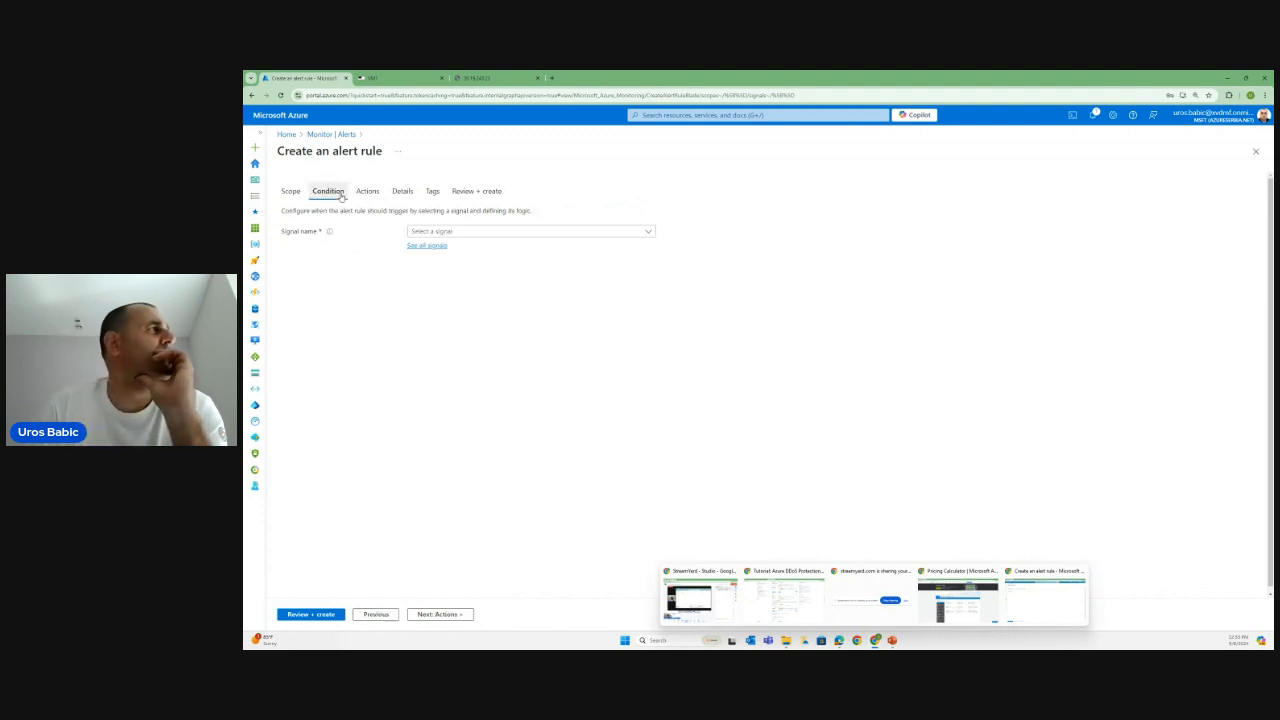
left_click(450, 232)
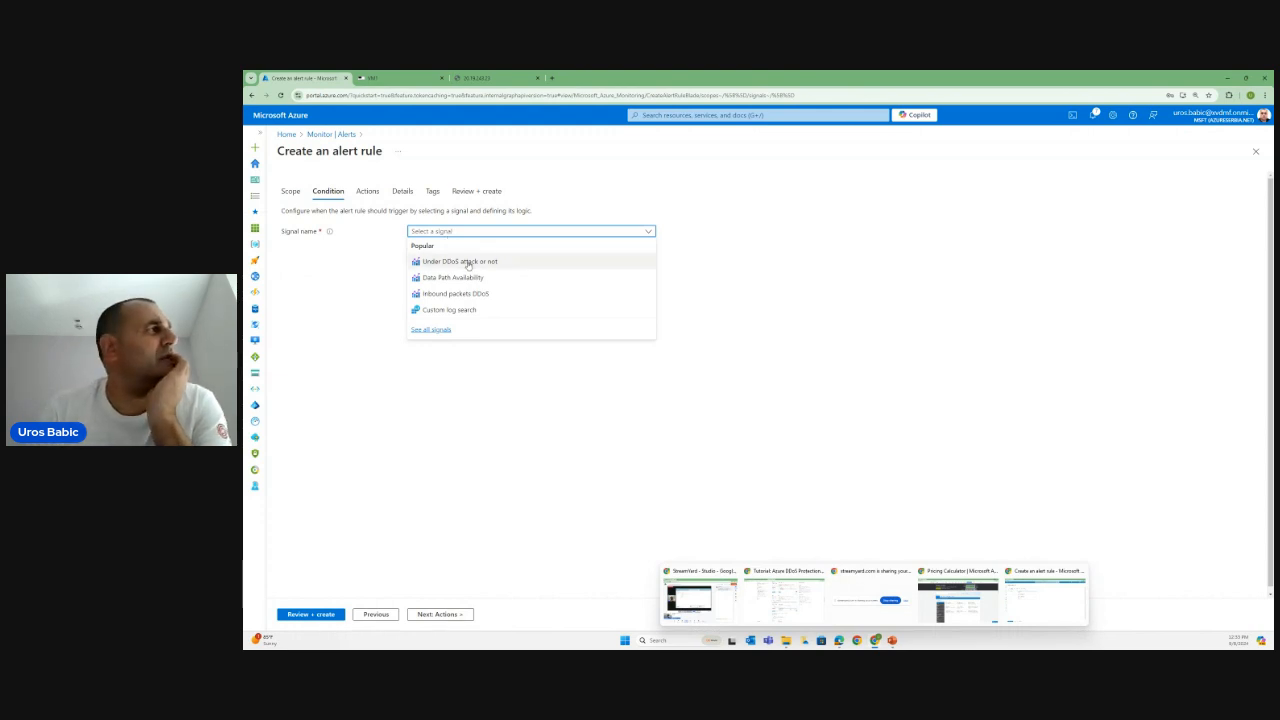
left_click(467, 262)
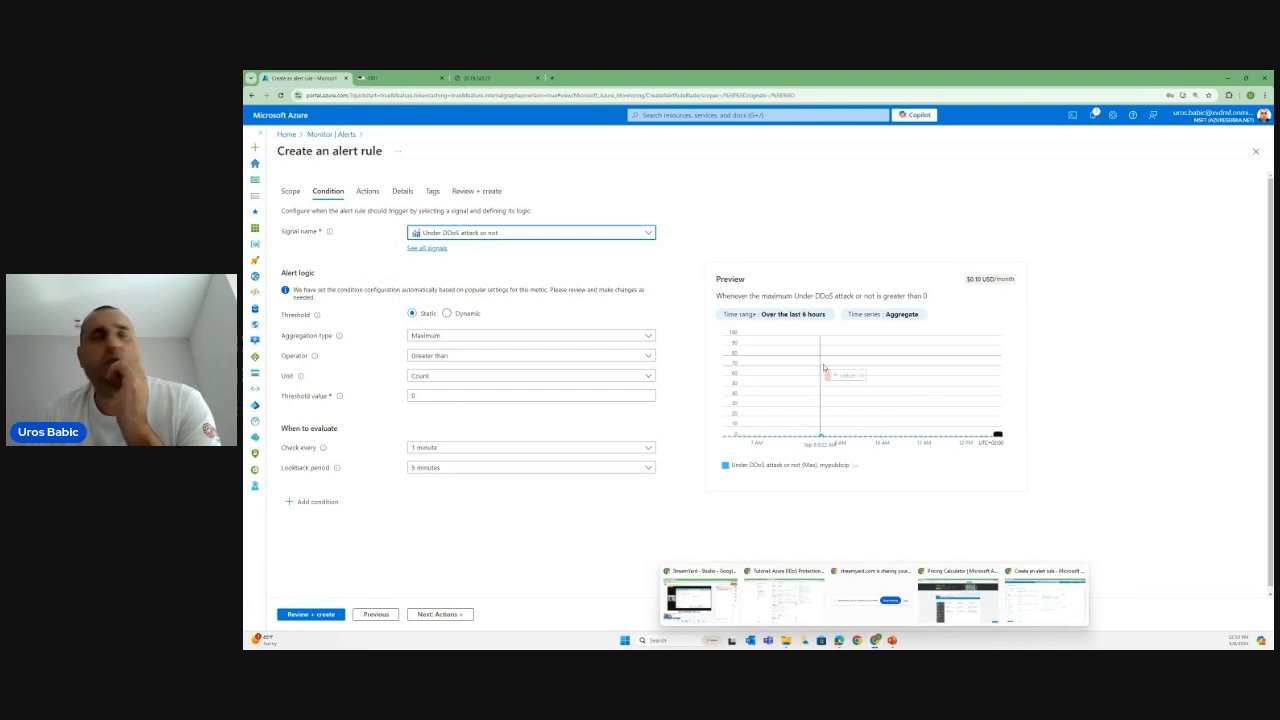
Set the alert logic's threshold value to 1 and its operator to Less than or equal to.
left_click(421, 396)
key("BackSpace")
type("1")
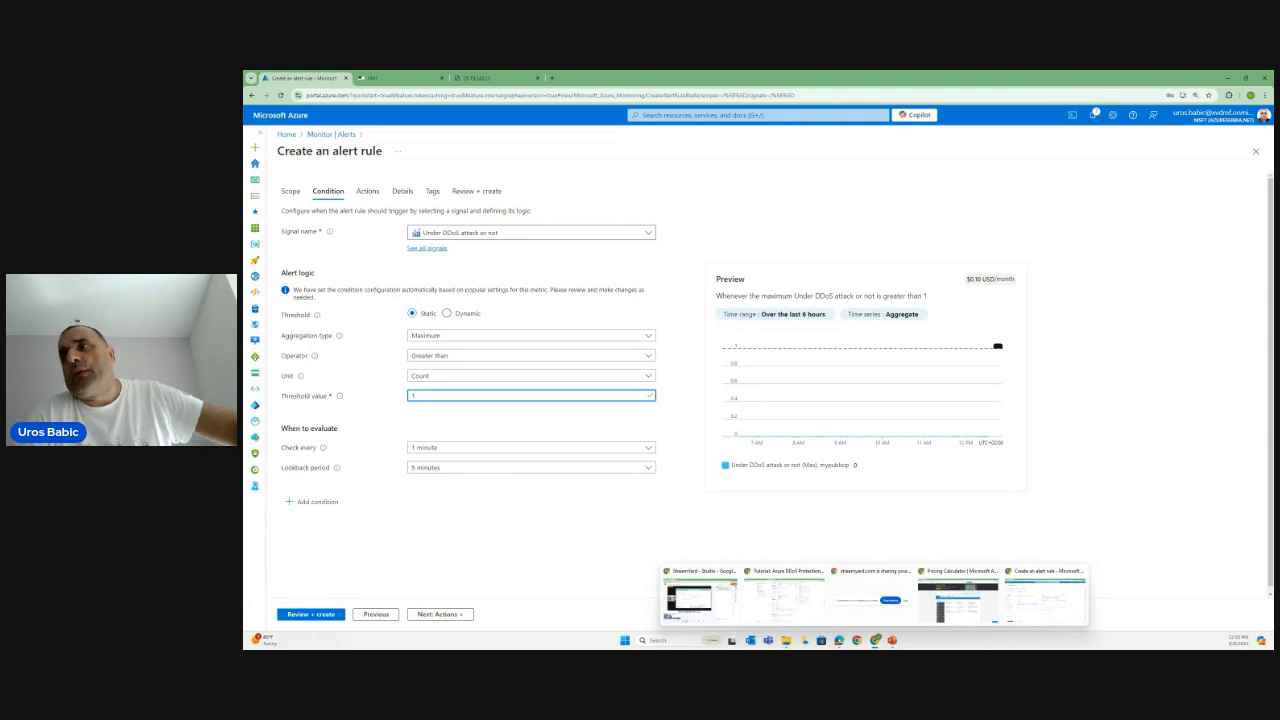
left_click(464, 356)
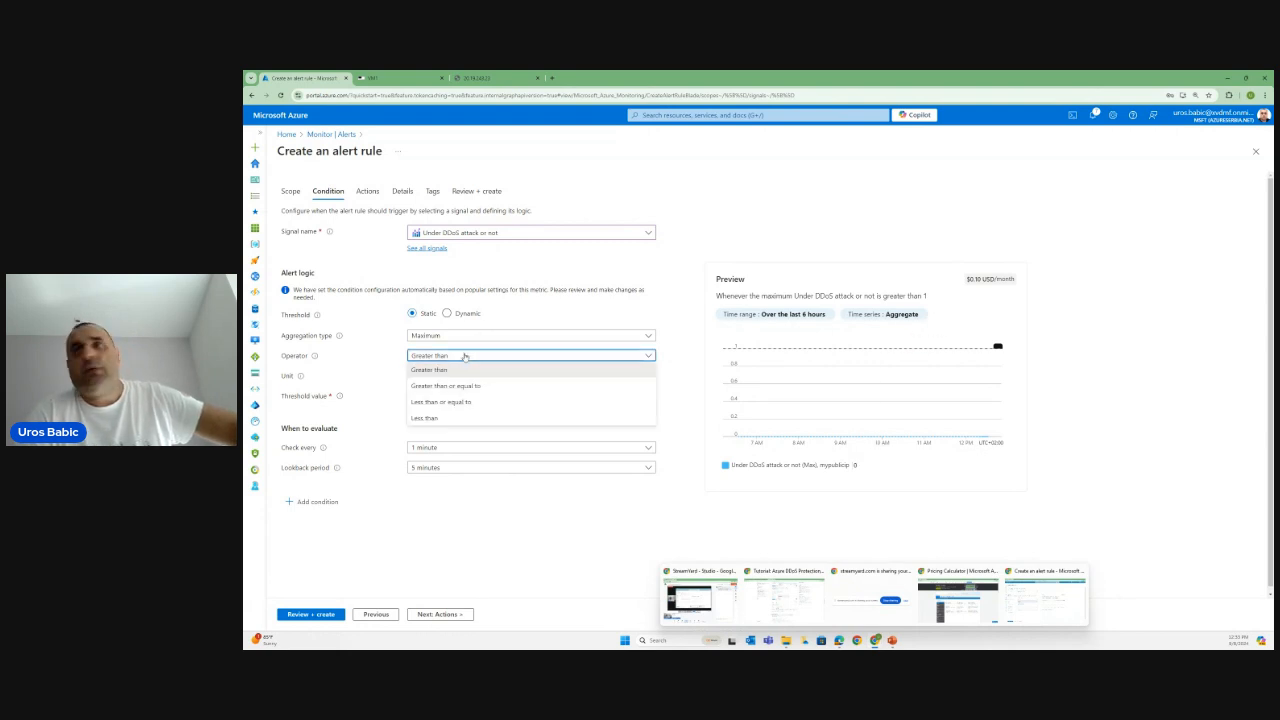
left_click(468, 399)
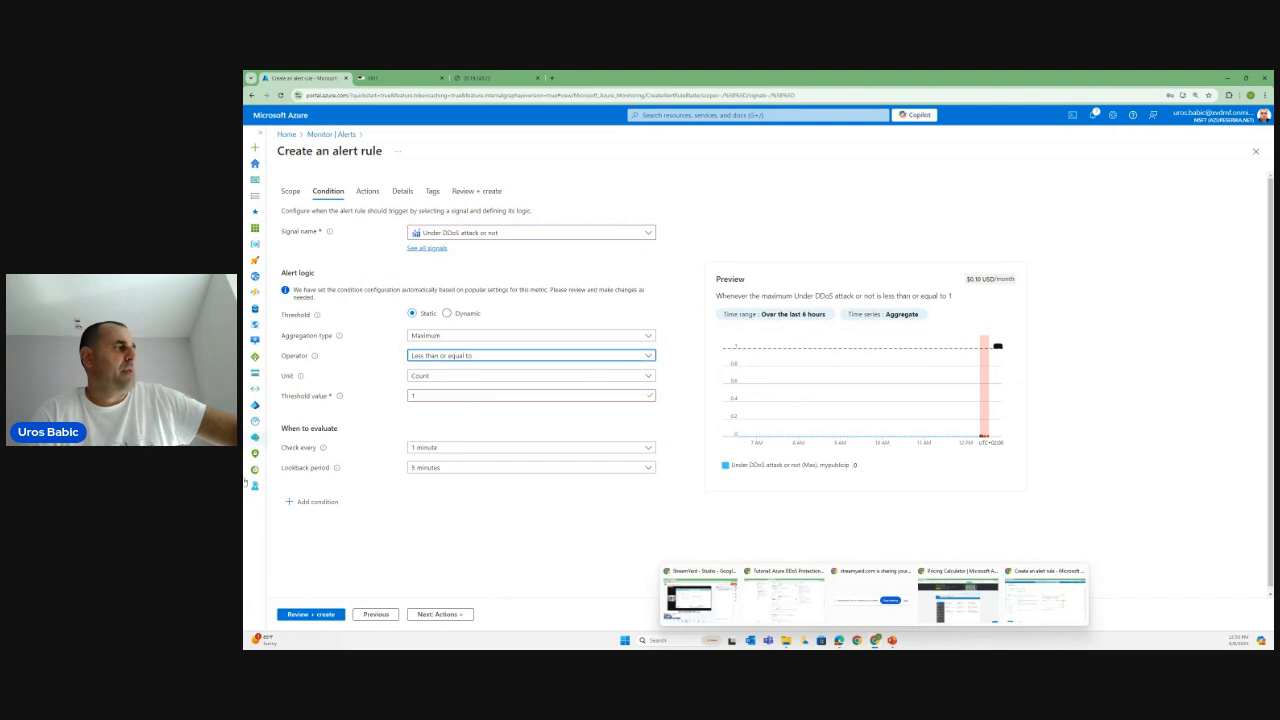
Start a new action group for the alert rule, named myDDoSAlertsActionGroup, in the DDoSprotection resource group.
left_click(456, 614)
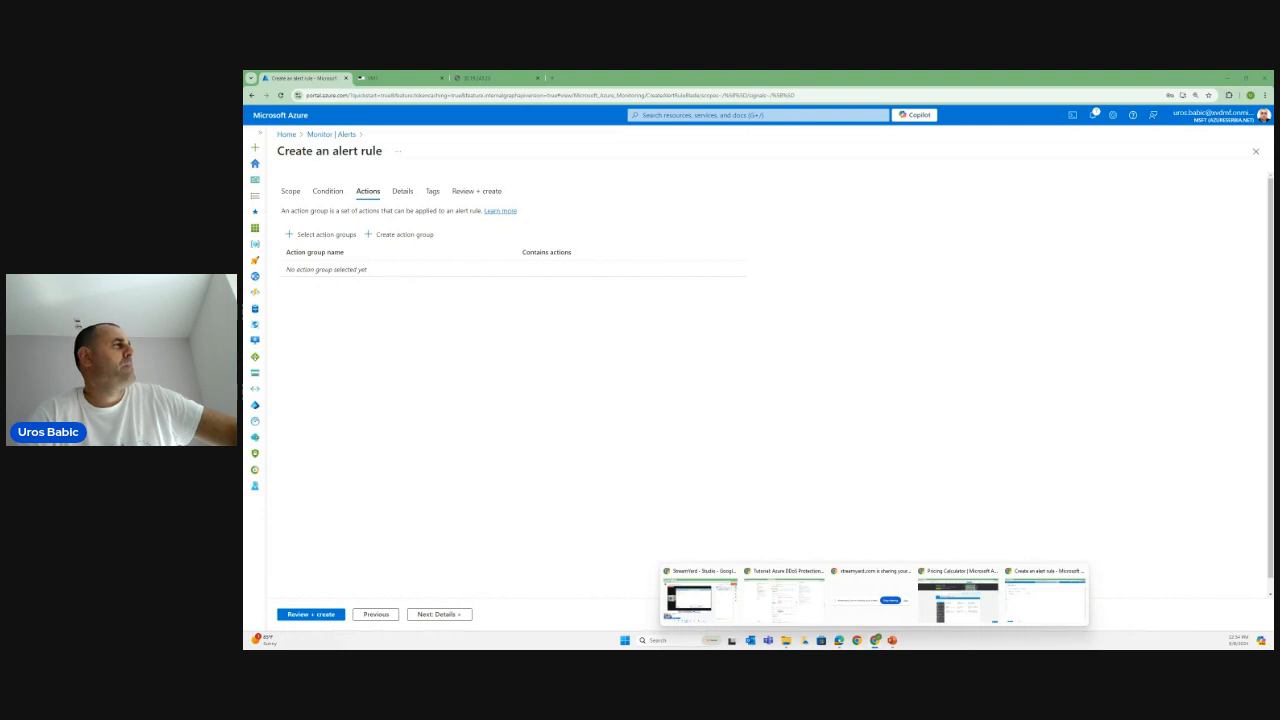
left_click(385, 236)
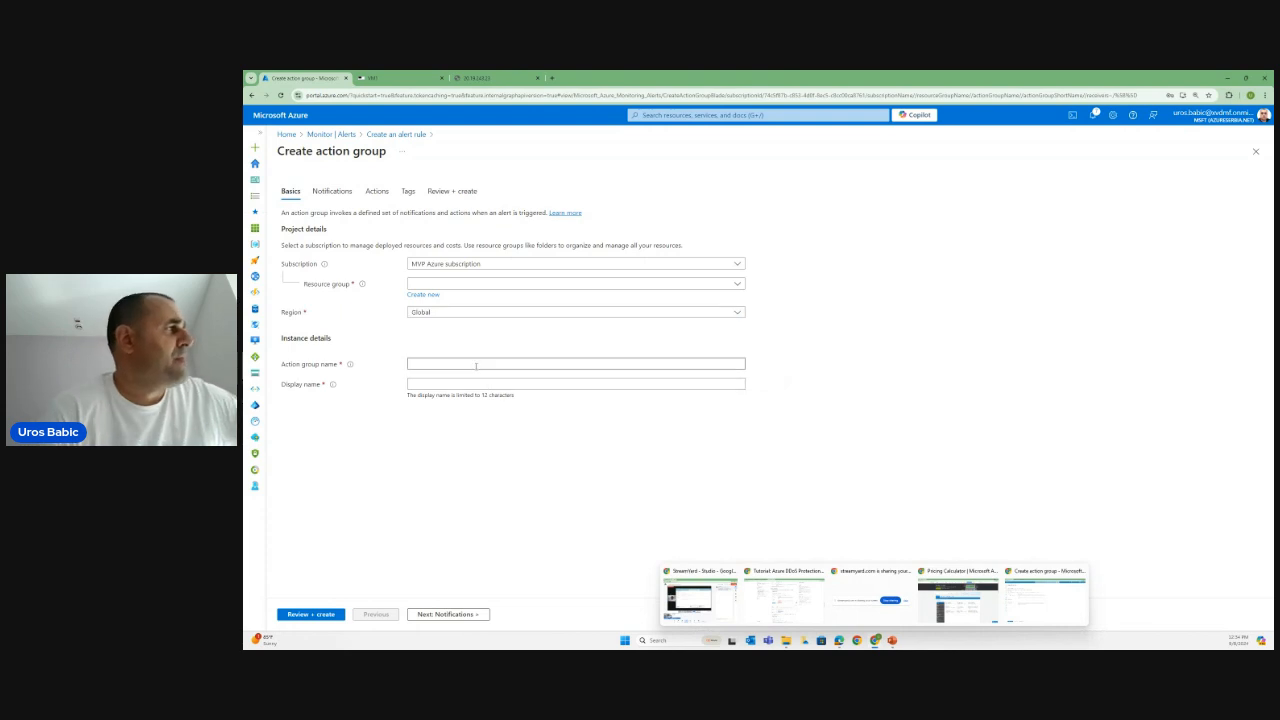
right_click(470, 367)
left_click(501, 456)
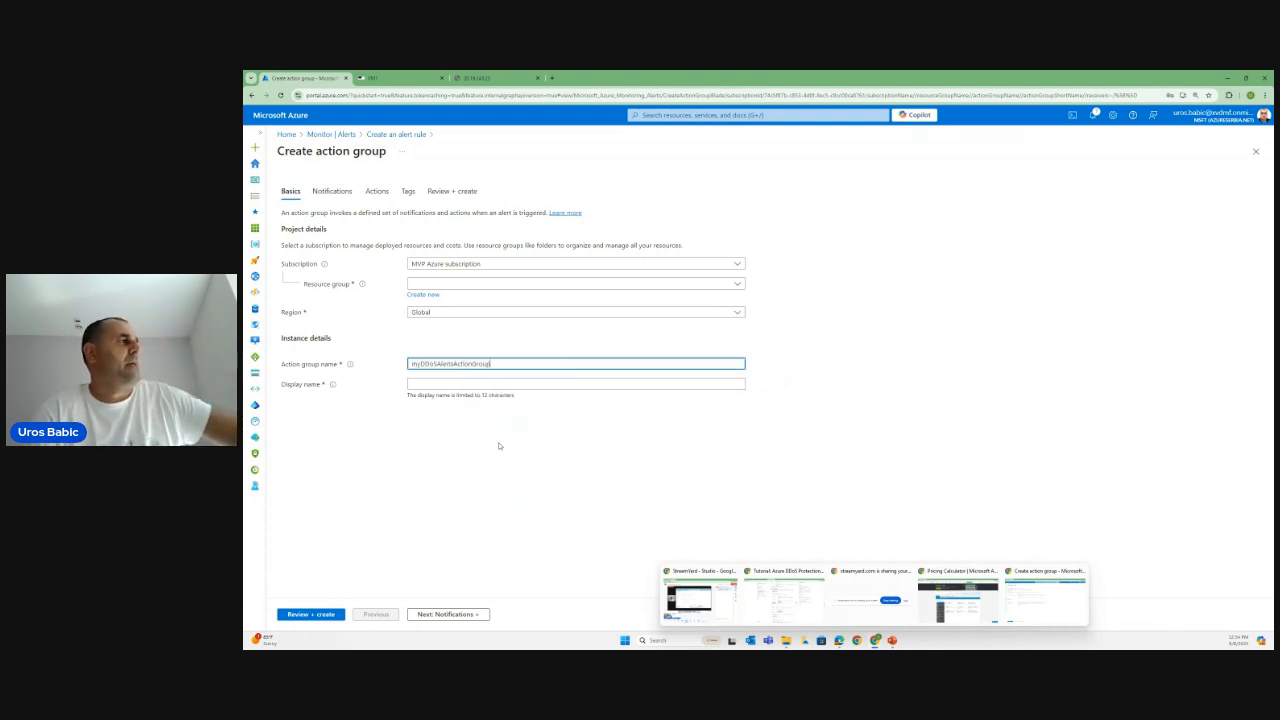
left_click(425, 284)
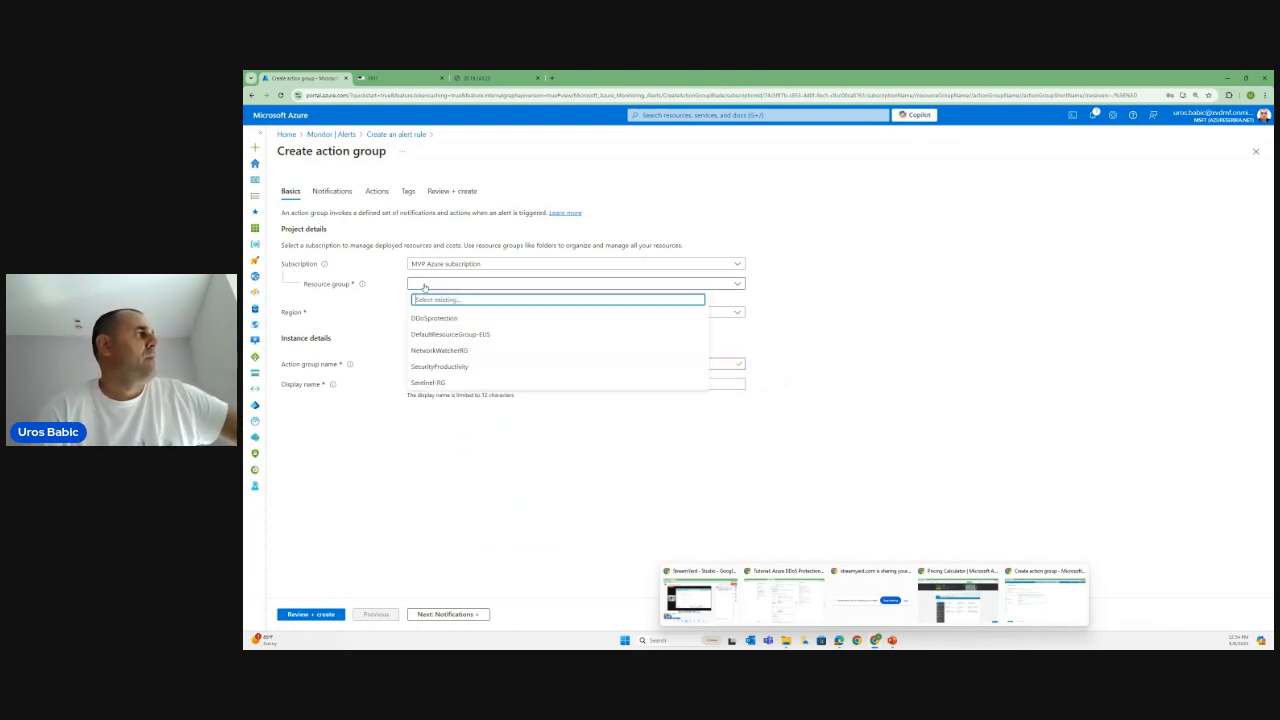
left_click(432, 322)
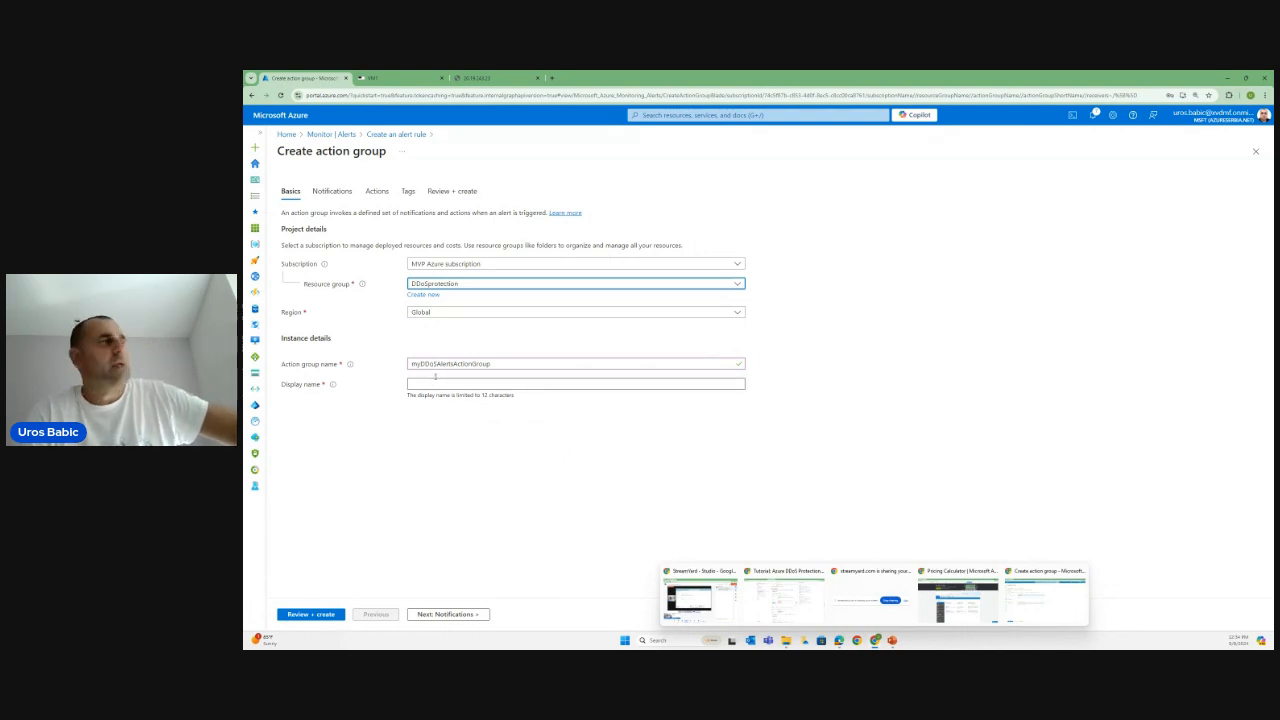
Set the action group's display name to myDDoSAlerts.
left_click(433, 382)
type("my")
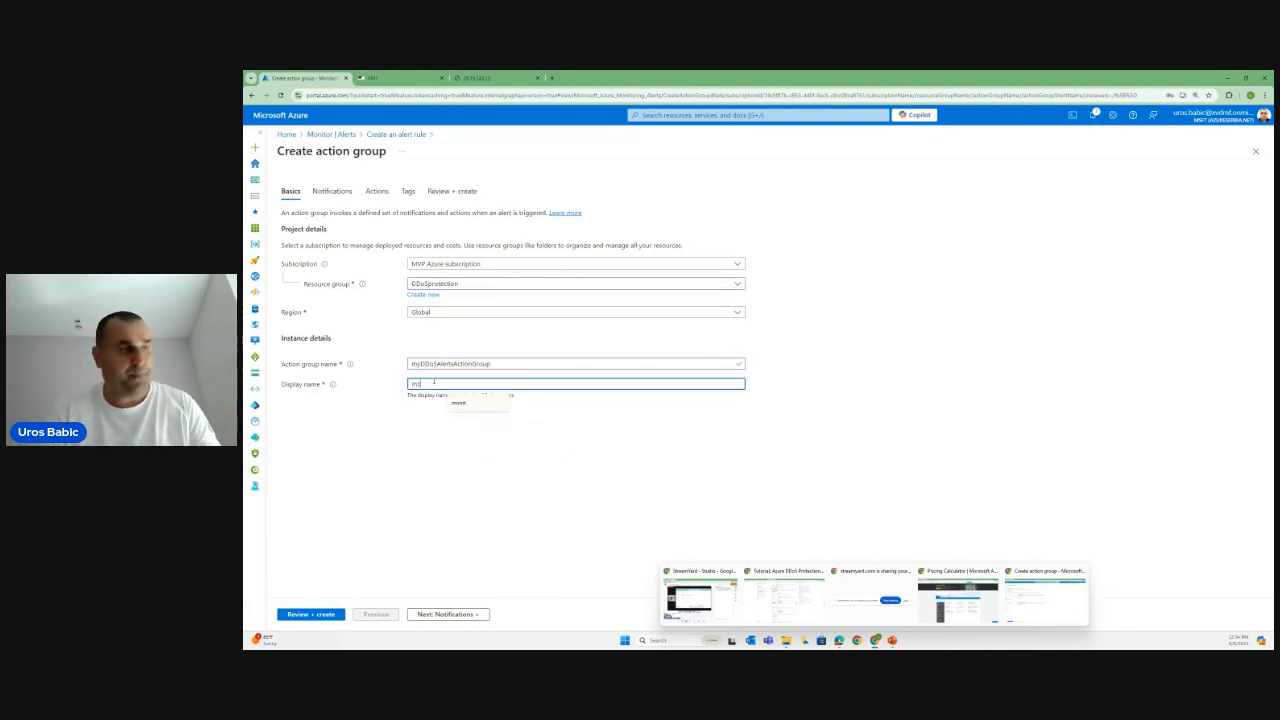
type("DDoSAlerts")
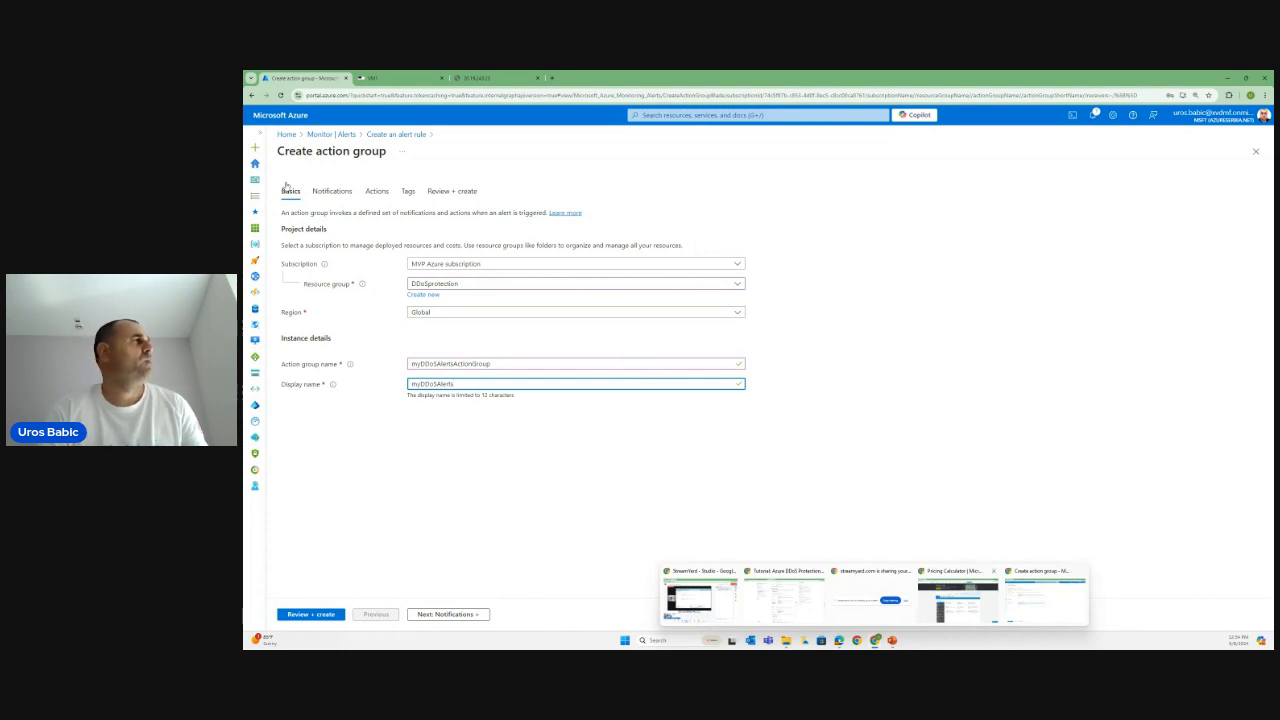
Add an Email/SMS message/Push/Voice notification to the action group with Email enabled, and fill in the recipient's e-mail address.
left_click(333, 190)
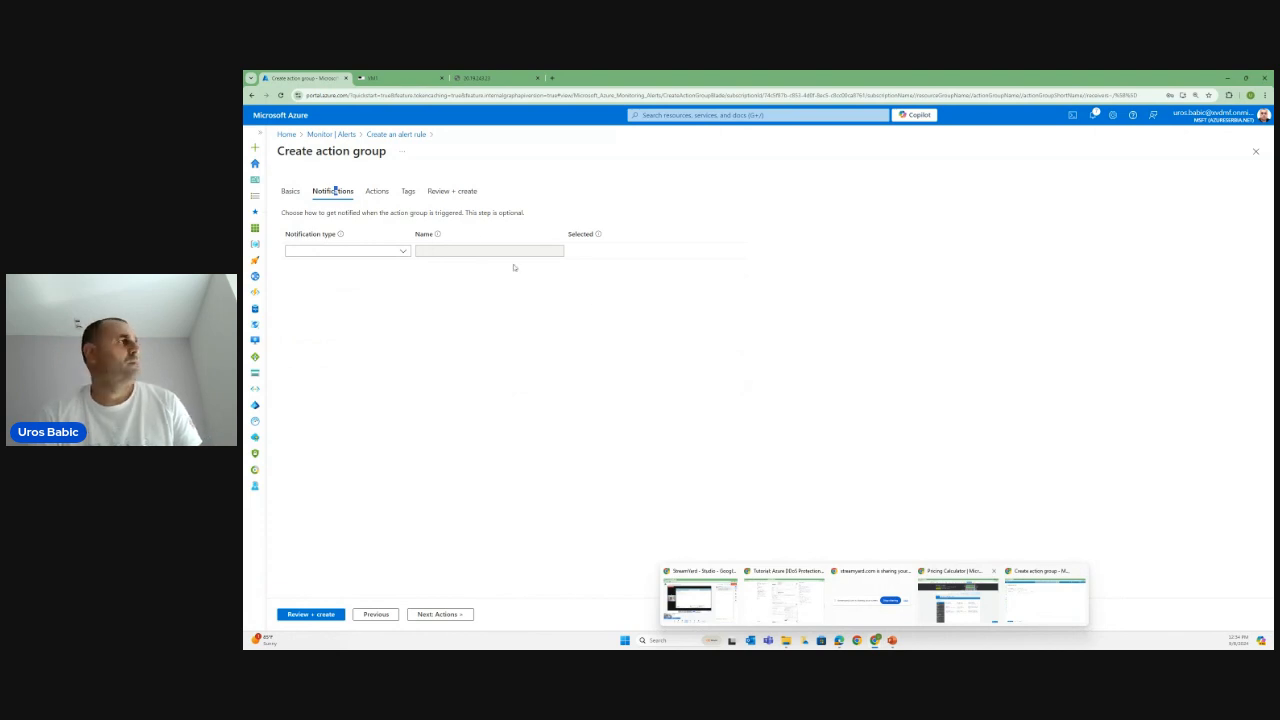
left_click(345, 251)
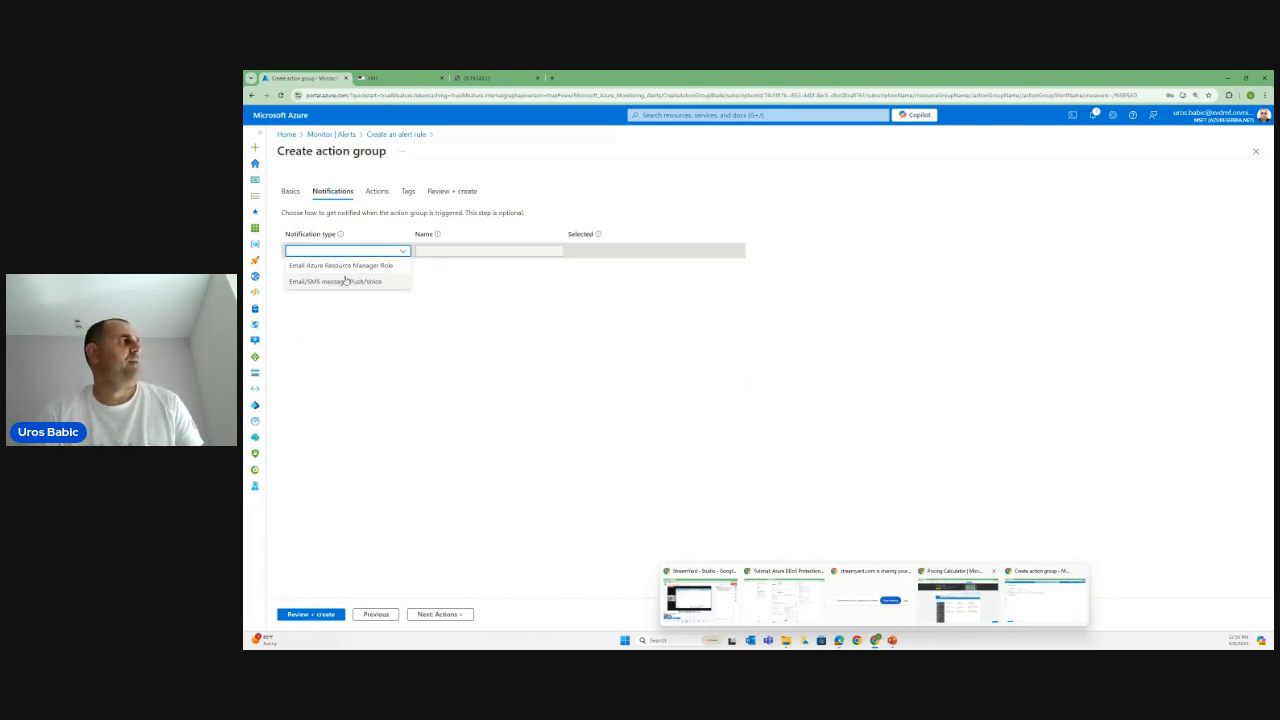
left_click(345, 281)
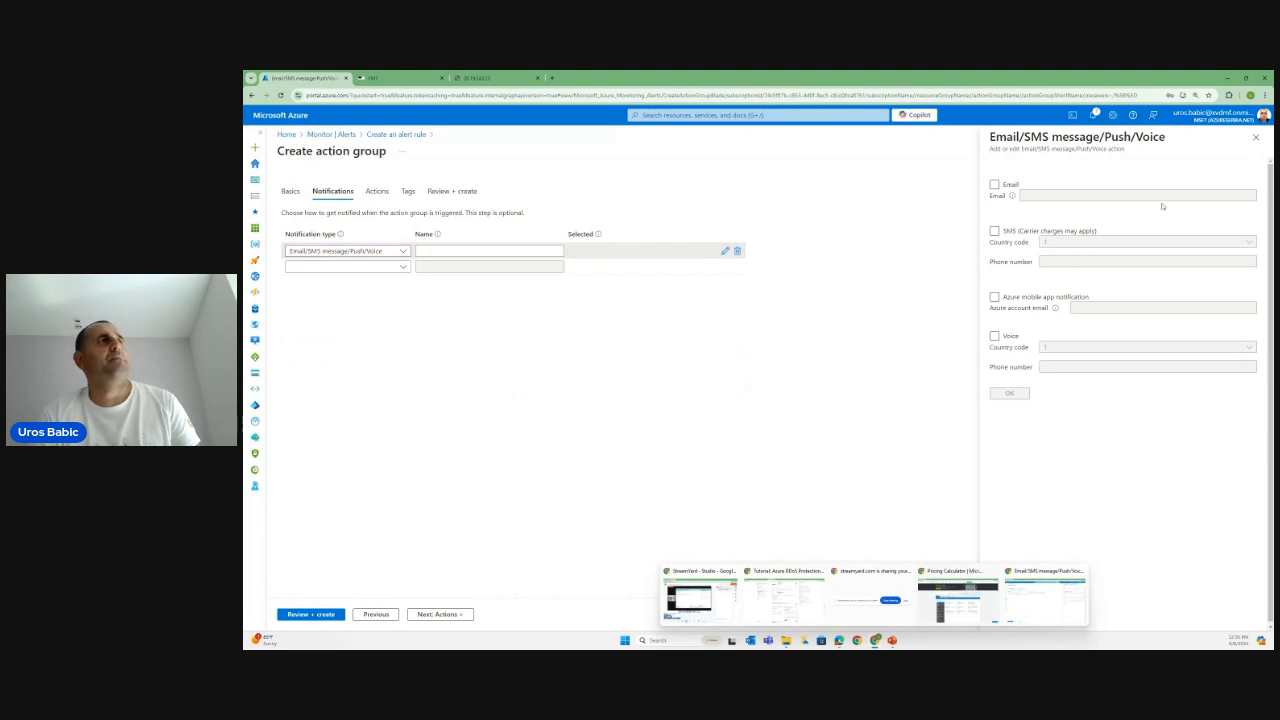
left_click(996, 185)
left_click(1034, 195)
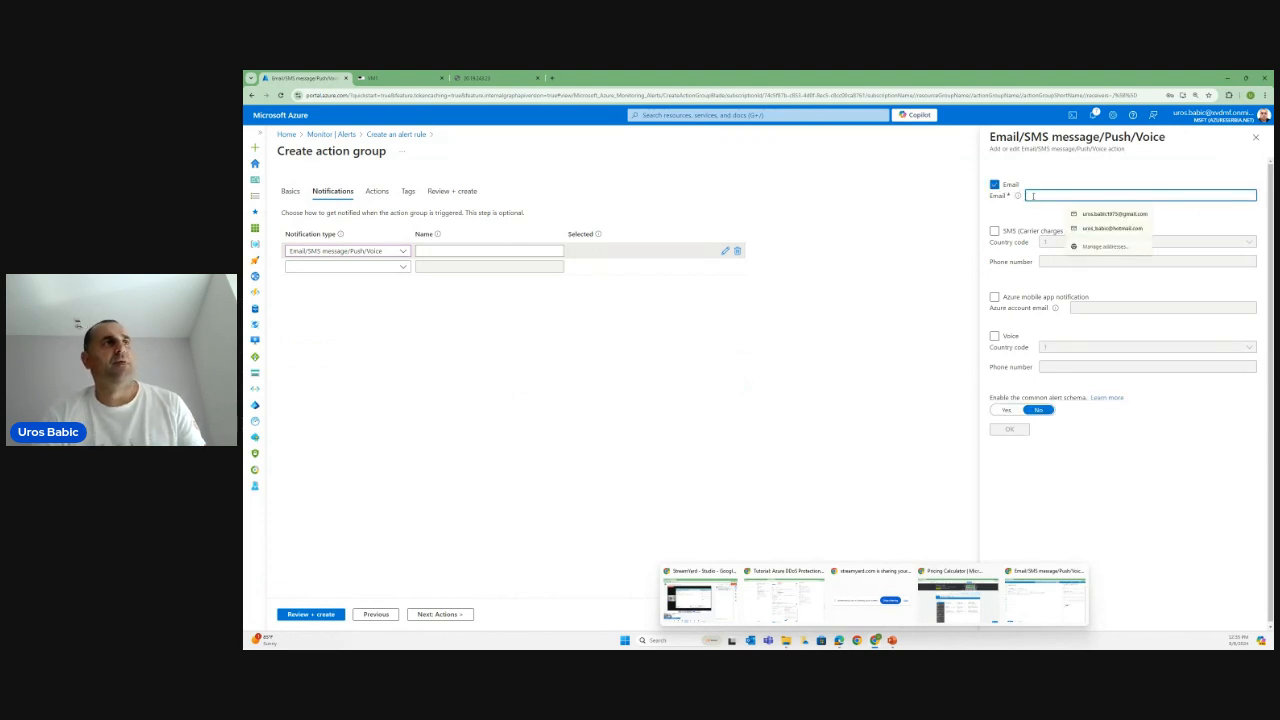
left_click(1112, 214)
left_click(1009, 429)
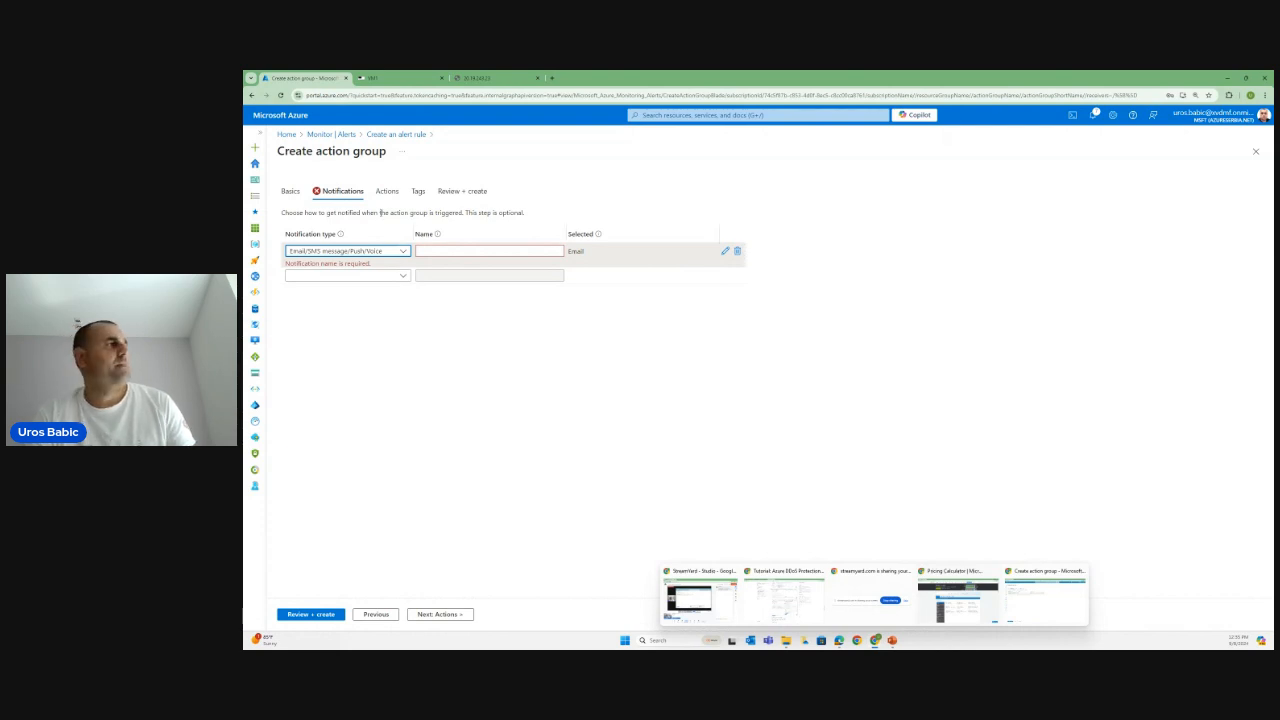
Name the action group's email notification myUnderAttackEmailAlert.
left_click(437, 251)
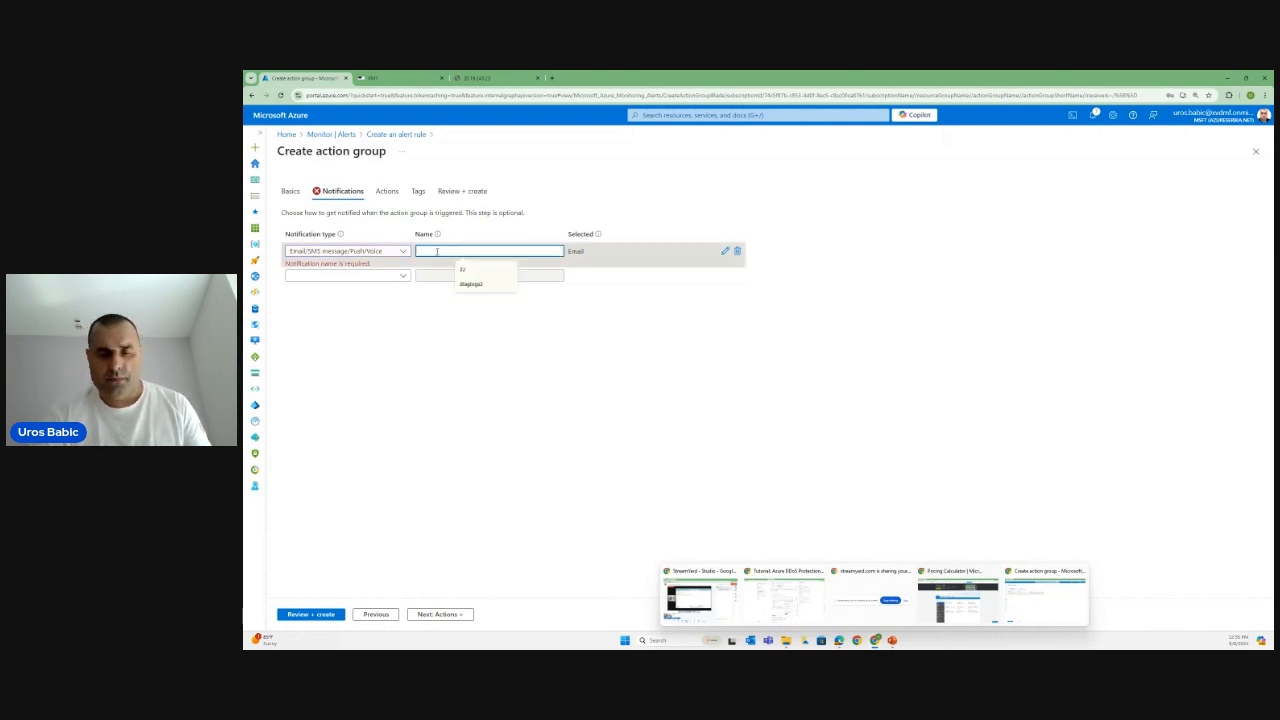
type("mz")
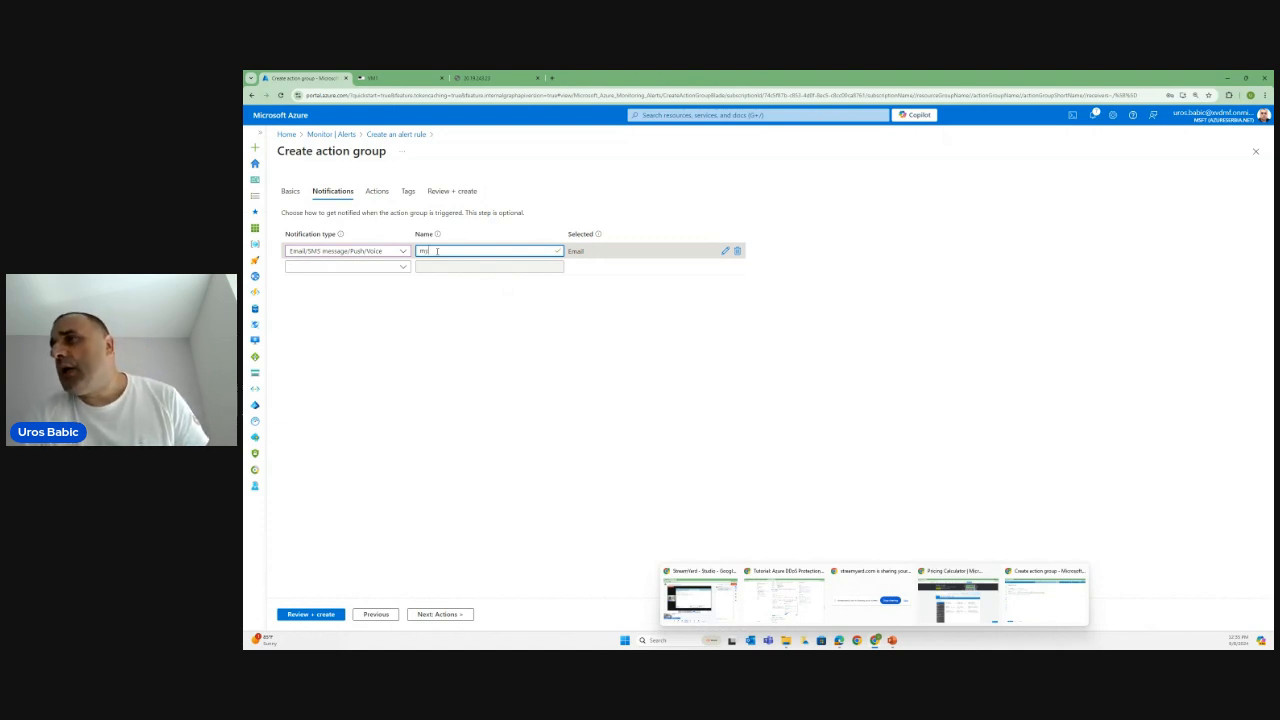
type("User")
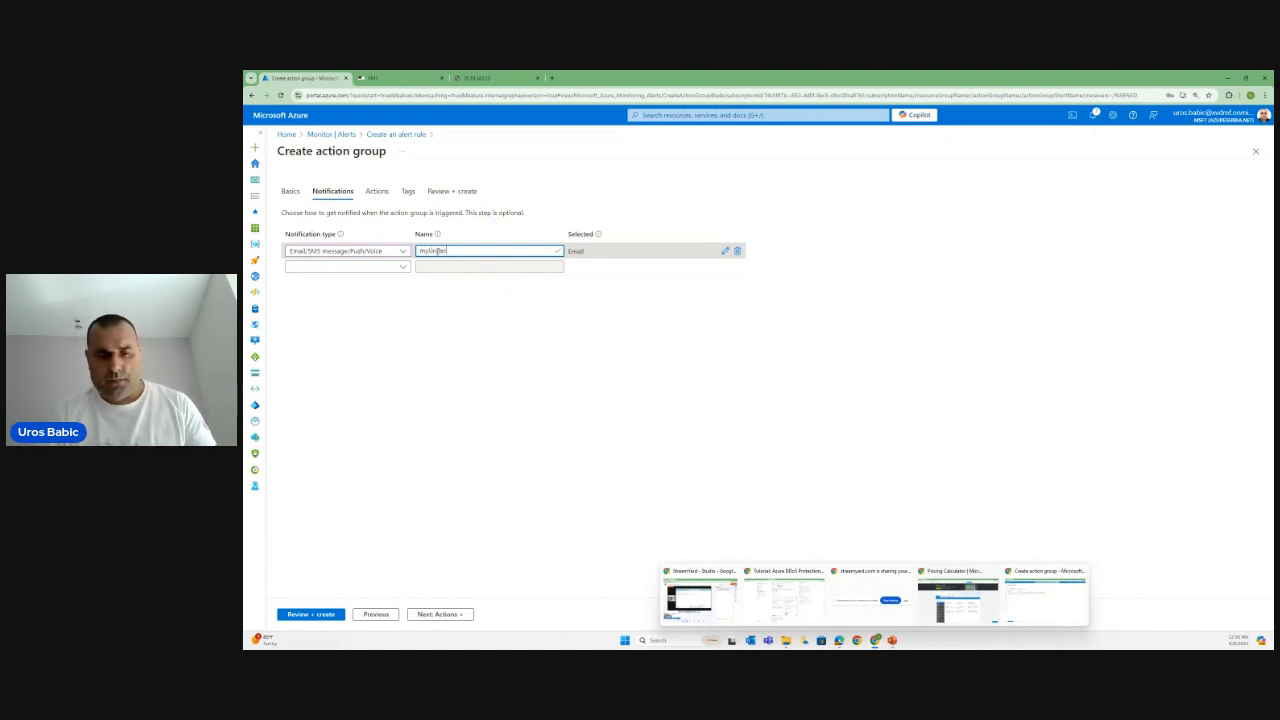
type("Attac")
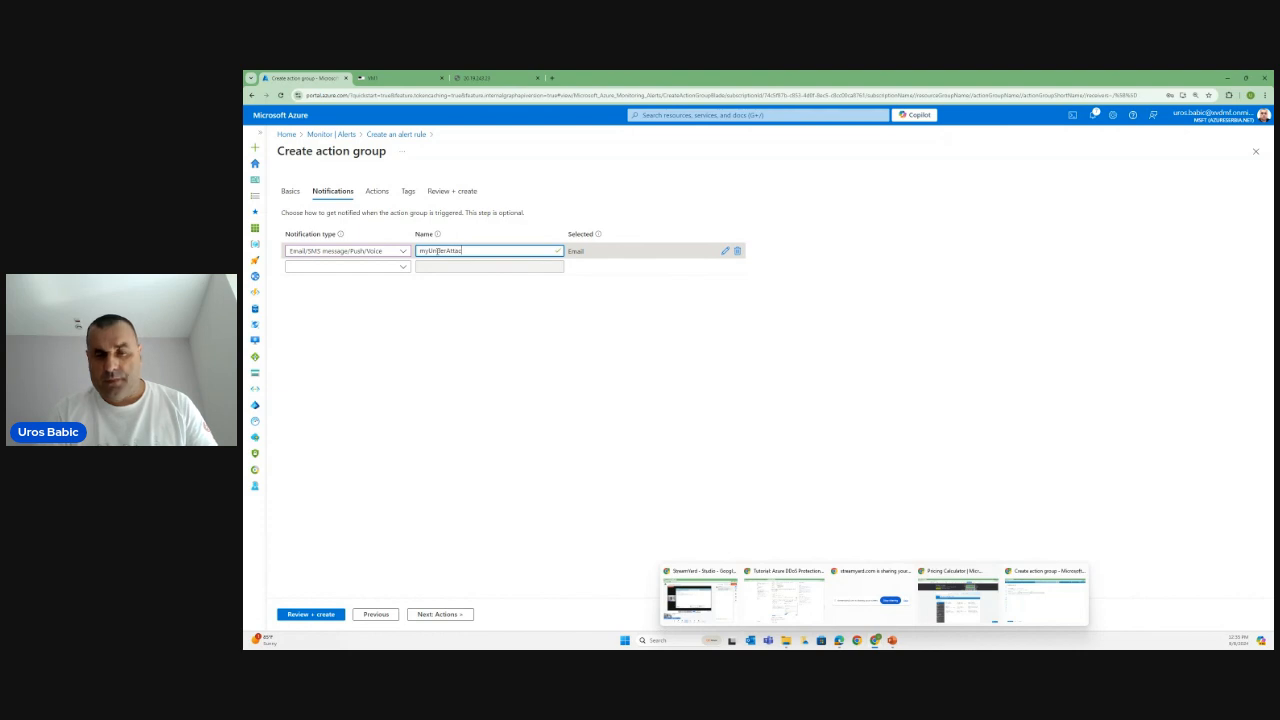
type("kEmailA")
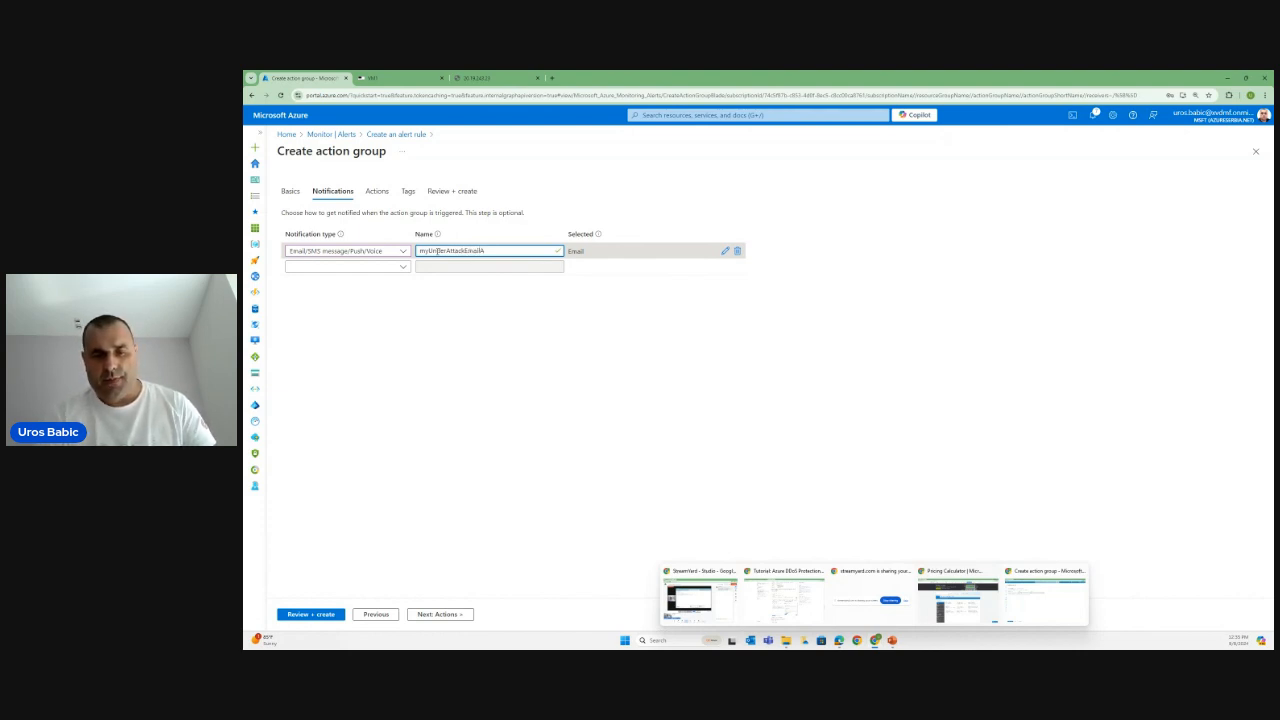
type("lert")
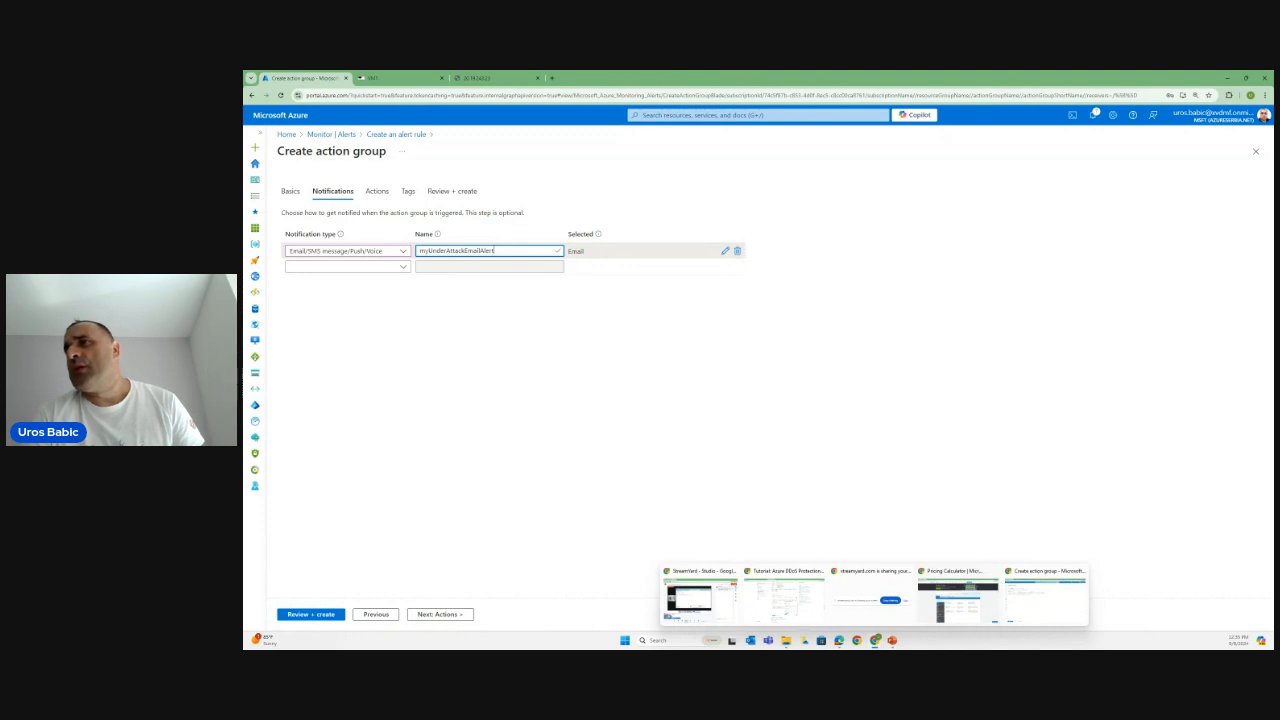
Leave the action group's actions empty, then review and create the action group for the alert rule.
left_click(375, 191)
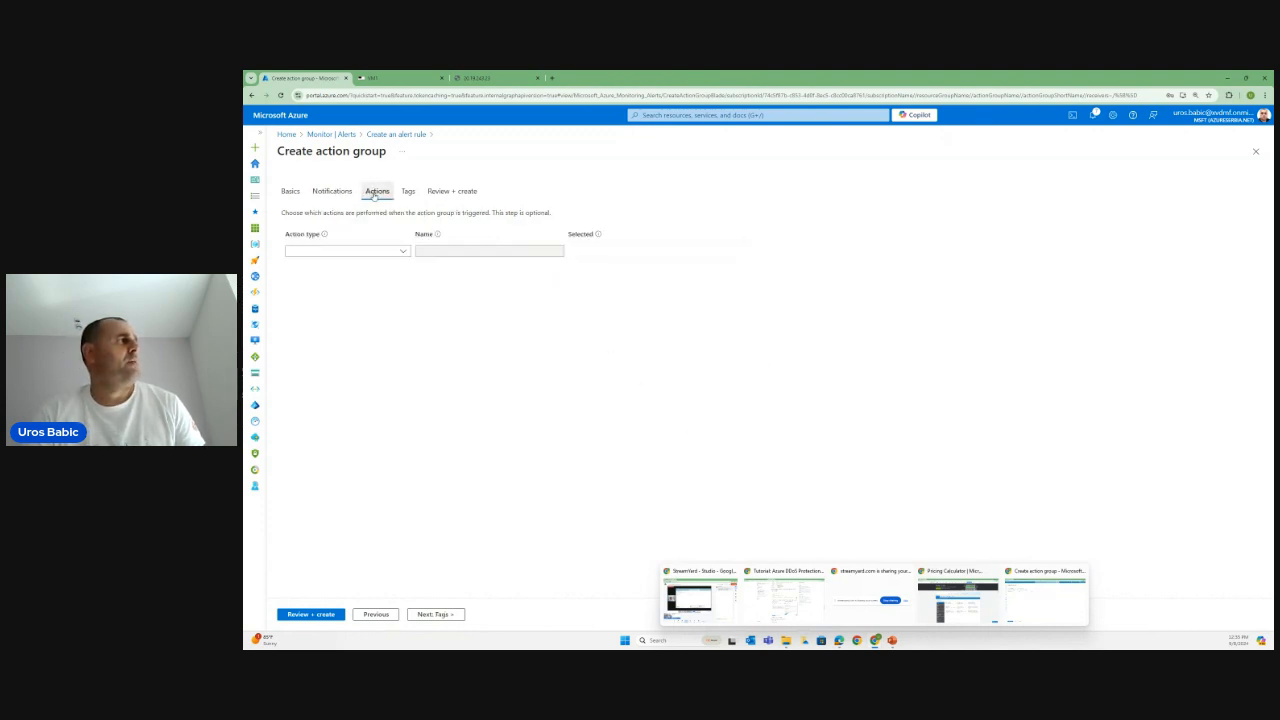
left_click(330, 192)
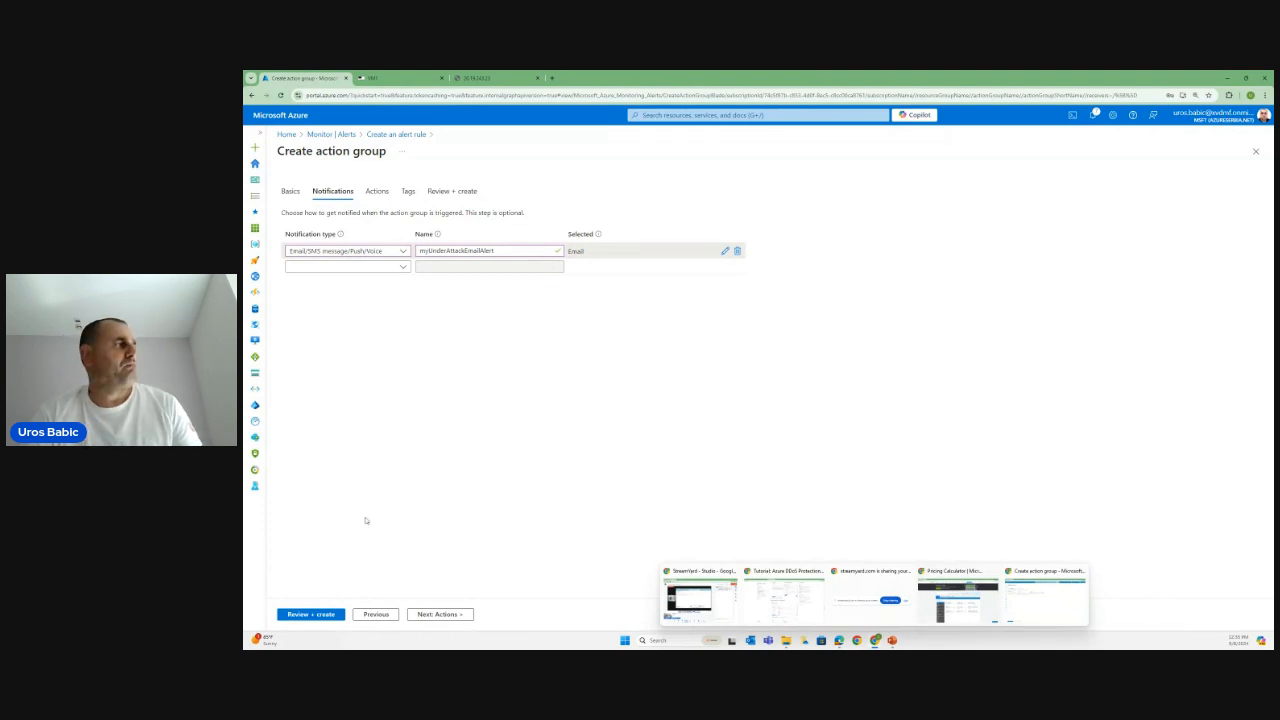
left_click(299, 615)
left_click(300, 614)
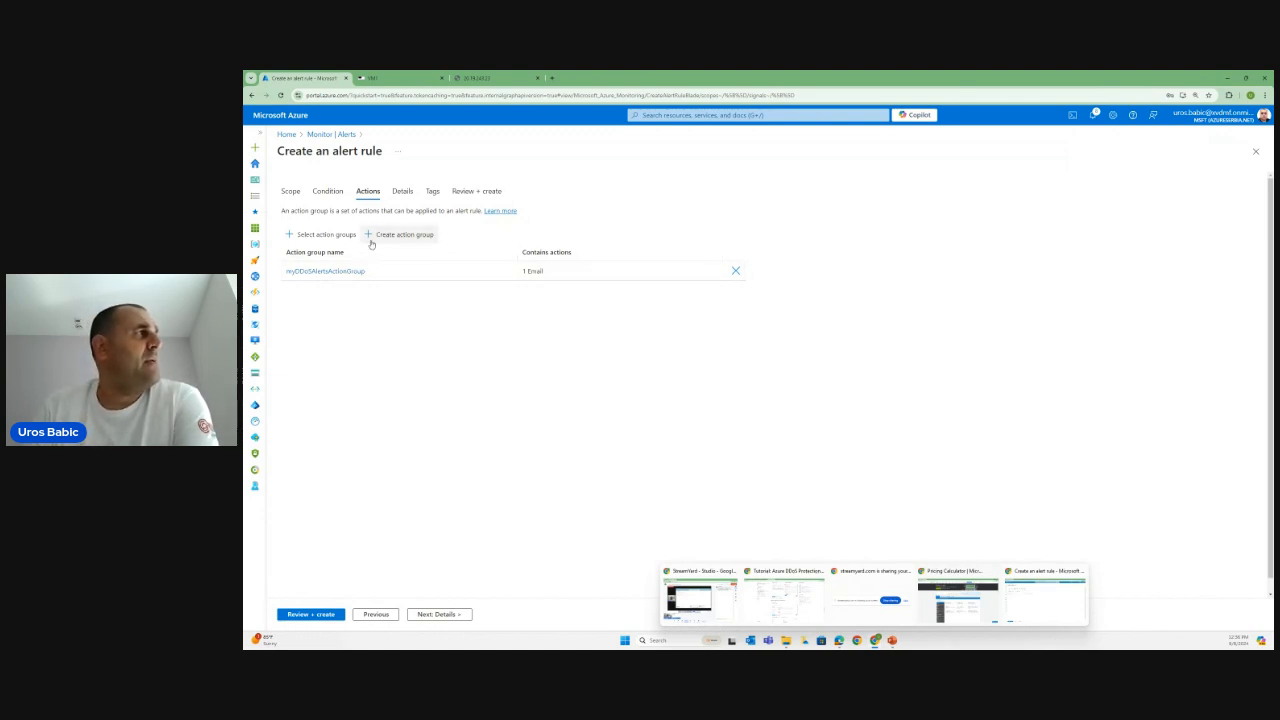
Set the alert rule's severity to 2 - Warning, name it myddosalert, and create the rule.
left_click(395, 201)
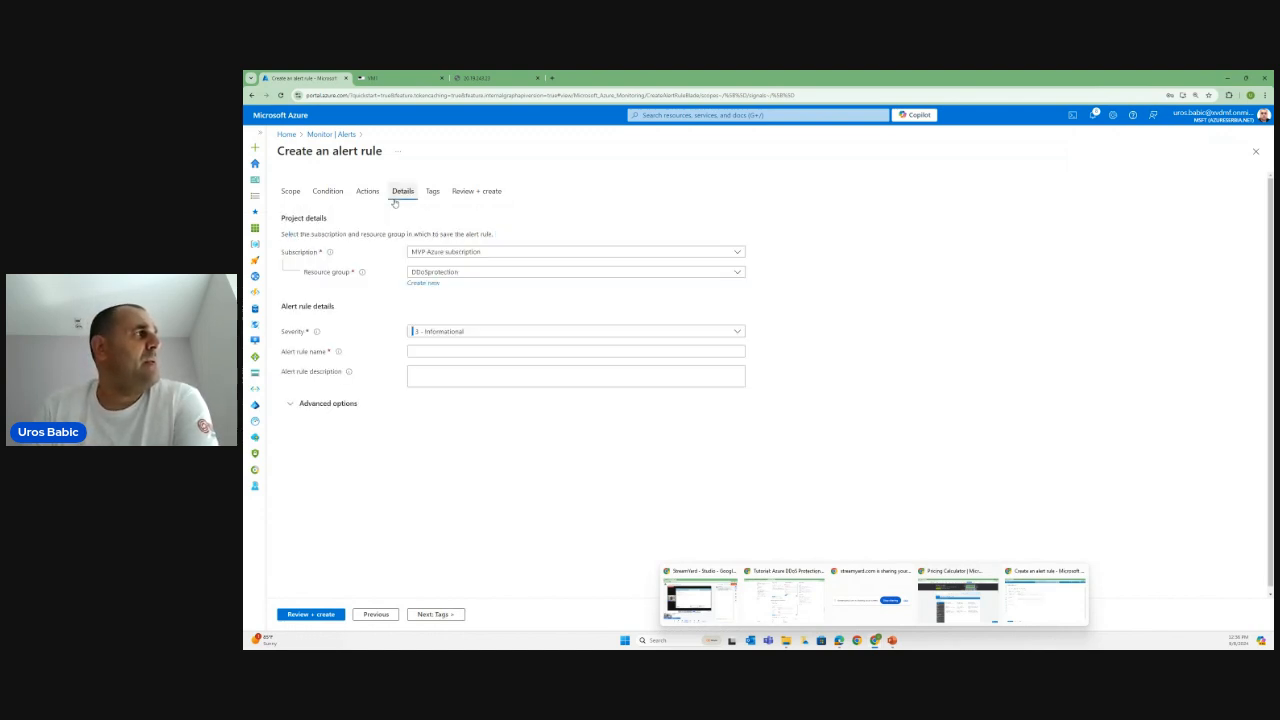
left_click(446, 333)
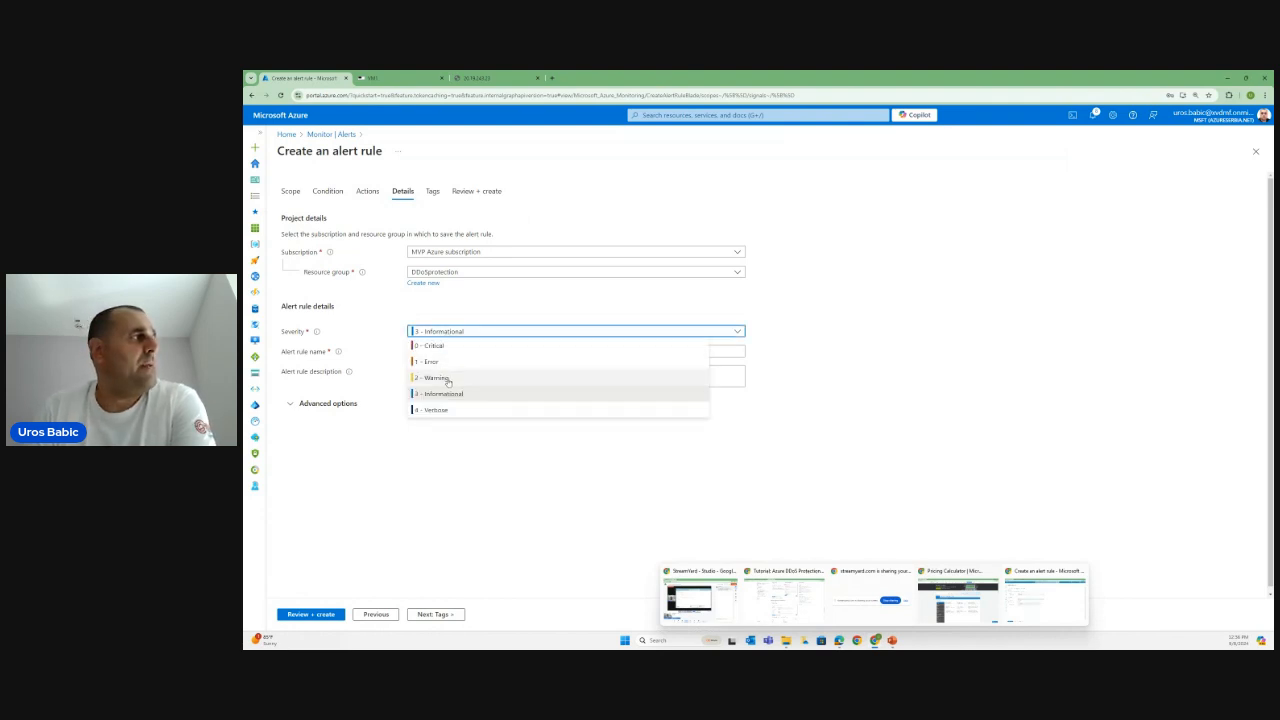
left_click(444, 377)
left_click(449, 351)
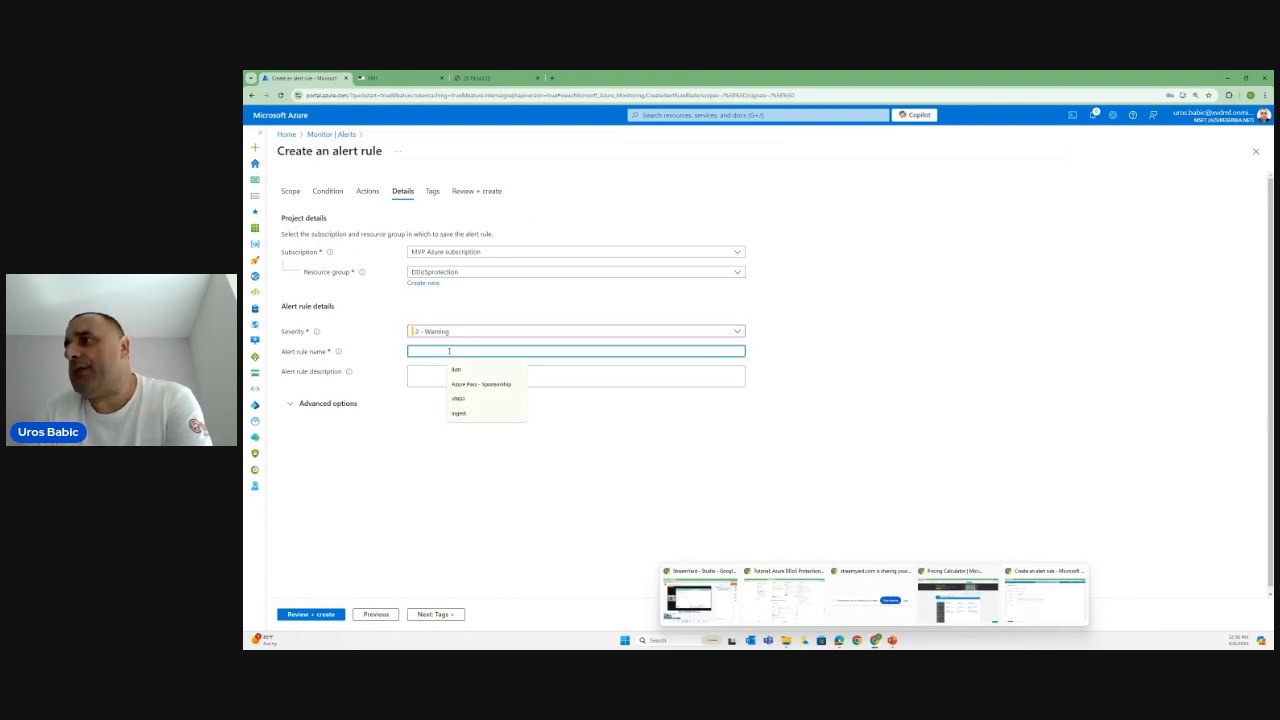
type("md")
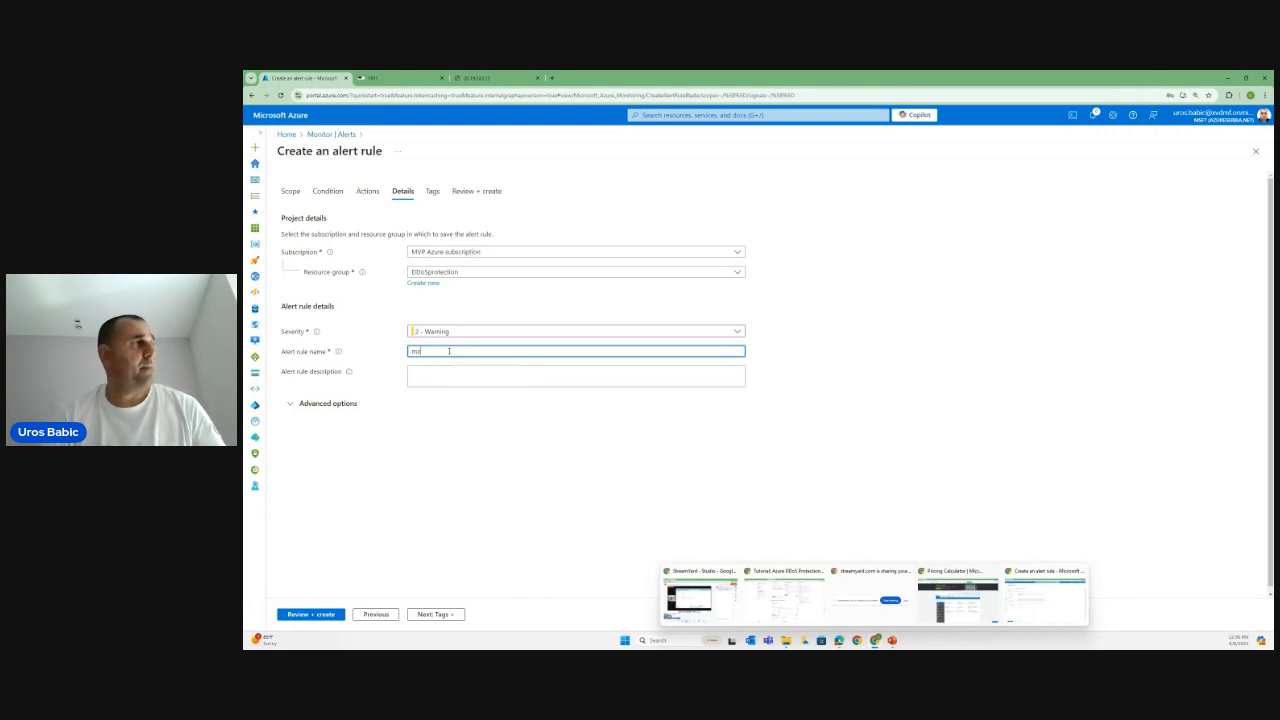
type("ddosalert")
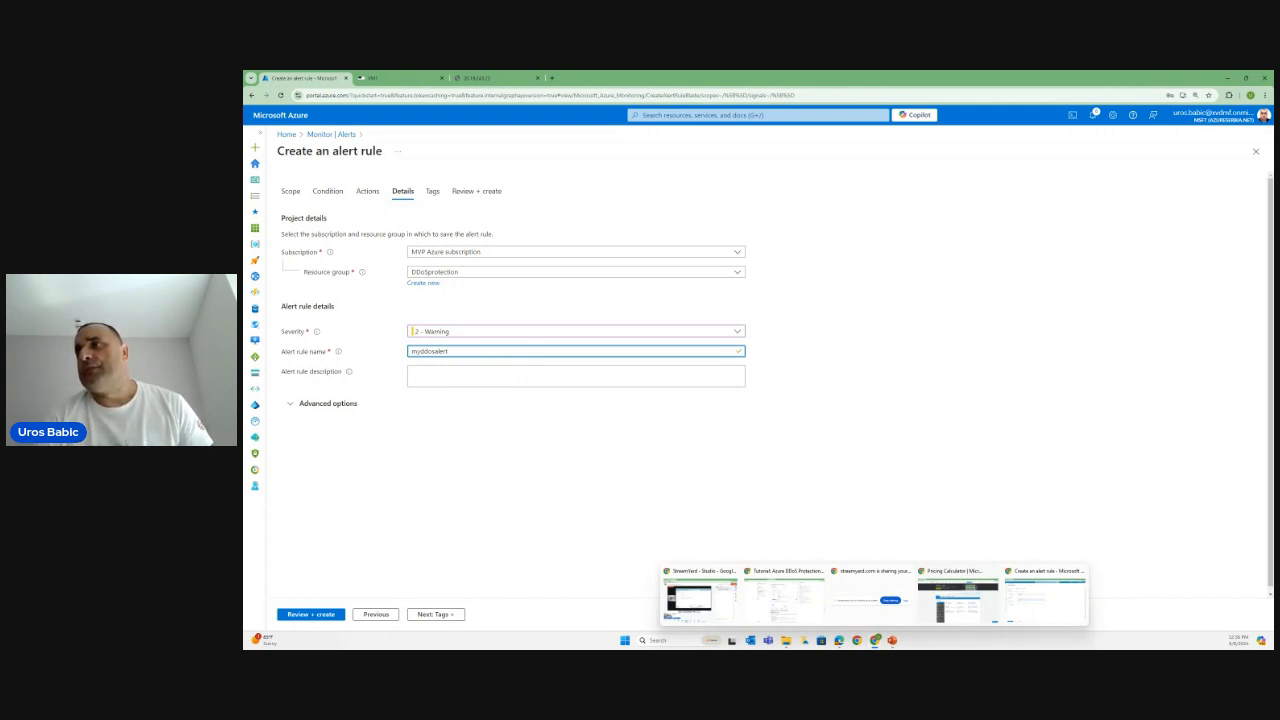
left_click(310, 614)
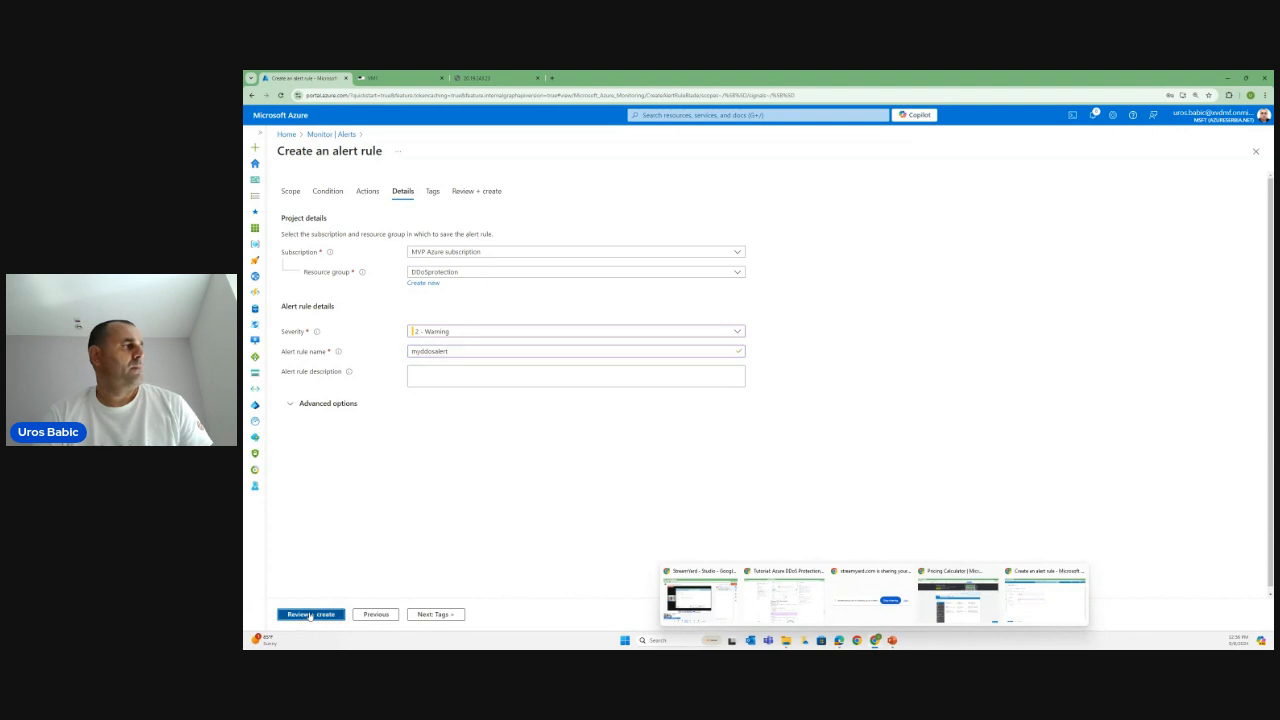
left_click(297, 614)
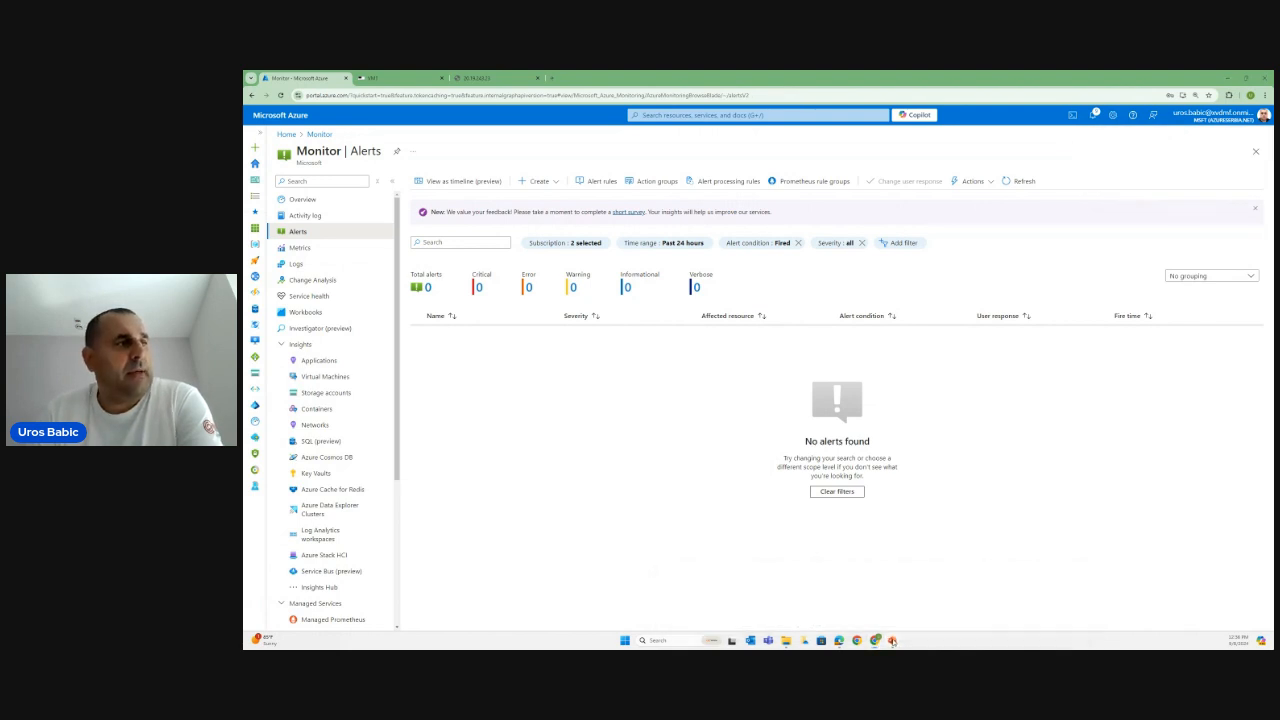
Switch to the PowerPoint slide show covering the DDoS attack simulation.
mouse_move(892, 640)
left_click(964, 596)
left_click(911, 496)
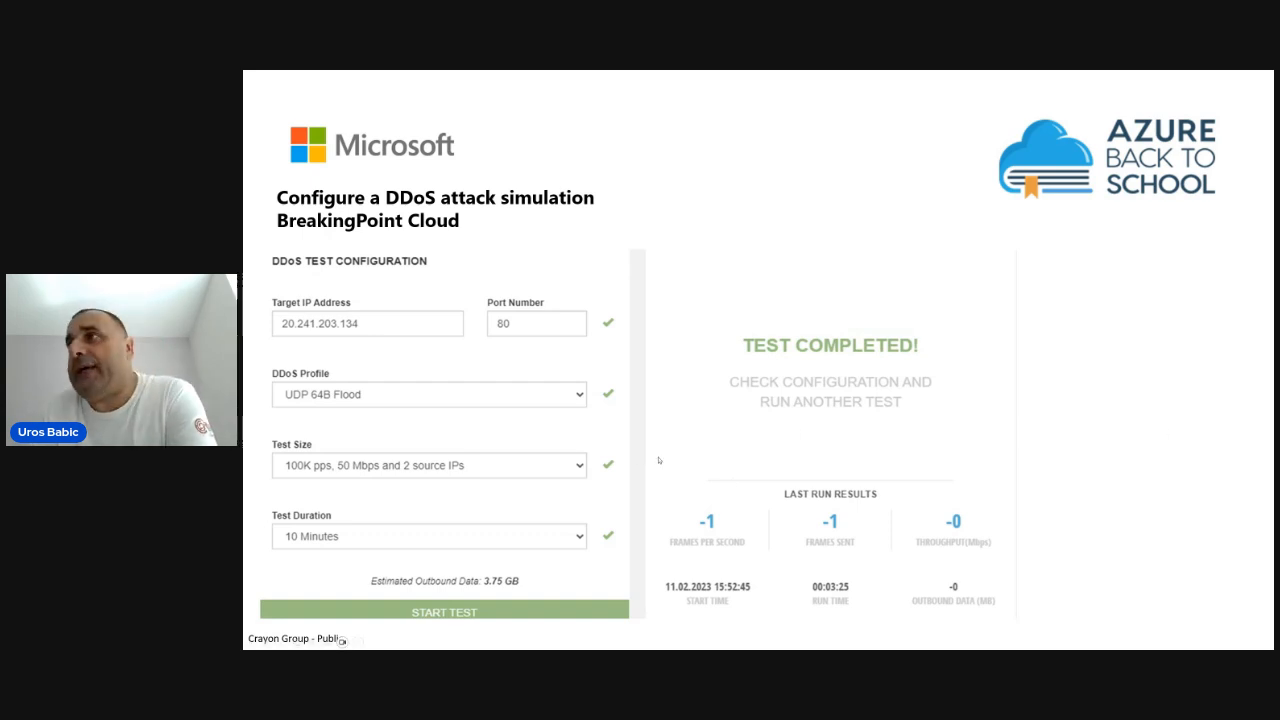
key("Right")
key("Left")
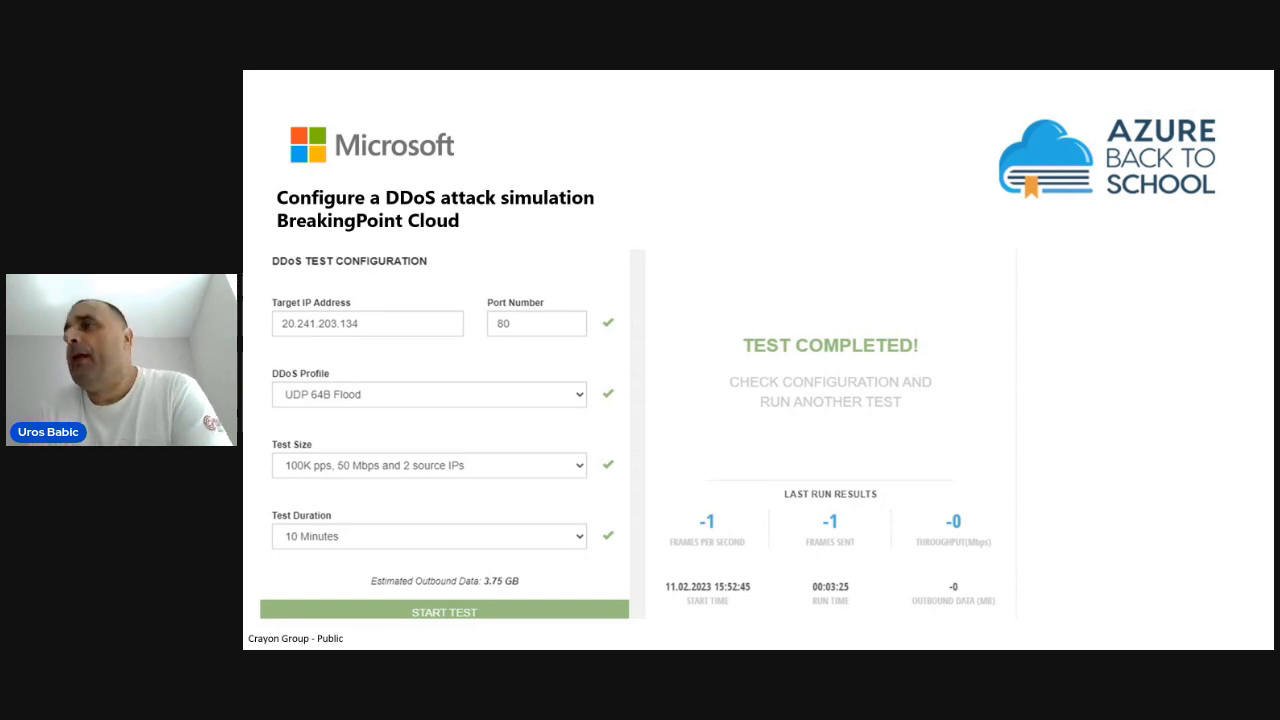
left_click(575, 193)
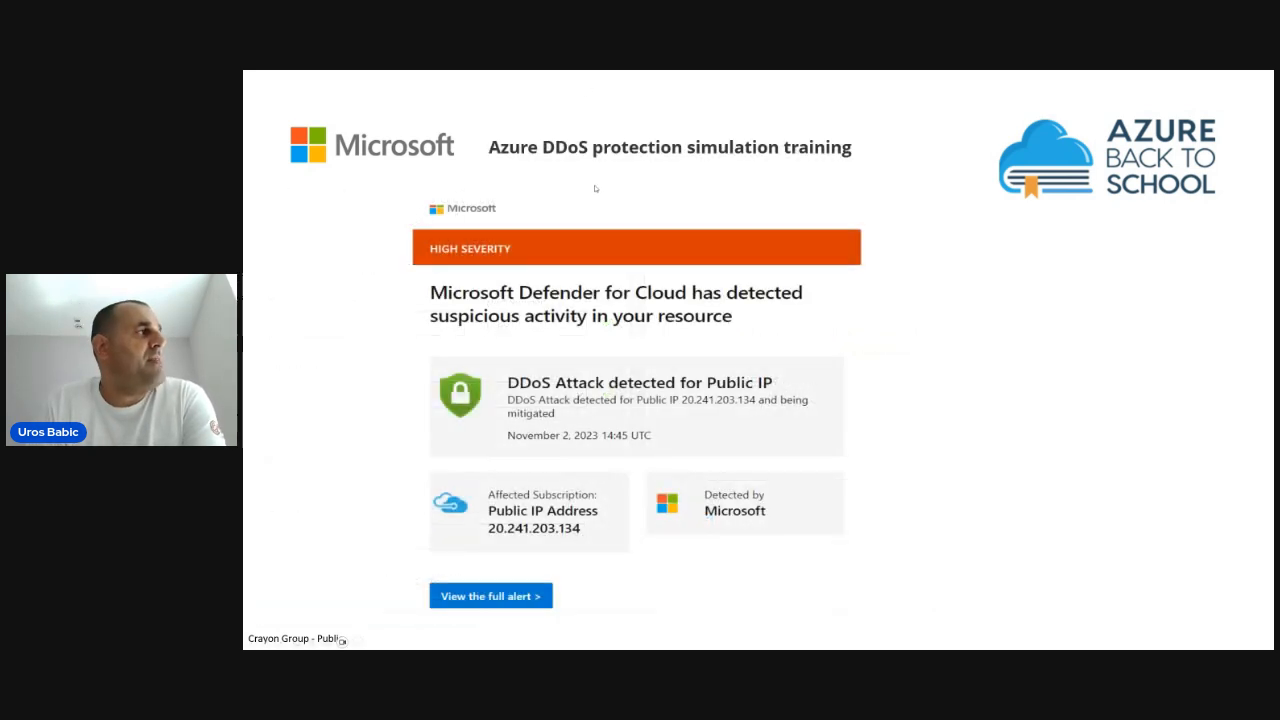
left_click(699, 523)
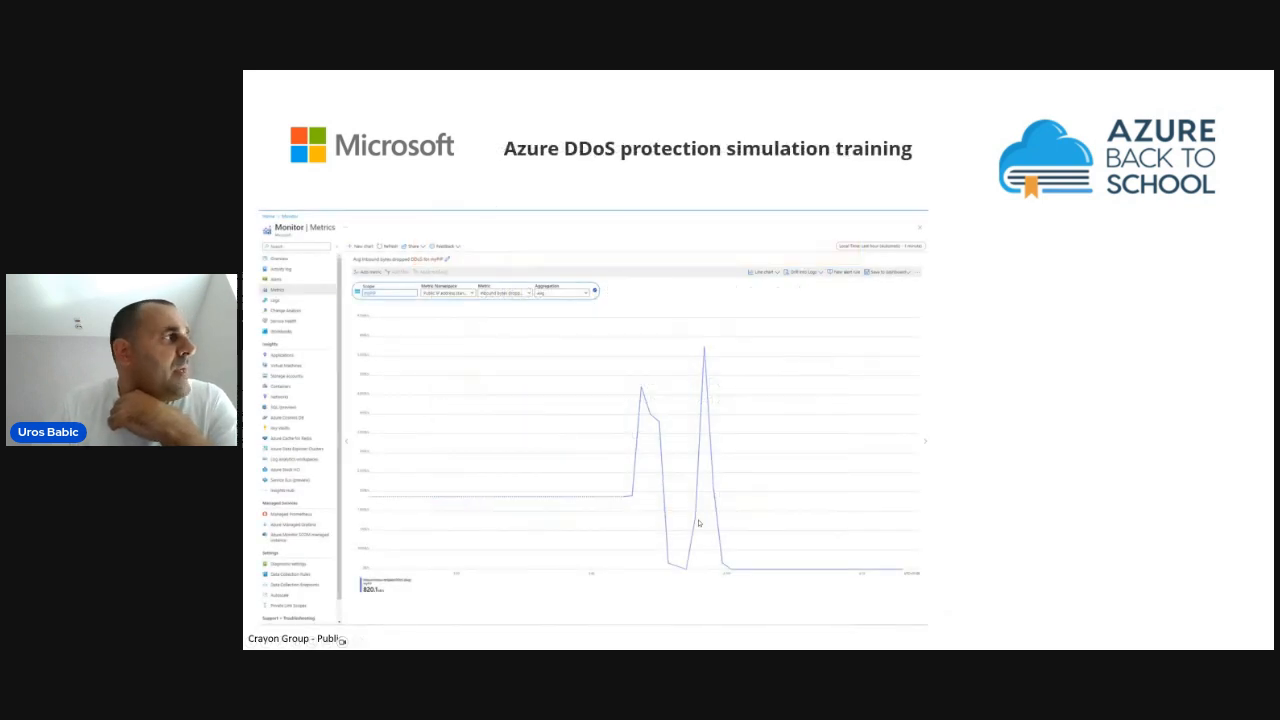